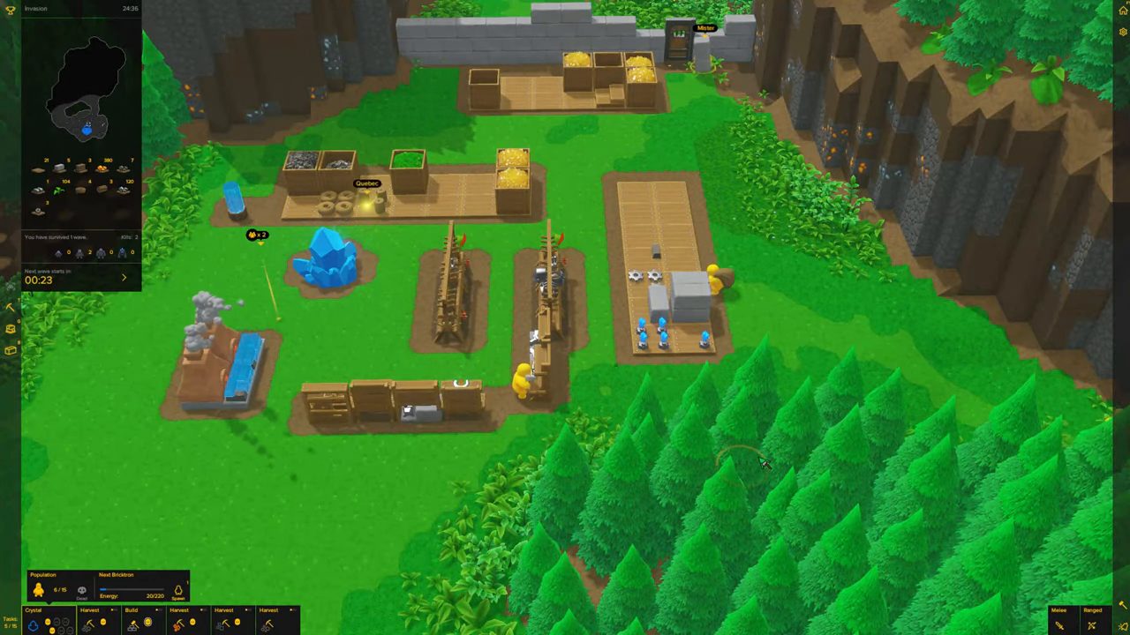
scroll(761, 465, "down", 3)
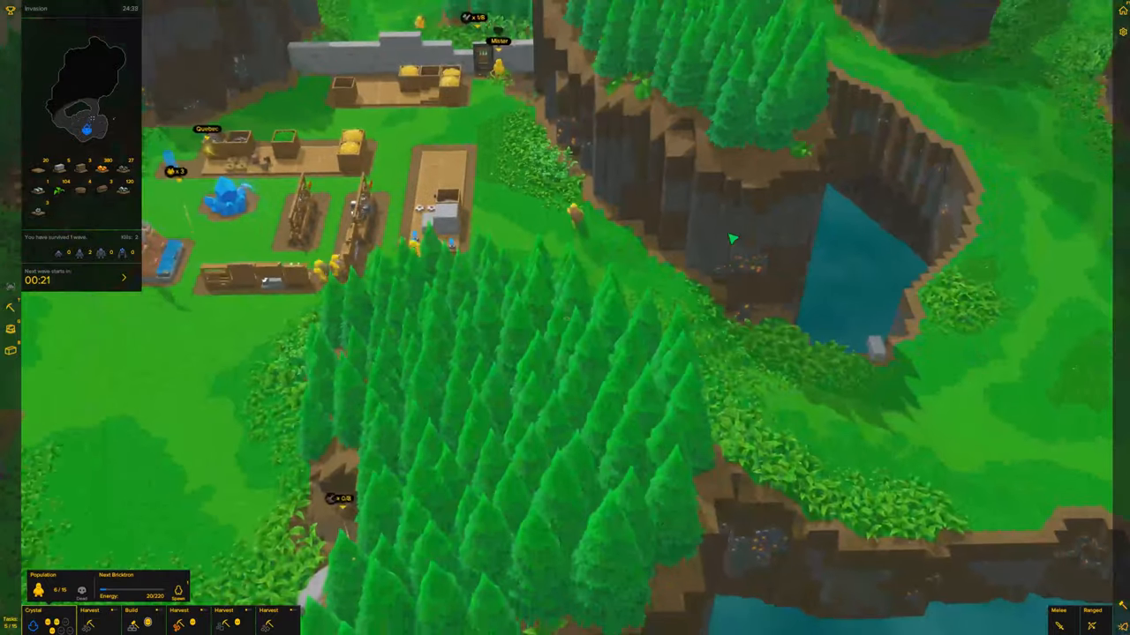
- Bring up the Blocks build palette with the view angled down over the base wall
key("e")
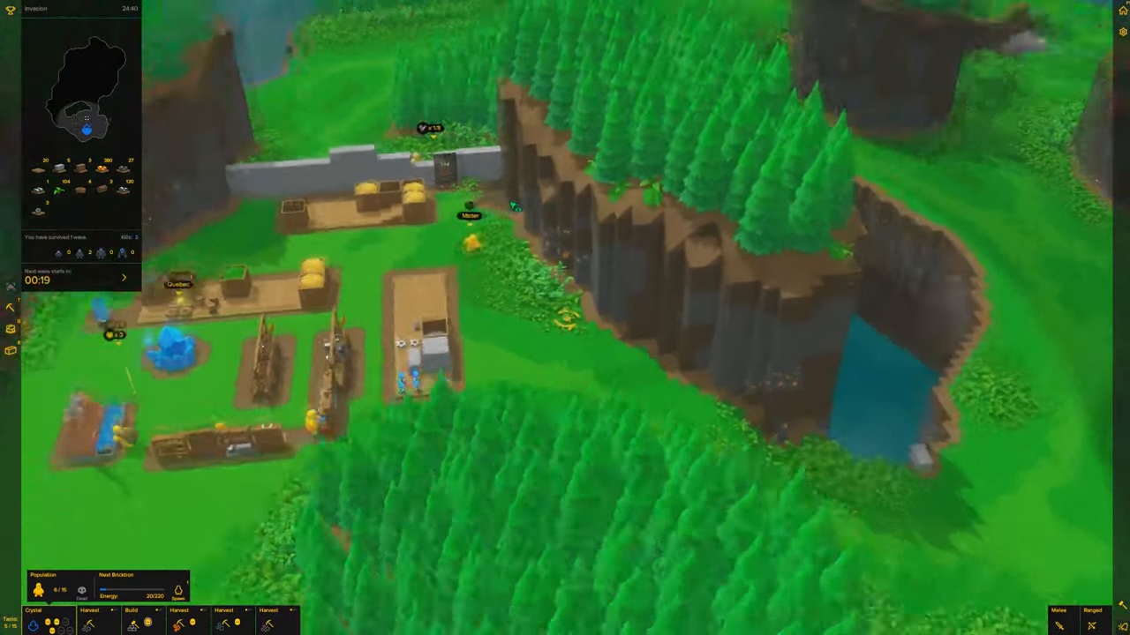
key("e")
scroll(564, 353, "up", 3)
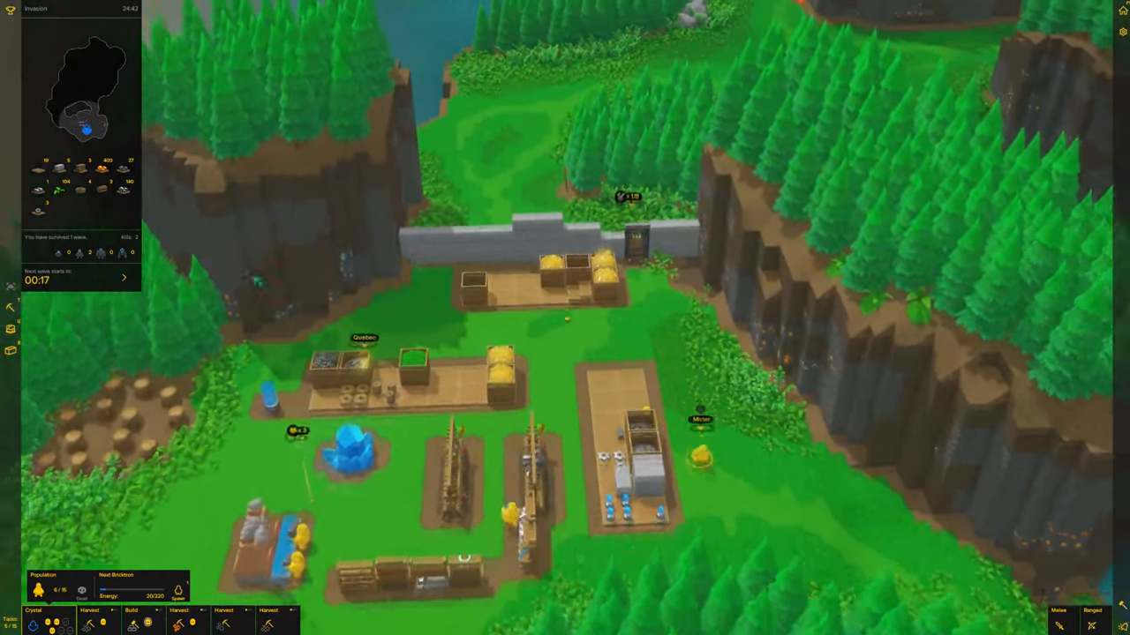
key("w")
key("b")
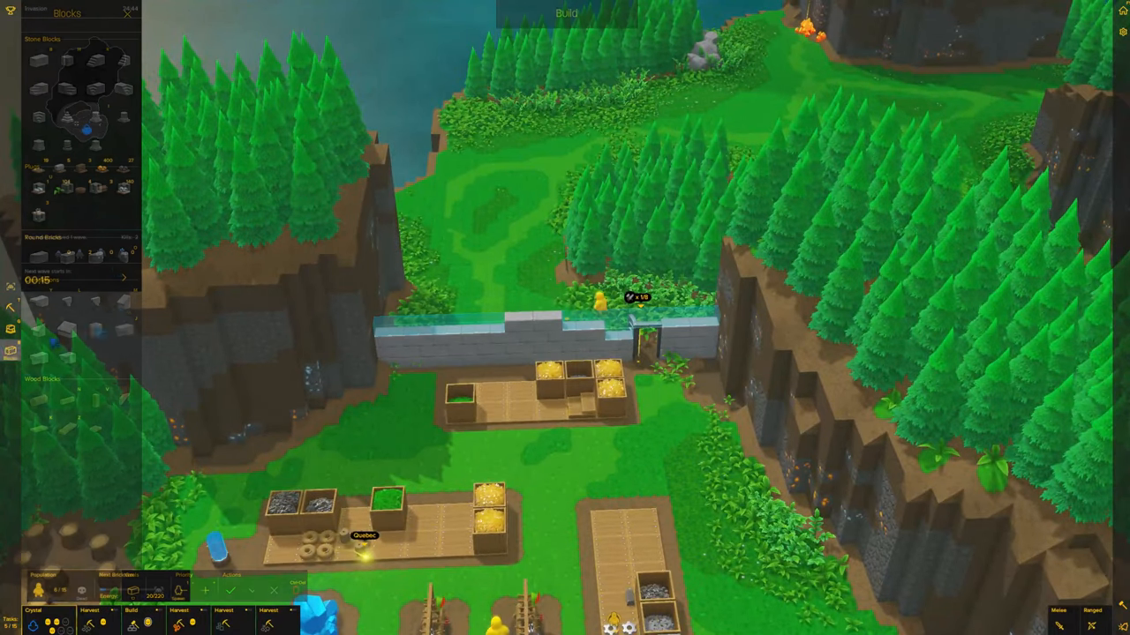
key("r")
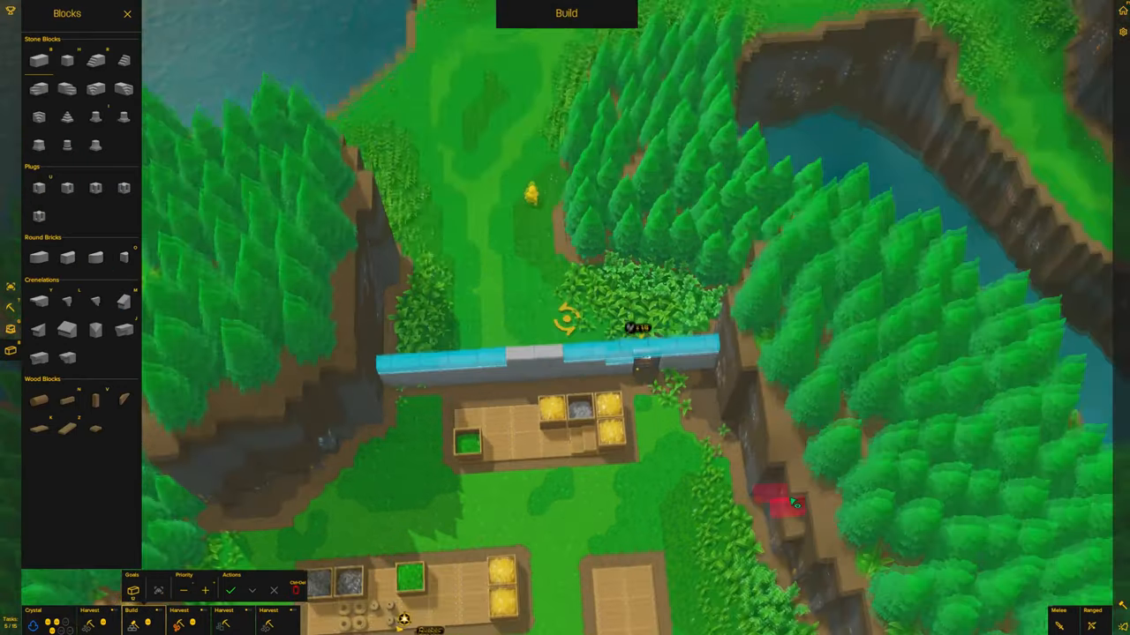
key("e")
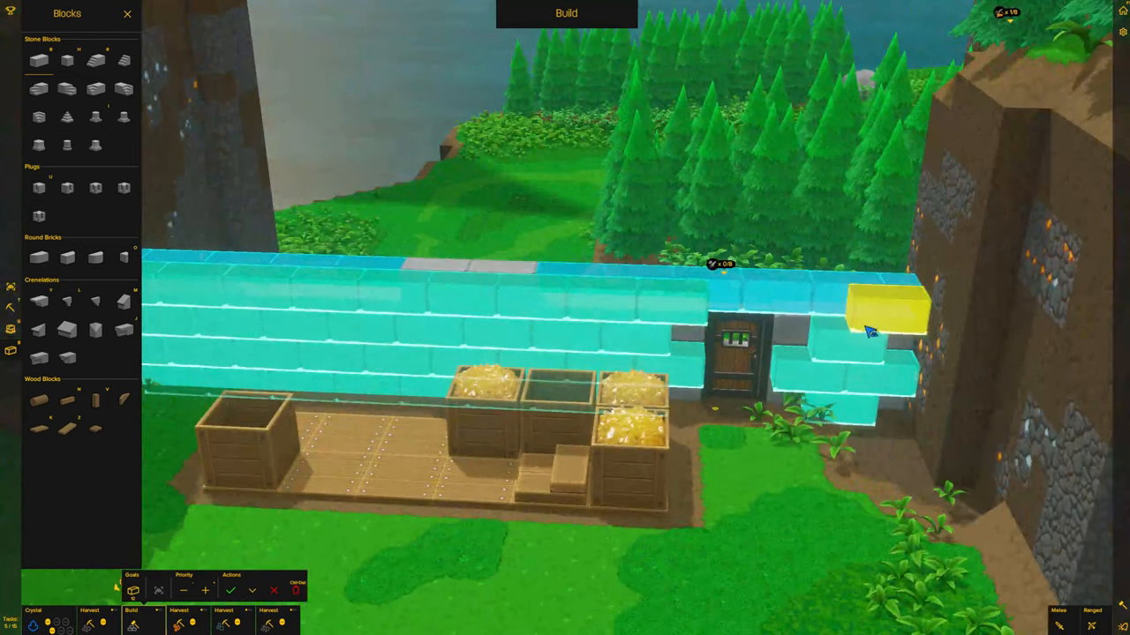
- Erase the cyan planned blocks stacked in rows beside and near the door
left_click_drag(847, 372, 618, 335)
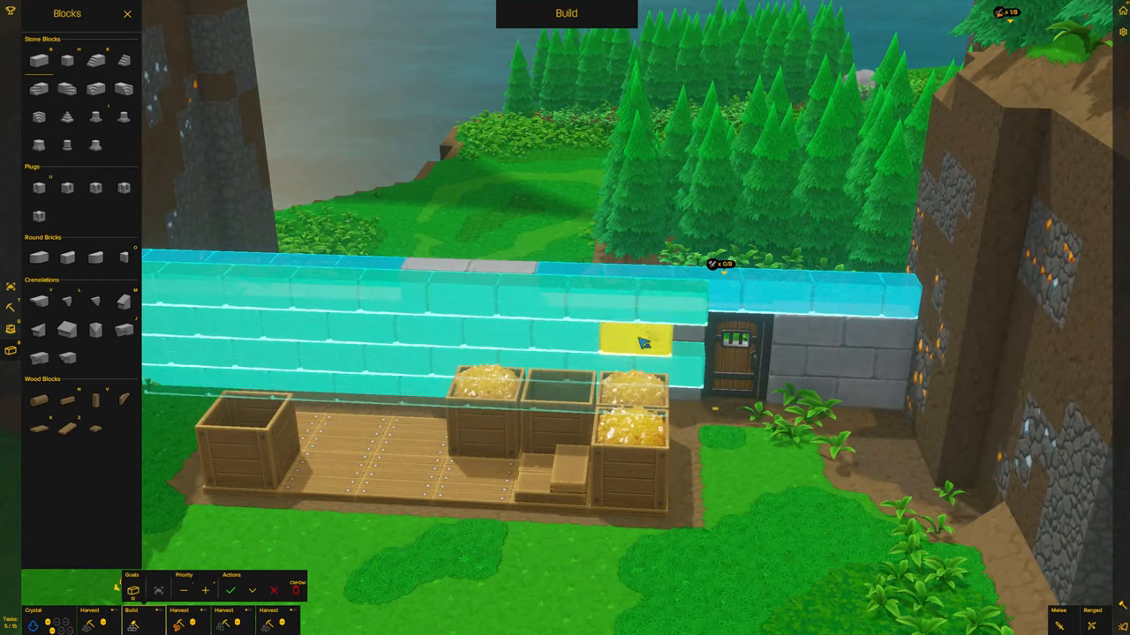
left_click_drag(512, 315, 662, 366)
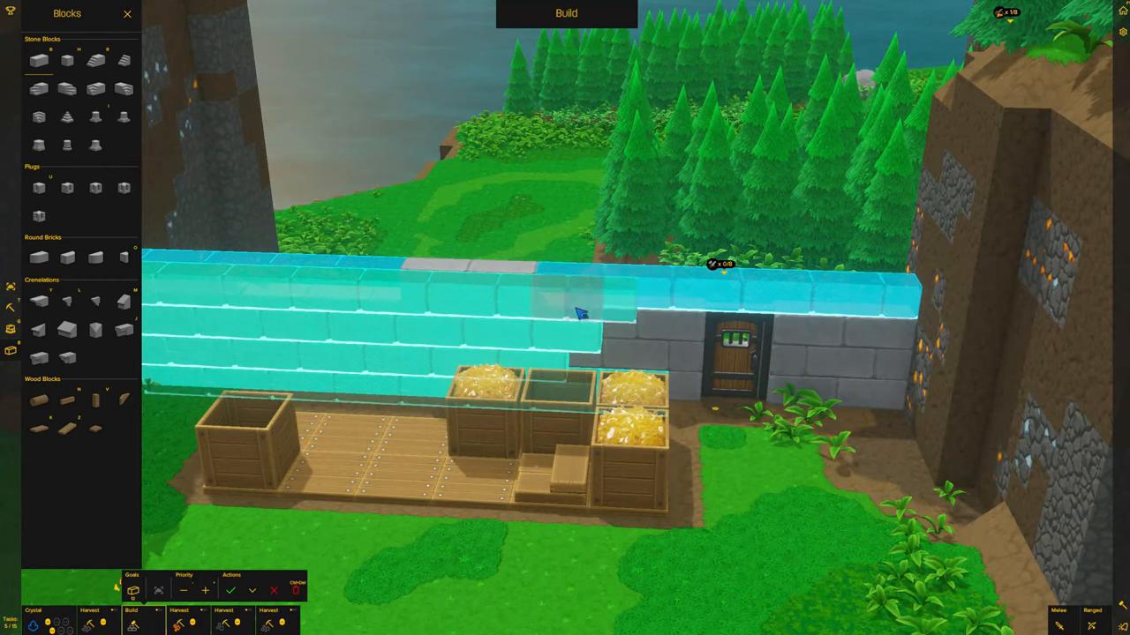
left_click(600, 314)
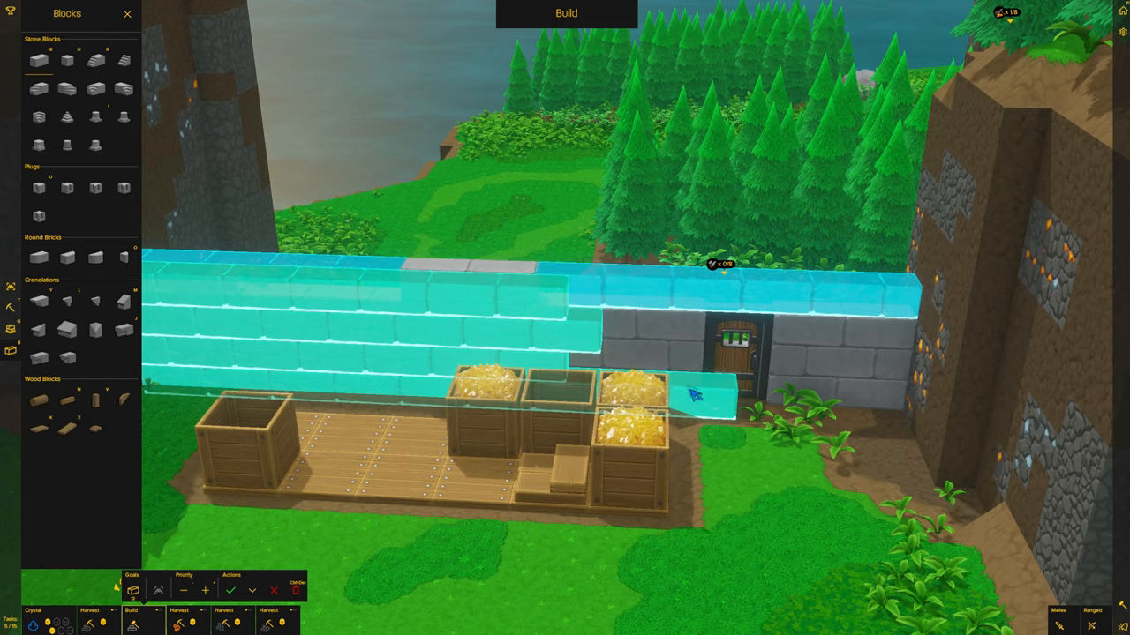
middle_click(615, 364)
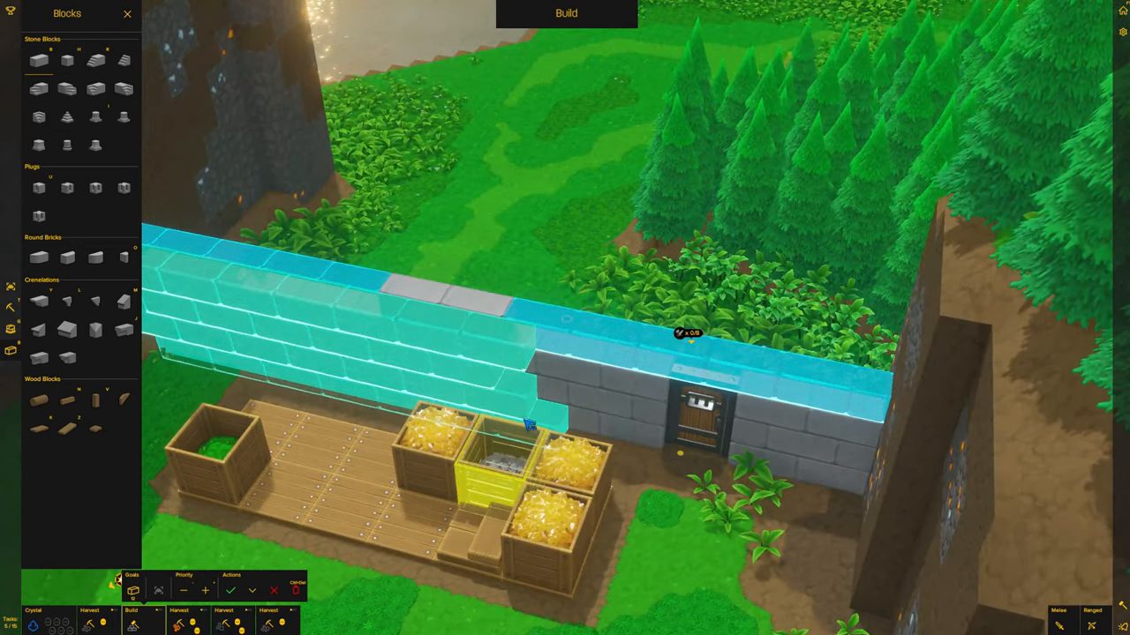
- Delete the old build task, then plan a stone block row along the whole wall top
left_click(298, 587)
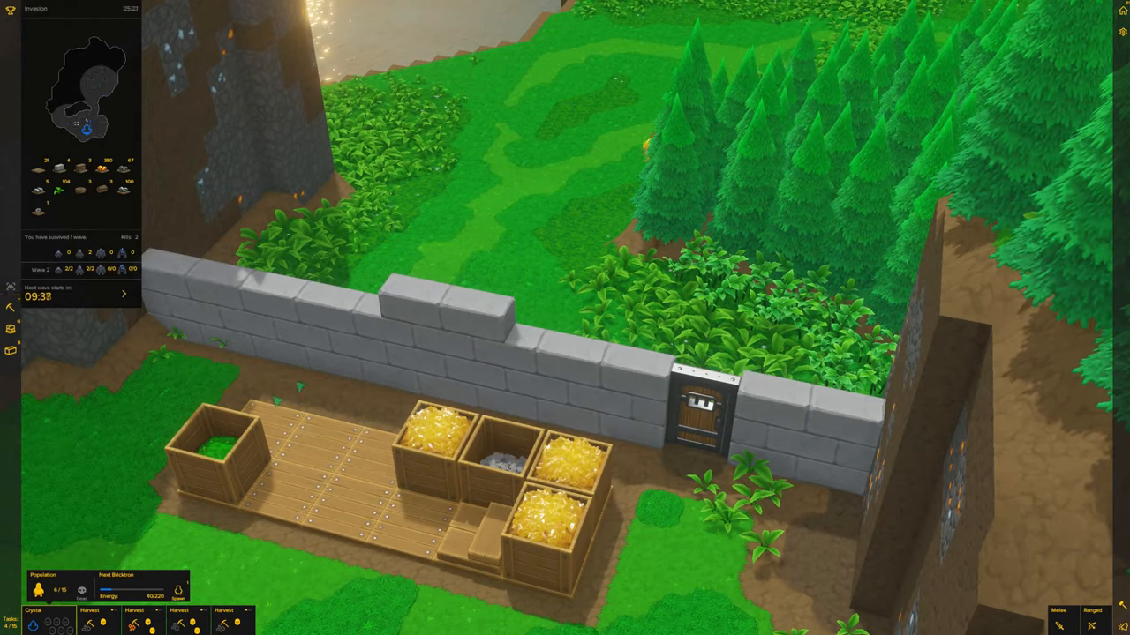
left_click(10, 348)
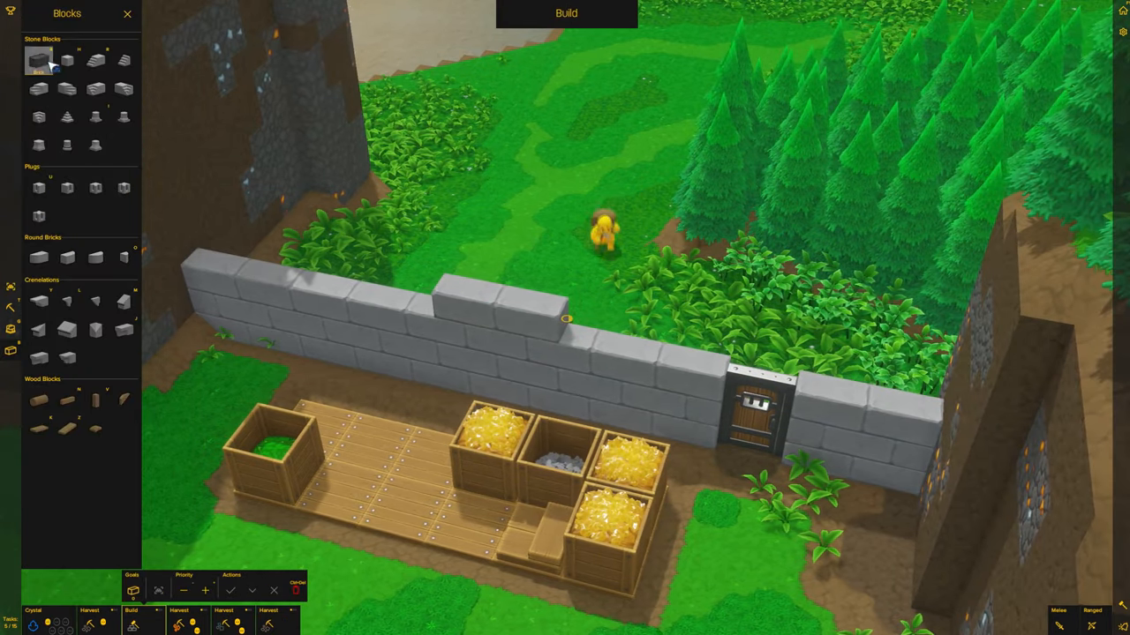
left_click(595, 337)
left_click_drag(596, 337, 909, 388)
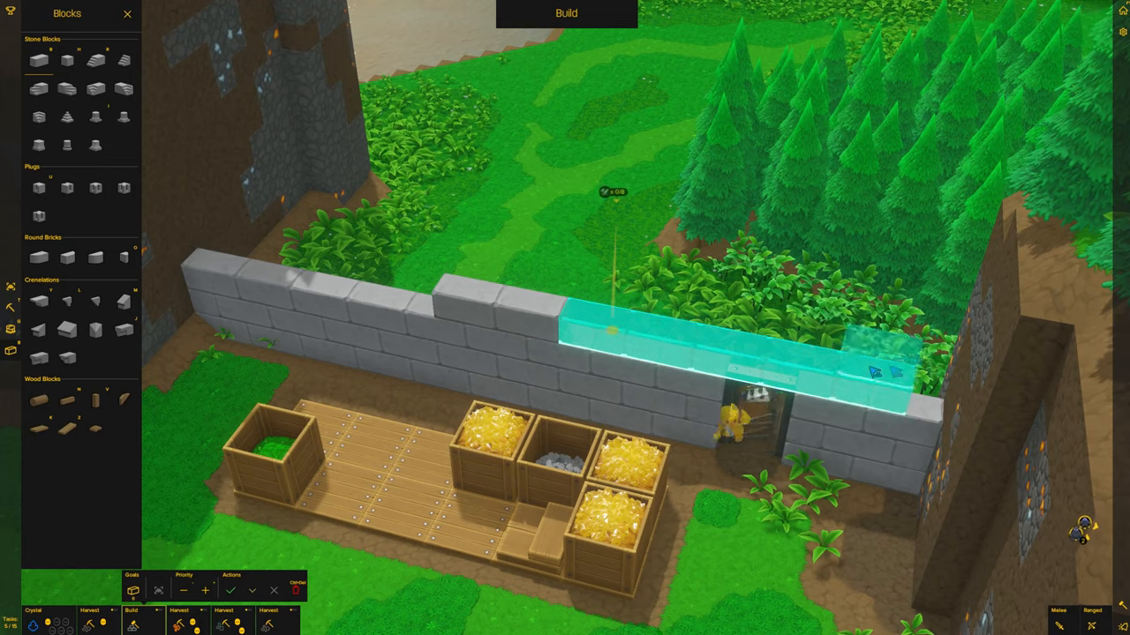
left_click_drag(419, 298, 220, 261)
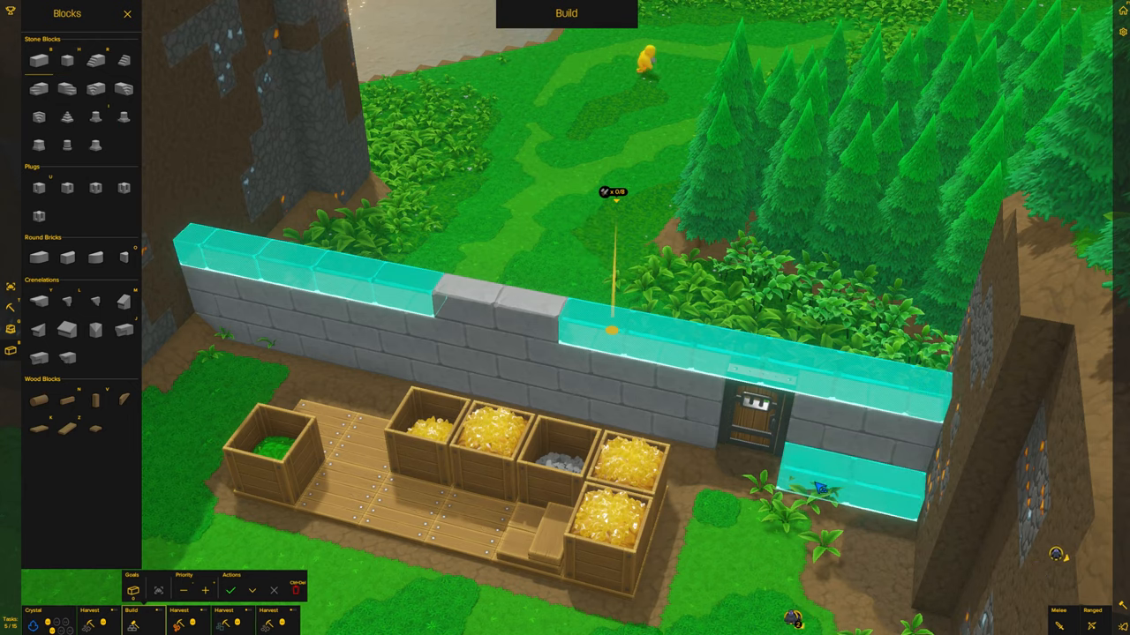
- Fill the gap beside the door and plan block rows over the base, middle and top courses
left_click_drag(880, 510, 890, 437)
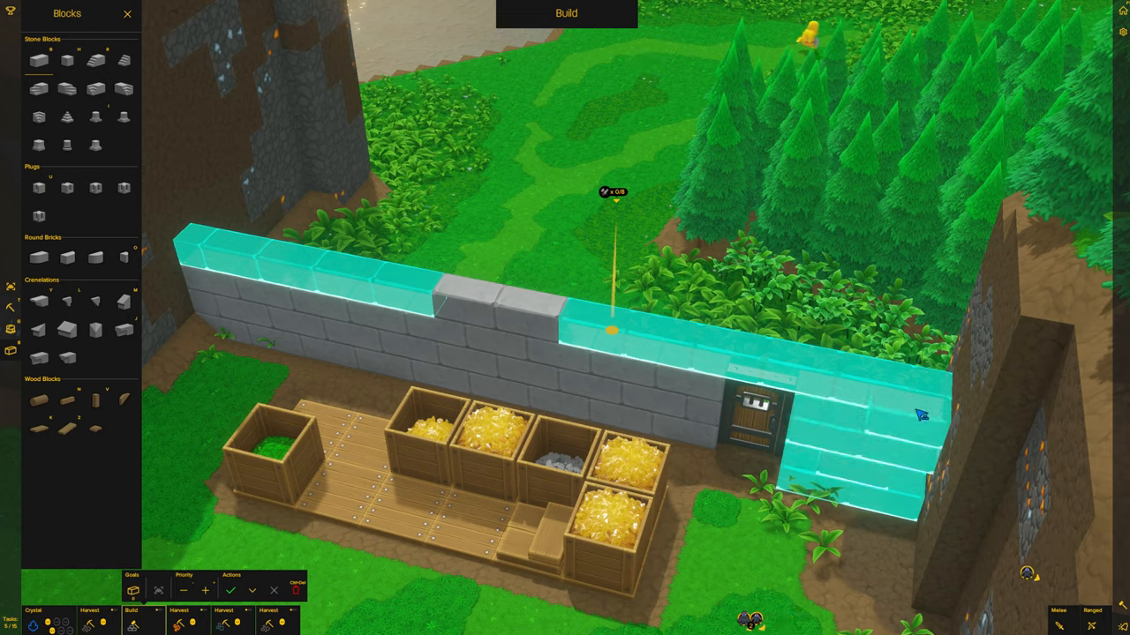
left_click_drag(679, 431, 174, 406)
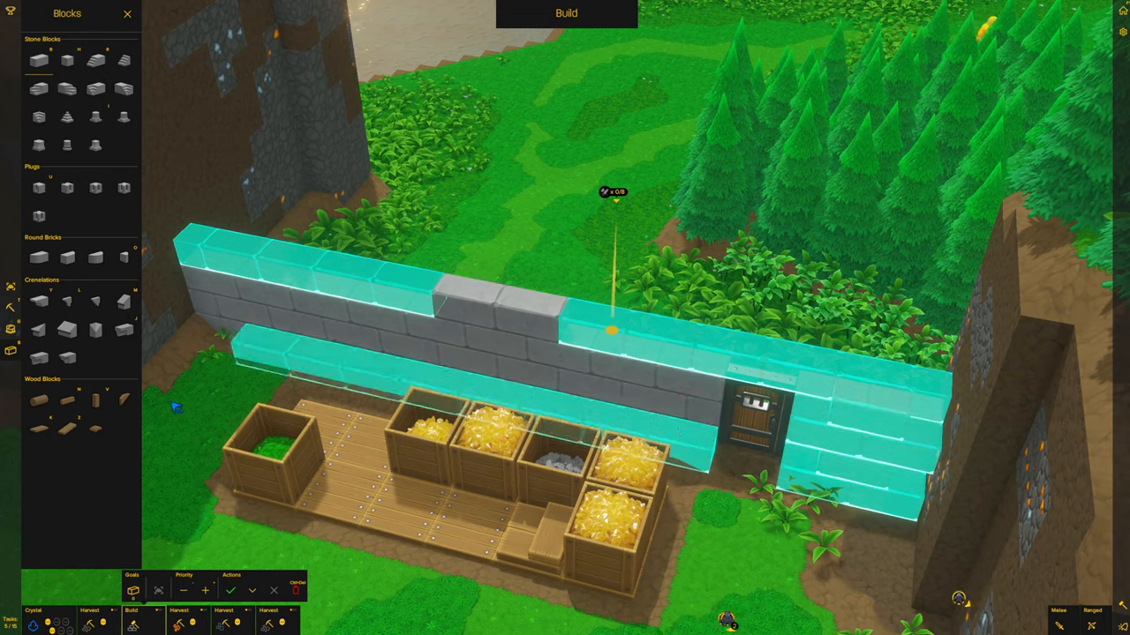
mouse_move(241, 338)
left_mouse_down()
mouse_move(628, 413)
mouse_move(336, 333)
left_mouse_up()
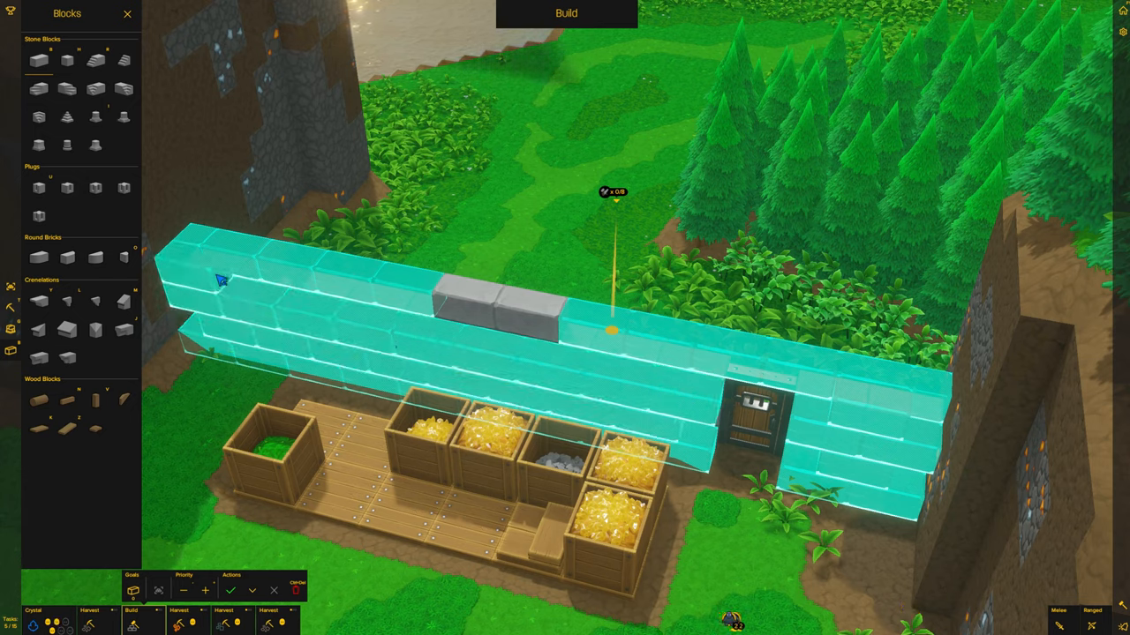
left_click_drag(239, 288, 628, 342)
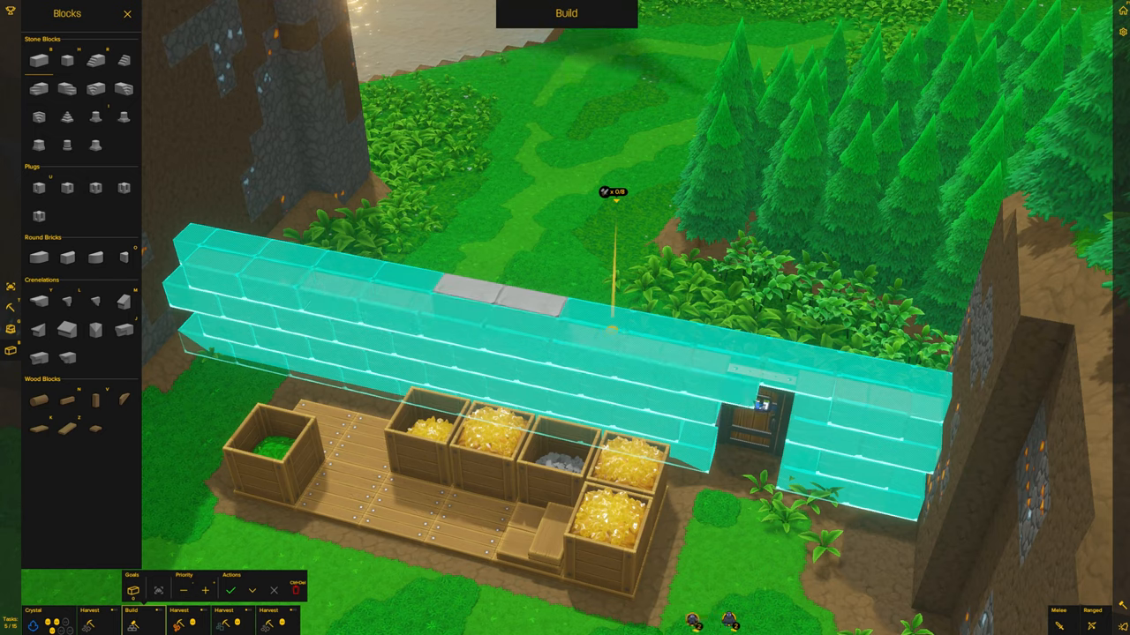
left_click(915, 434)
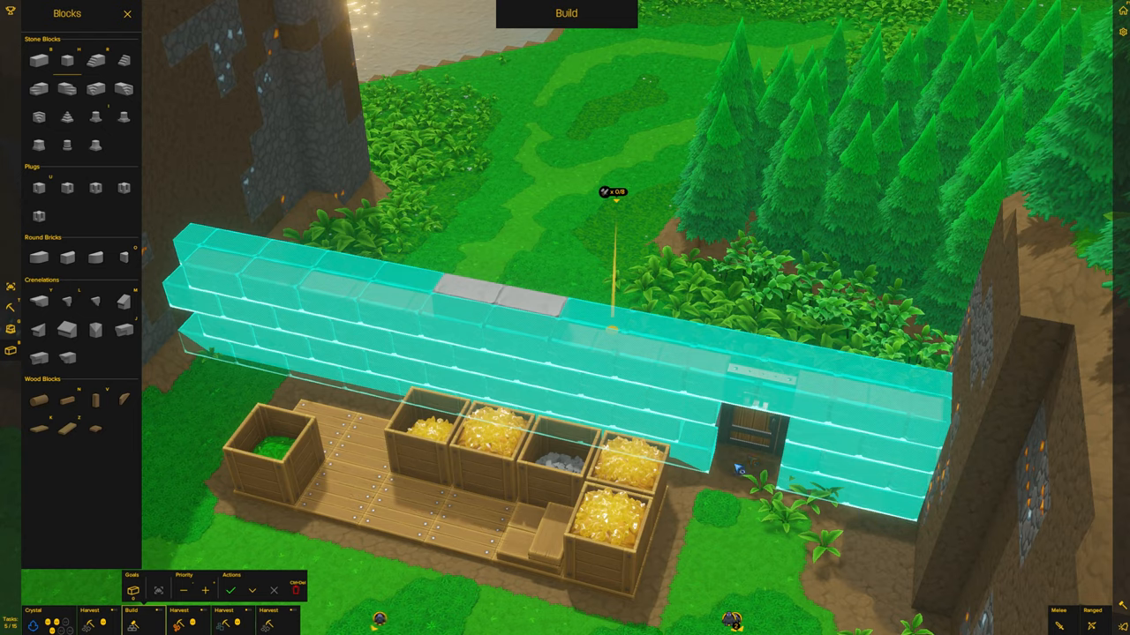
- Leave building mode back to the invasion overview
key("e")
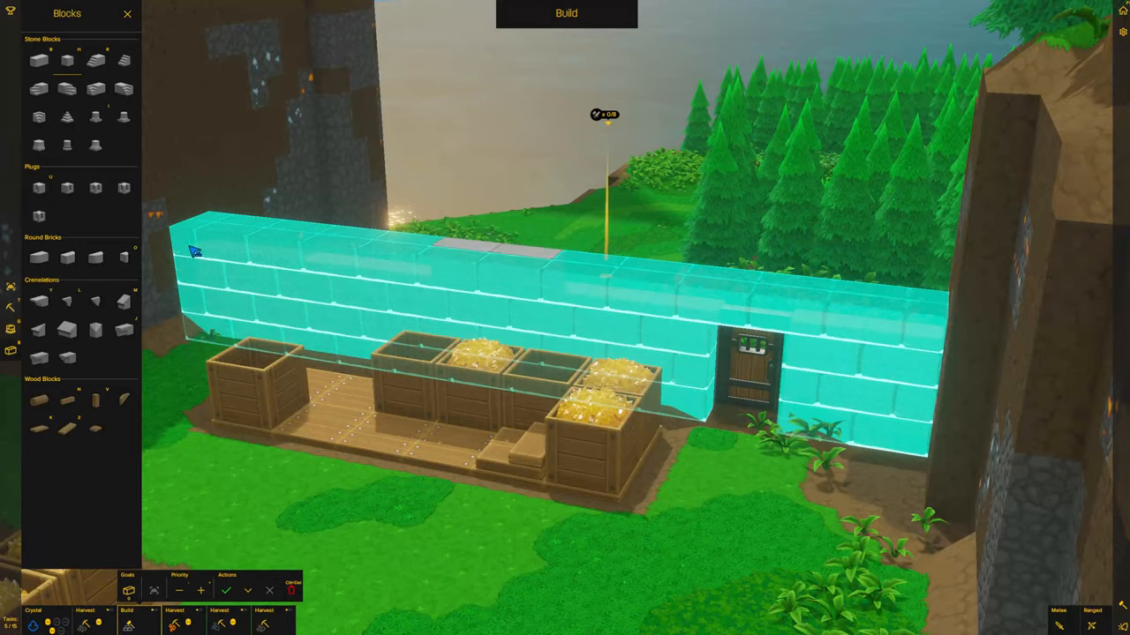
left_click(235, 602)
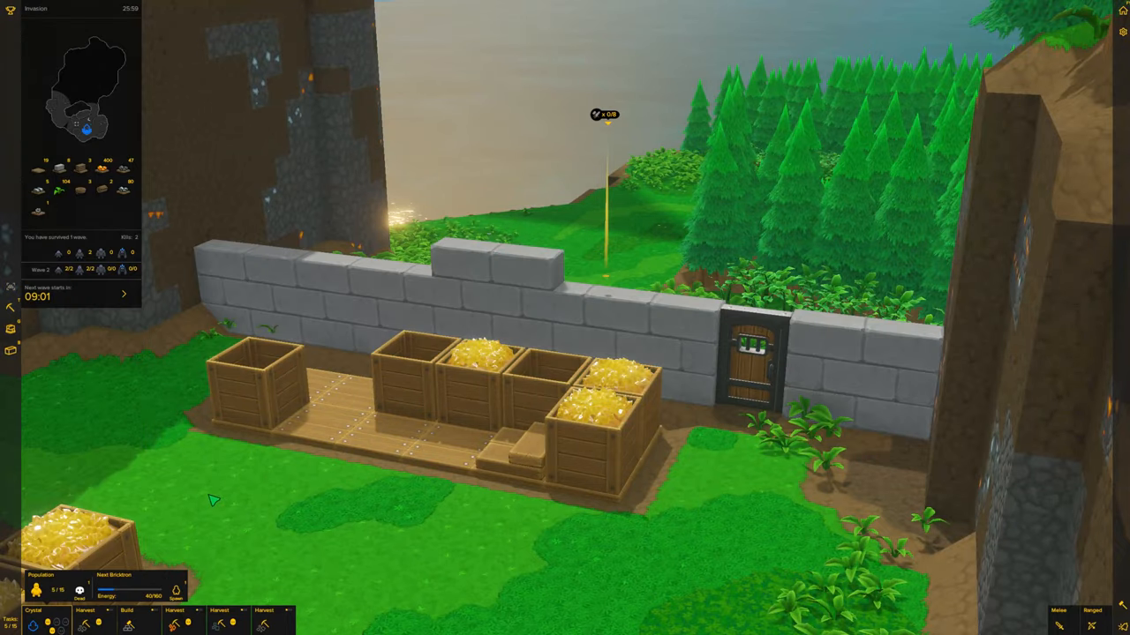
scroll(564, 317, "down", 5)
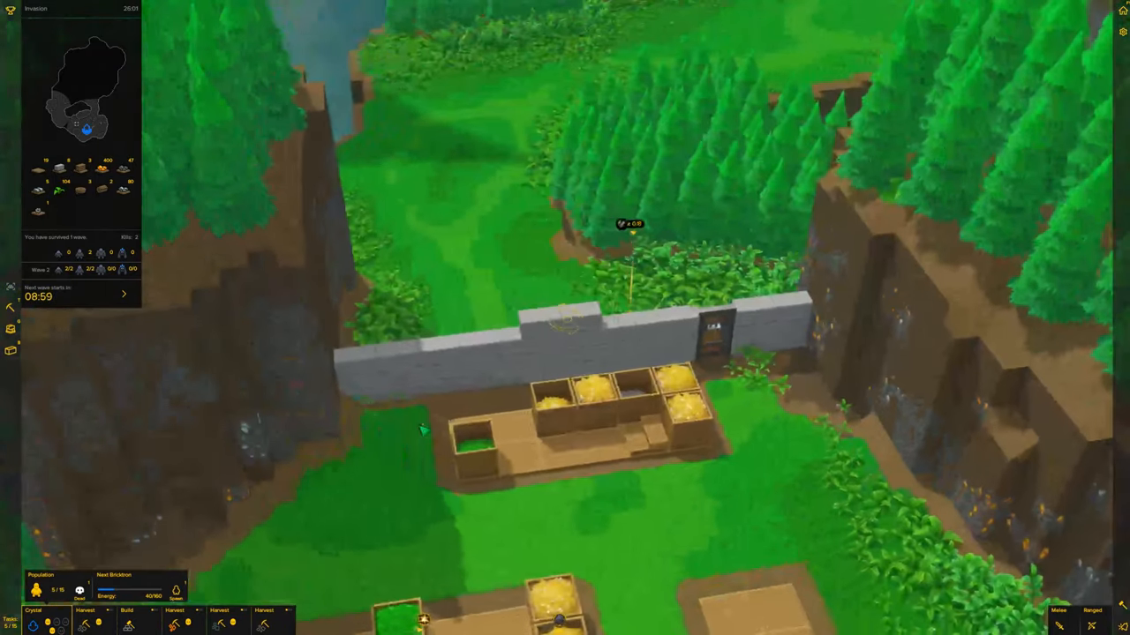
scroll(423, 349, "down", 5)
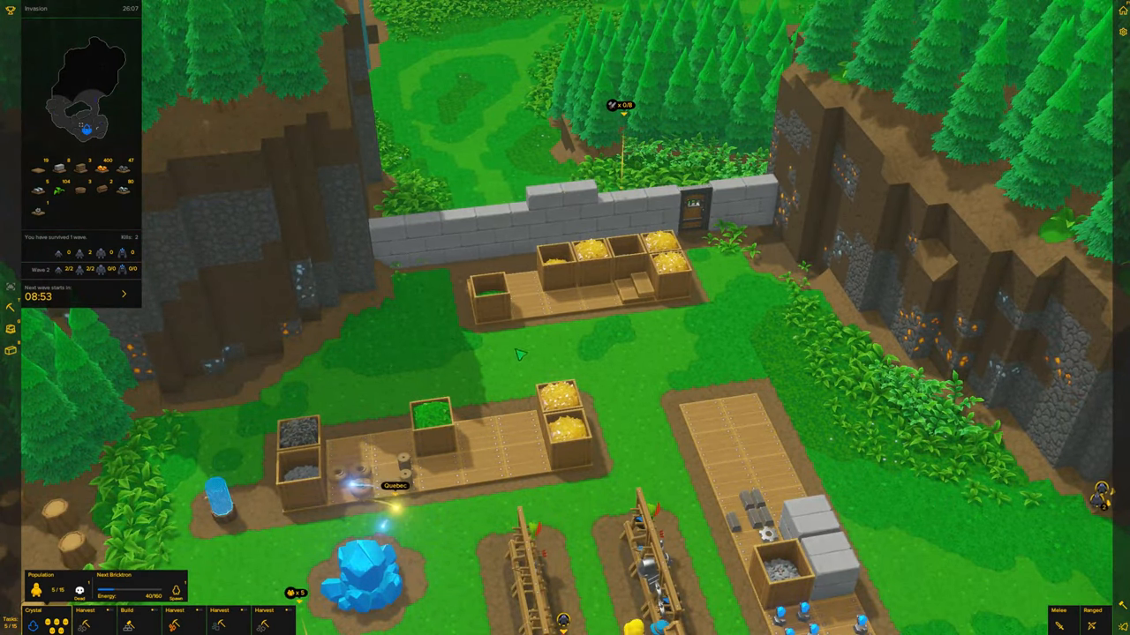
- Send the selected workers to attack the invaders at the forest edge
mouse_move(519, 353)
left_mouse_down()
mouse_move(649, 415)
mouse_move(481, 455)
left_mouse_up()
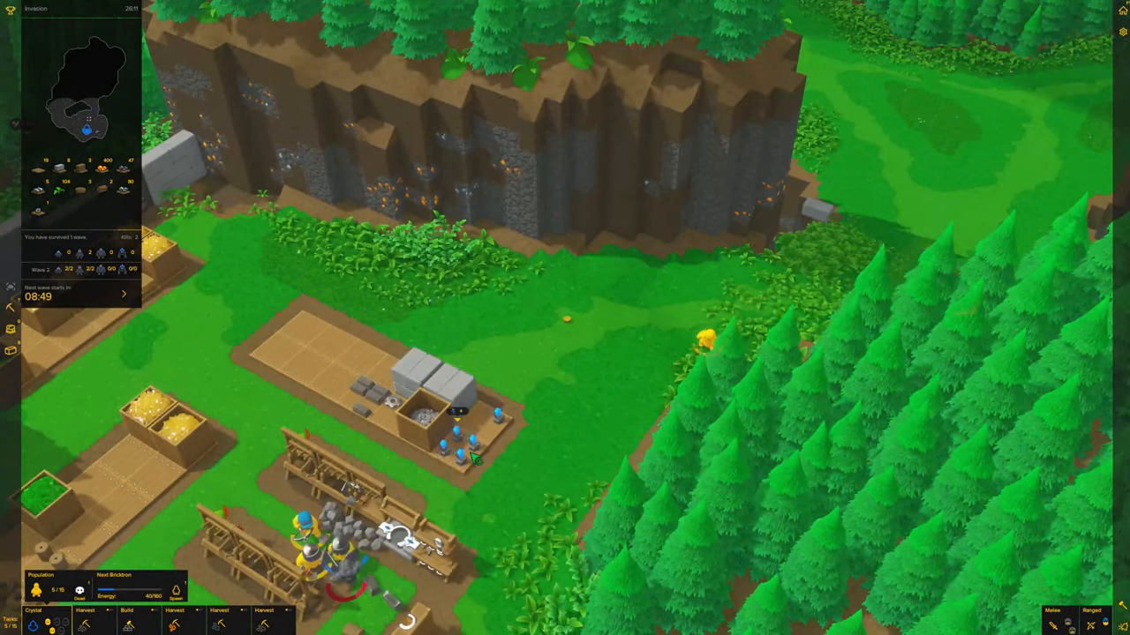
scroll(481, 455, "down", 5)
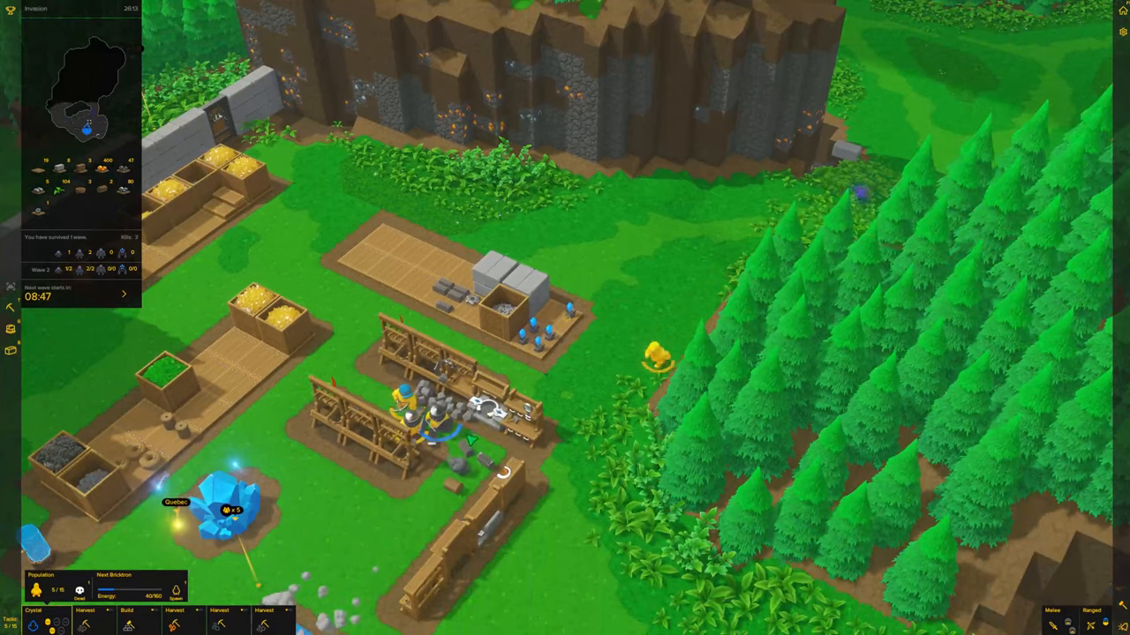
key("w")
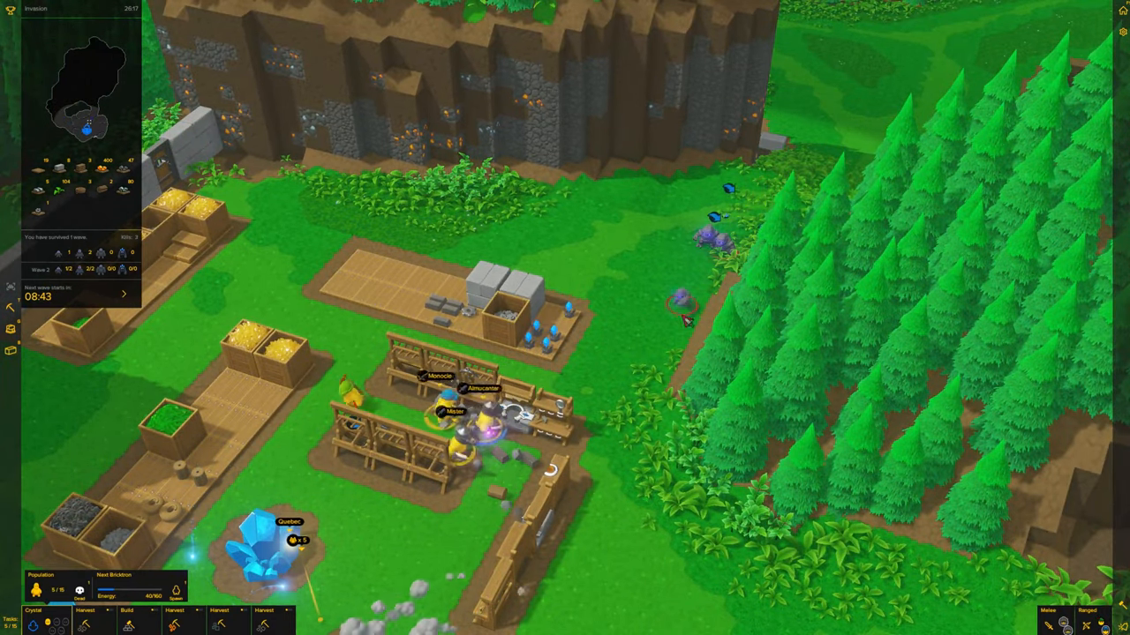
right_click(687, 322)
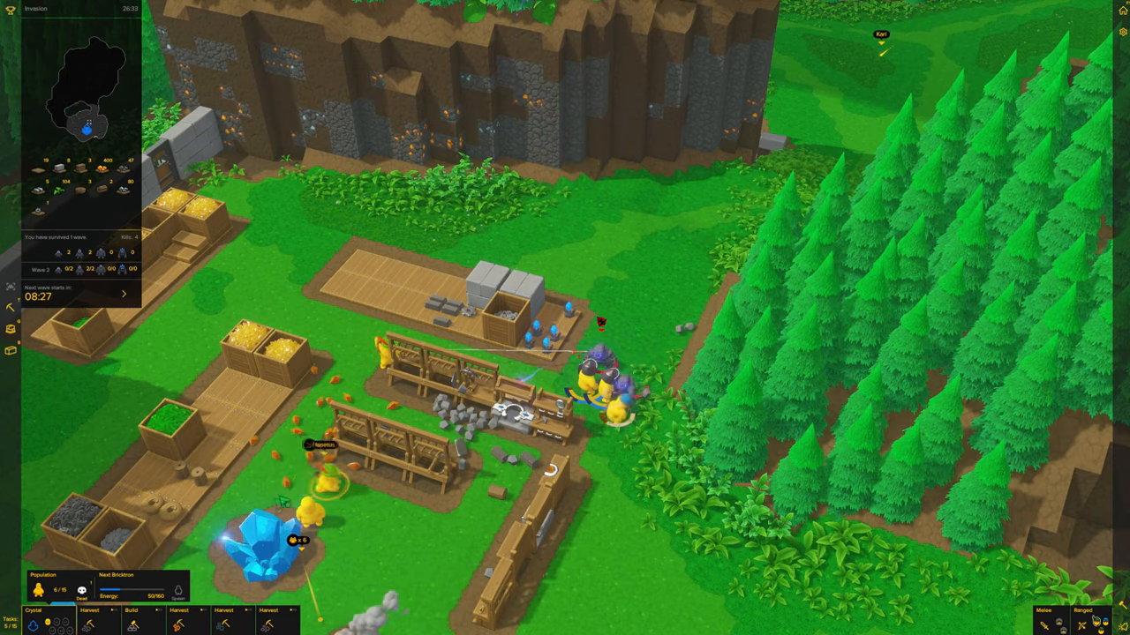
scroll(565, 318, "down", 2)
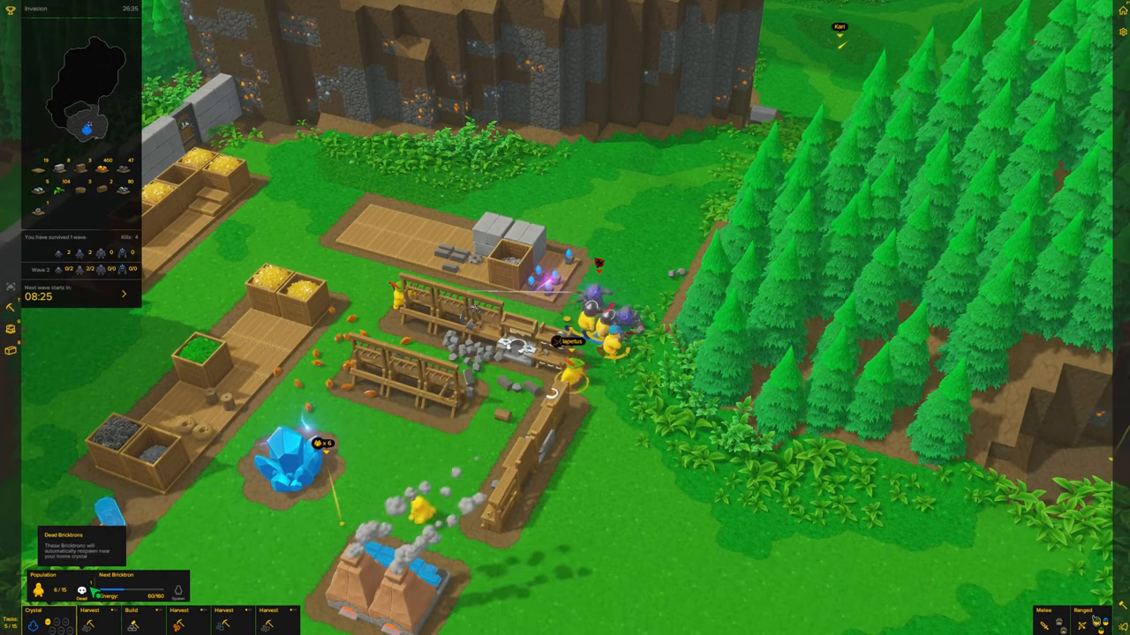
scroll(559, 414, "down", 1)
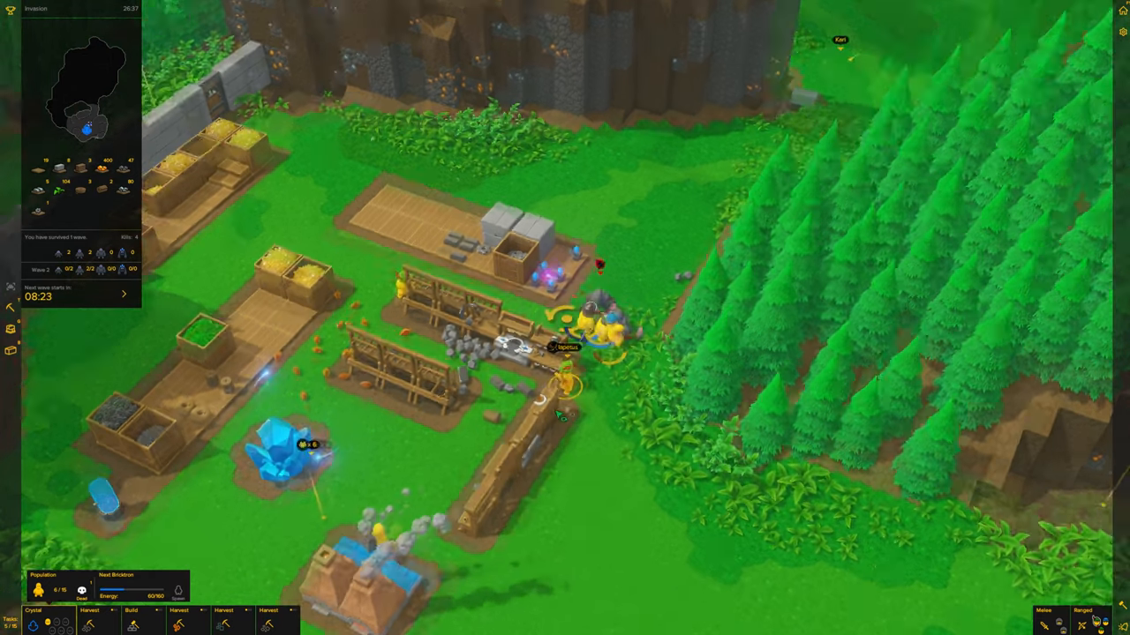
key("e")
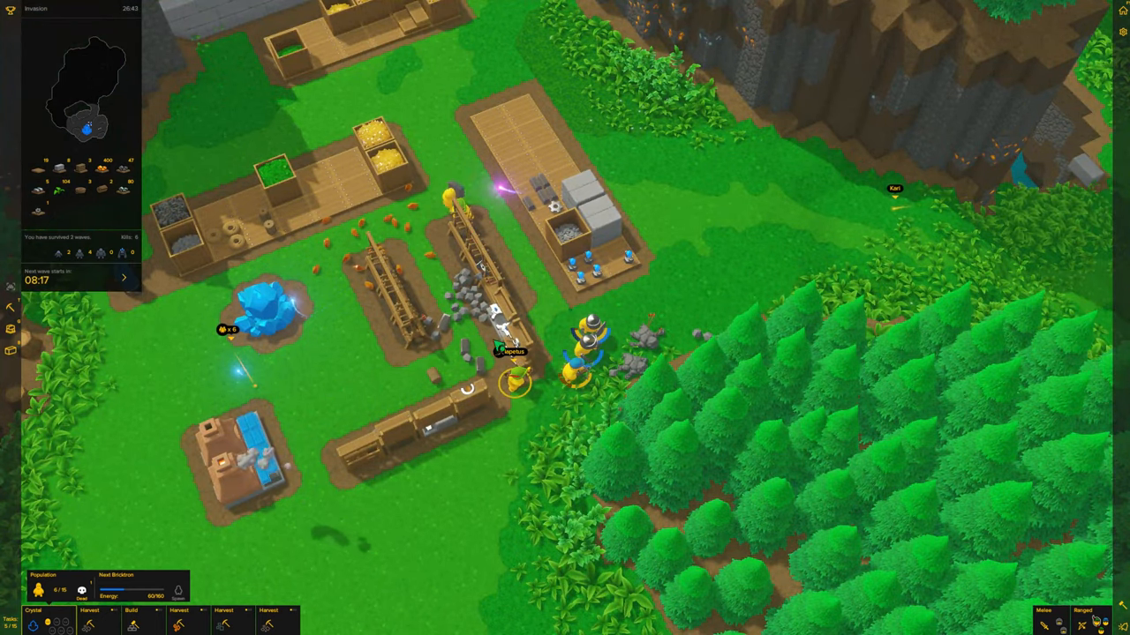
key("e")
key("q")
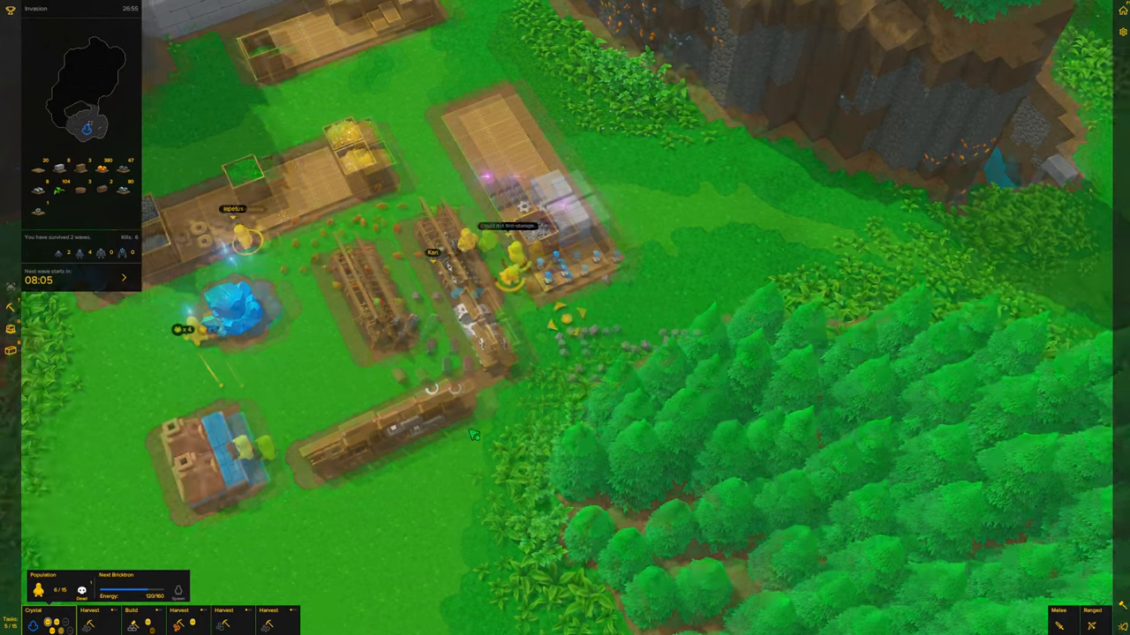
key("Left")
key("q")
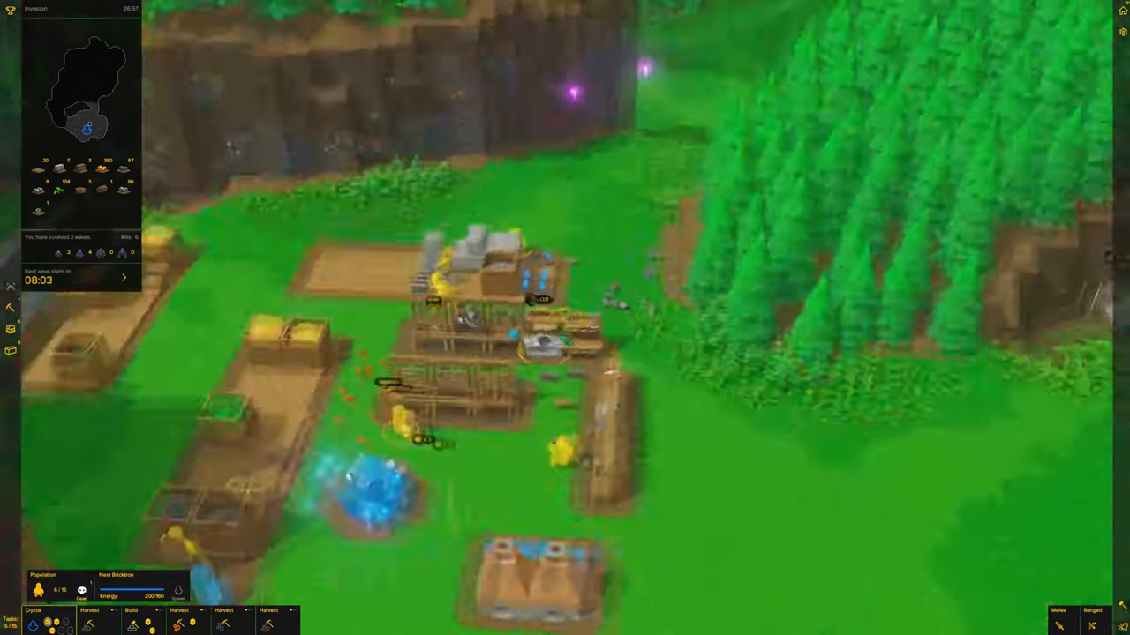
scroll(565, 318, "down", 3)
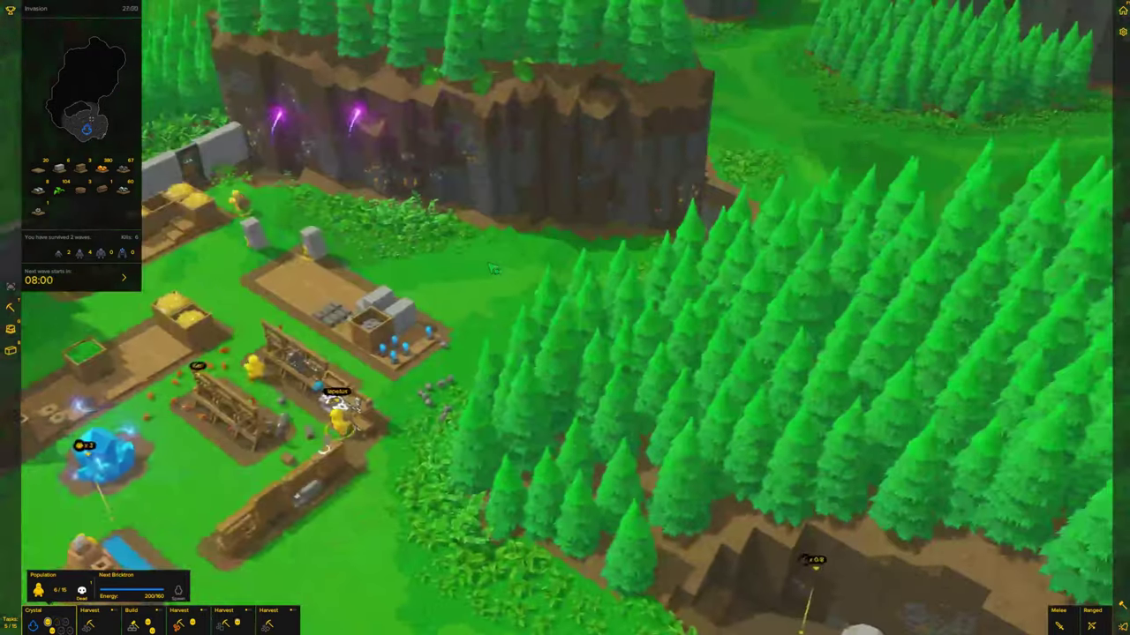
key("Right")
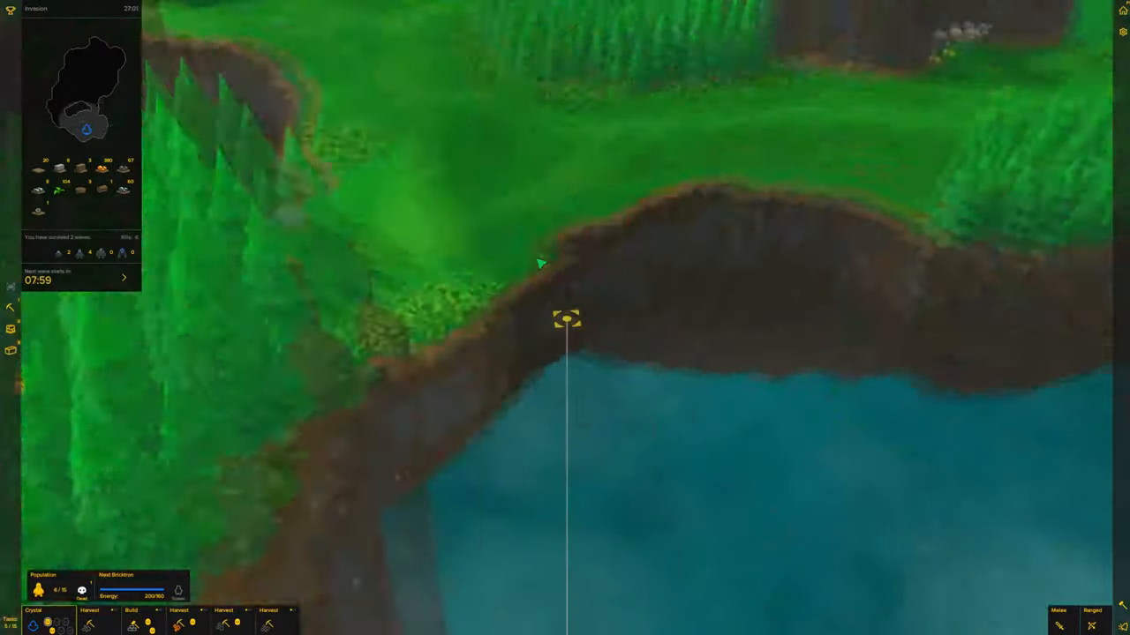
scroll(523, 267, "down", 3)
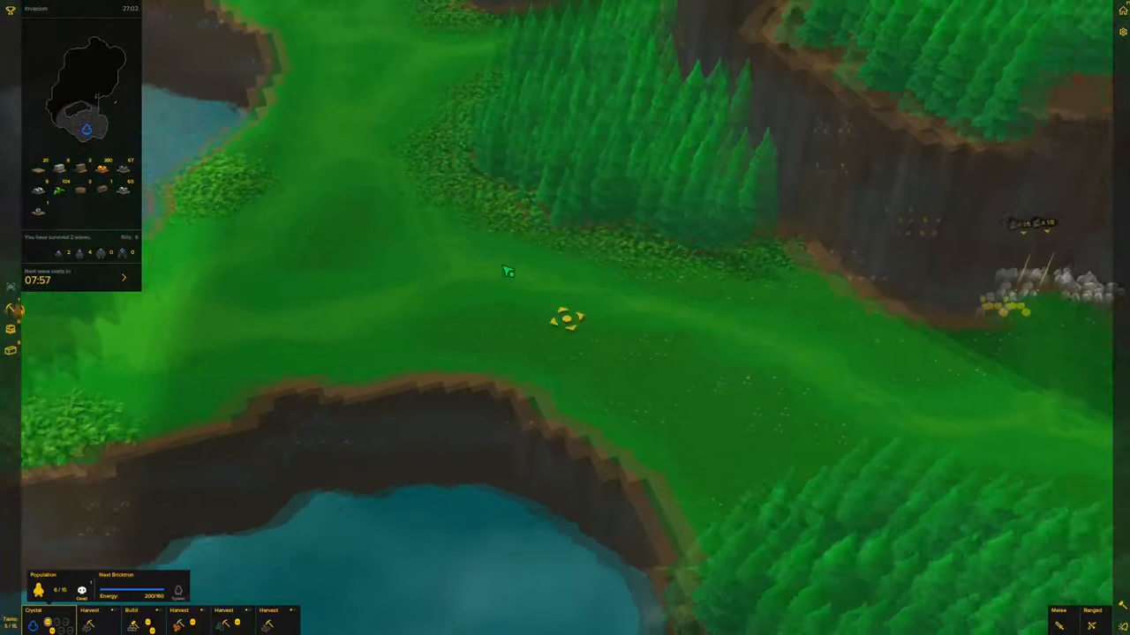
key("q")
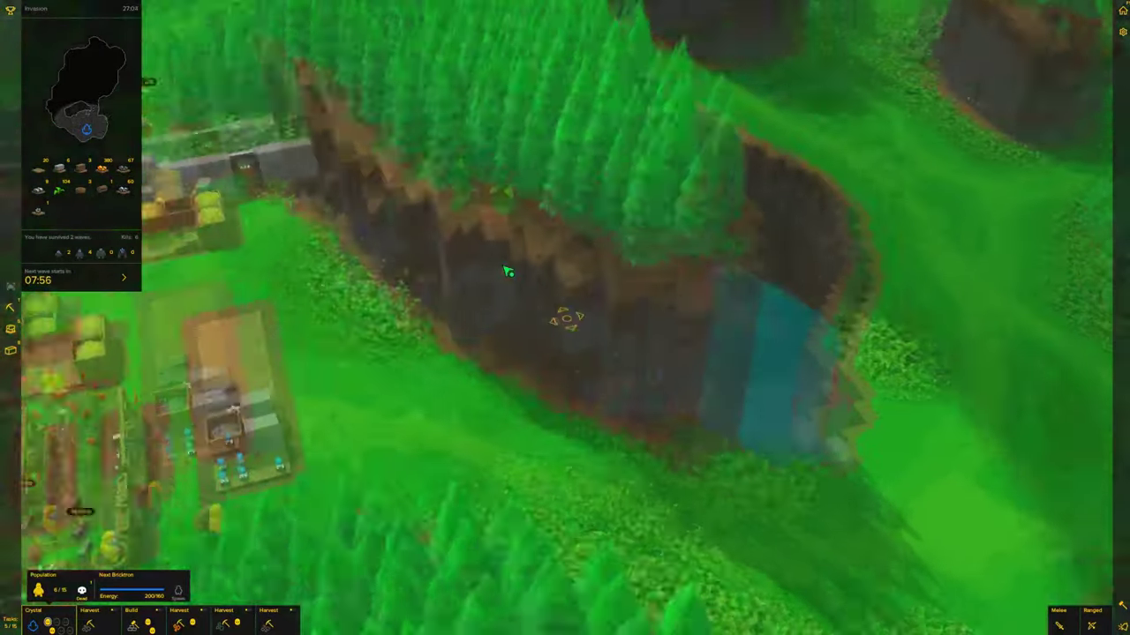
scroll(508, 271, "down", 3)
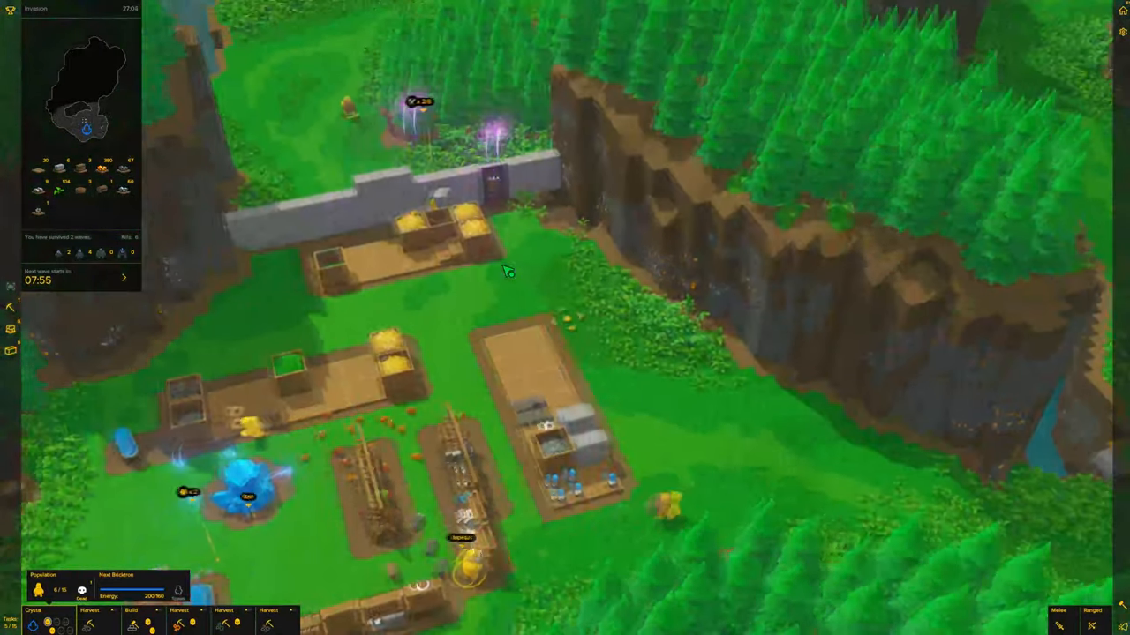
scroll(507, 271, "up", 4)
scroll(507, 270, "down", 3)
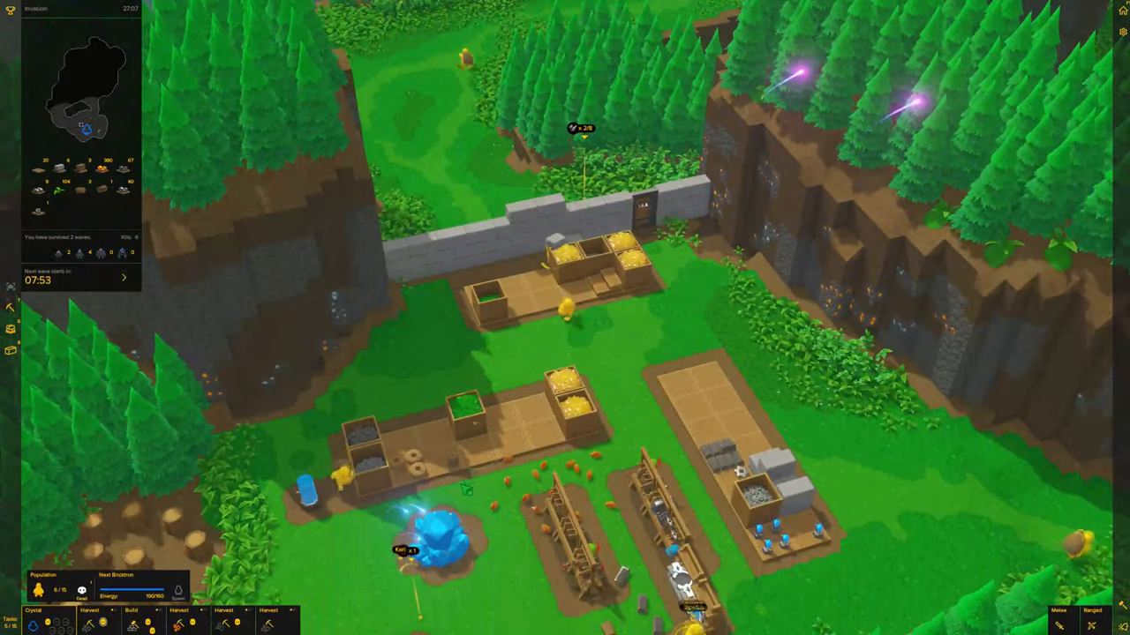
scroll(507, 271, "up", 2)
scroll(565, 318, "up", 1)
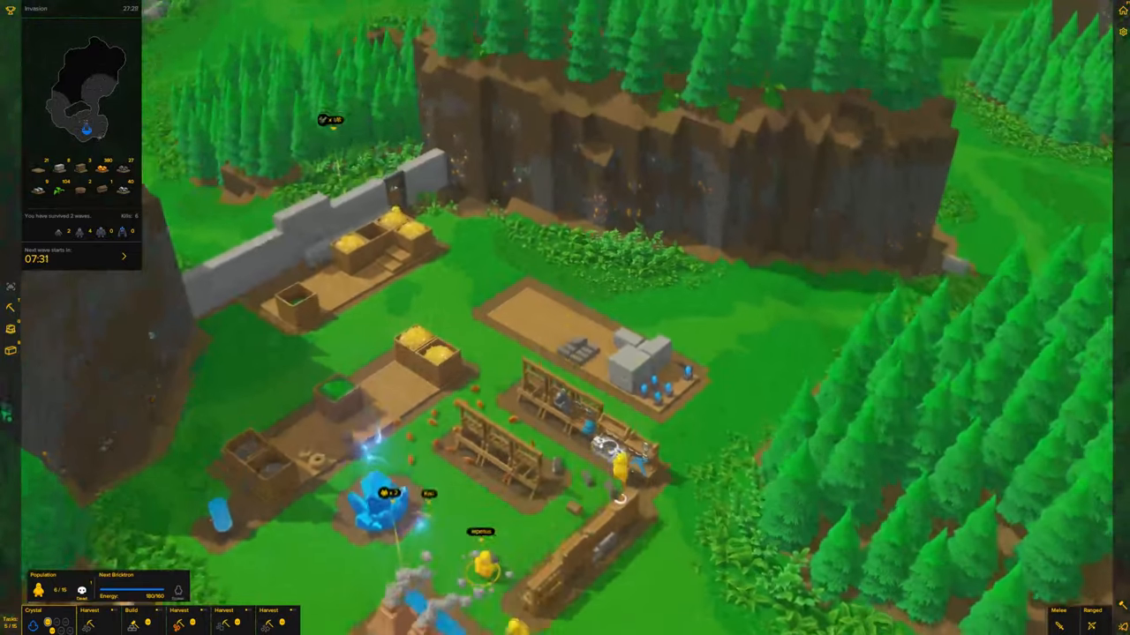
- Check and leave construction mode, then pick Sentinel Ward in the Altar craft panel and close it
key("Tab")
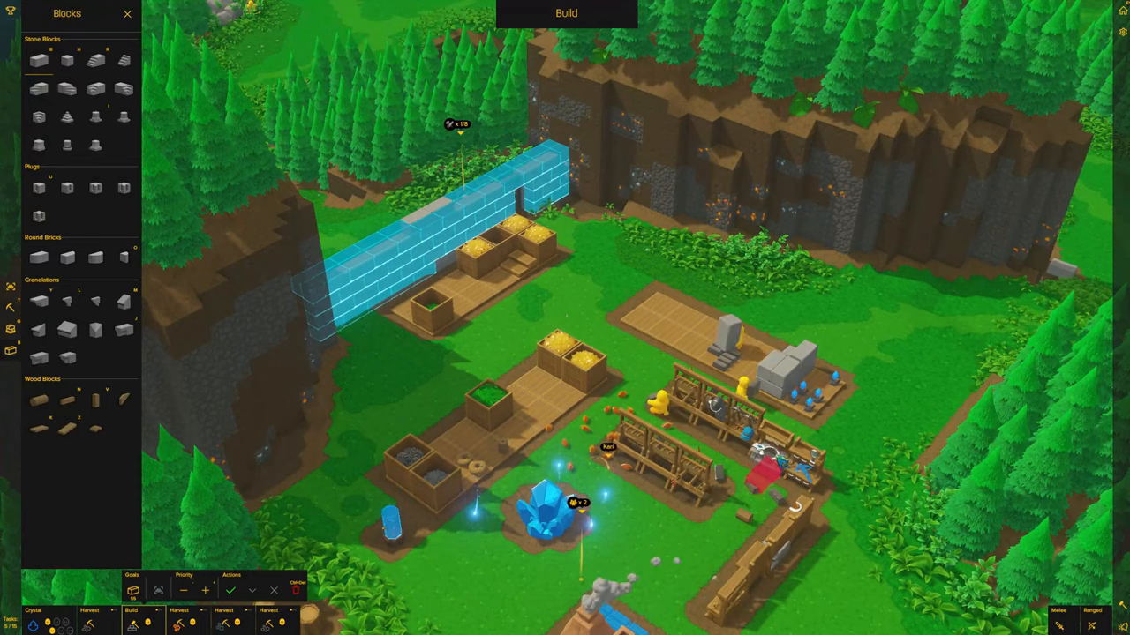
key("Escape")
left_click(85, 575)
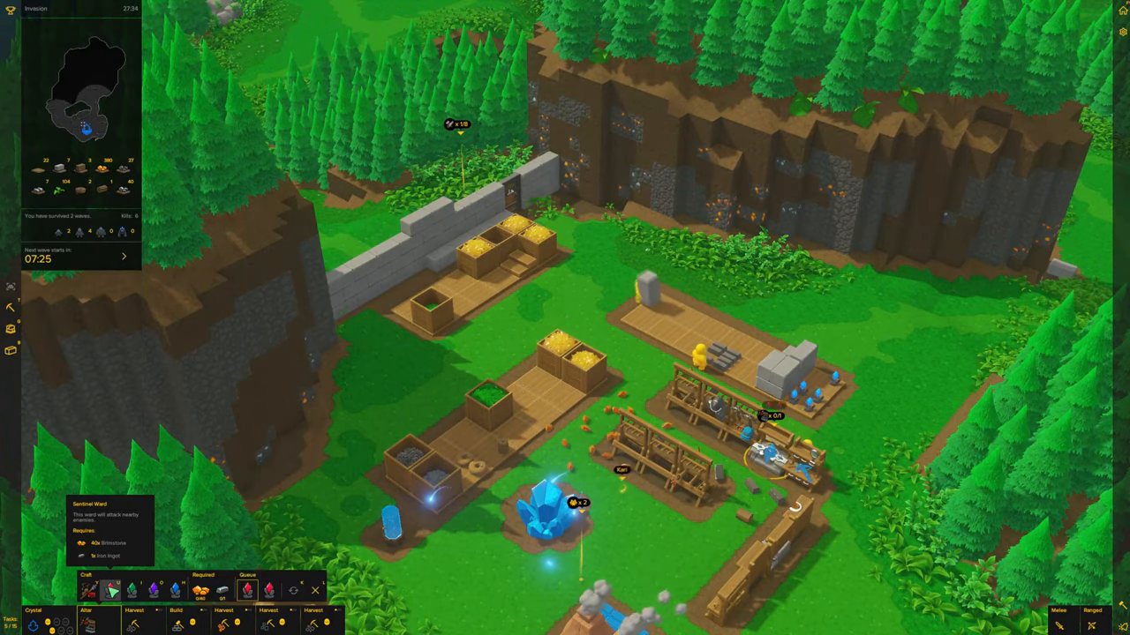
key("Escape")
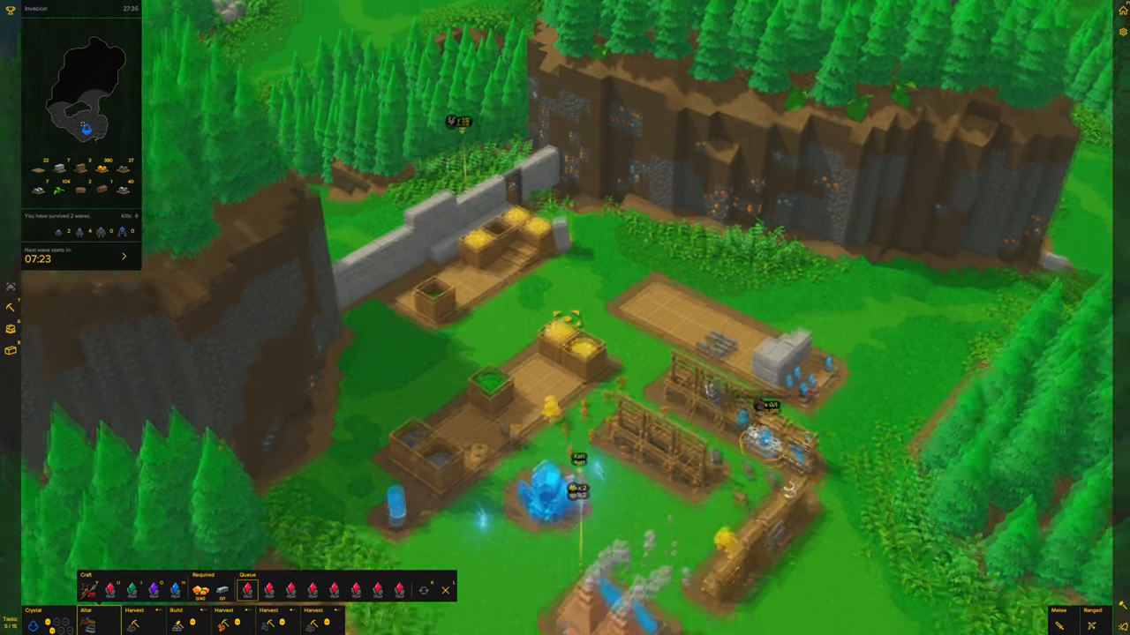
scroll(583, 281, "down", 2)
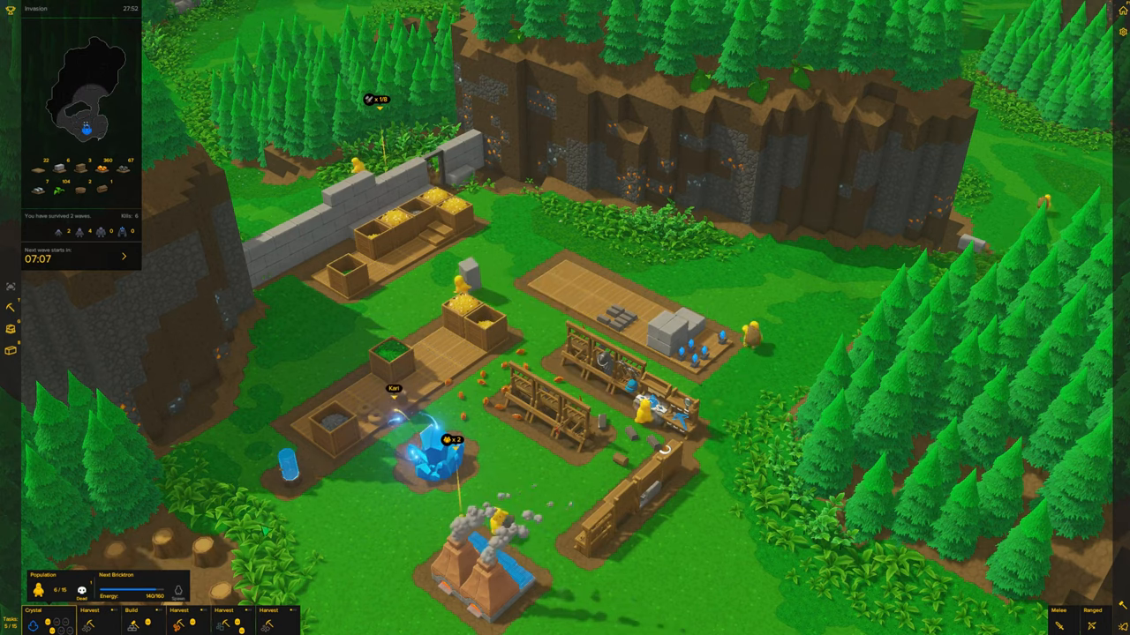
- Pan the view over the quarry cliff, wall, forest and village while a new Bricktron spawns
key("w")
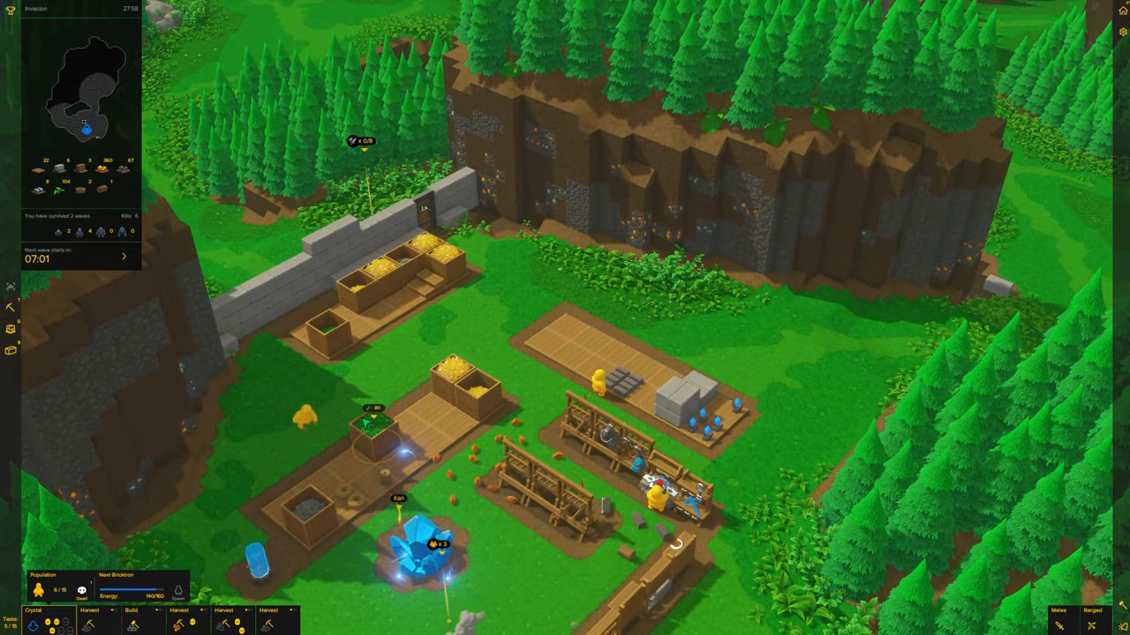
scroll(364, 425, "down", 3)
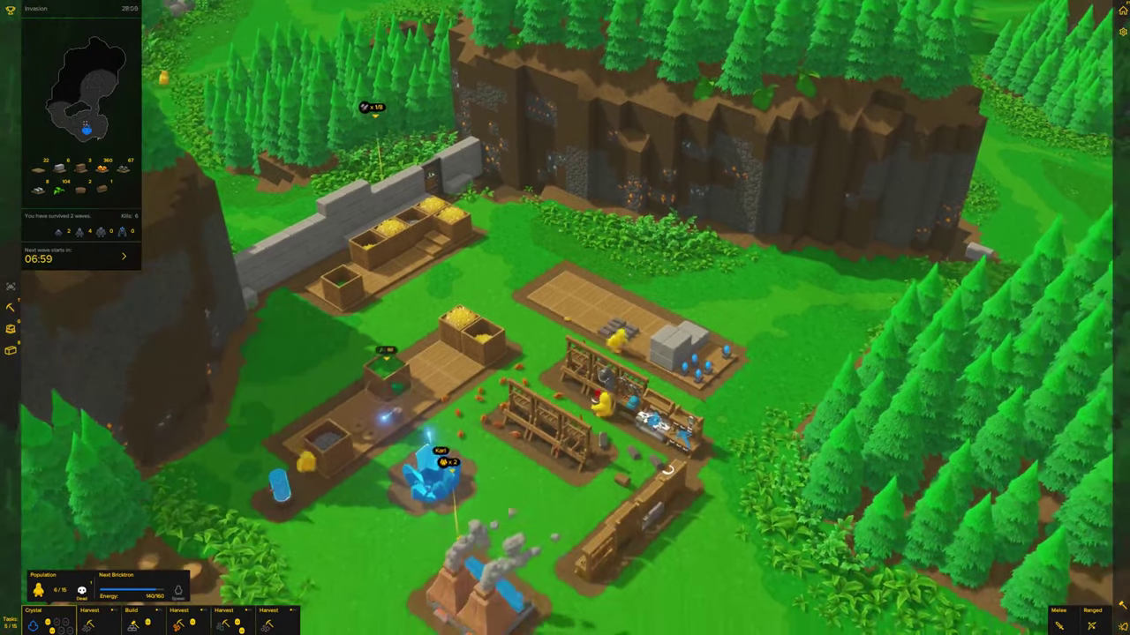
scroll(501, 378, "up", 3)
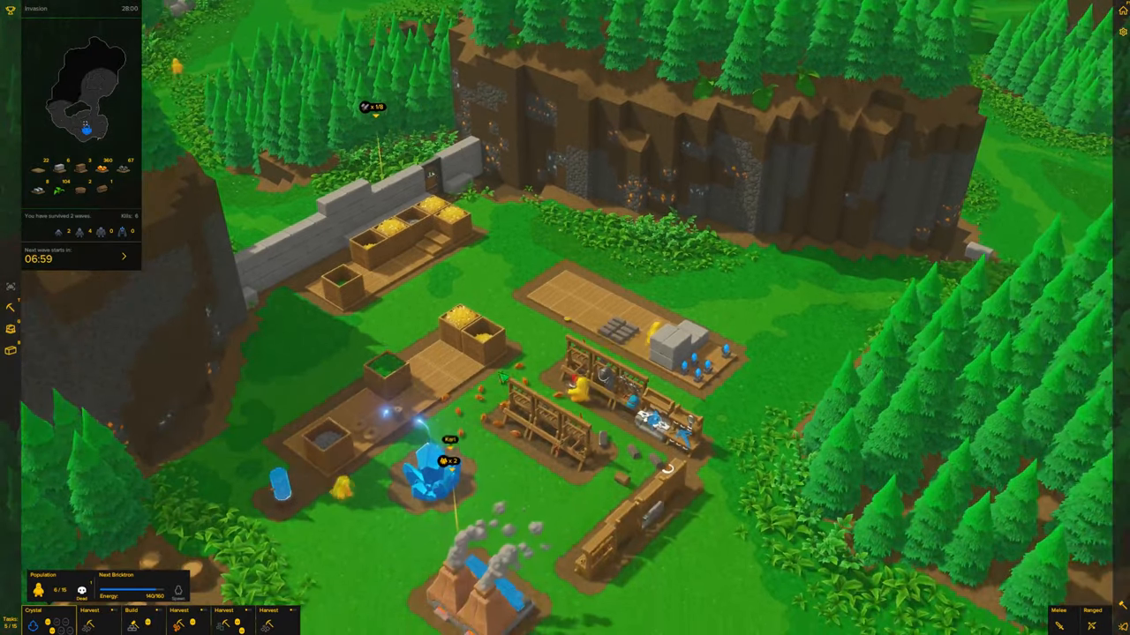
scroll(500, 377, "down", 3)
scroll(544, 327, "up", 3)
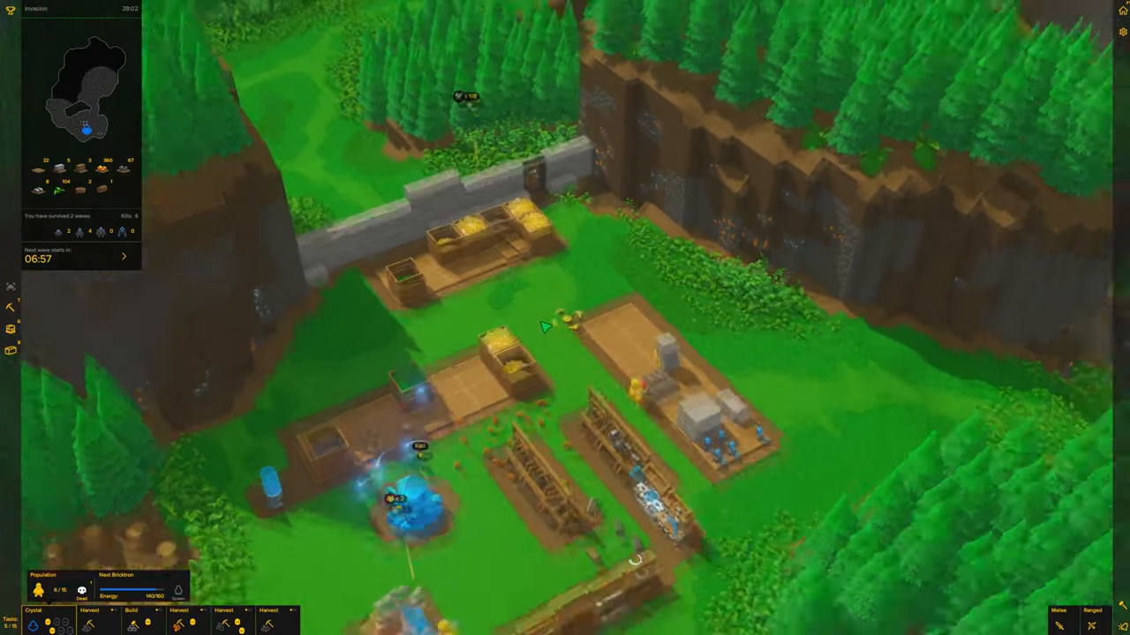
scroll(544, 327, "up", 2)
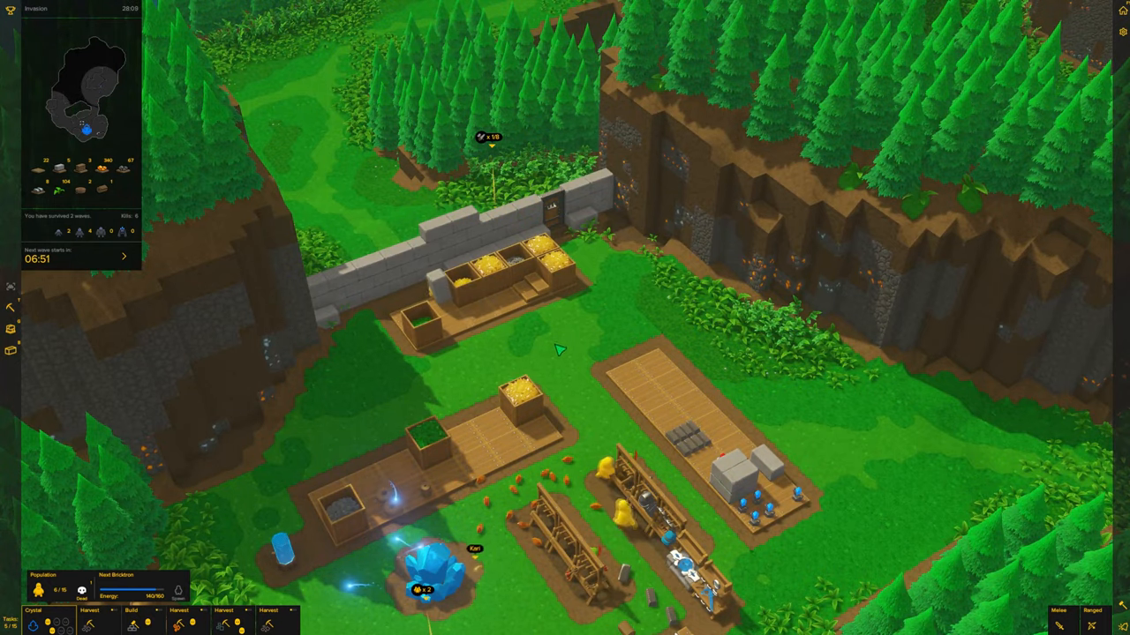
scroll(561, 350, "down", 2)
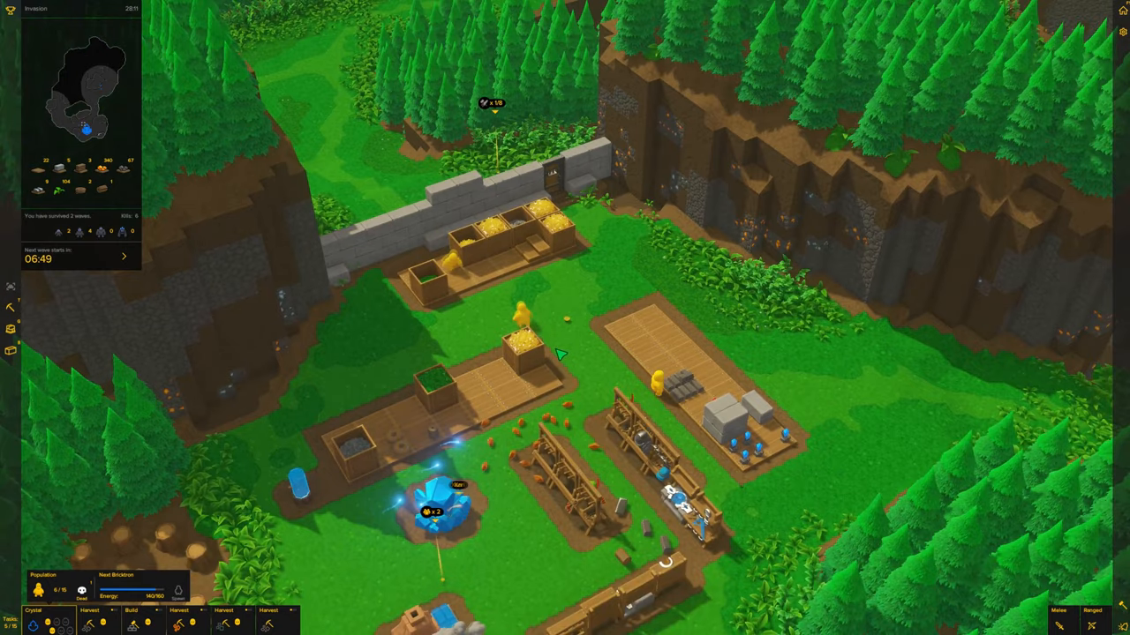
scroll(561, 350, "down", 5)
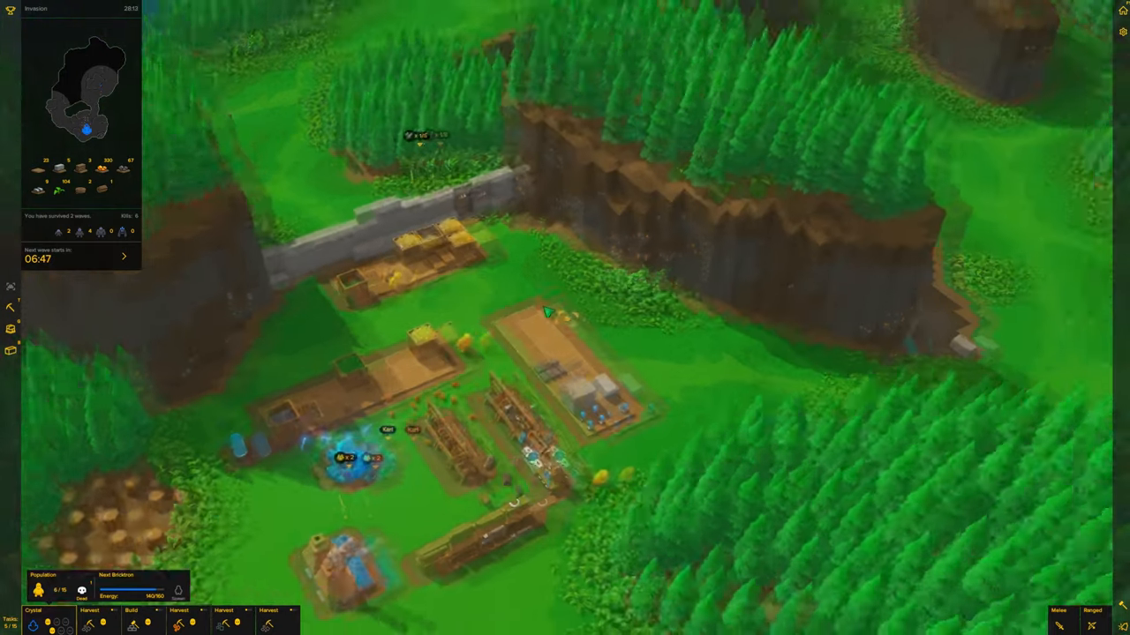
scroll(555, 335, "down", 5)
scroll(547, 313, "up", 5)
scroll(547, 313, "up", 3)
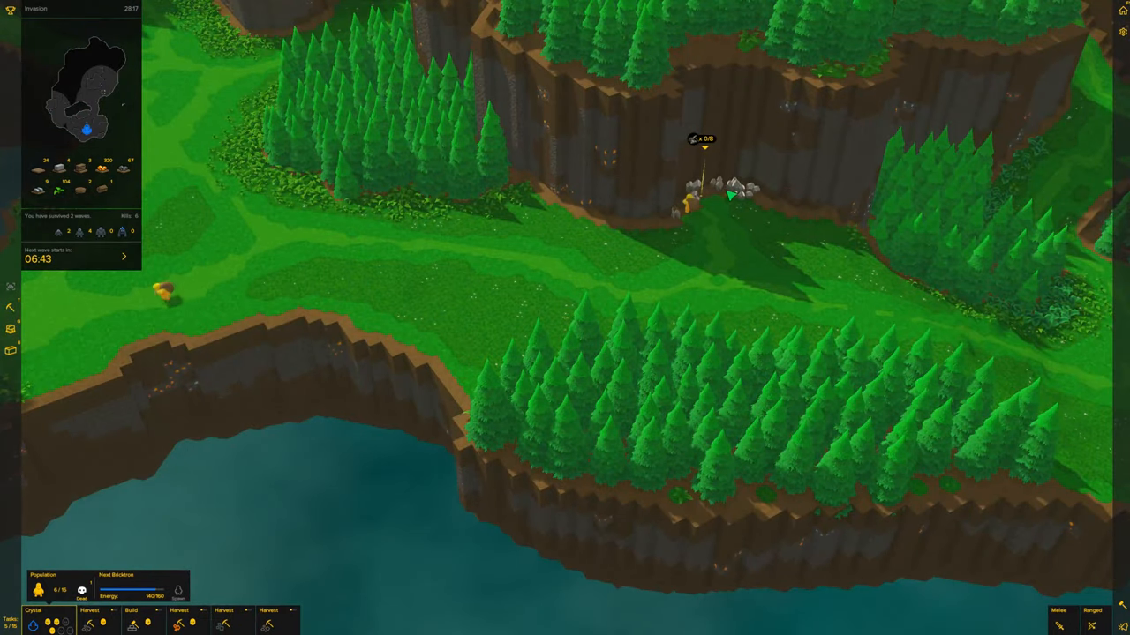
key("a")
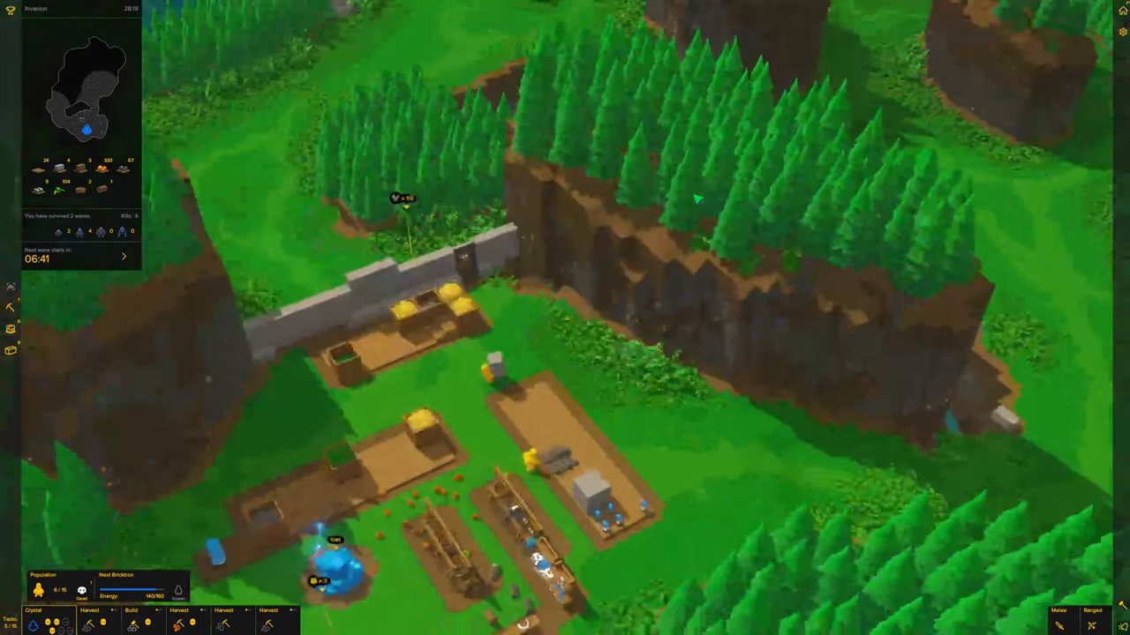
scroll(697, 201, "down", 3)
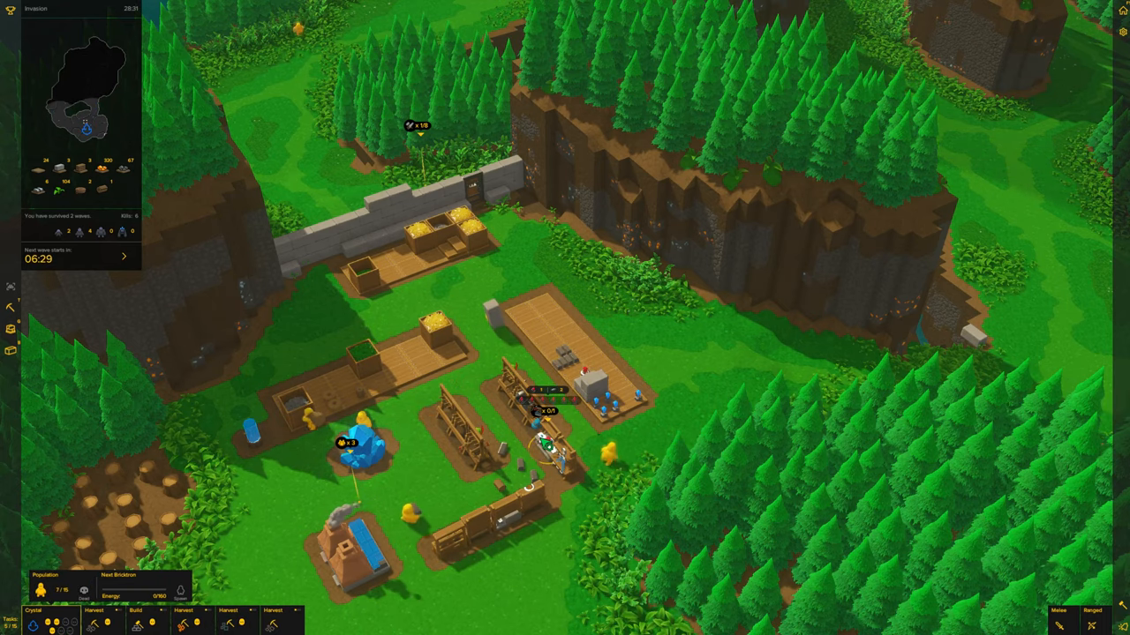
key("w")
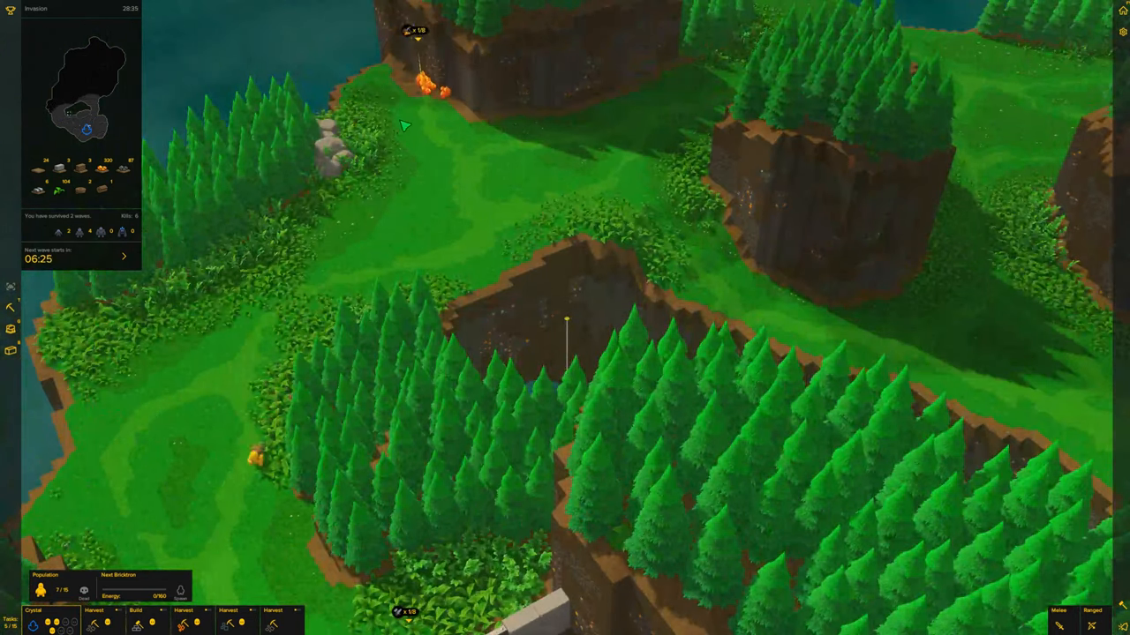
key("s")
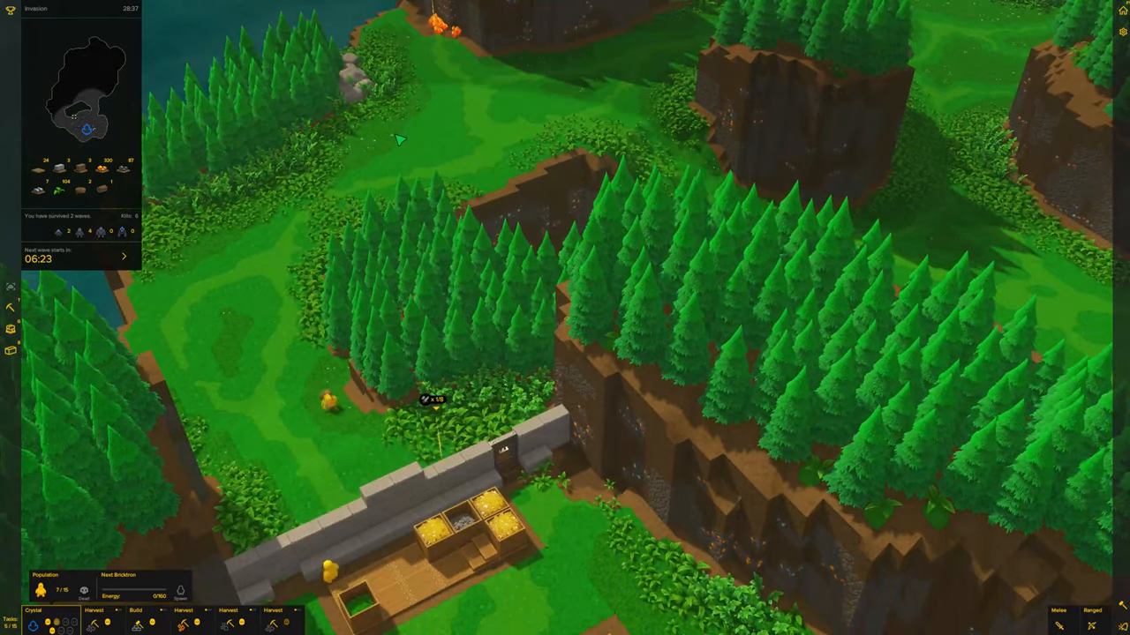
scroll(399, 140, "down", 5)
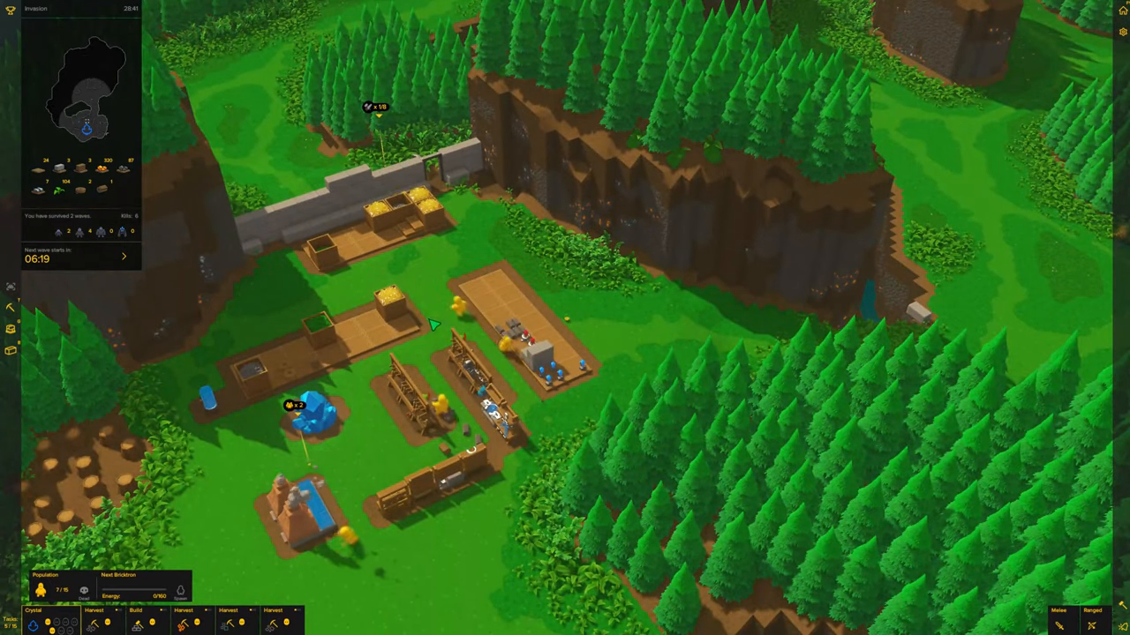
scroll(435, 324, "down", 5)
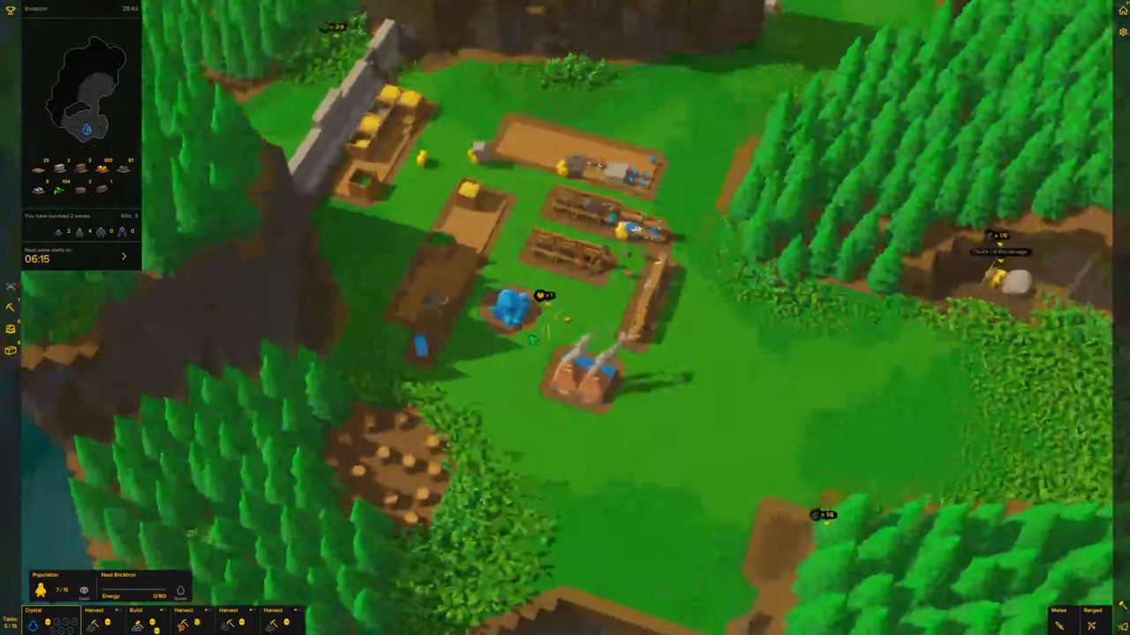
scroll(533, 340, "up", 5)
scroll(533, 340, "down", 3)
key("w")
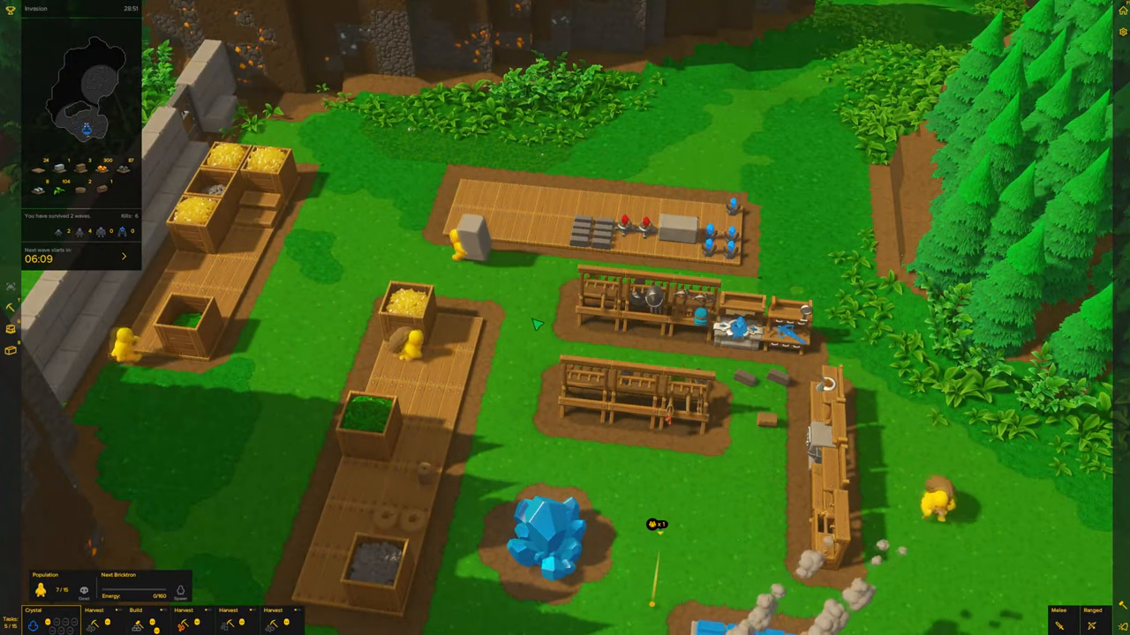
left_click_drag(1092, 366, 966, 334)
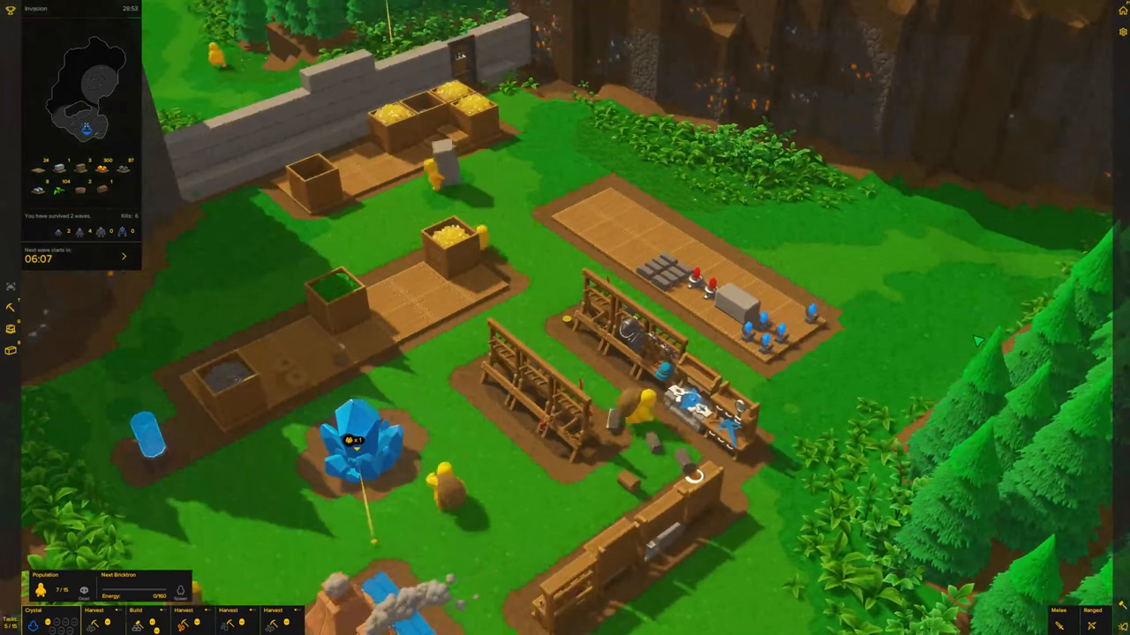
left_click_drag(966, 334, 980, 300)
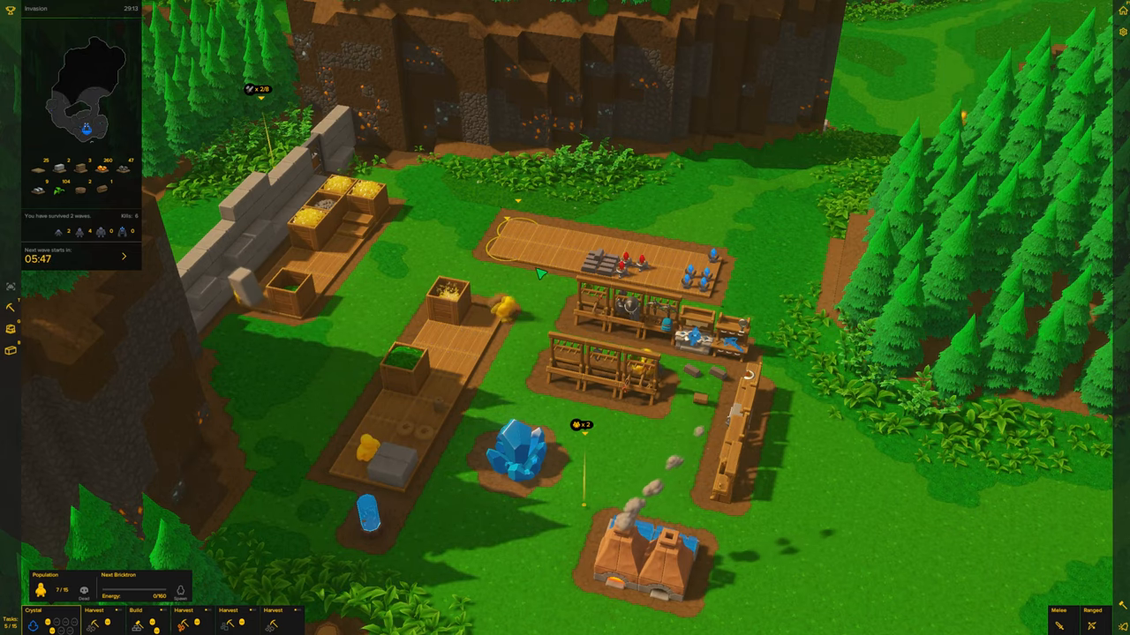
key("w")
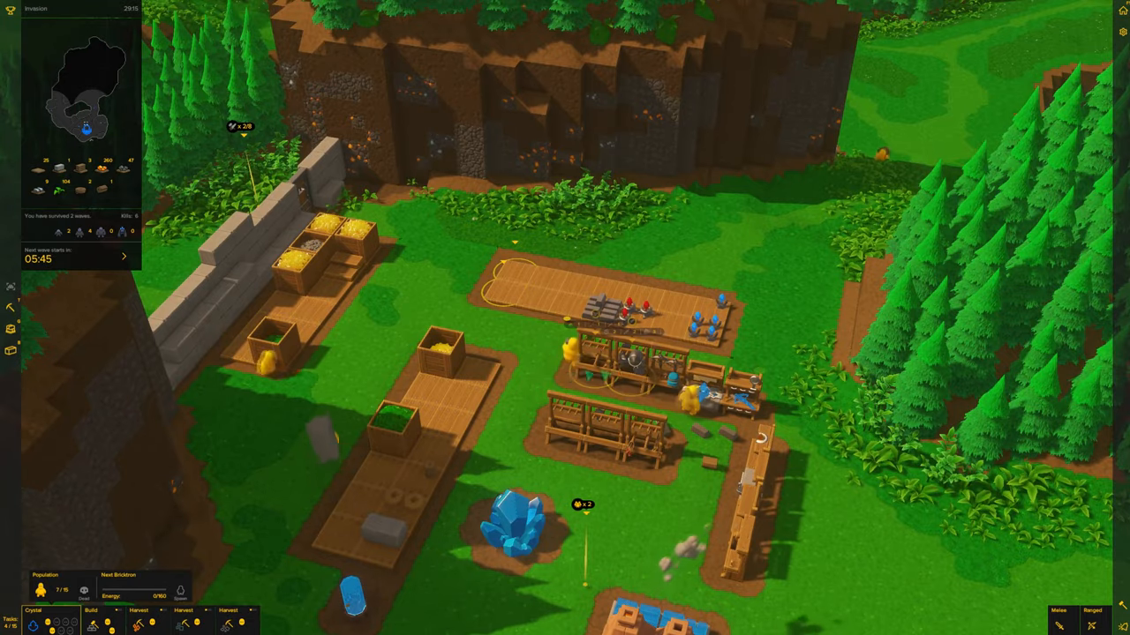
scroll(458, 333, "down", 4)
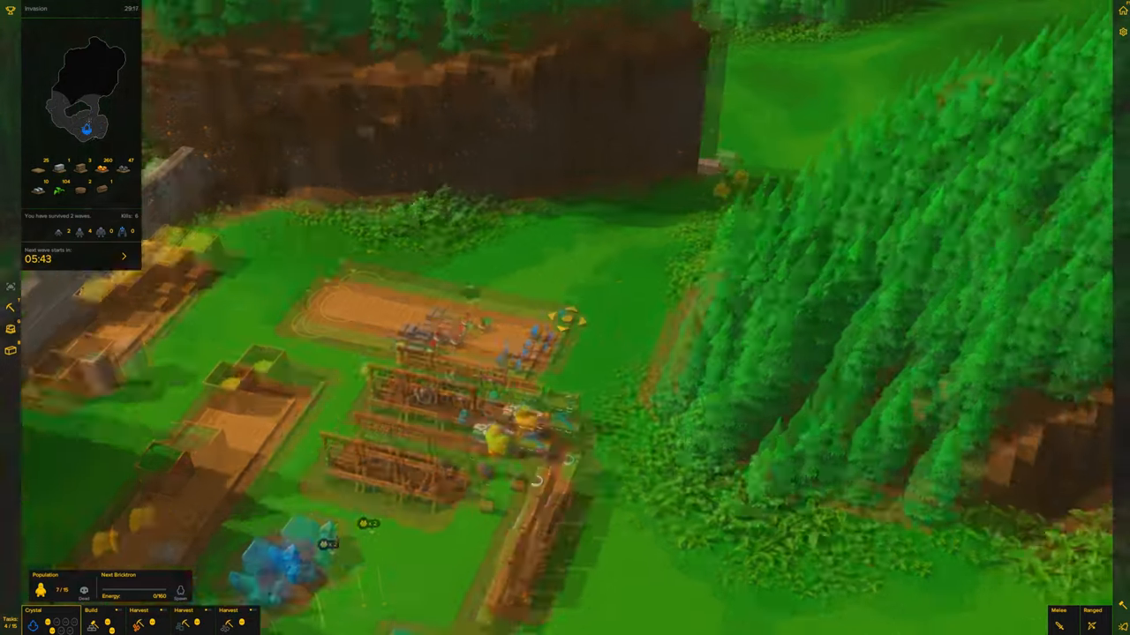
key("d")
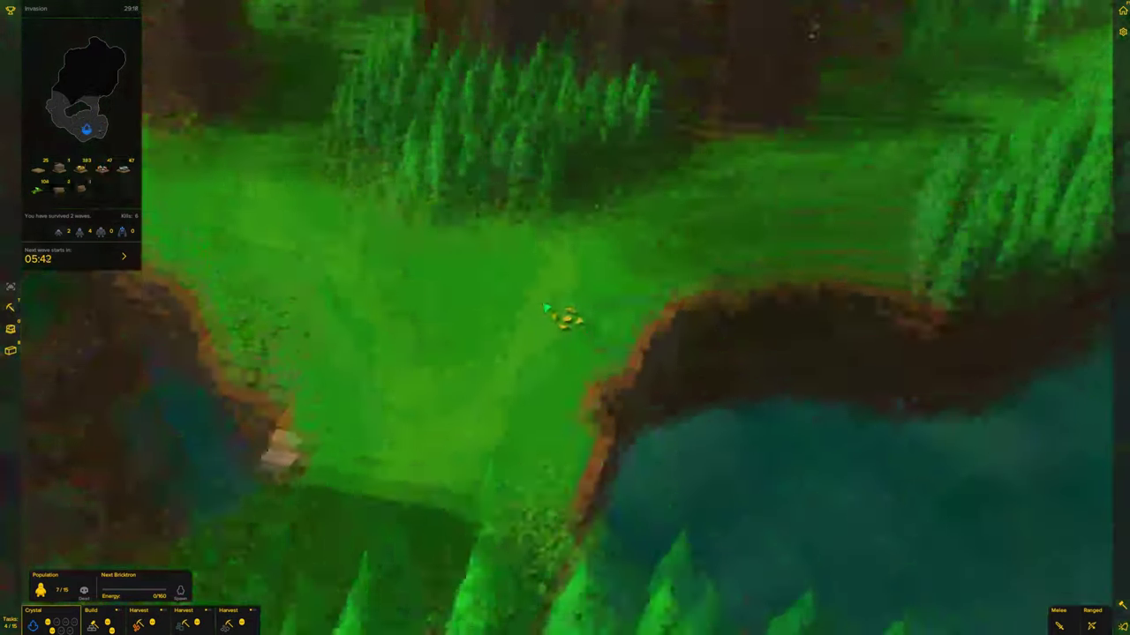
key("d")
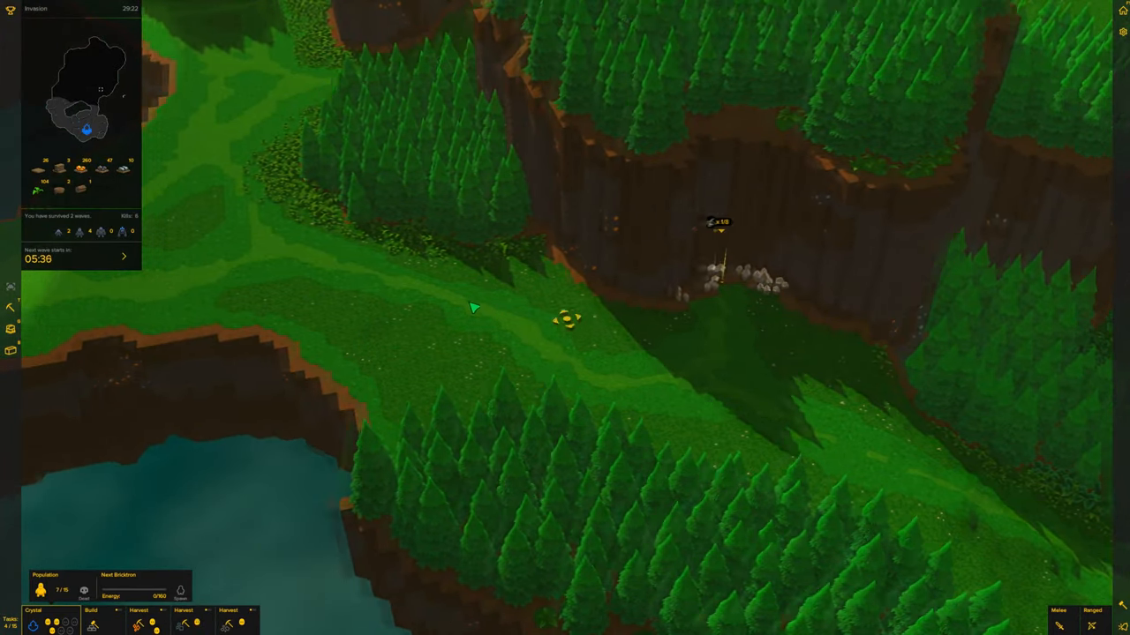
key("e")
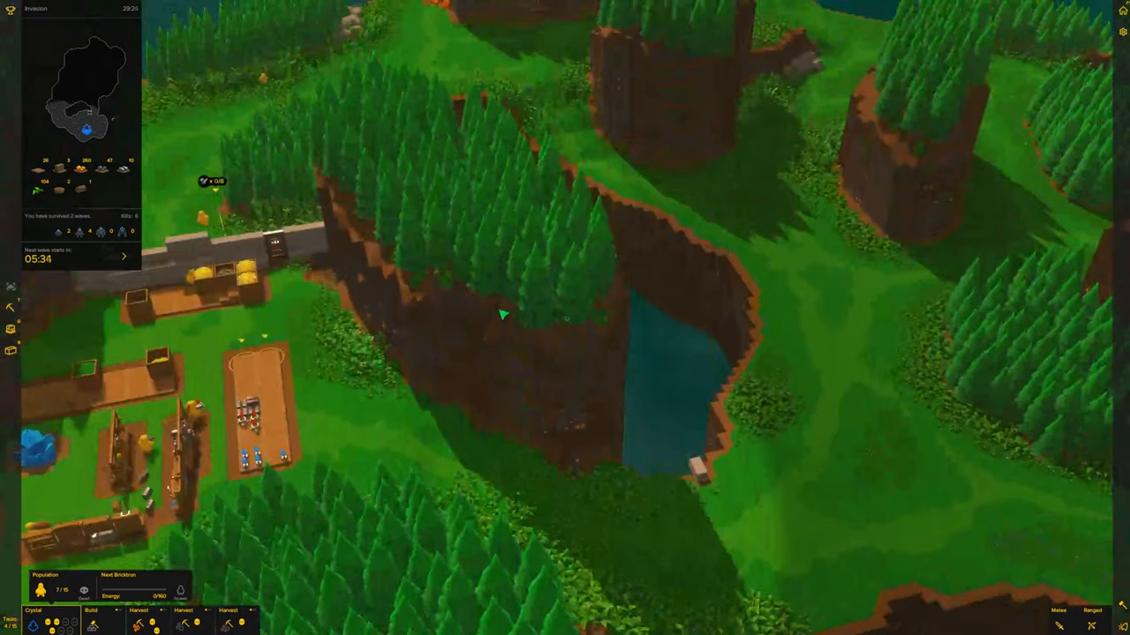
key("e")
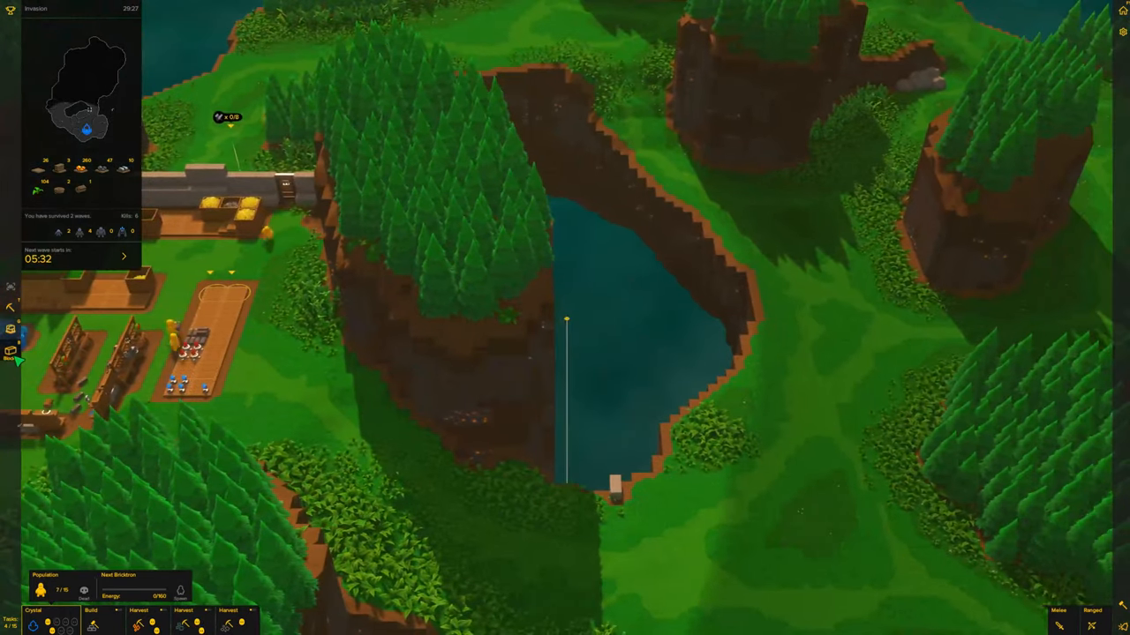
key("a")
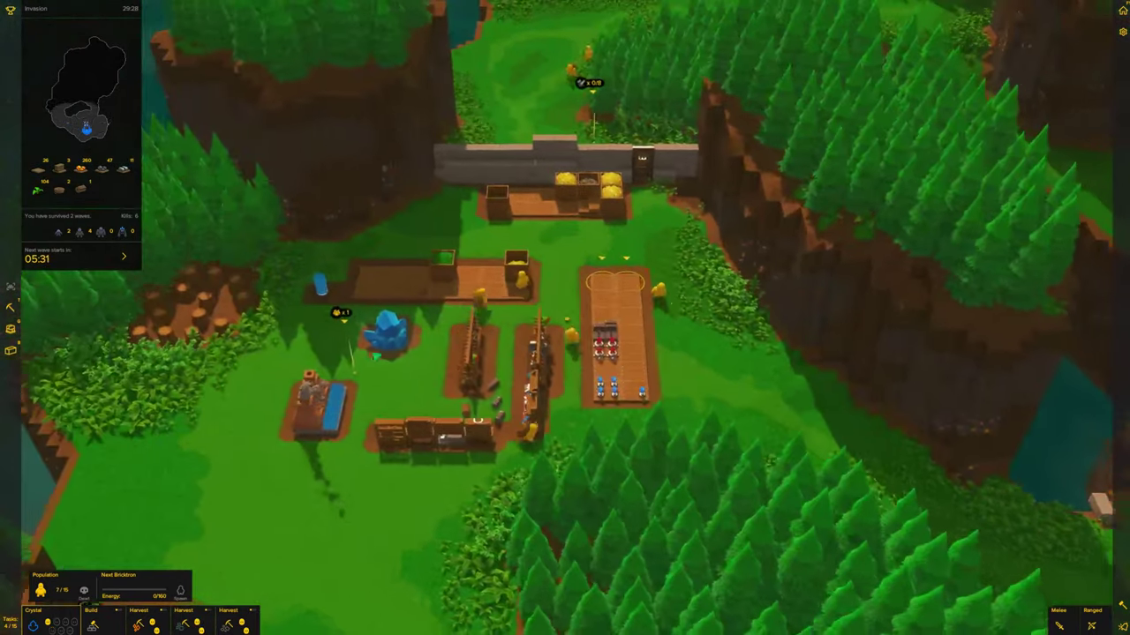
key("w")
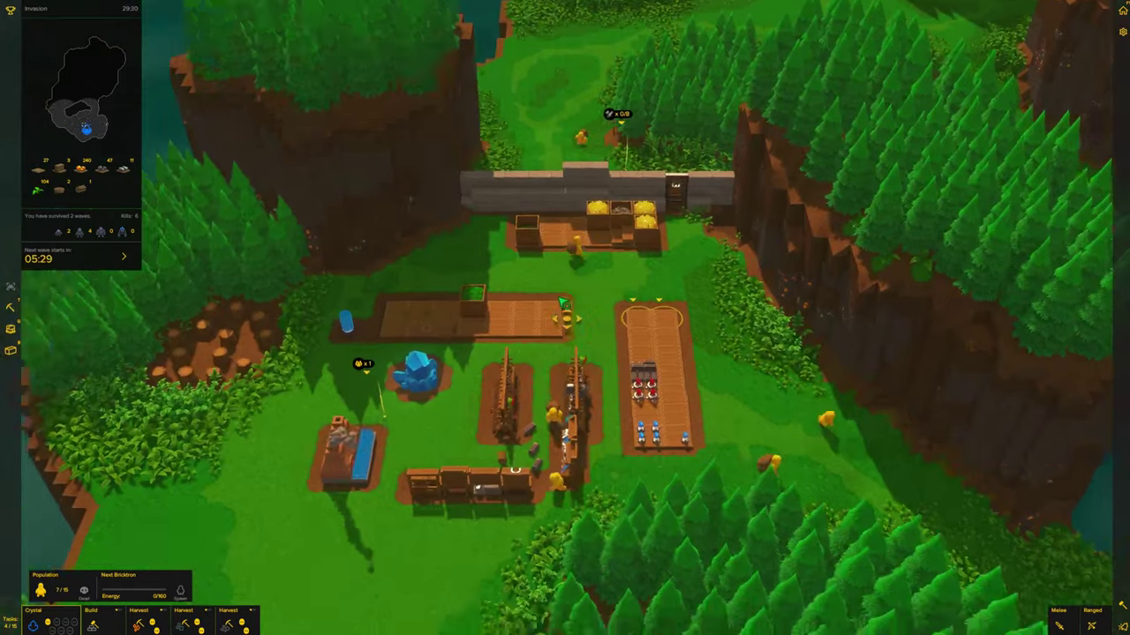
scroll(562, 304, "down", 3)
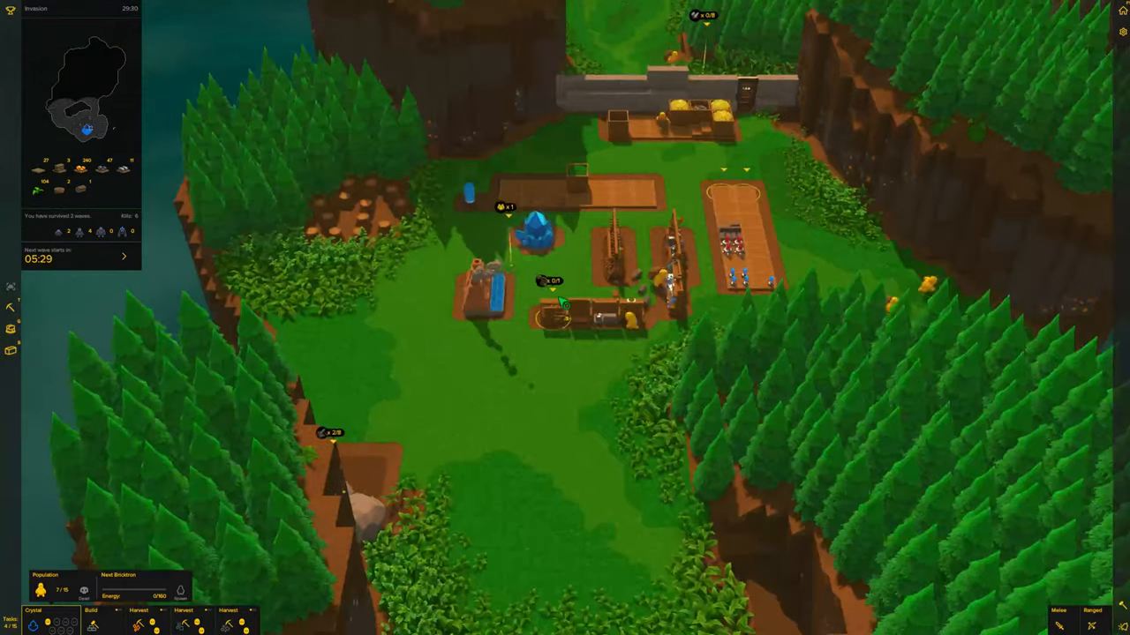
key("e")
scroll(562, 305, "up", 3)
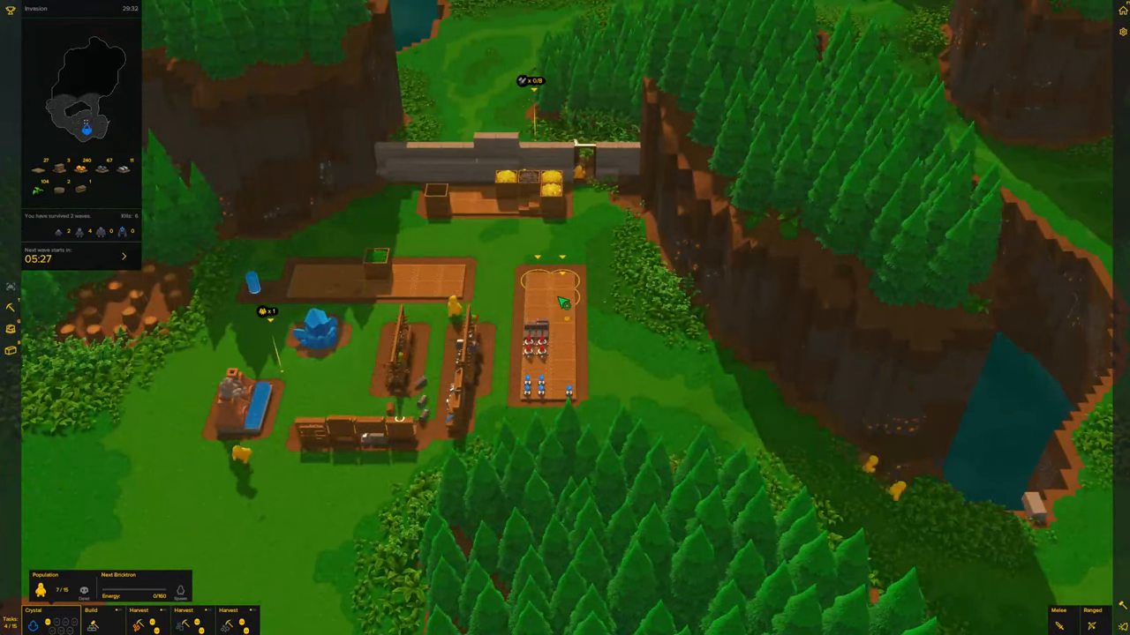
key("w")
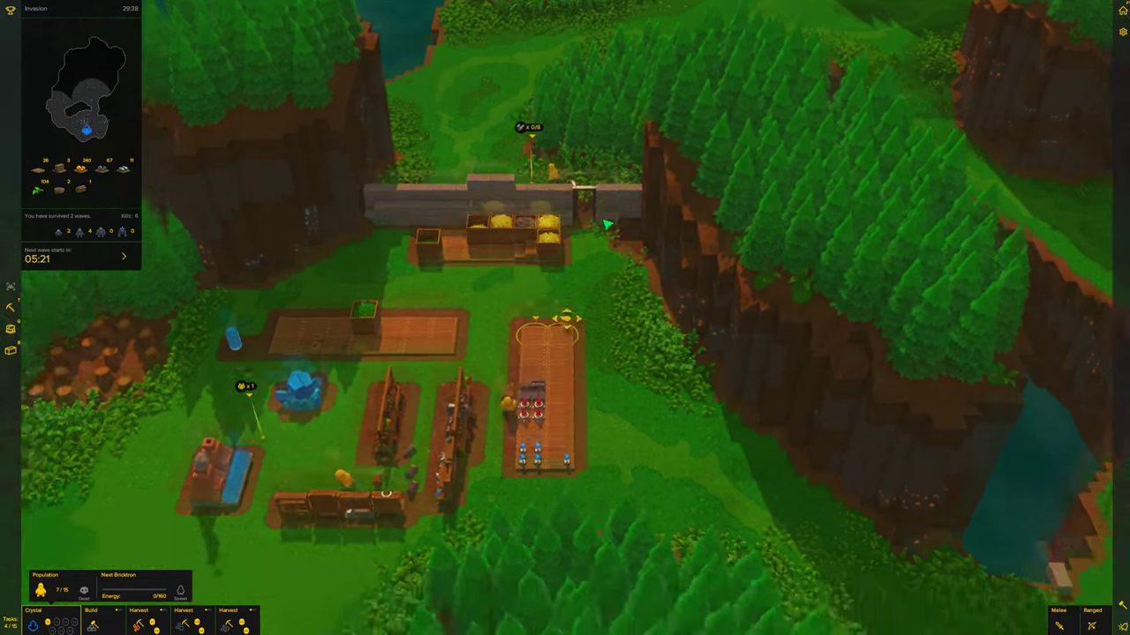
key("d")
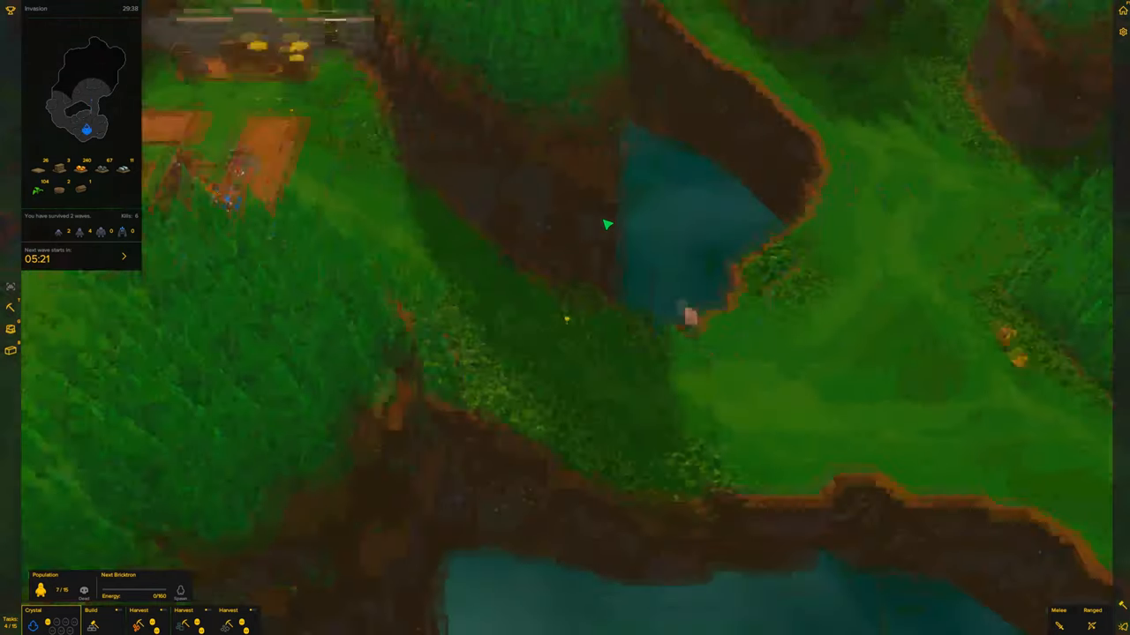
scroll(565, 318, "up", 5)
key("d")
scroll(566, 319, "down", 2)
key("d")
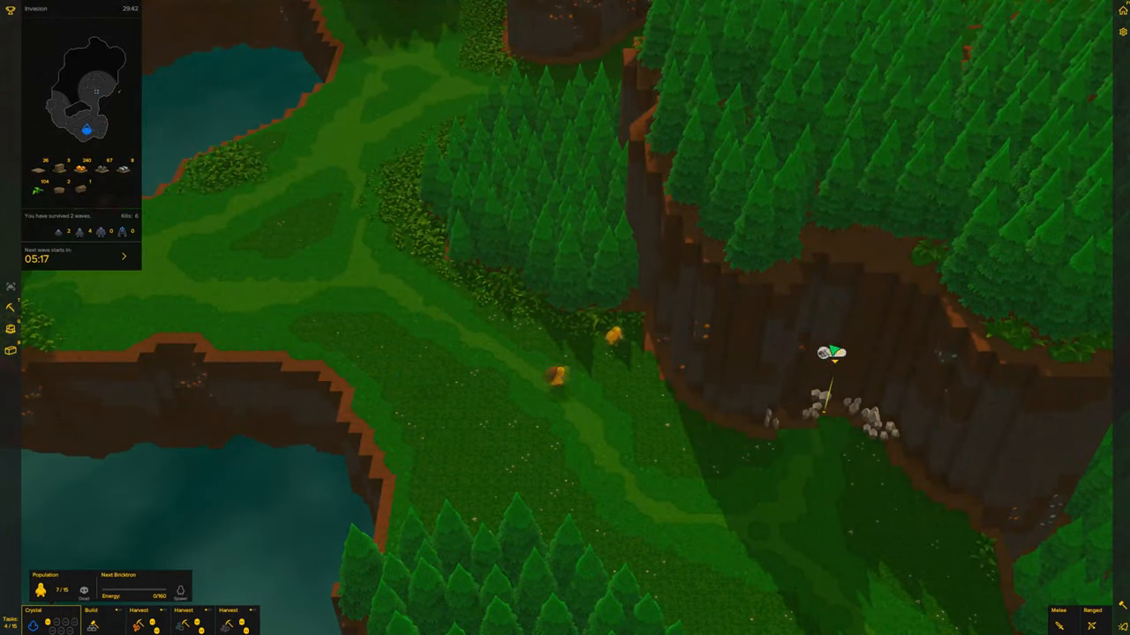
left_click(834, 356)
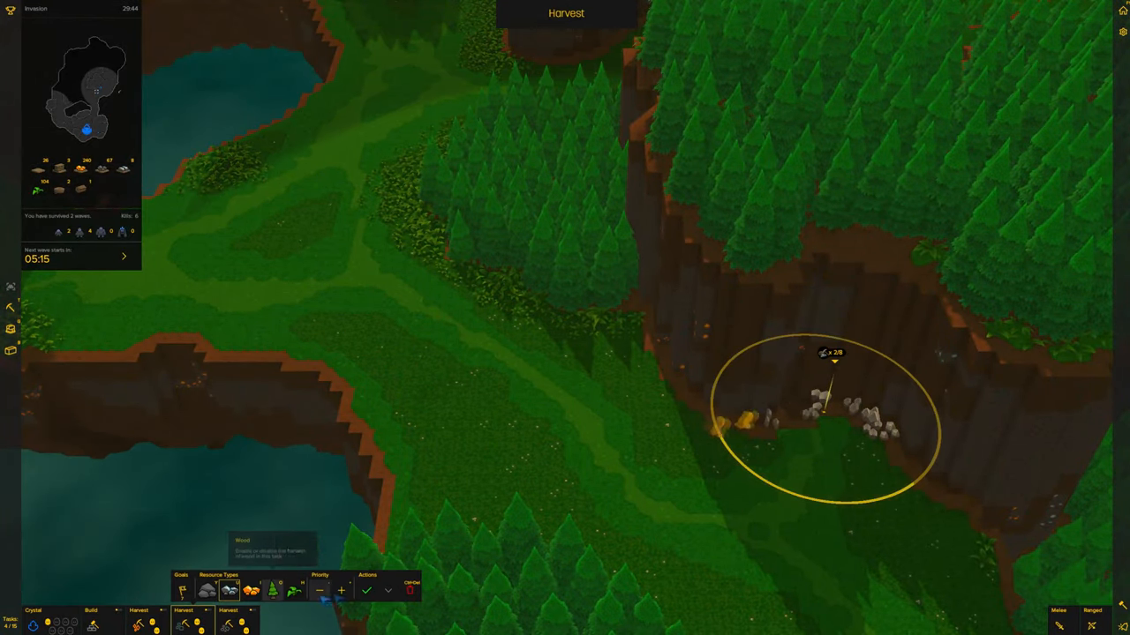
left_click(373, 591)
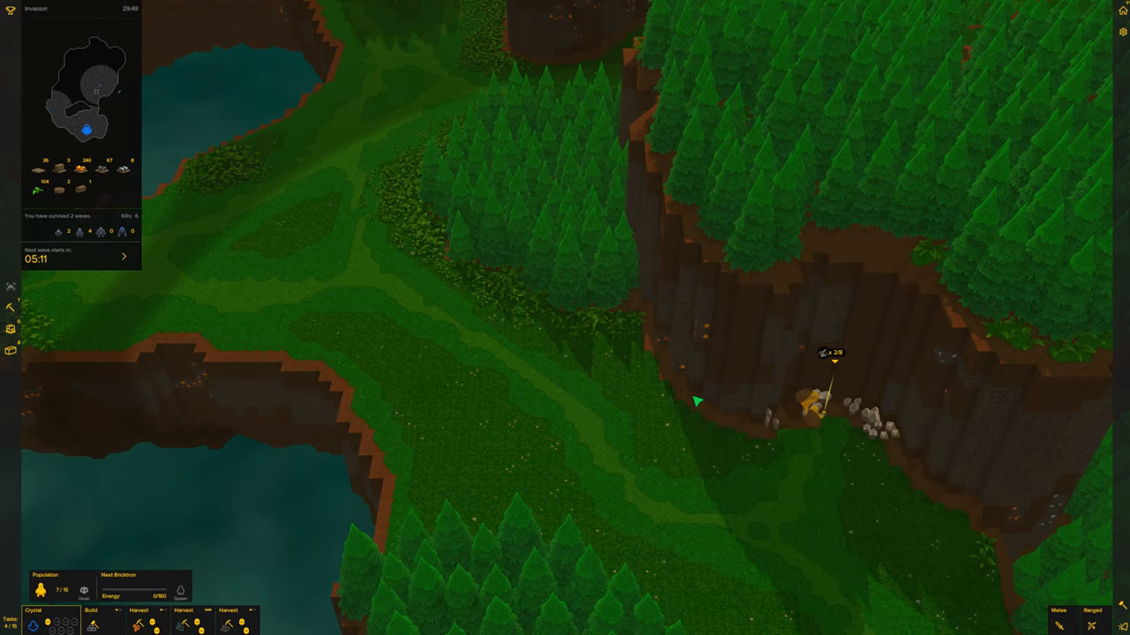
key("w")
key("a")
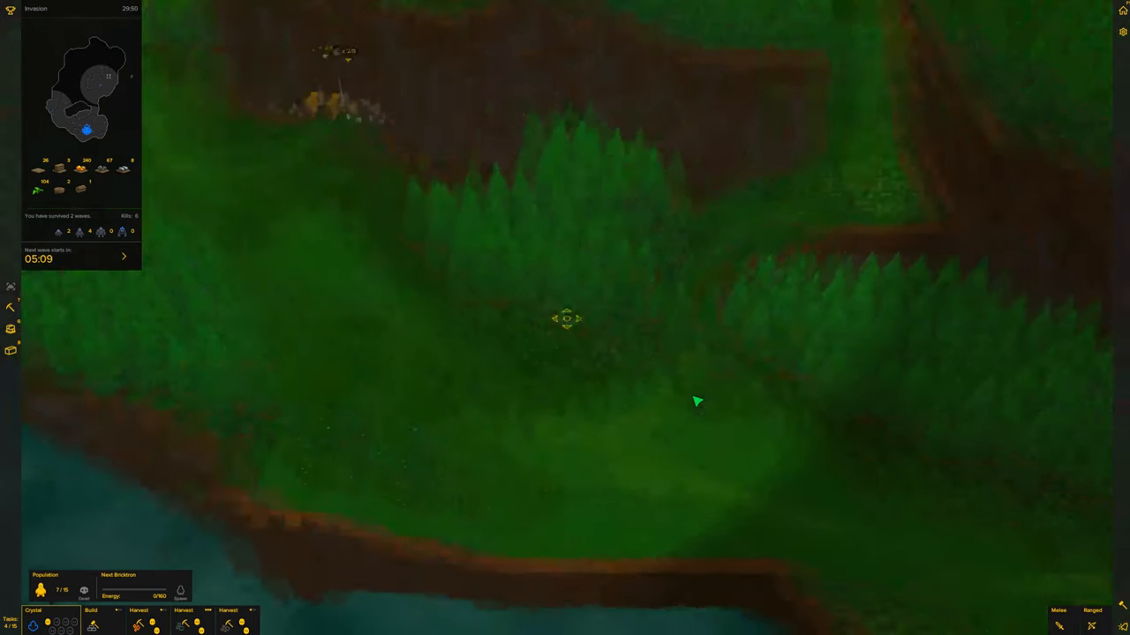
key("w")
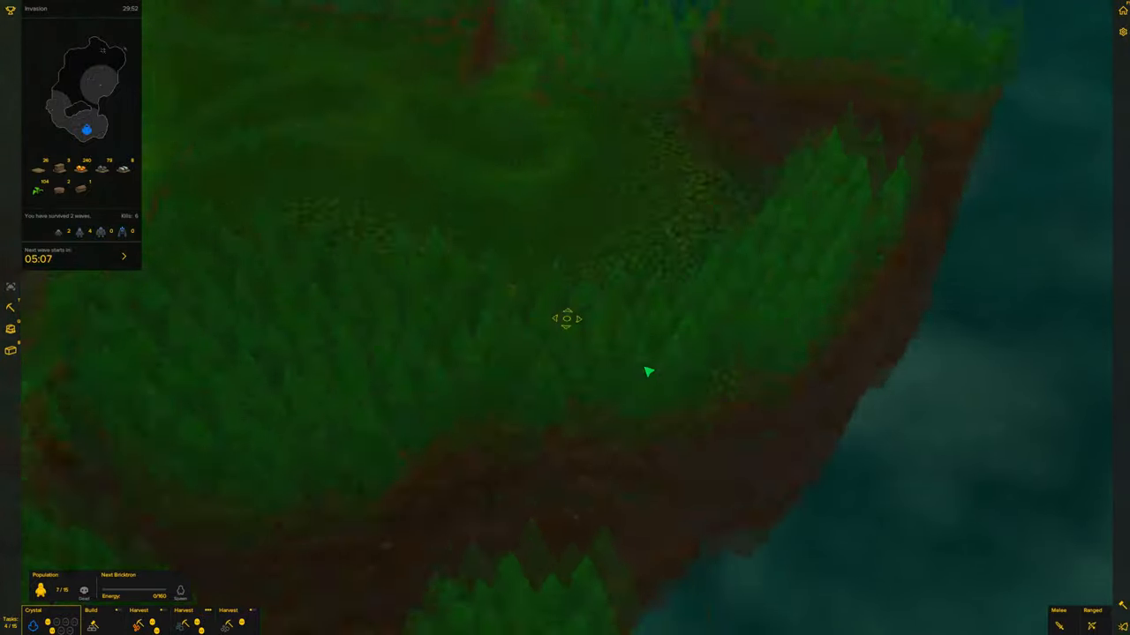
key("w")
key("q")
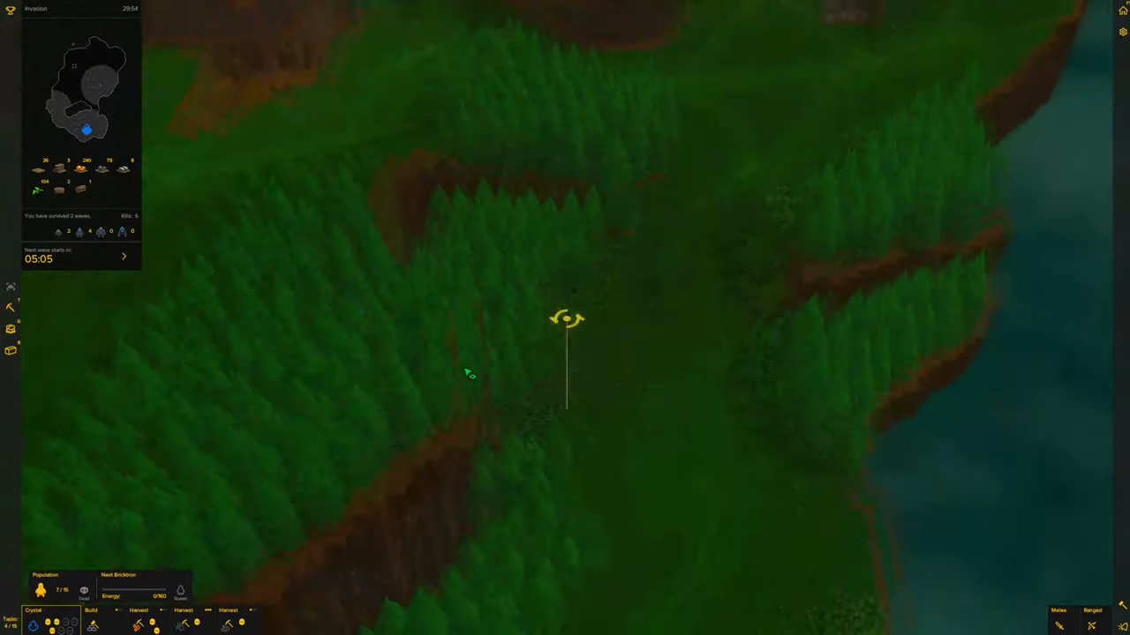
key("q")
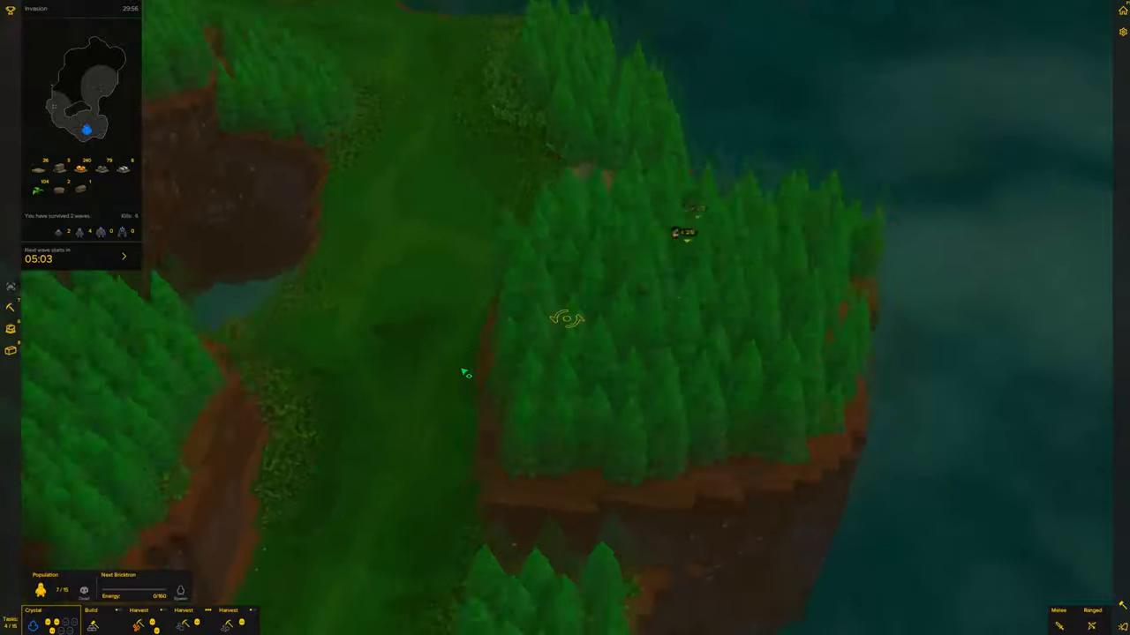
key("q")
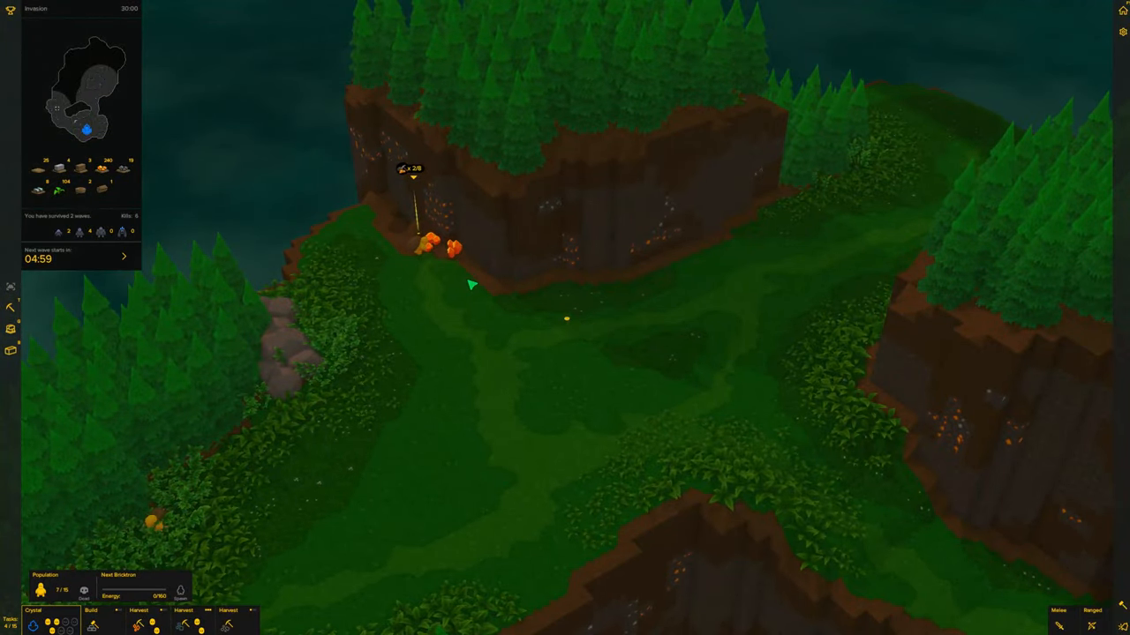
key("s")
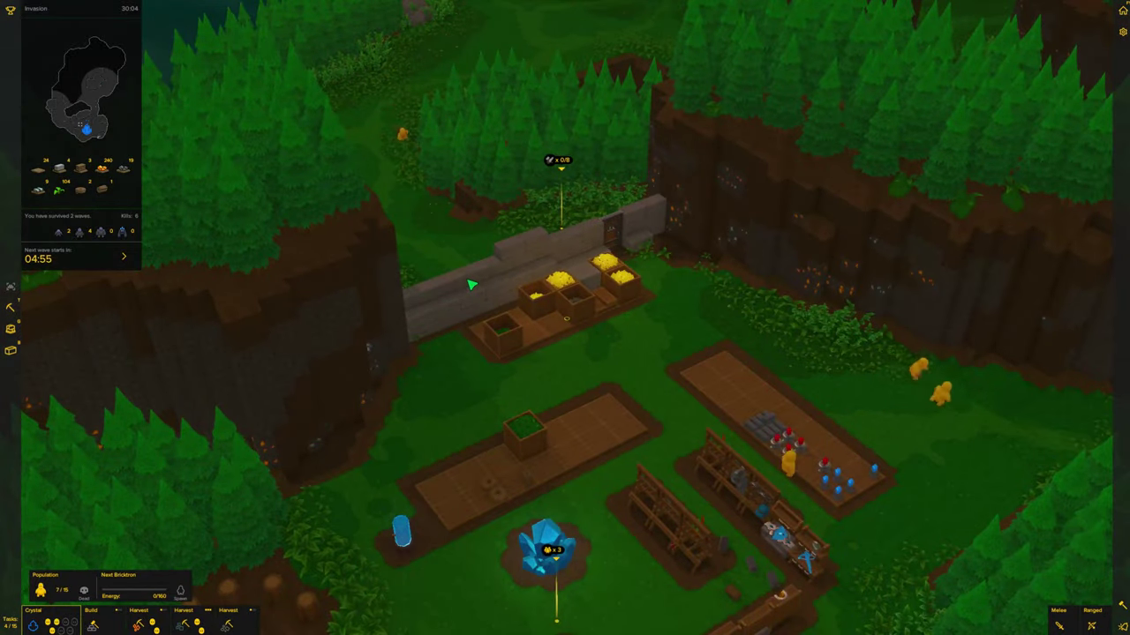
key("d")
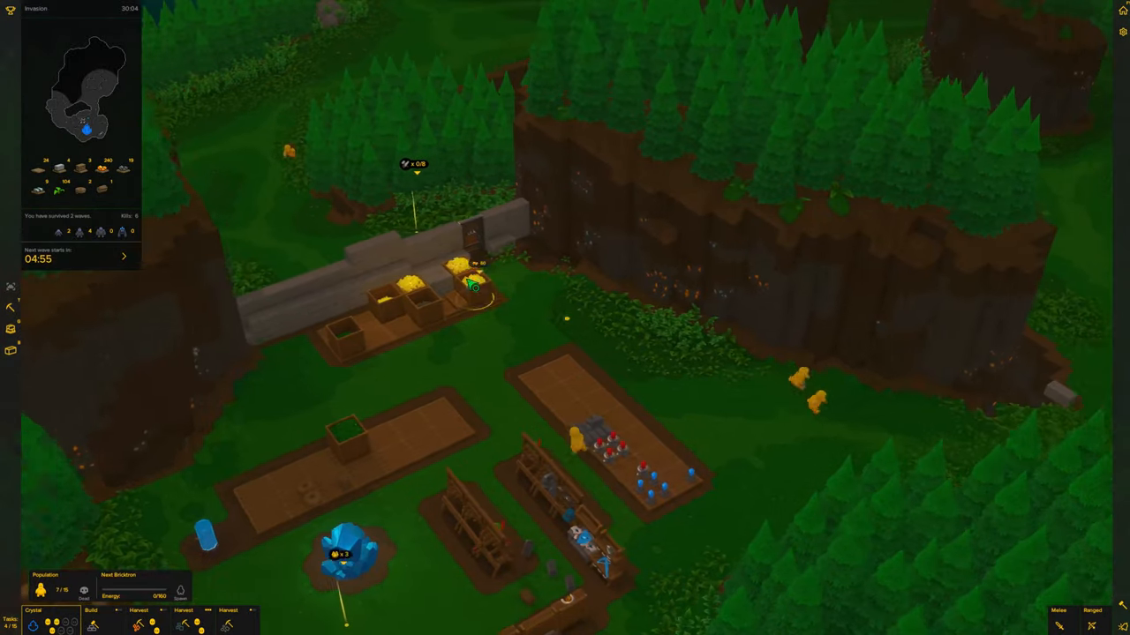
key("d")
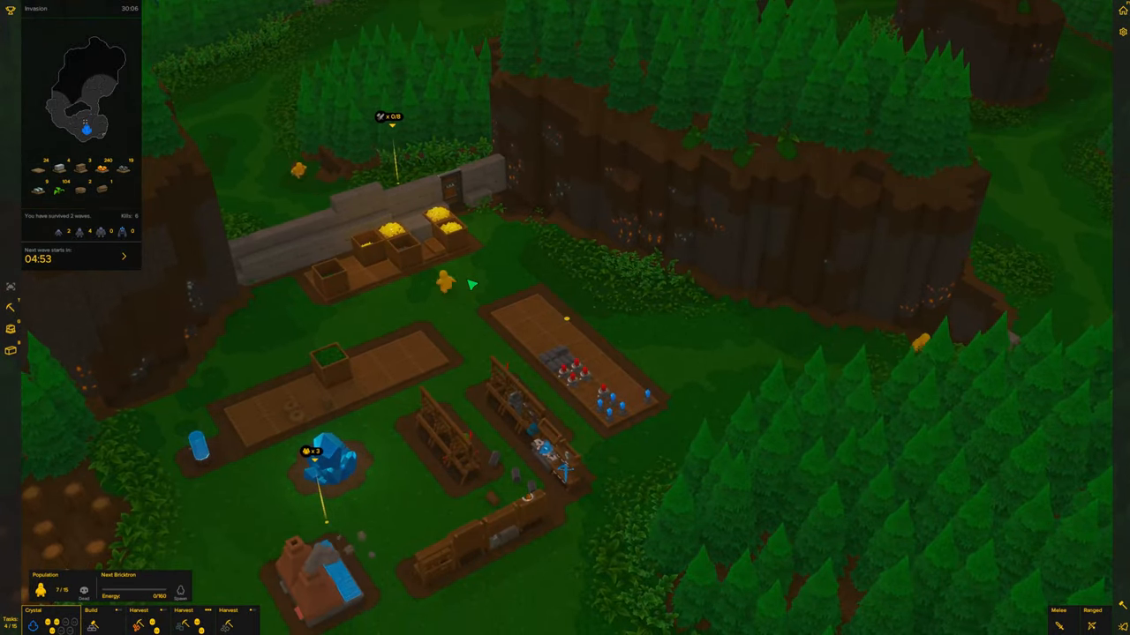
key("q")
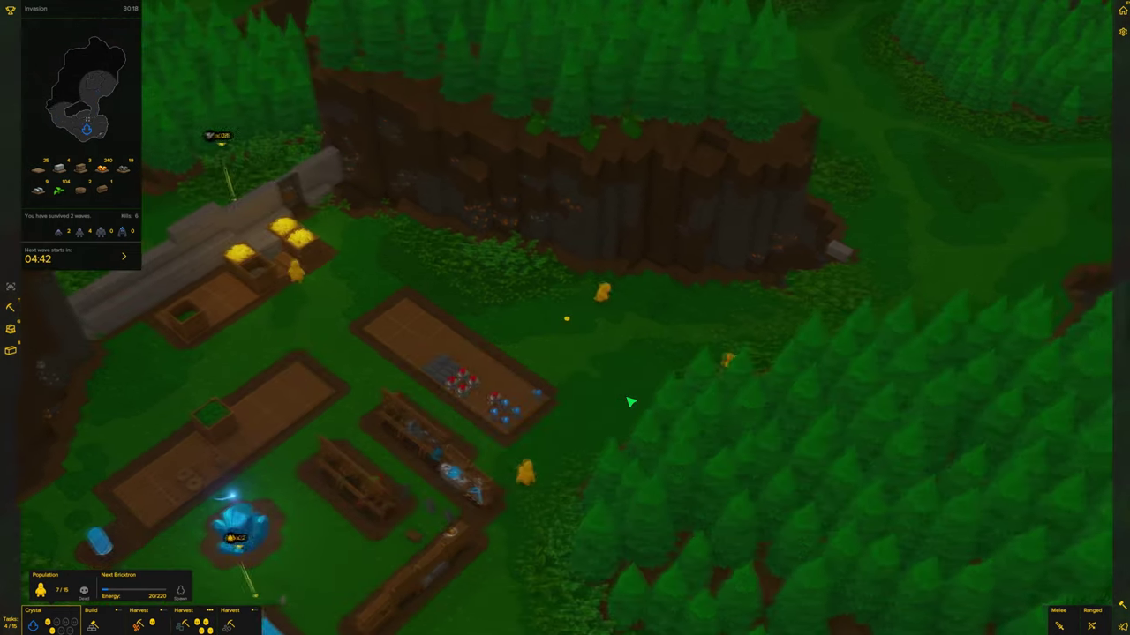
scroll(631, 403, "down", 3)
key("w")
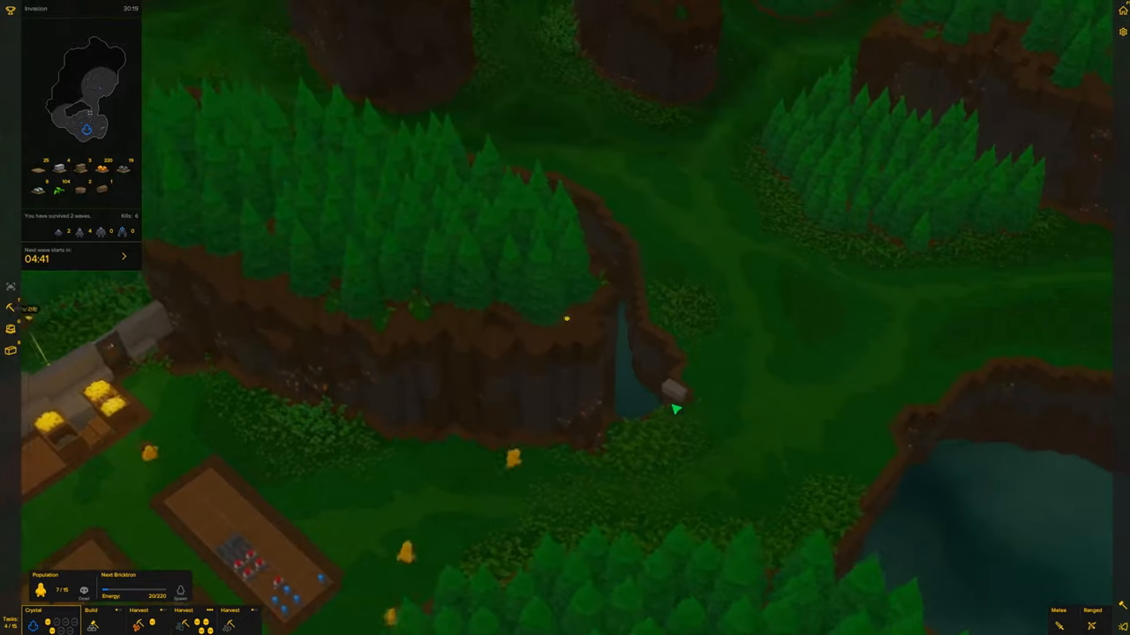
scroll(674, 408, "up", 1)
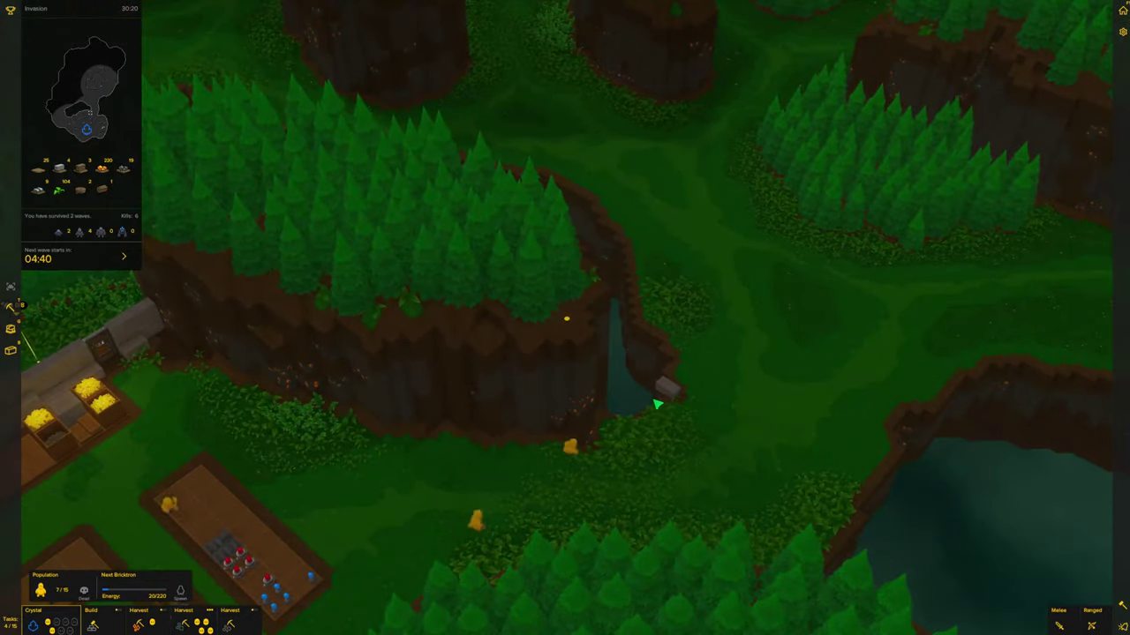
key("s")
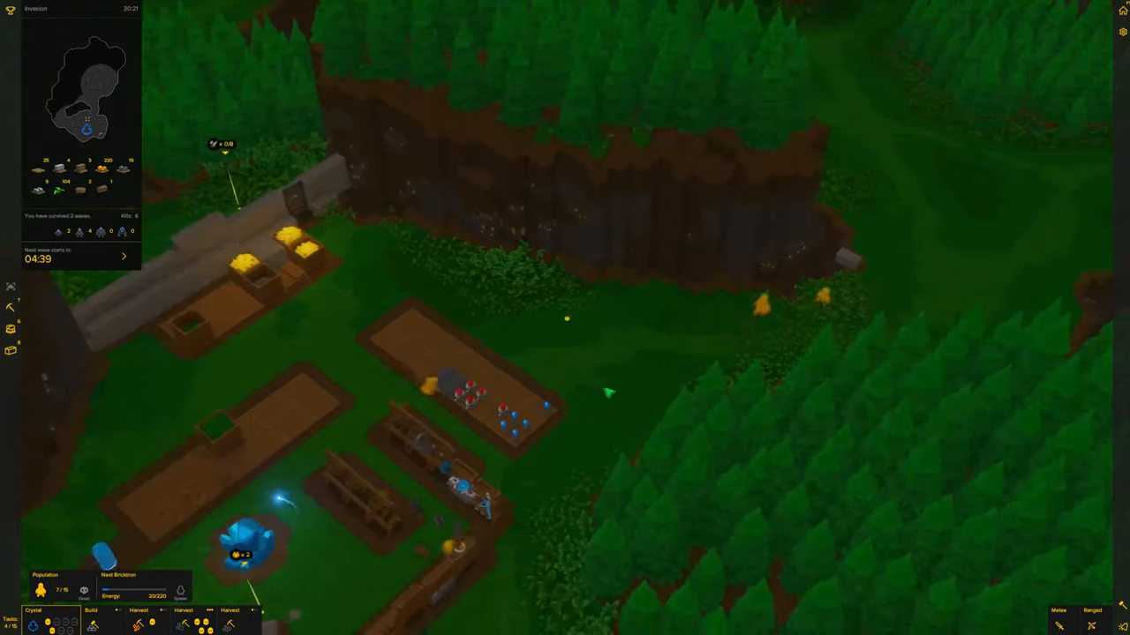
key("s")
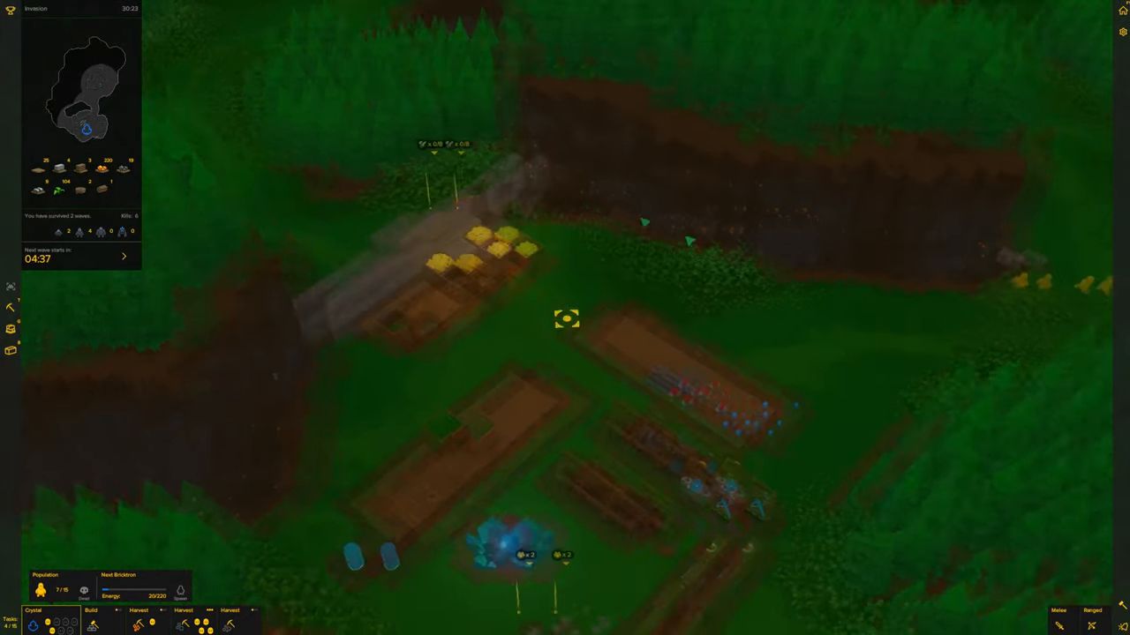
key("d")
key("d")
key("d")
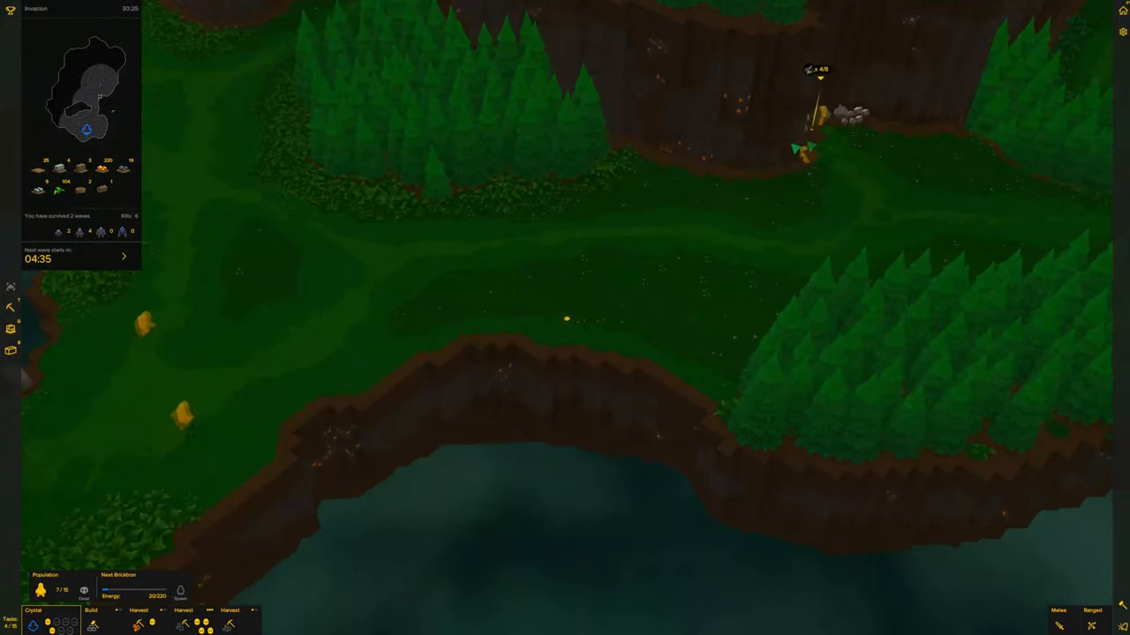
scroll(322, 424, "down", 3)
key("q")
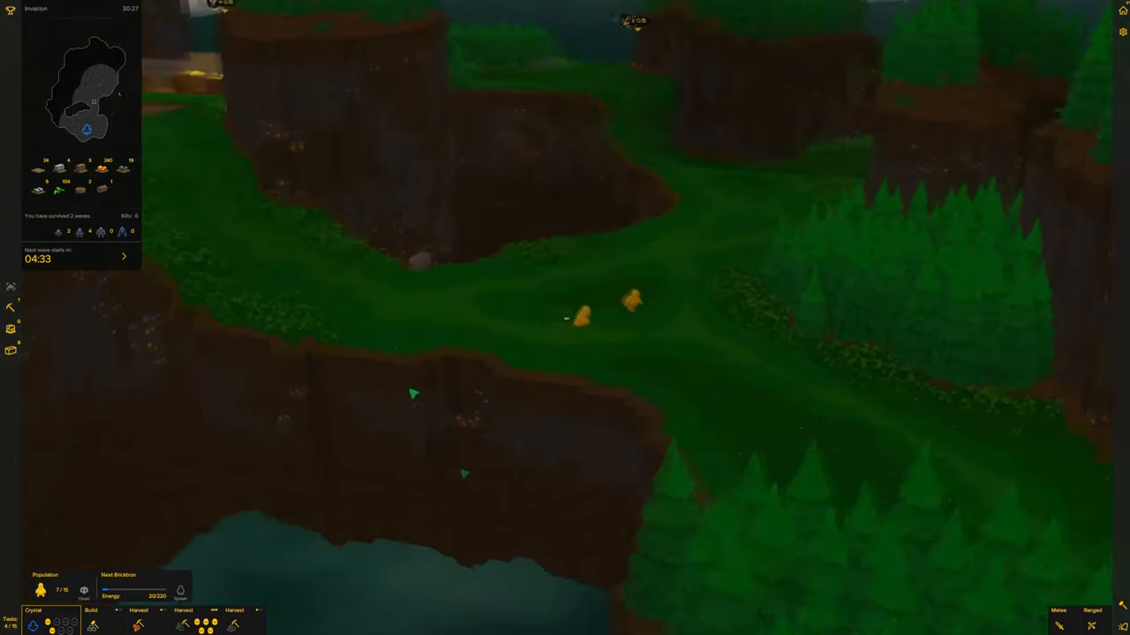
key("w")
key("w")
key("q")
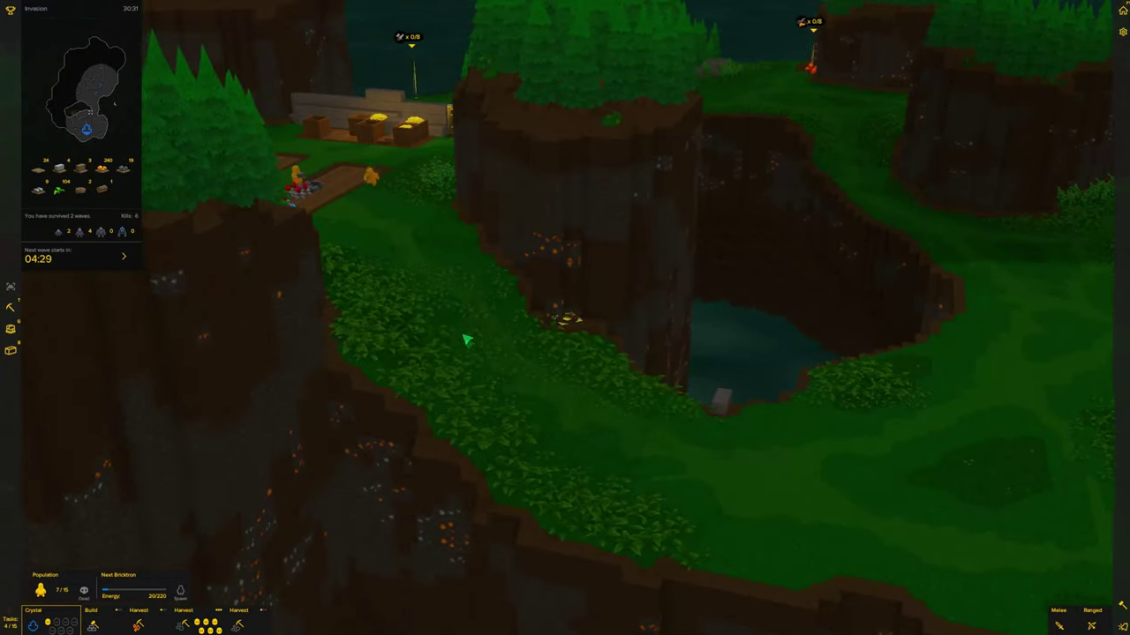
double_click(477, 327)
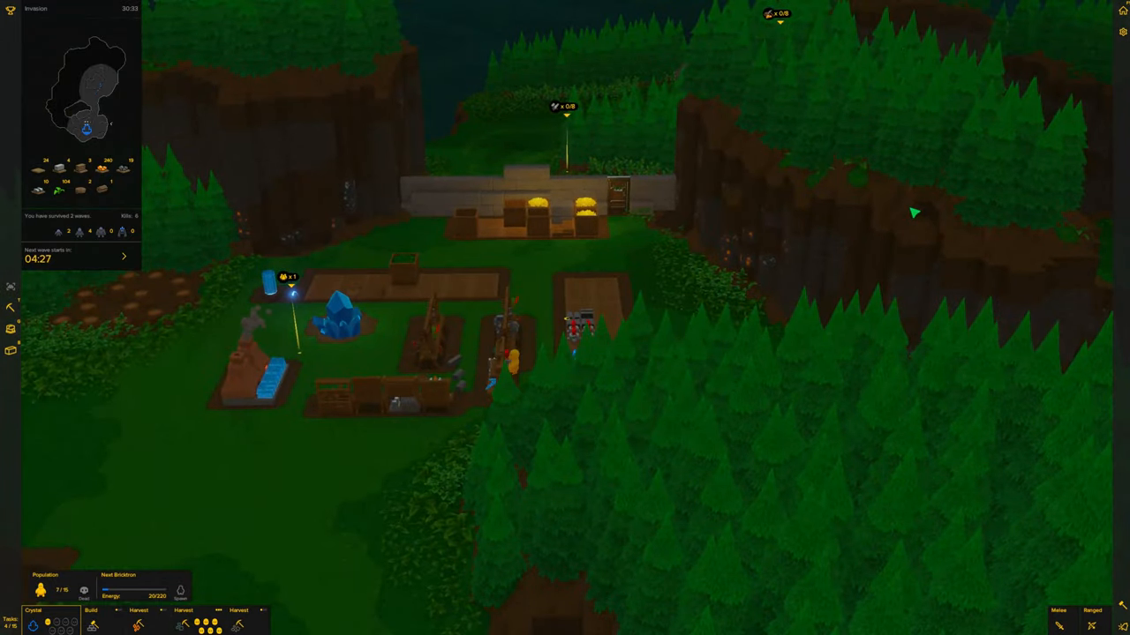
scroll(914, 212, "down", 3)
key("q")
scroll(706, 265, "up", 2)
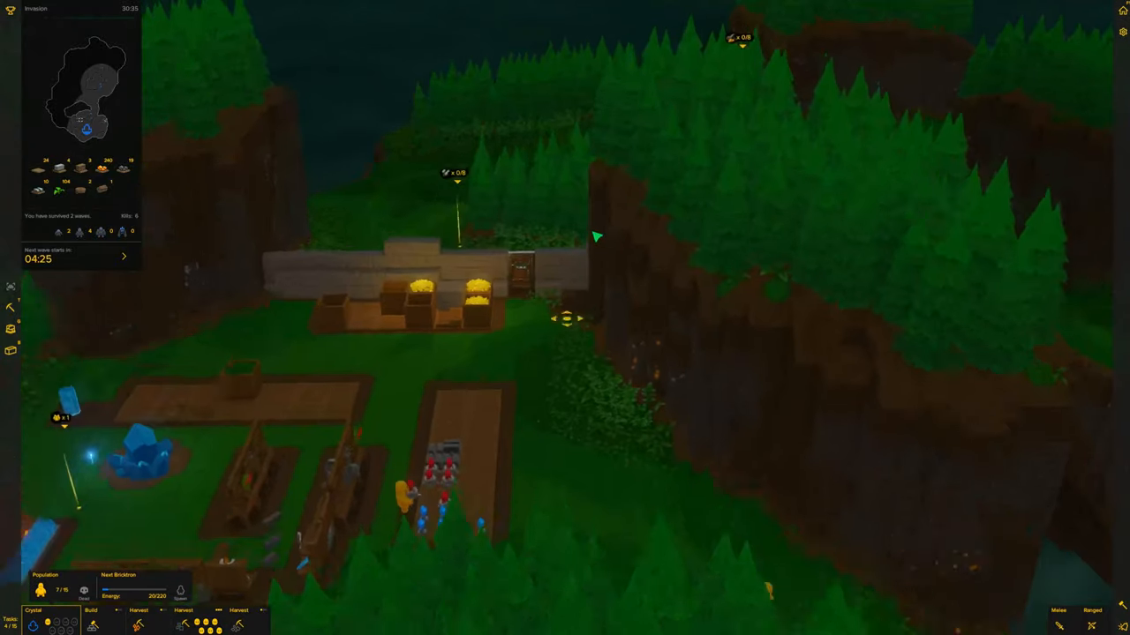
scroll(596, 236, "up", 2)
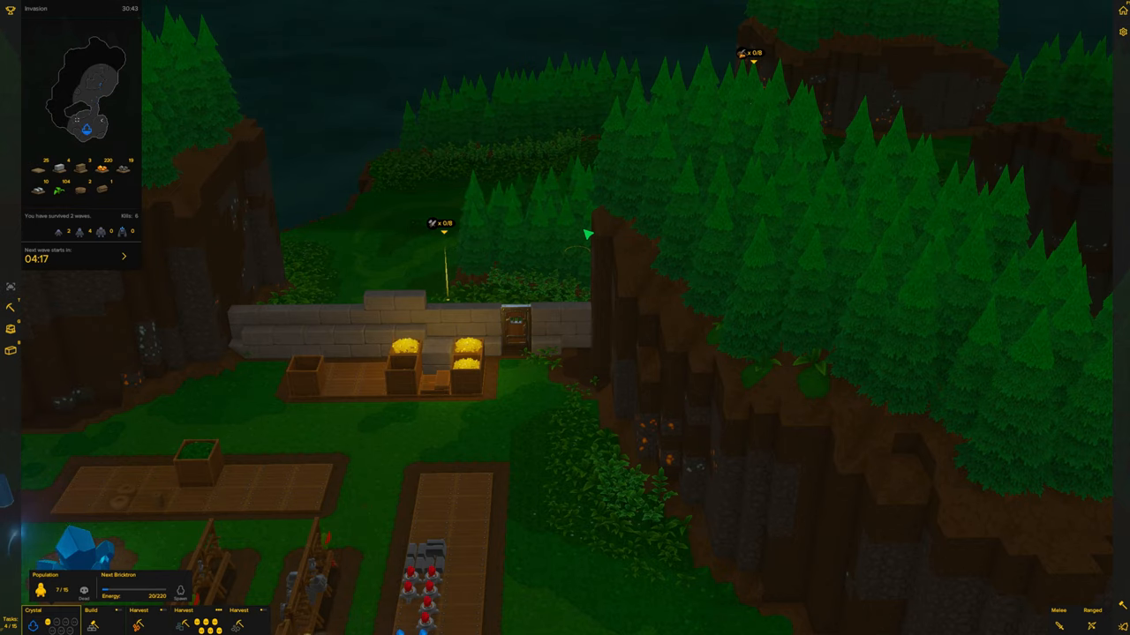
left_click_drag(589, 237, 548, 364)
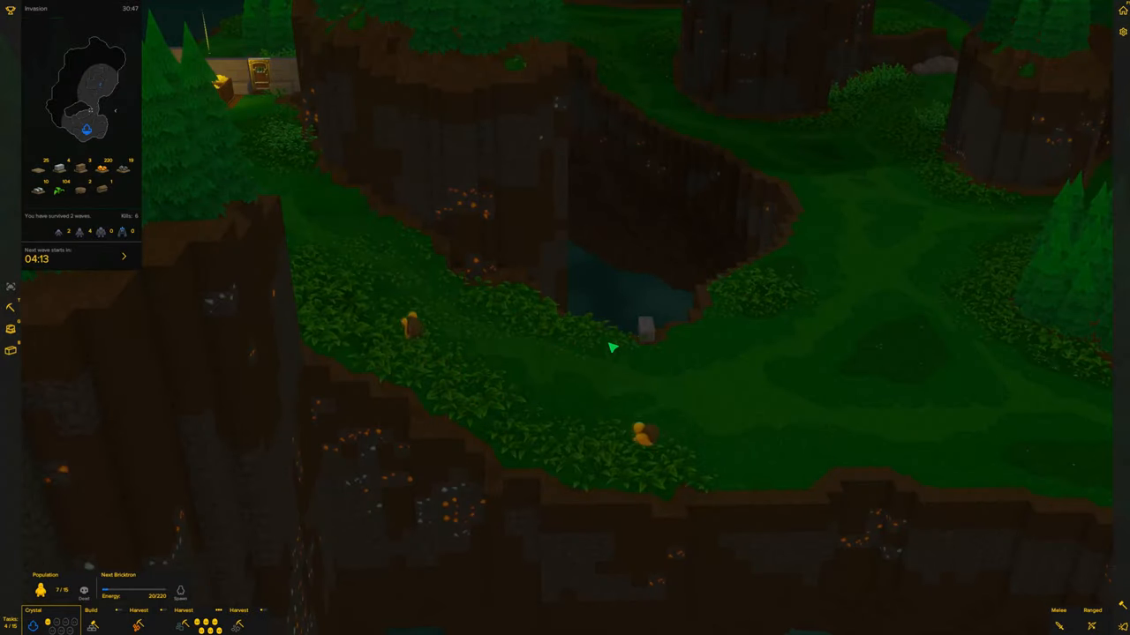
left_click_drag(612, 349, 609, 347)
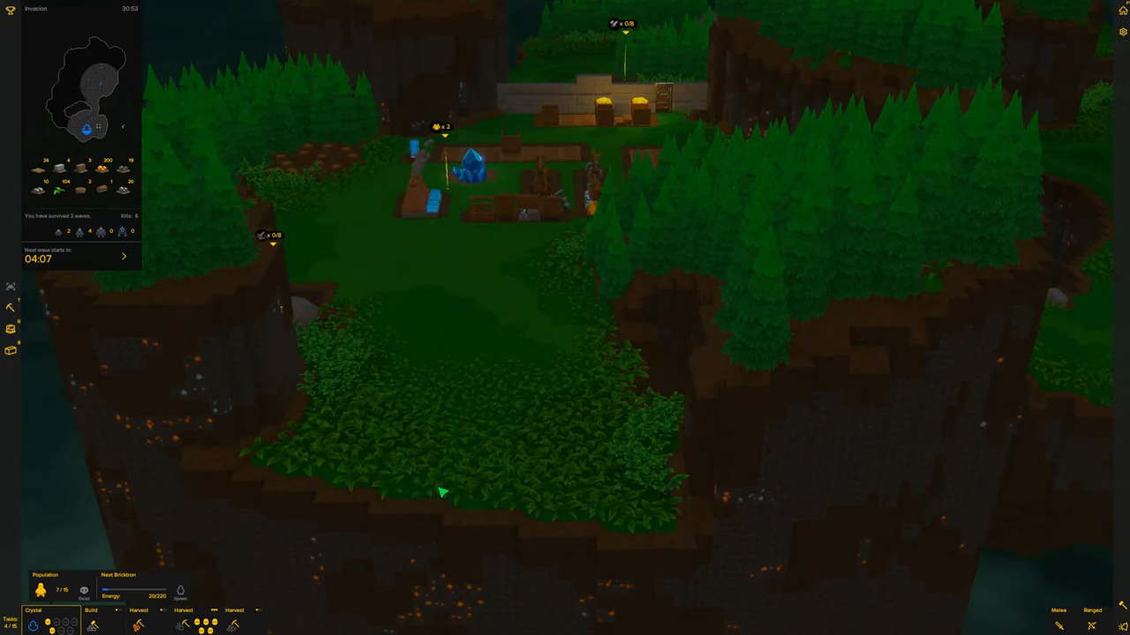
scroll(441, 492, "down", 3)
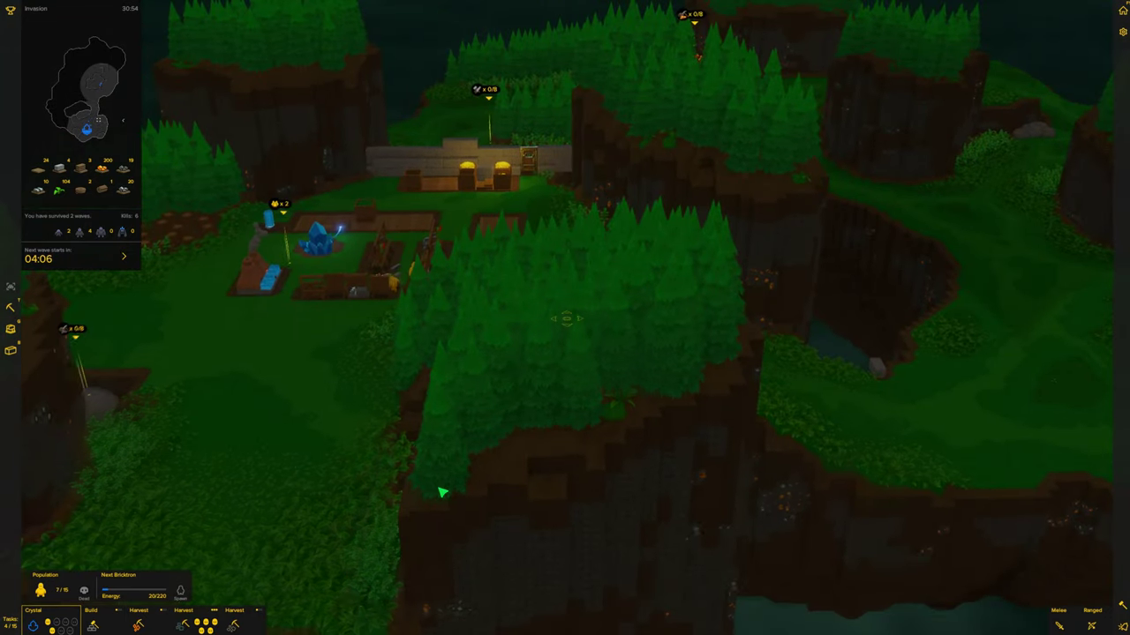
scroll(441, 493, "up", 5)
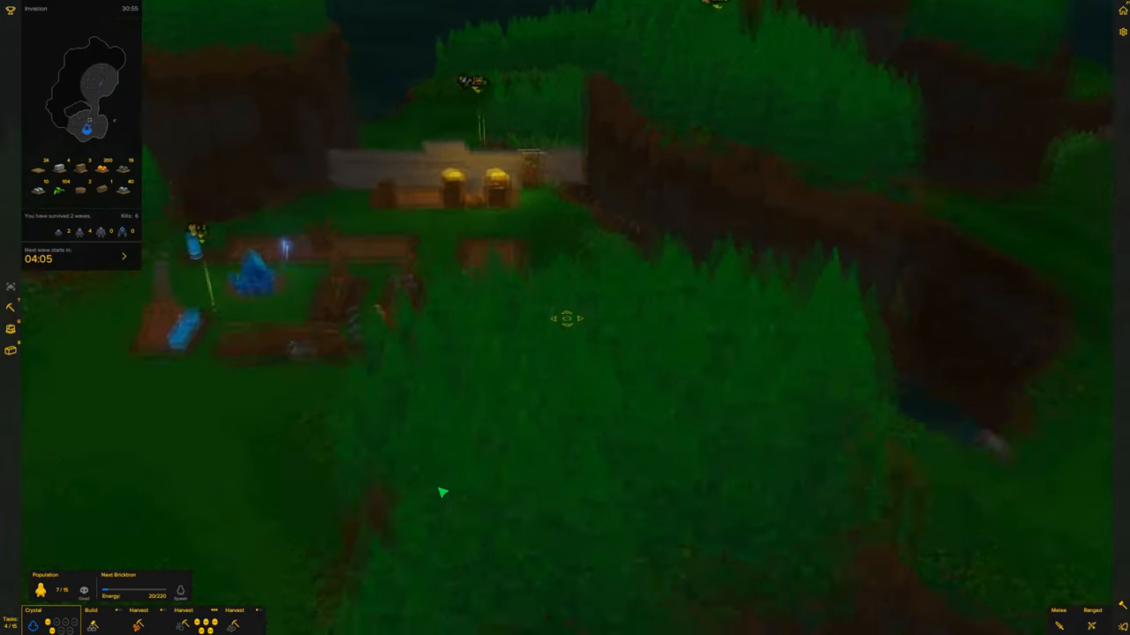
left_click_drag(565, 353, 695, 214)
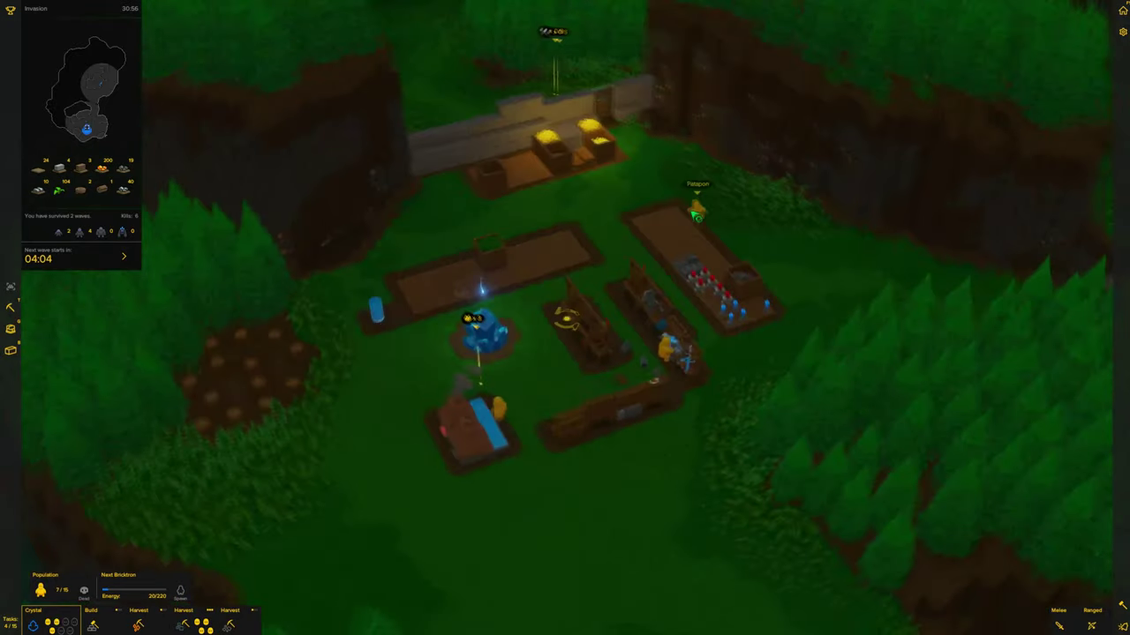
key("w")
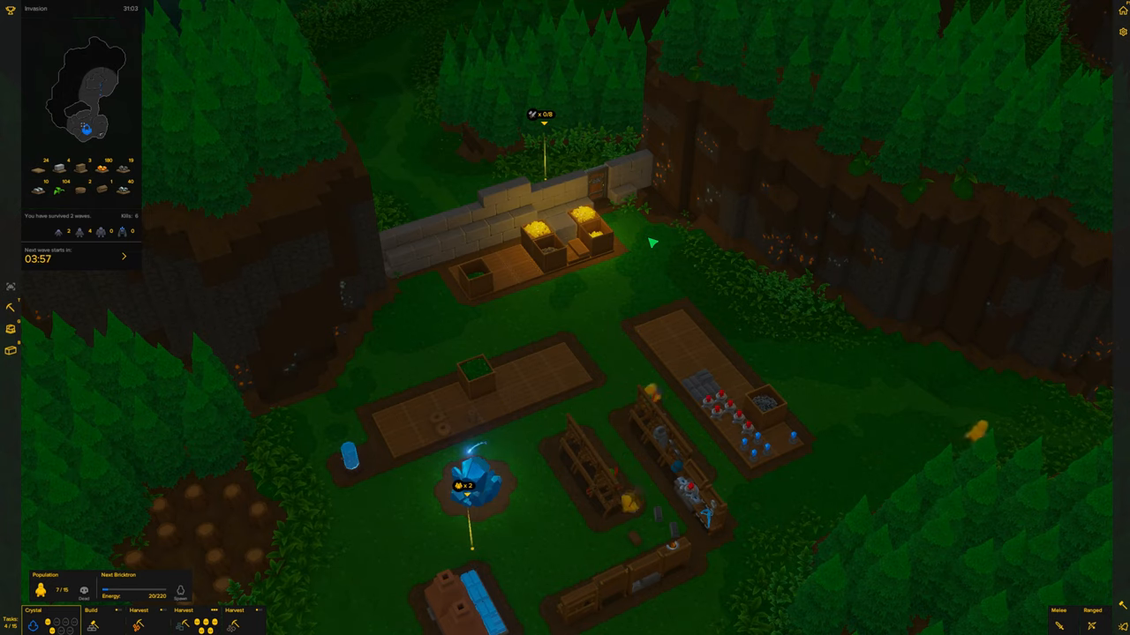
scroll(649, 242, "down", 3)
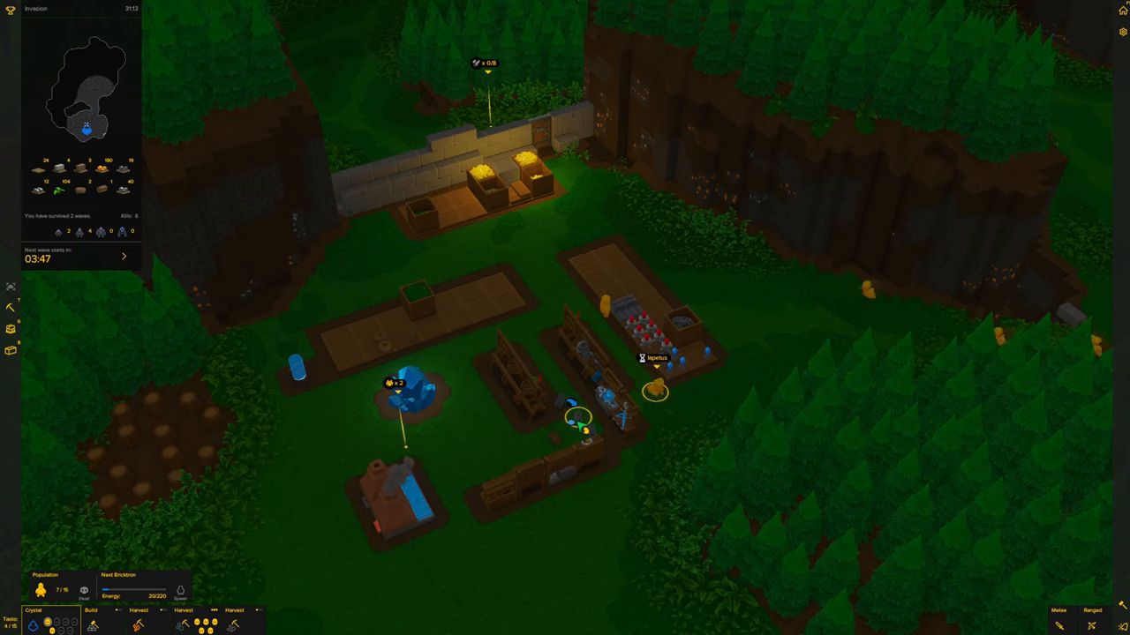
scroll(578, 422, "up", 5)
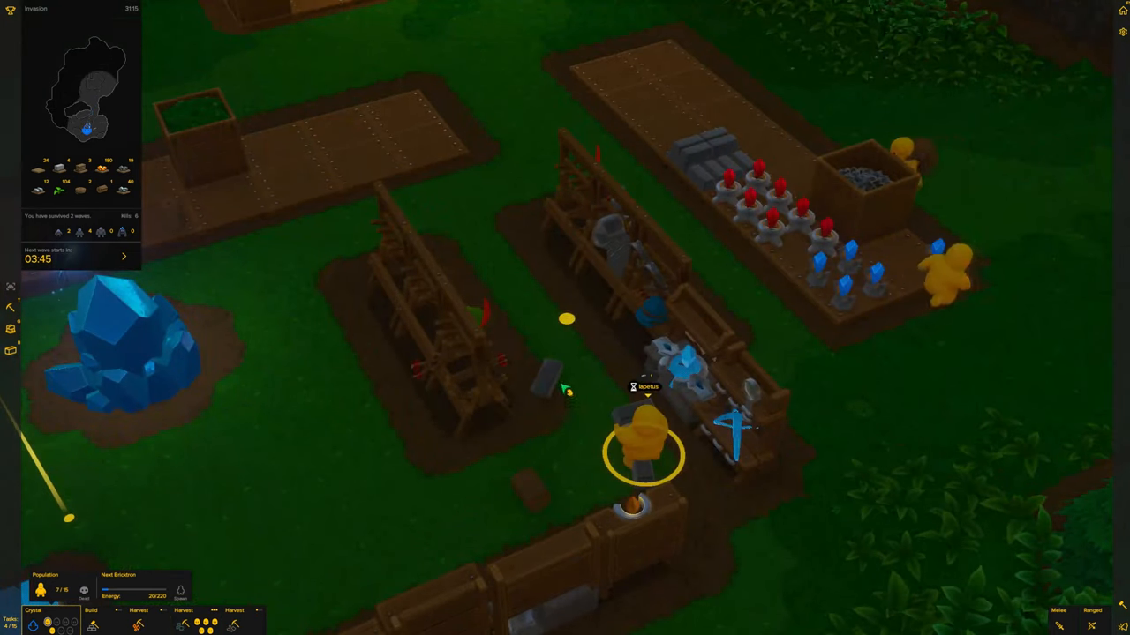
- Send the selected worker to the grey storage block at the workshops
right_click(643, 461)
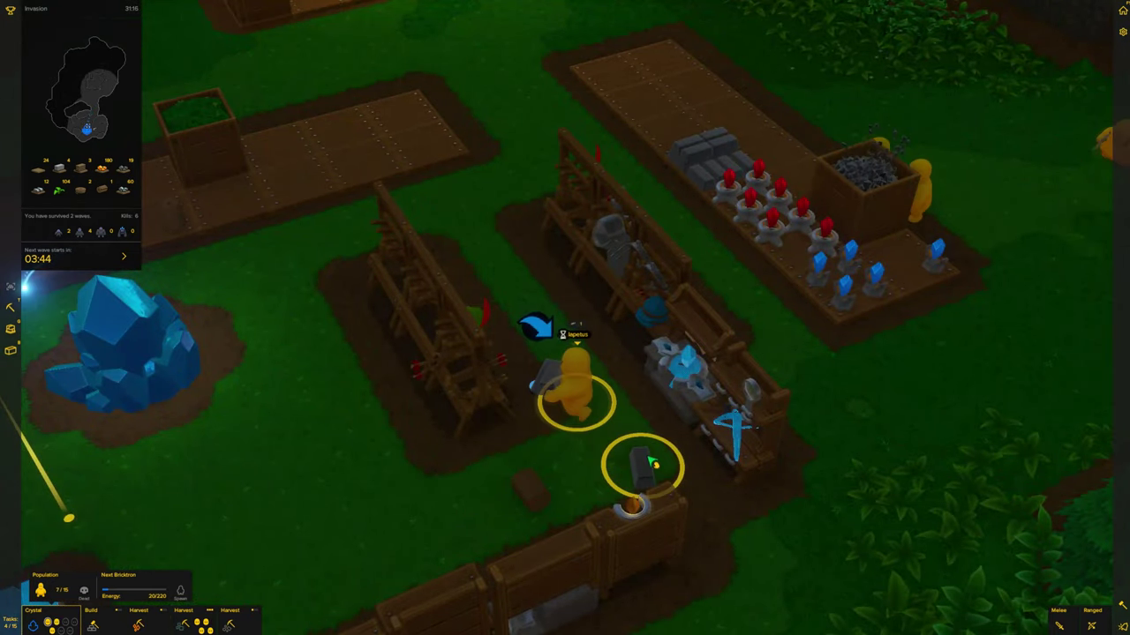
right_click(717, 147)
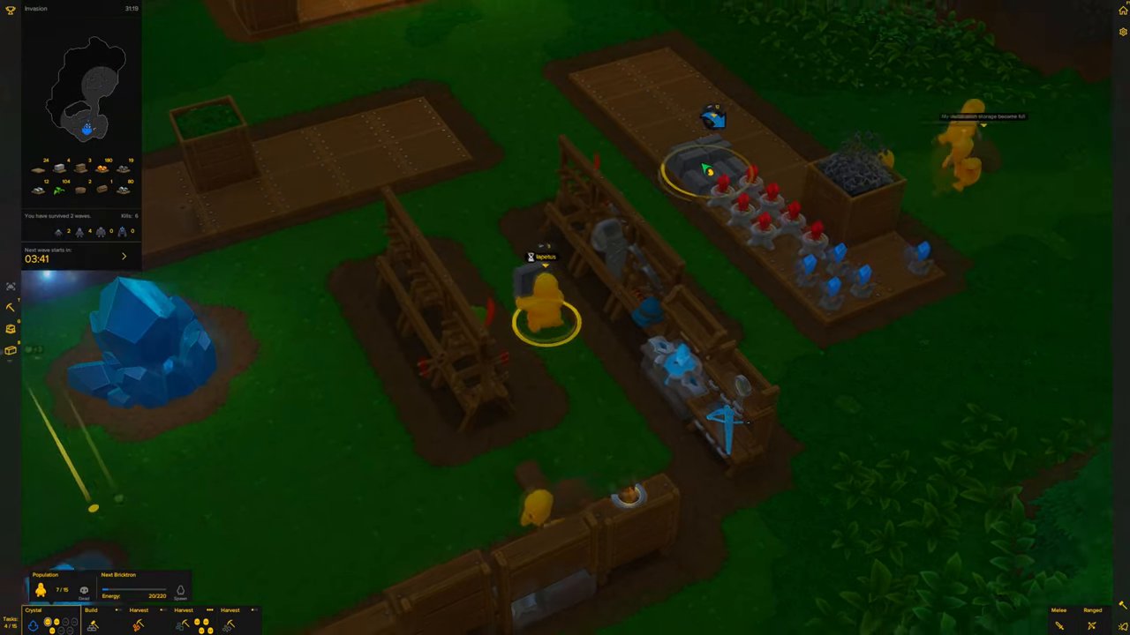
right_click(565, 318)
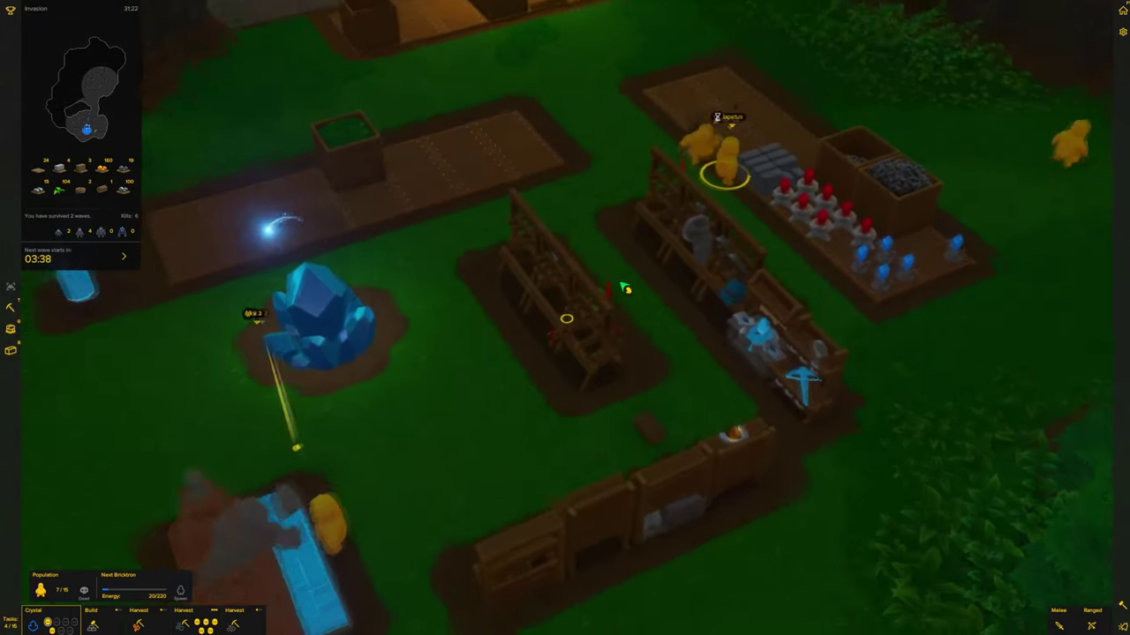
scroll(624, 287, "down", 3)
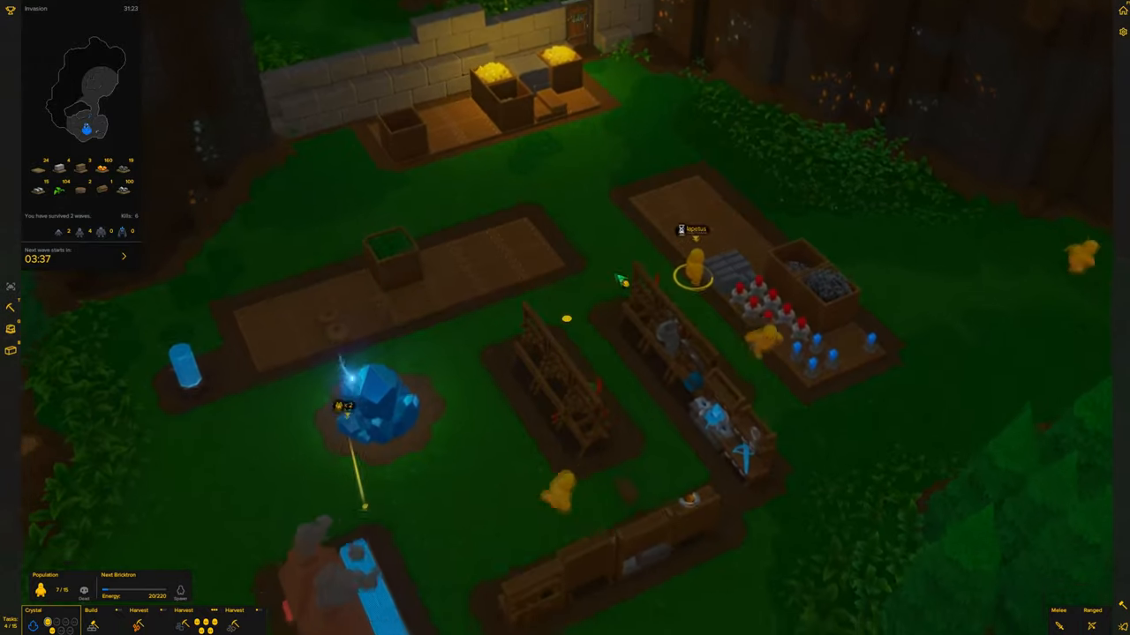
scroll(620, 281, "up", 3)
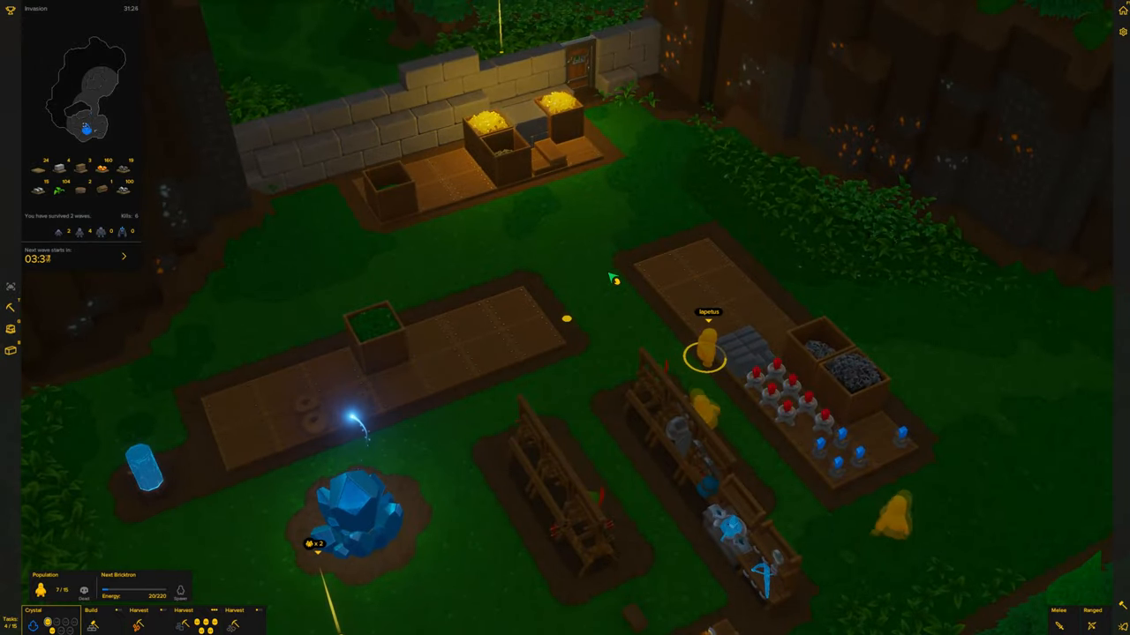
- Pan and rotate the view from the base out to the cliff quarry site
key("s")
key("d")
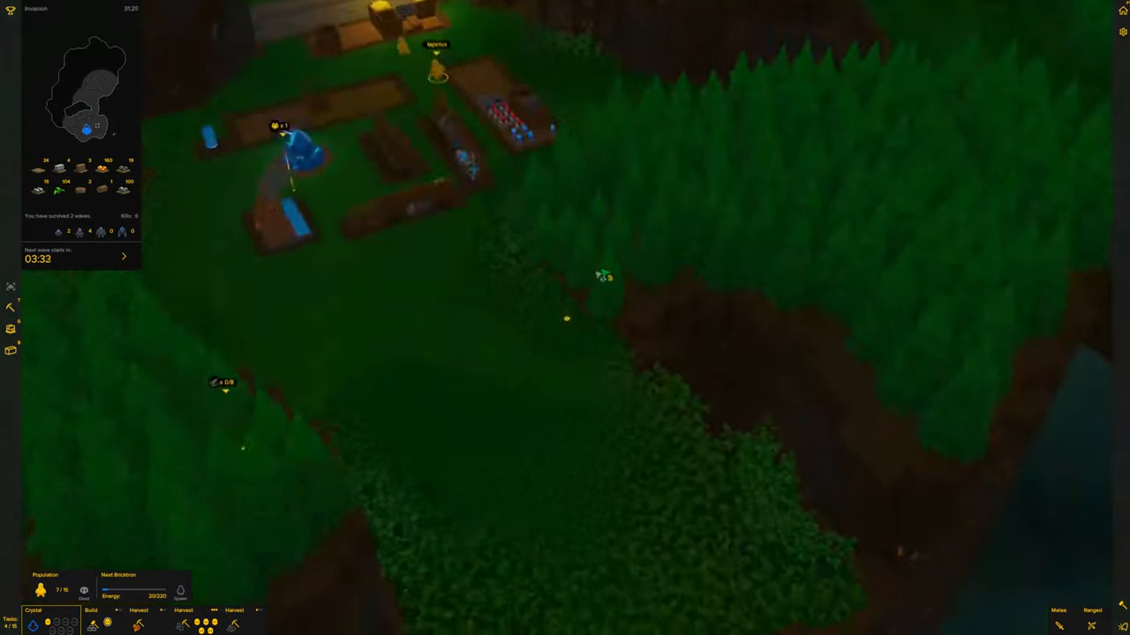
middle_click(604, 275)
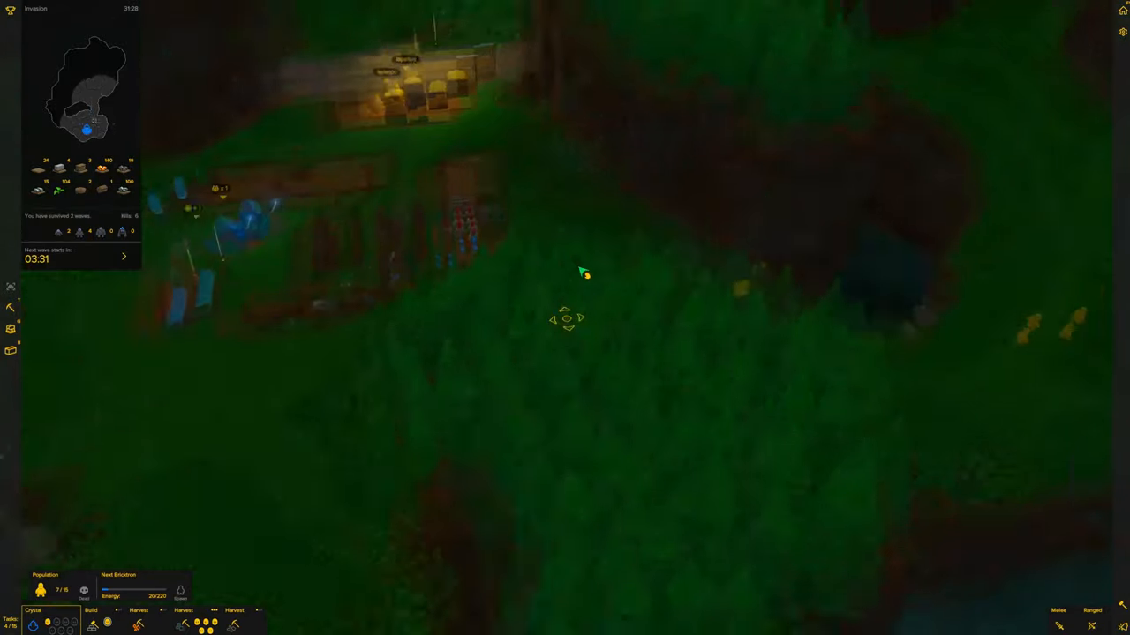
key("s")
key("d")
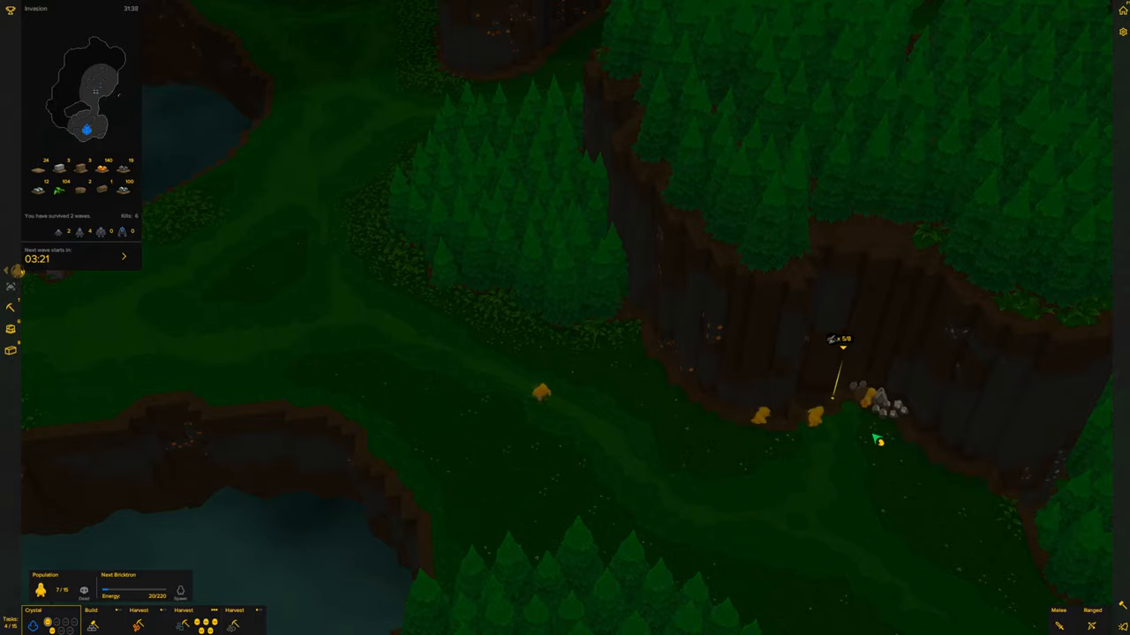
scroll(878, 439, "up", 5)
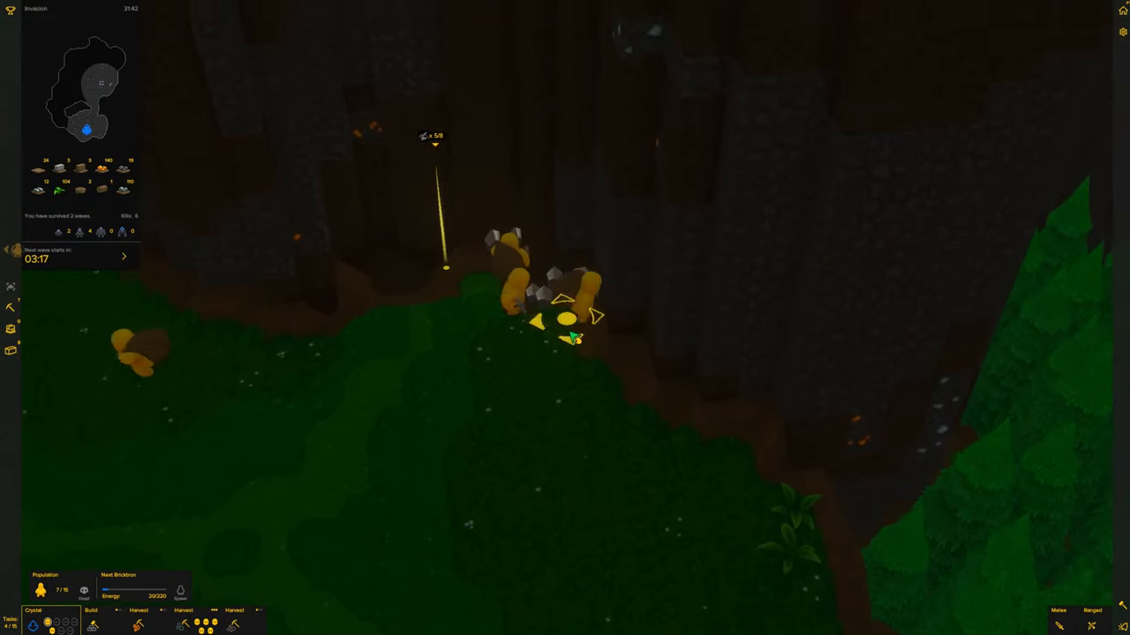
left_click(570, 340)
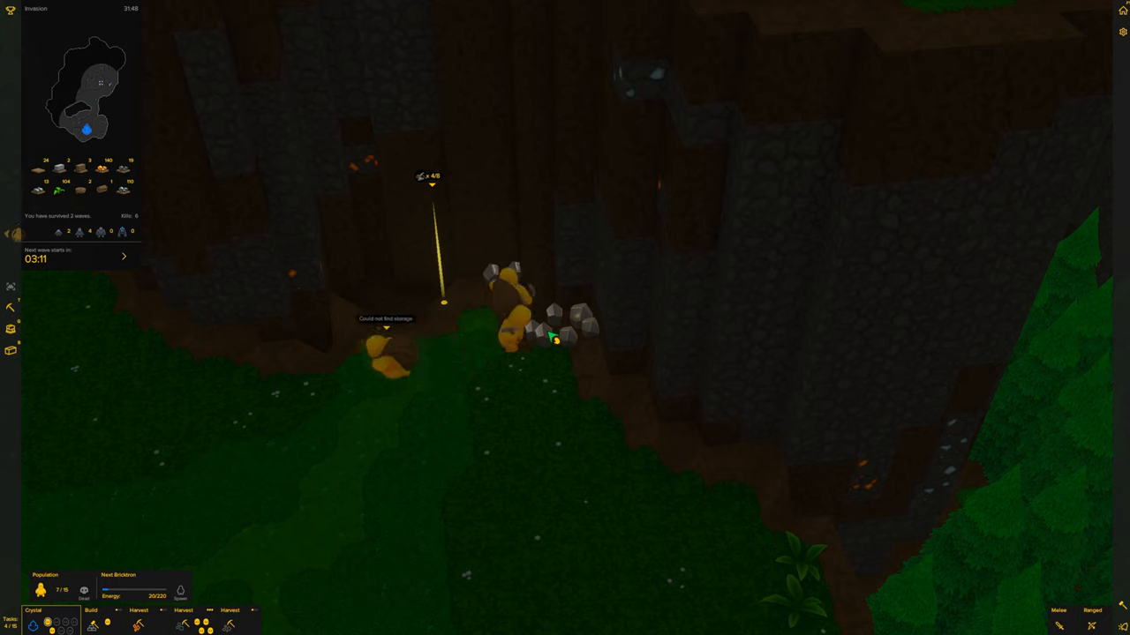
left_click(507, 291)
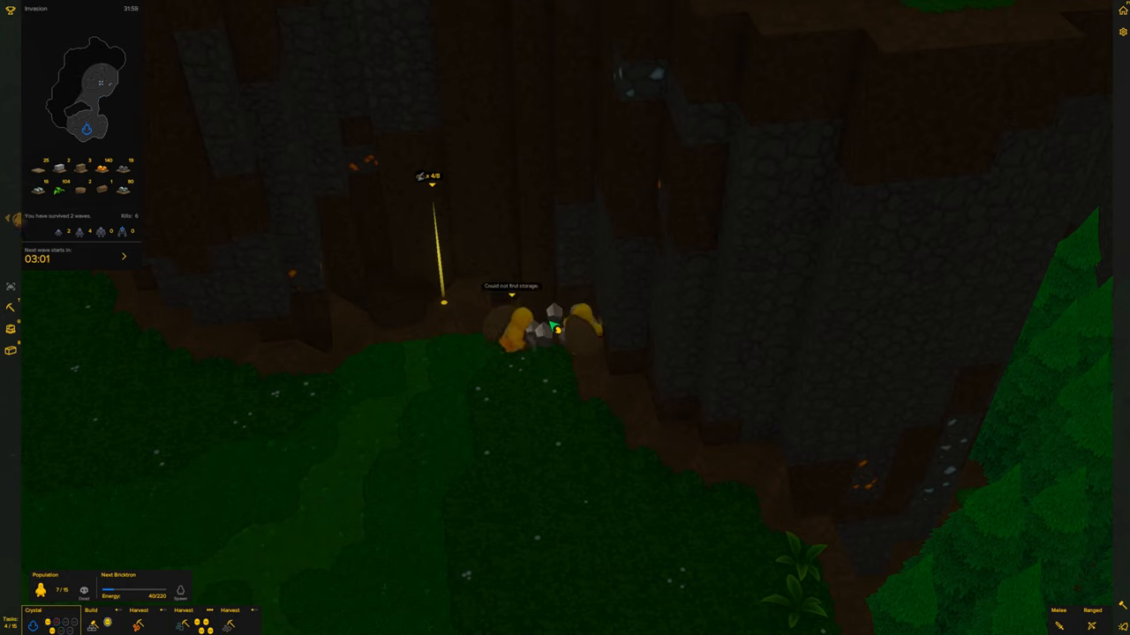
left_click(554, 327)
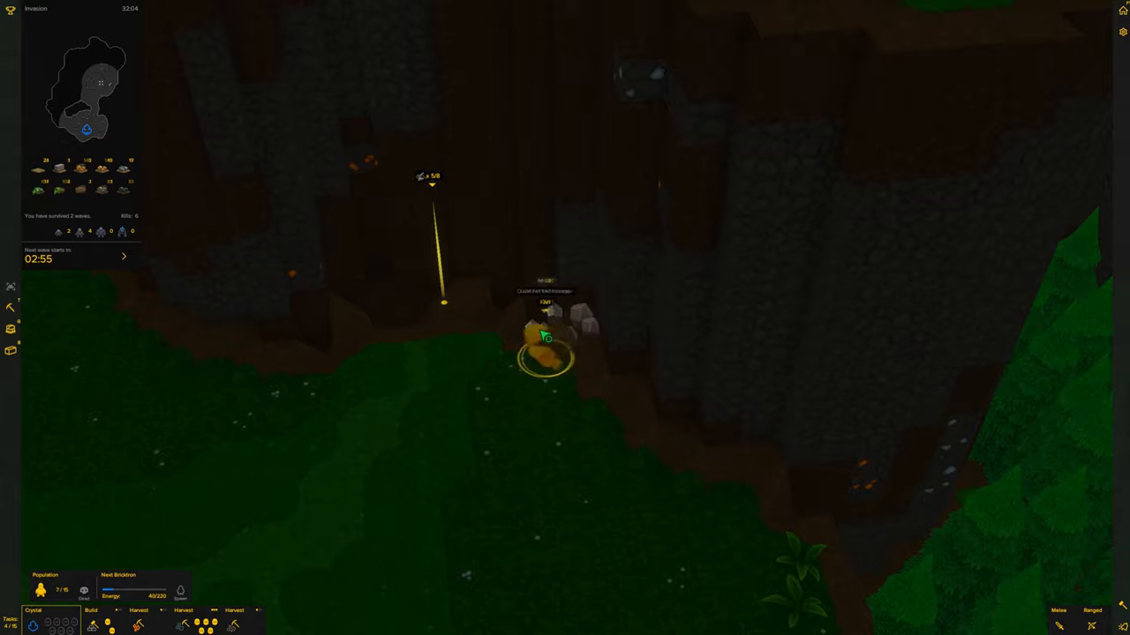
key("s")
key("s")
key("s")
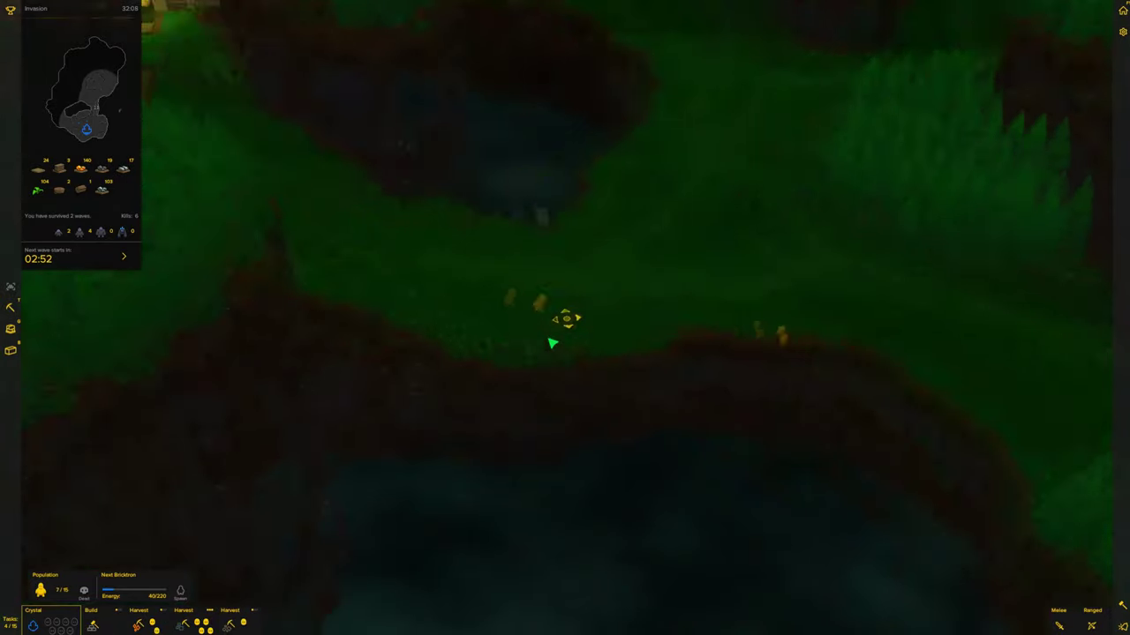
key("w")
key("w")
scroll(565, 318, "up", 5)
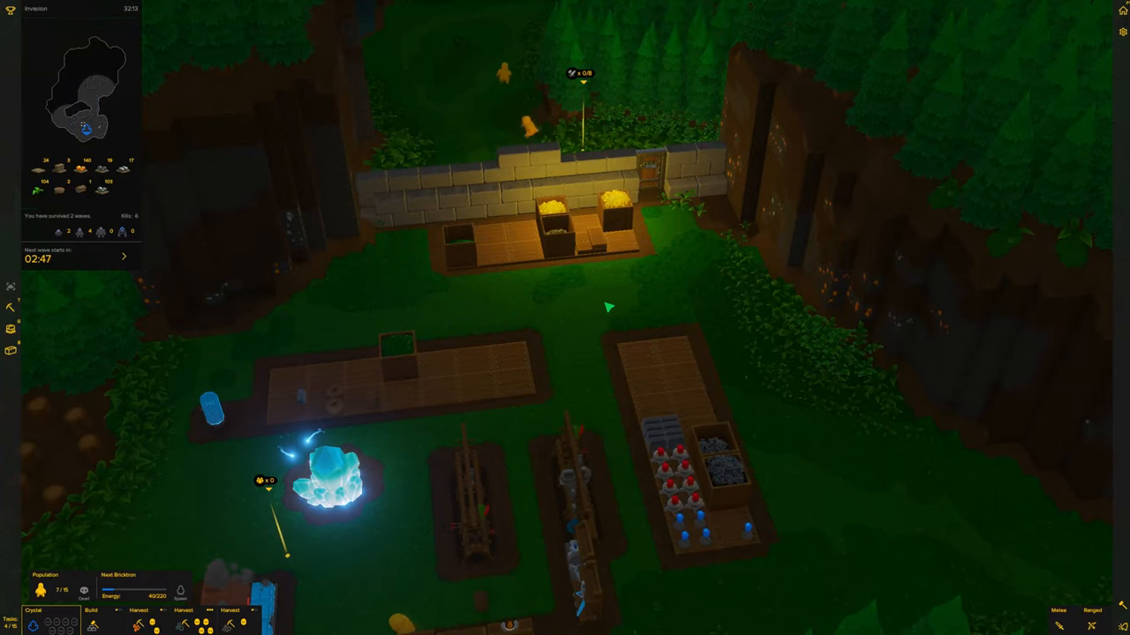
key("s")
key("e")
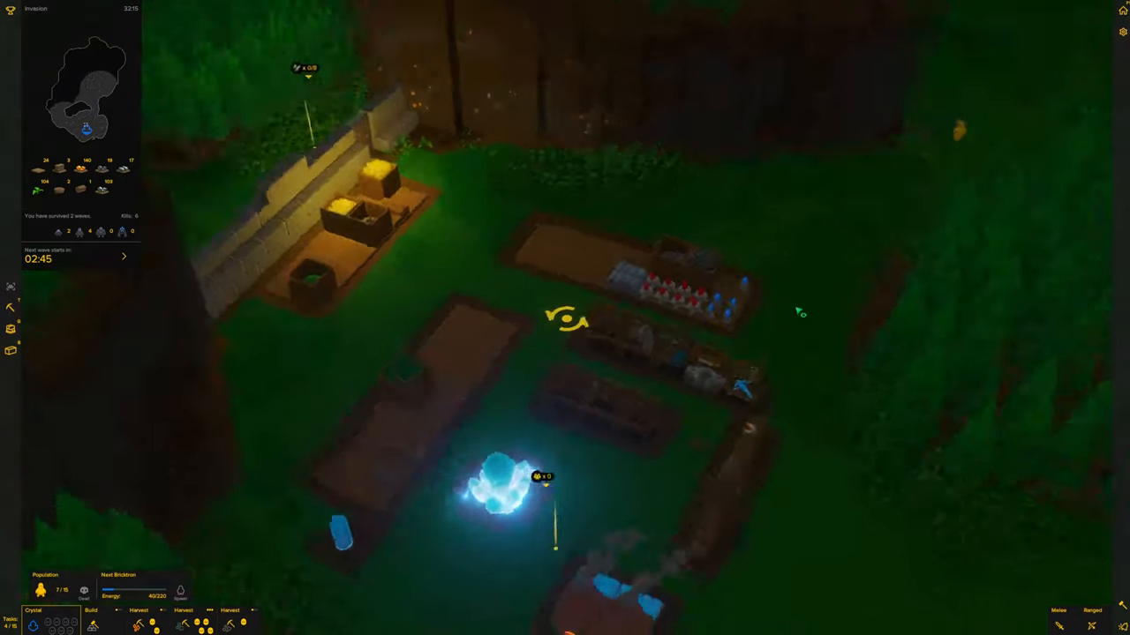
key("e")
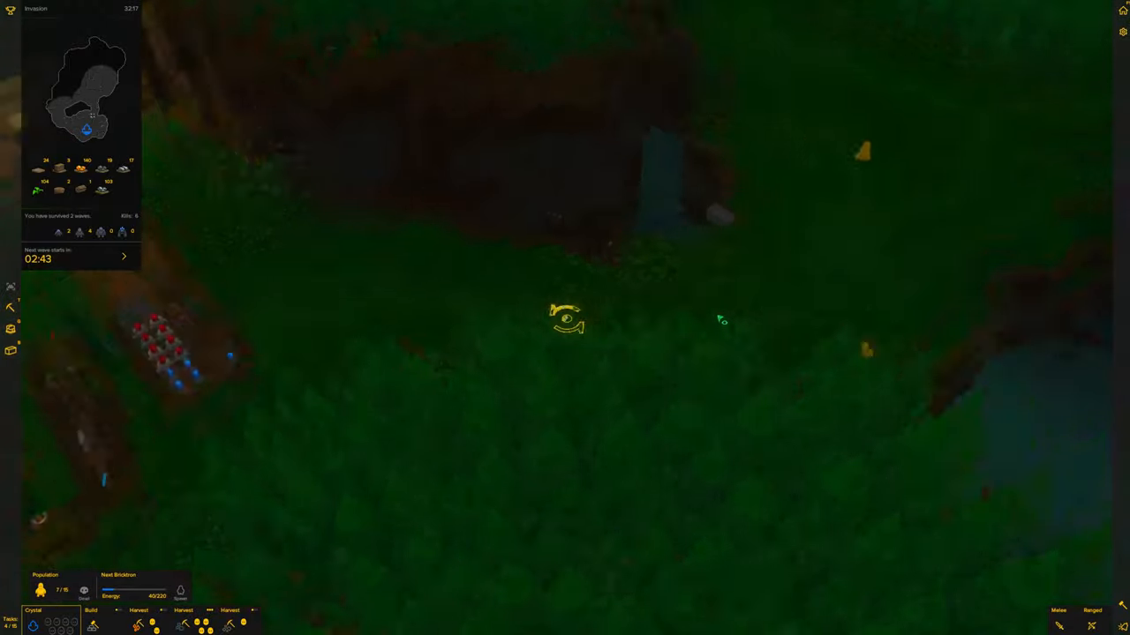
key("w")
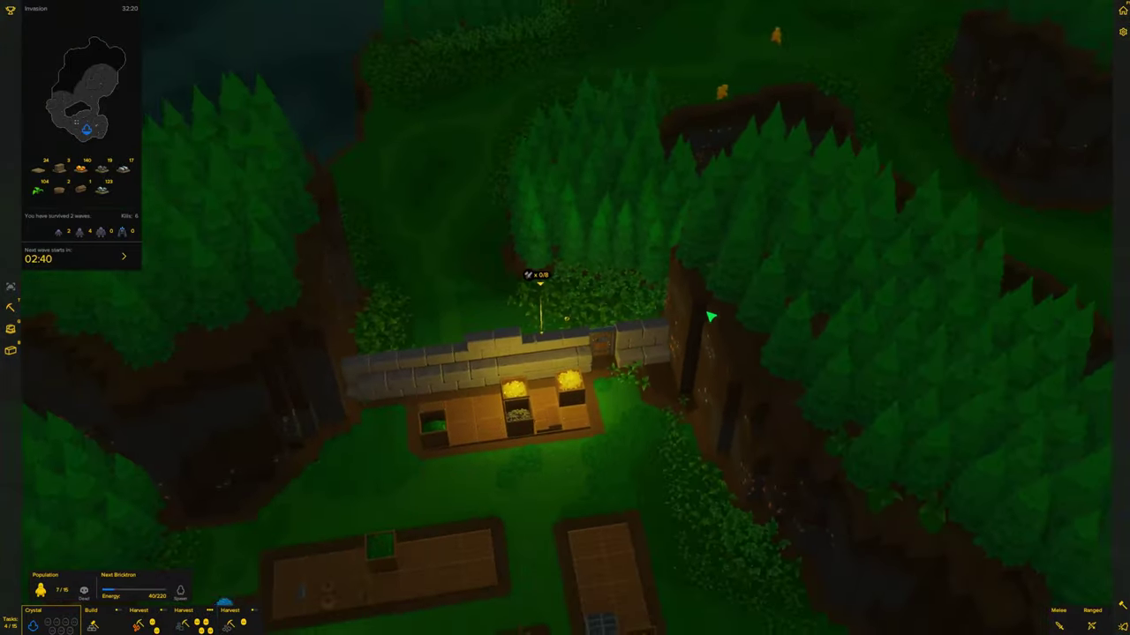
key("w")
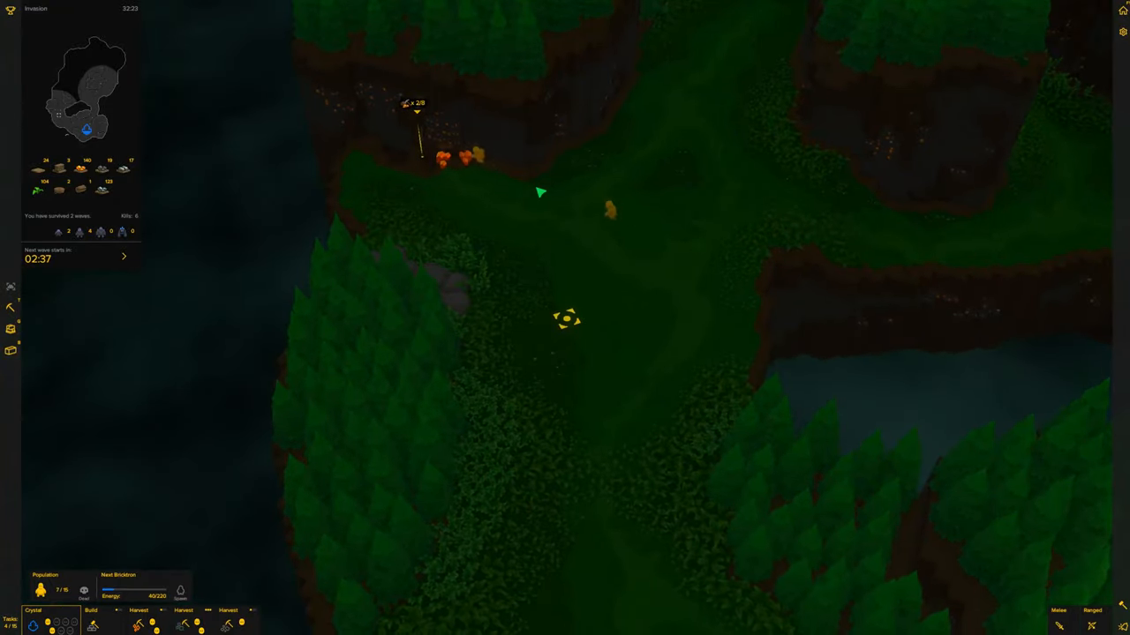
key("s")
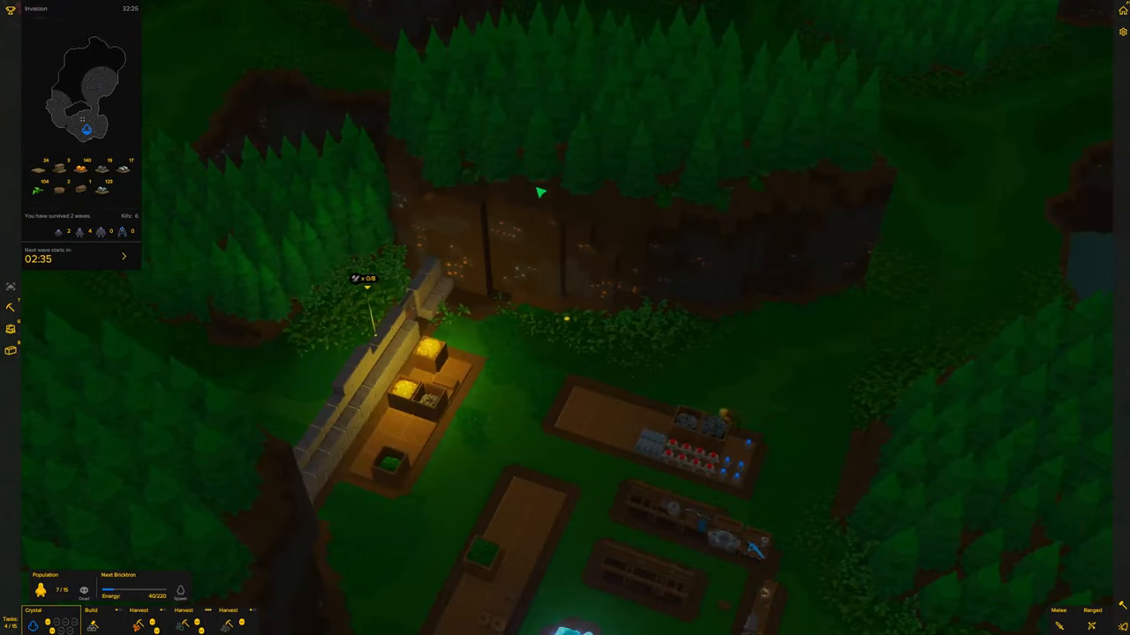
key("d")
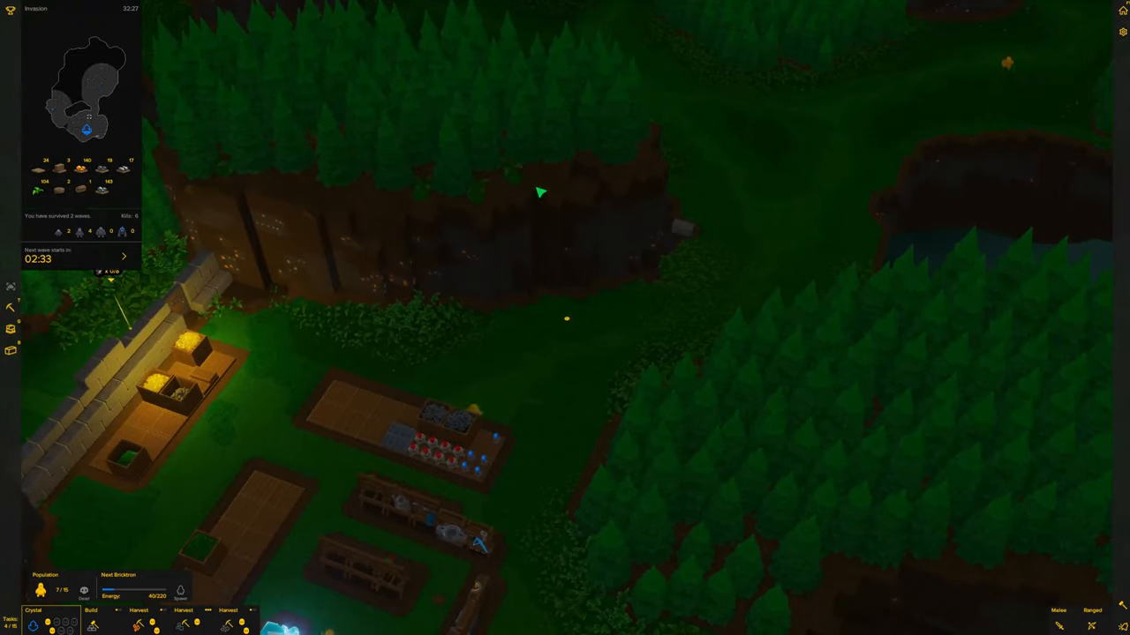
key("space")
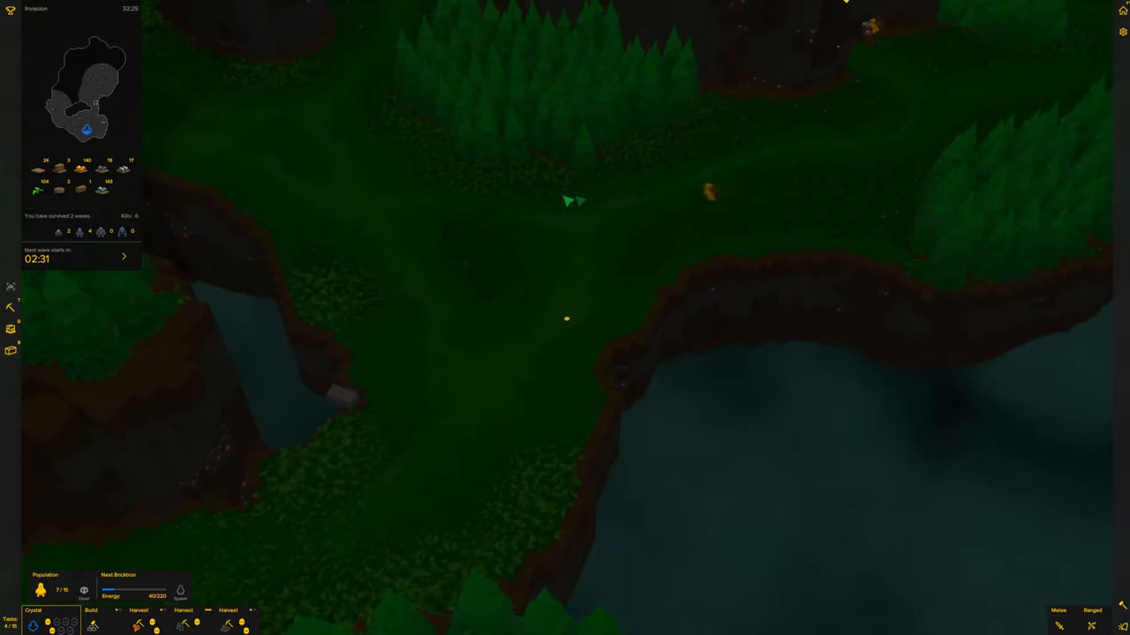
scroll(781, 203, "down", 3)
scroll(768, 203, "up", 3)
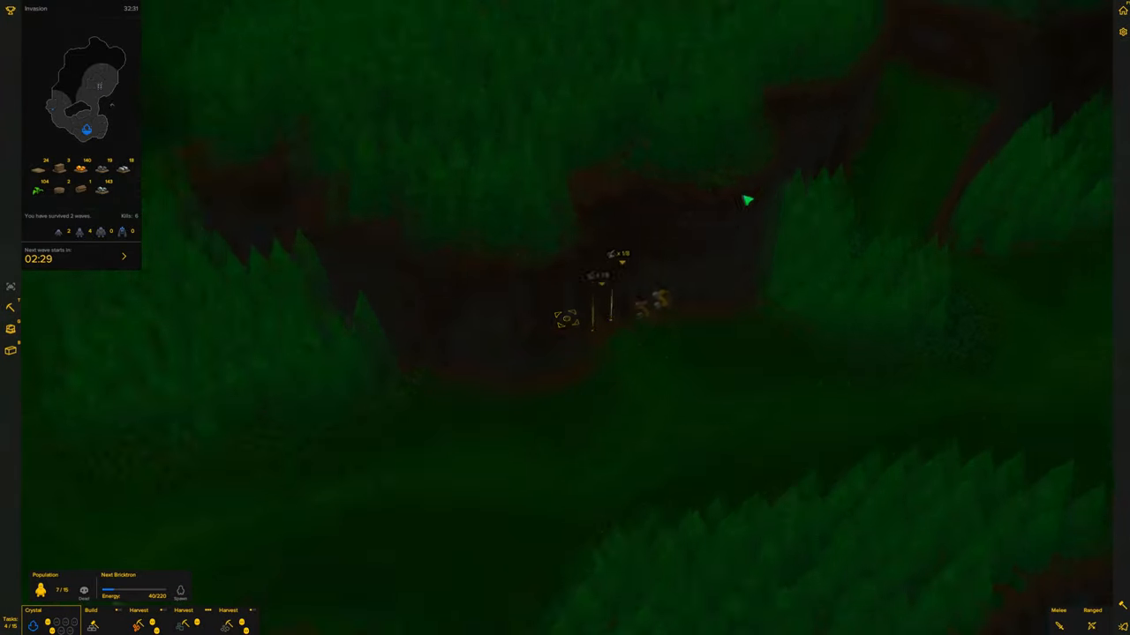
scroll(693, 205, "down", 3)
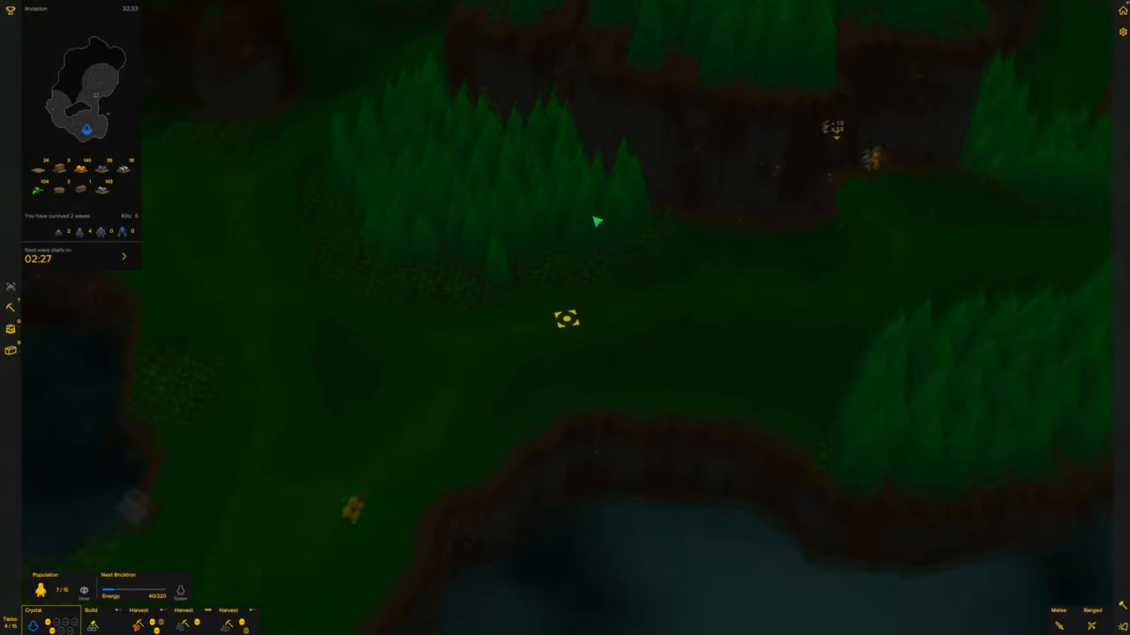
scroll(595, 221, "up", 3)
key("space")
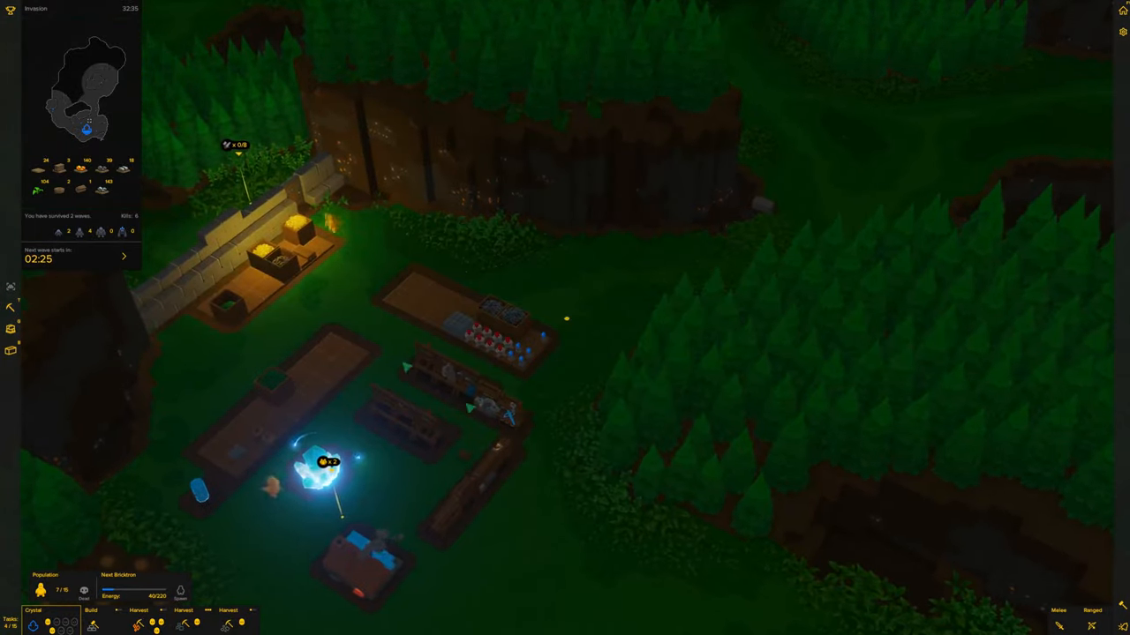
scroll(566, 397, "up", 3)
scroll(565, 397, "down", 3)
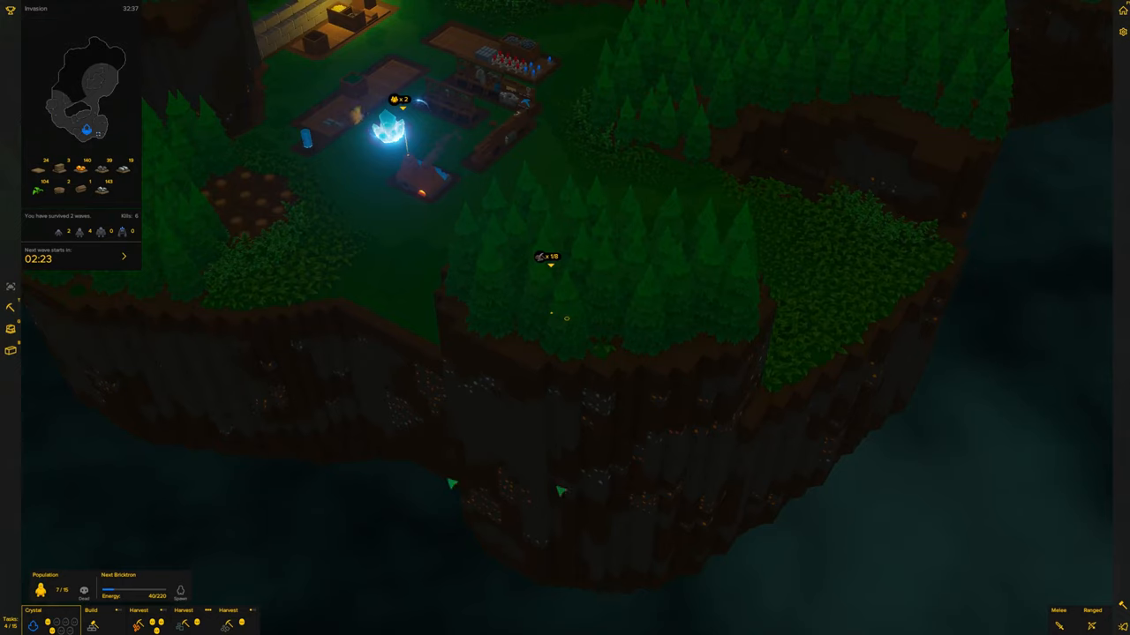
key("w")
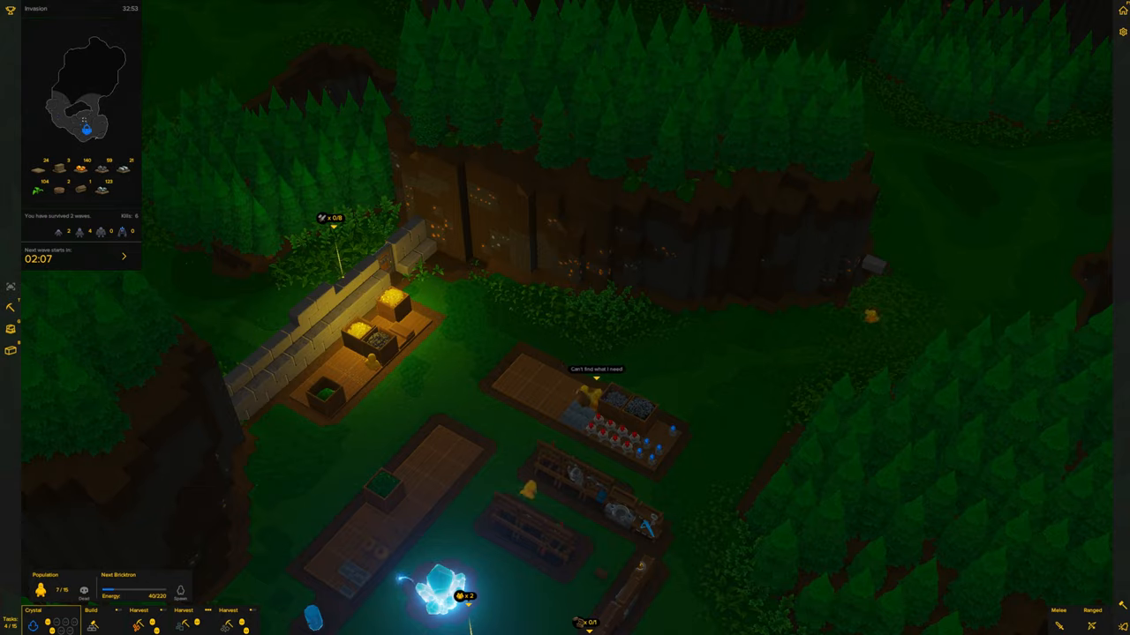
key("Right")
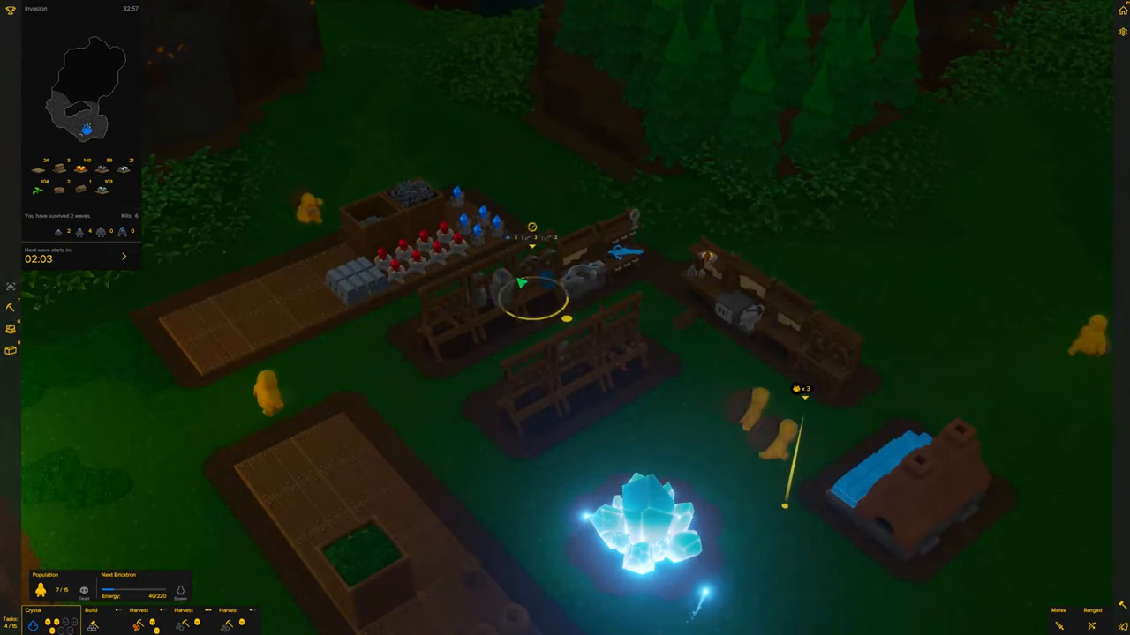
- Select the forge, glance at its recipes, deselect it and pull the view out toward the cliff path
left_click(741, 318)
left_click(93, 590)
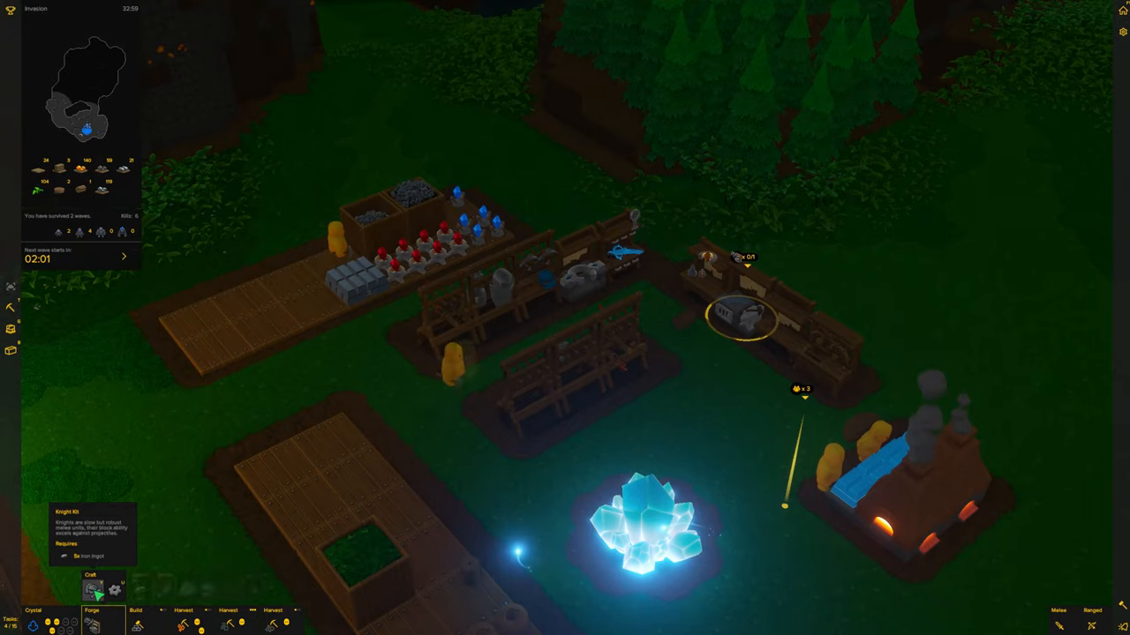
key("Escape")
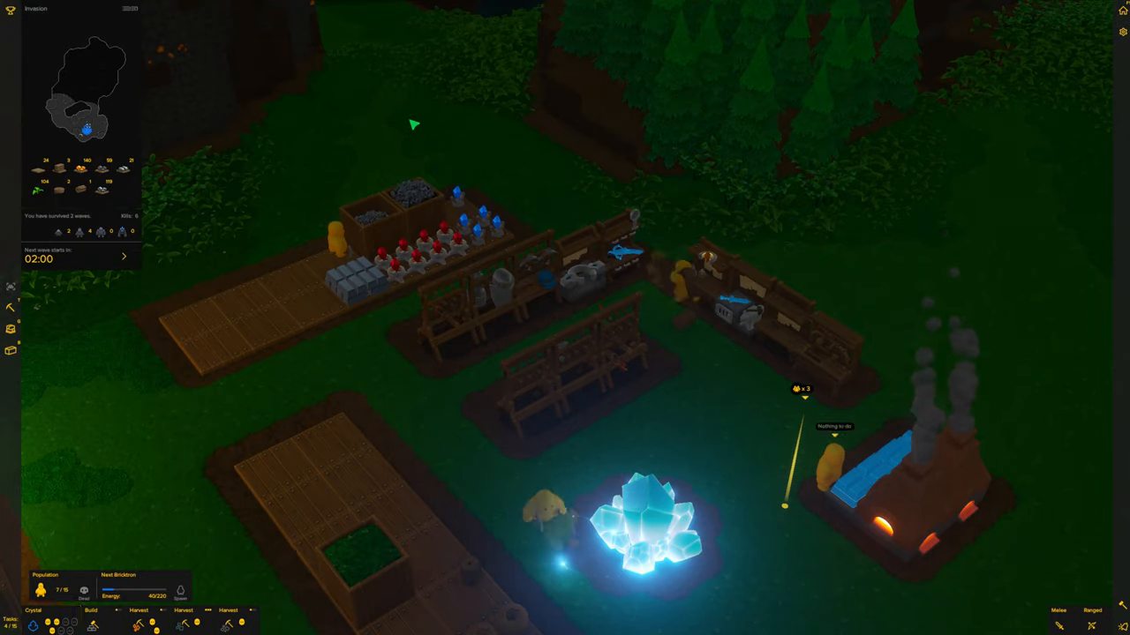
key("Right")
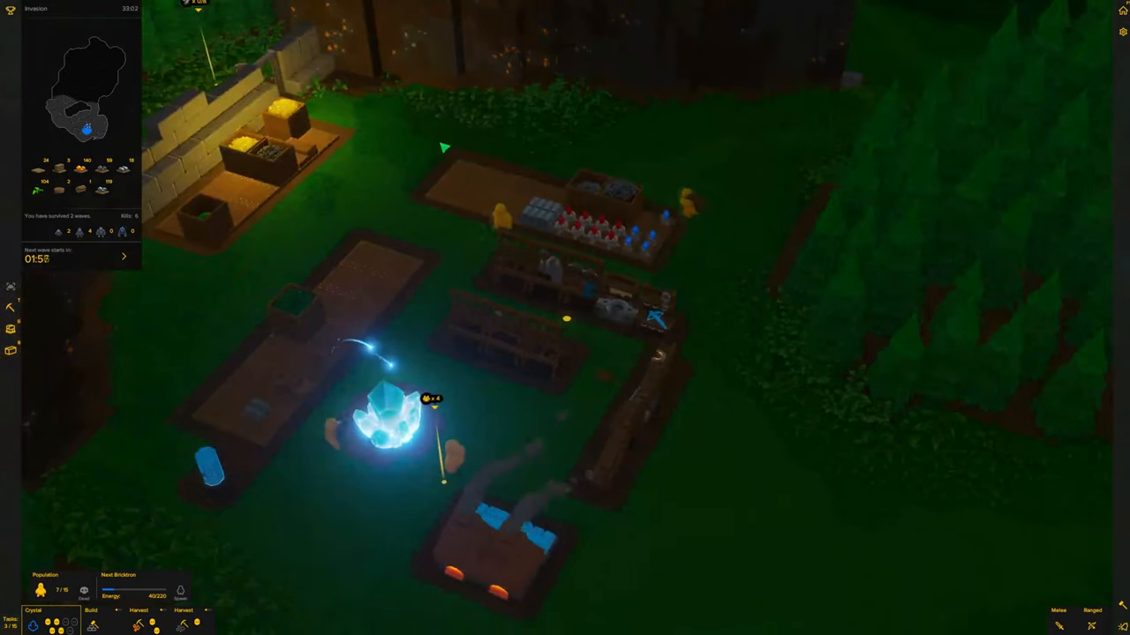
scroll(564, 318, "down", 3)
scroll(422, 148, "down", 3)
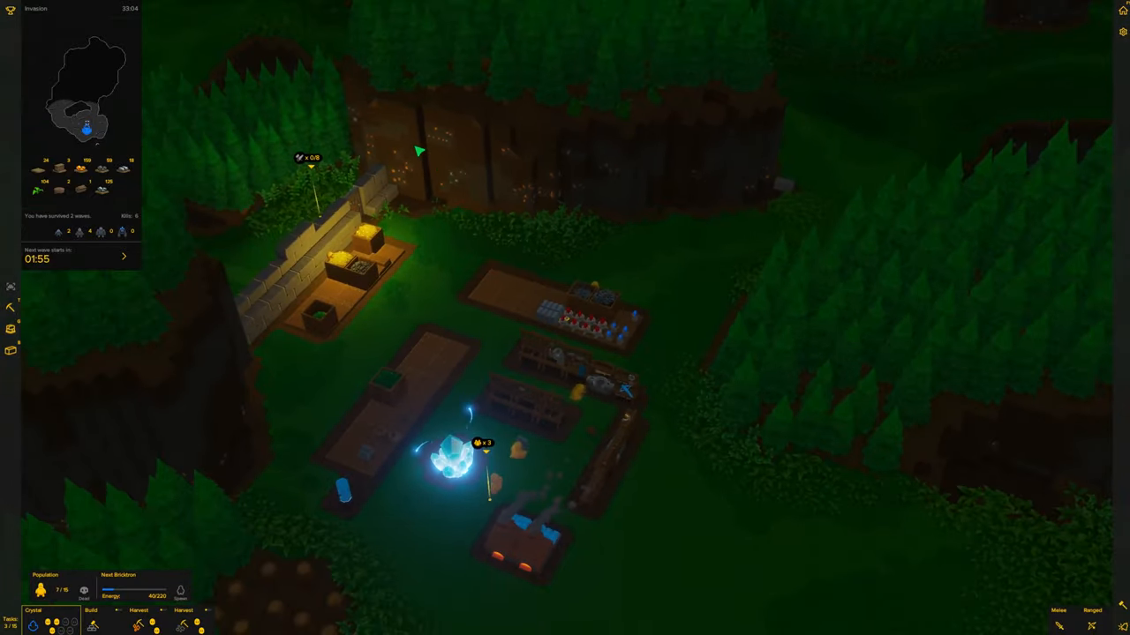
key("Up")
key("Up")
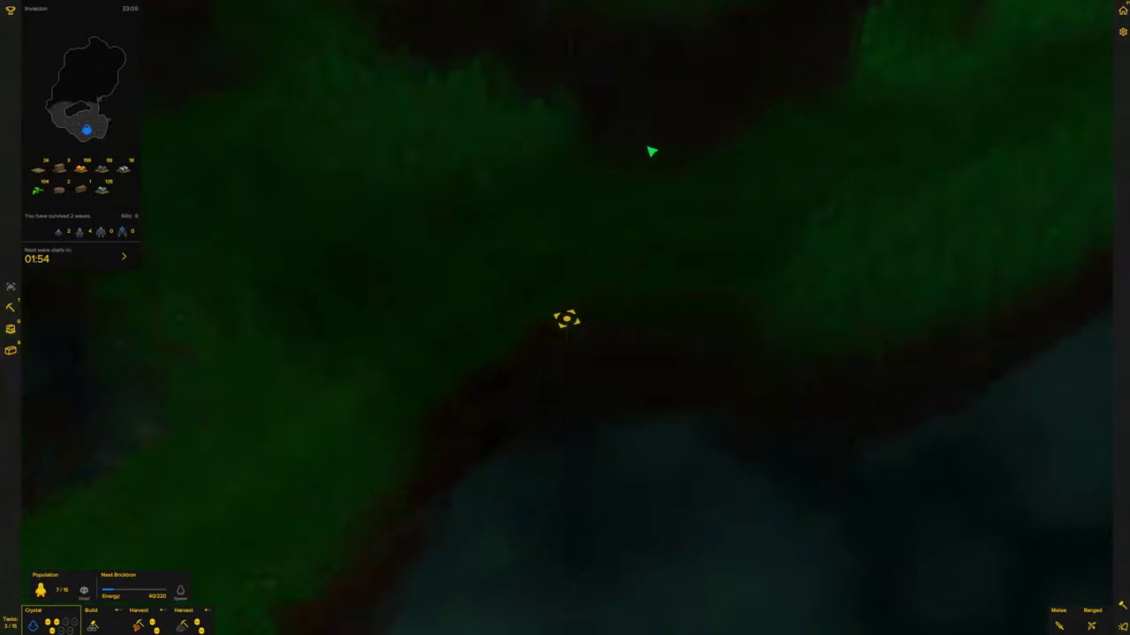
key("Up")
key("Up")
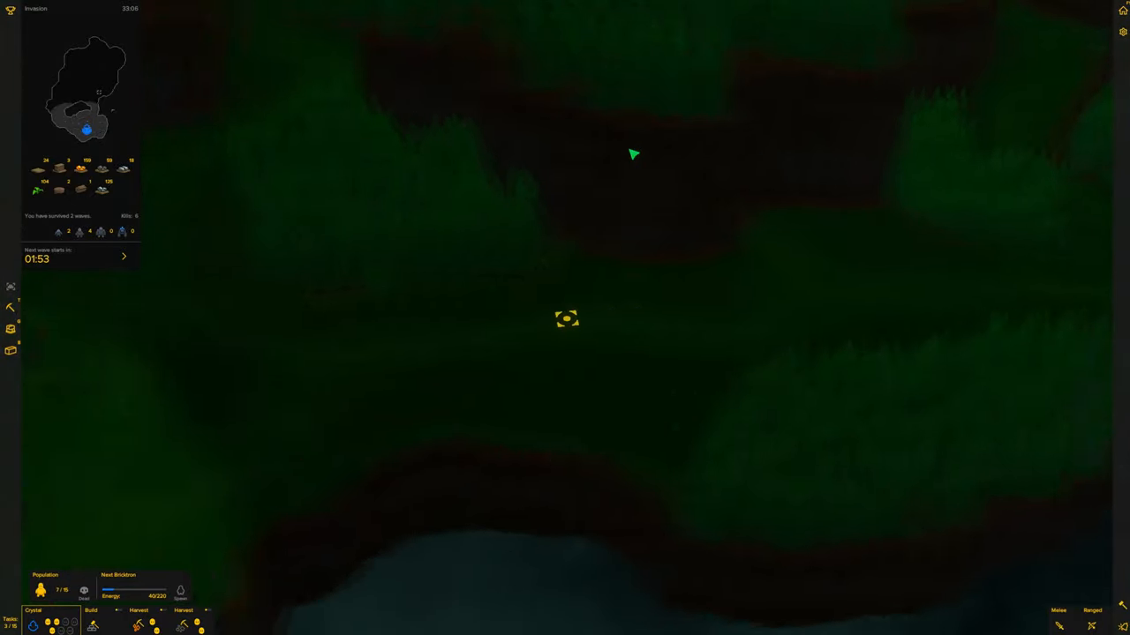
- Choose Quarry from the new-task list and stretch a long zone along the grassy cliff path
key("Right")
scroll(409, 251, "up", 2)
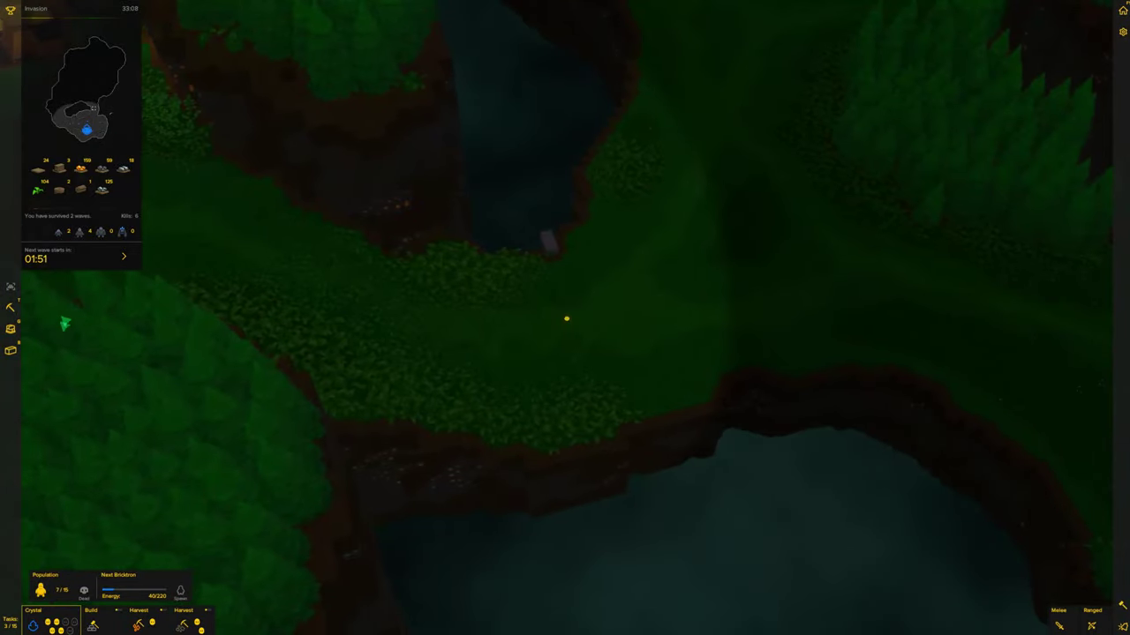
left_click(11, 350)
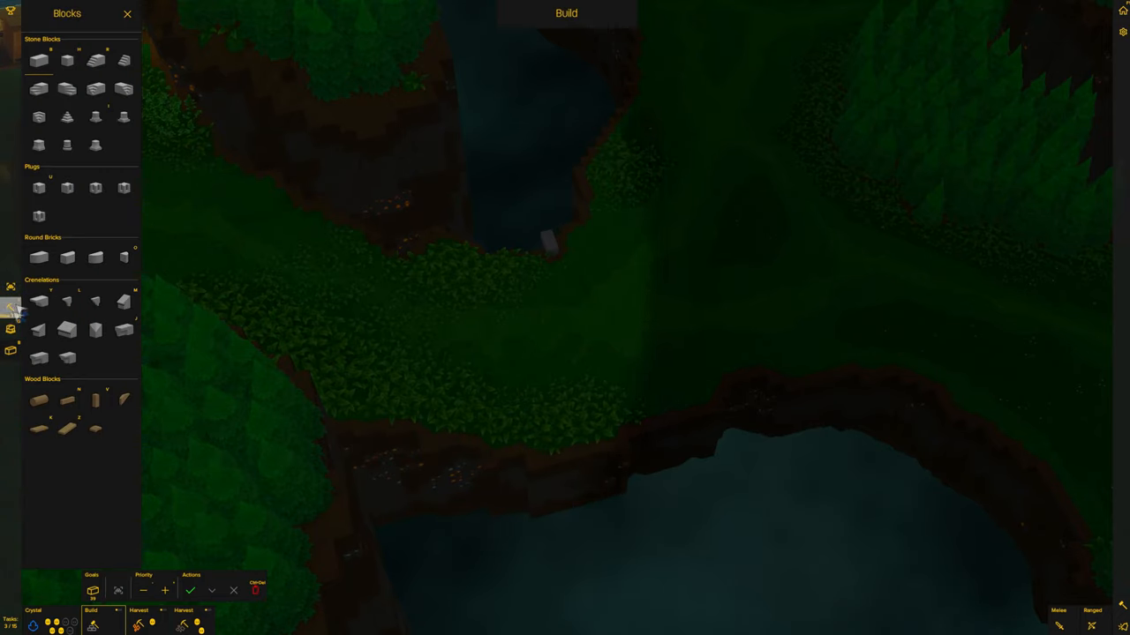
left_click(12, 306)
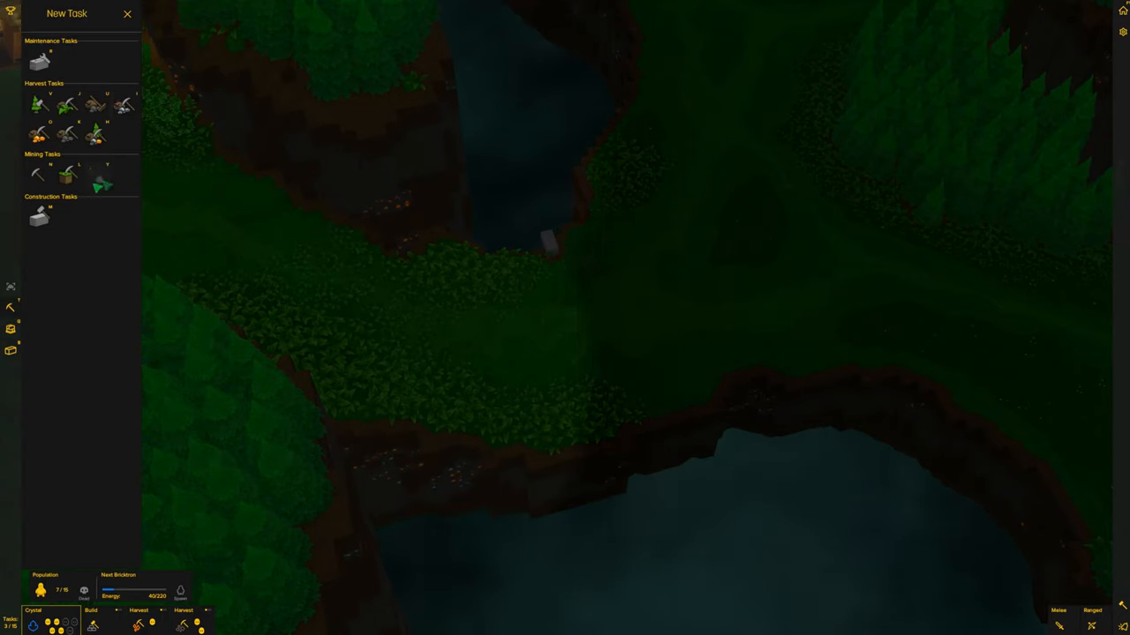
left_click(541, 330)
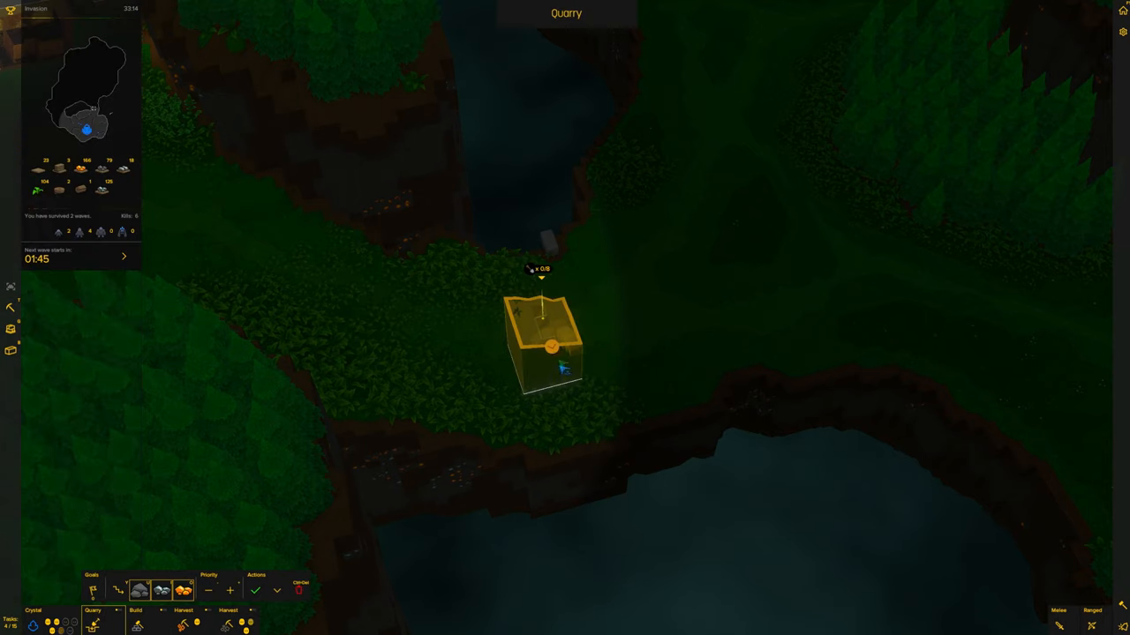
left_click(588, 448)
key("e")
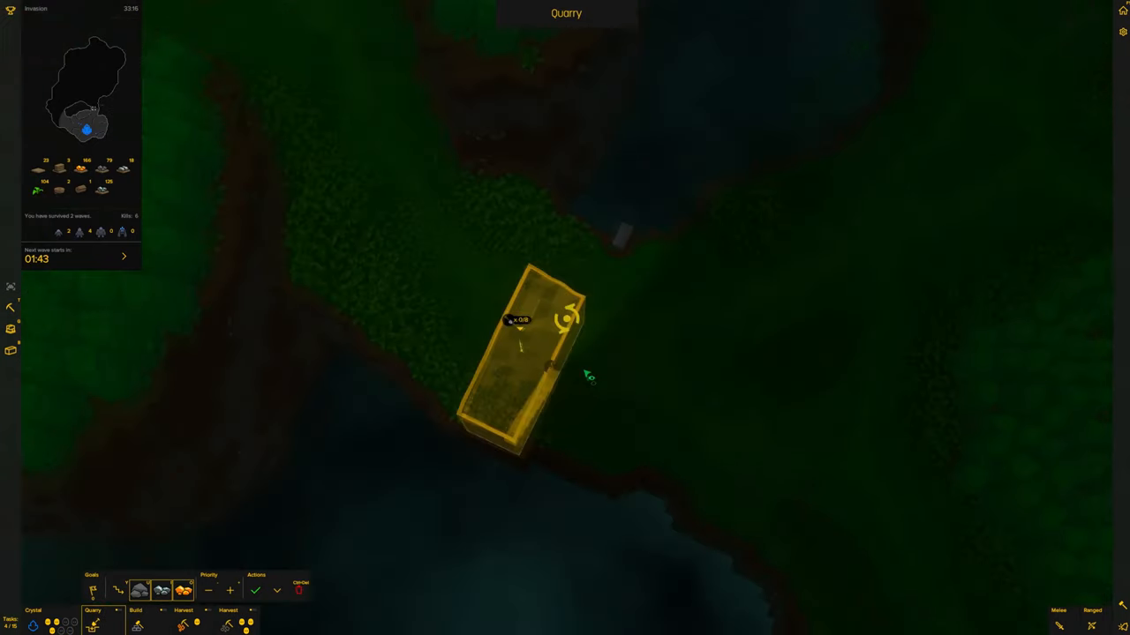
left_click(631, 200)
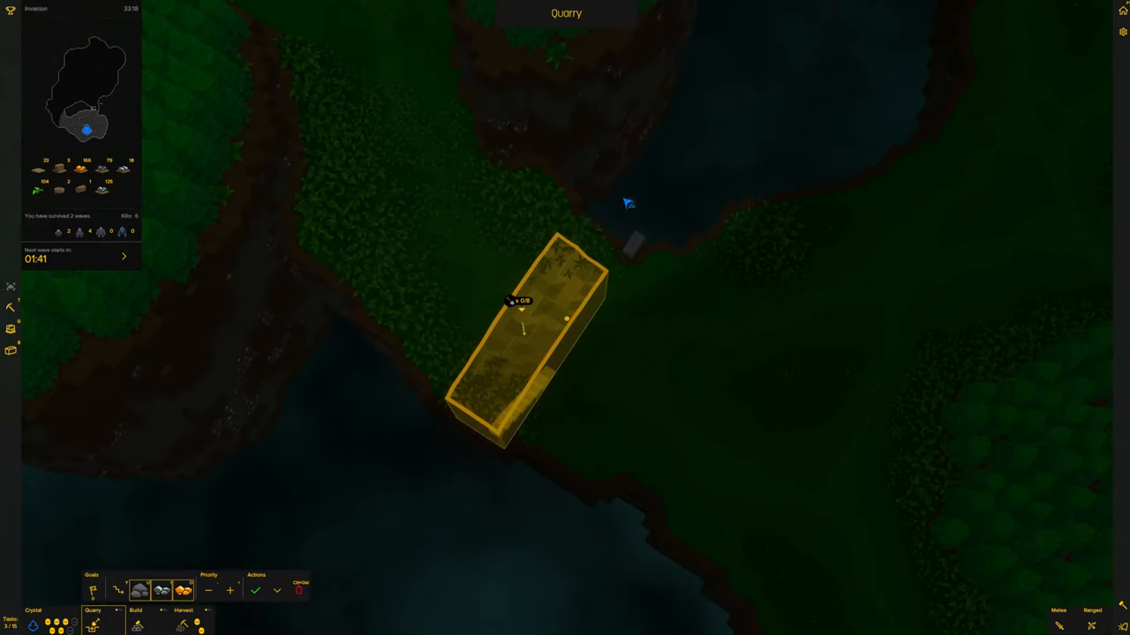
- Inspect the quarry zone's depth from low angles and confirm the eight-load task
key("e")
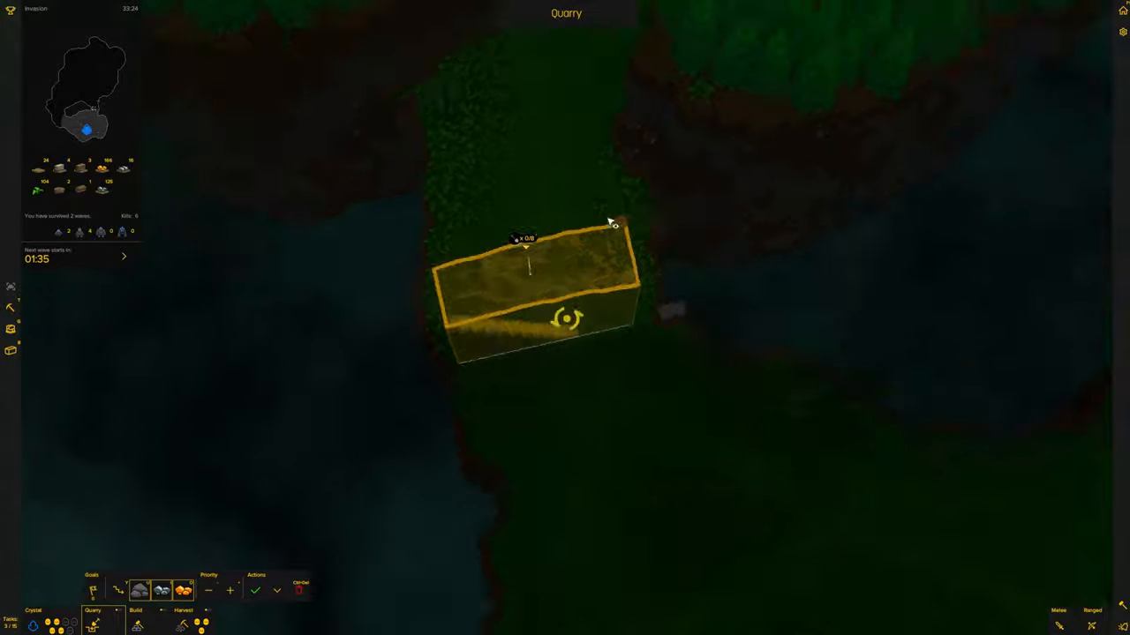
key("e")
key("e")
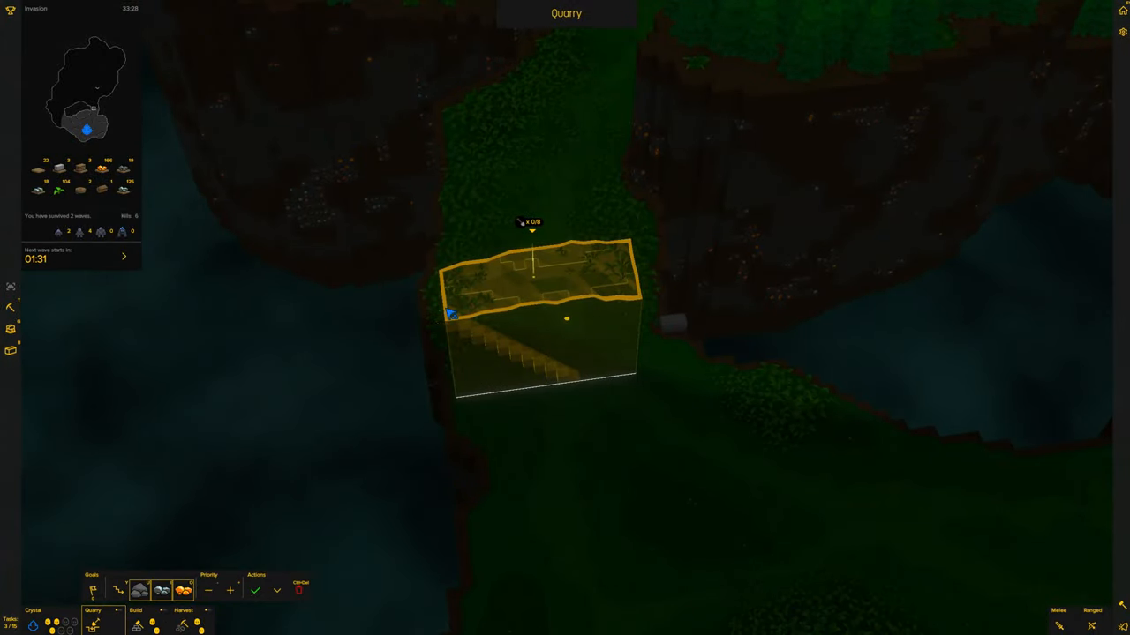
key("e")
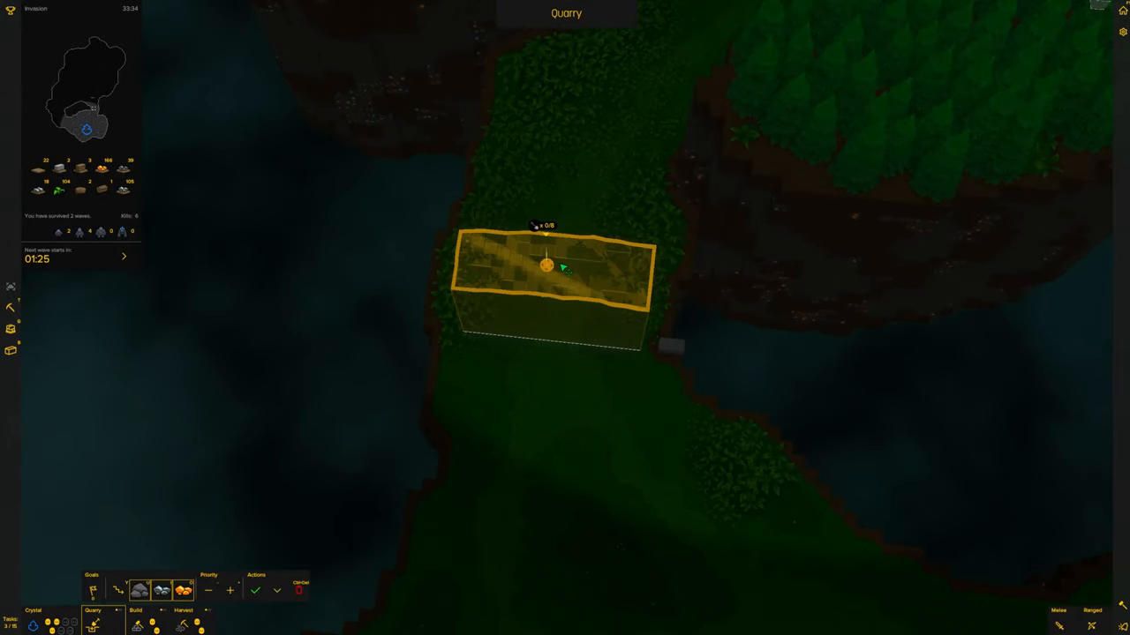
key("e")
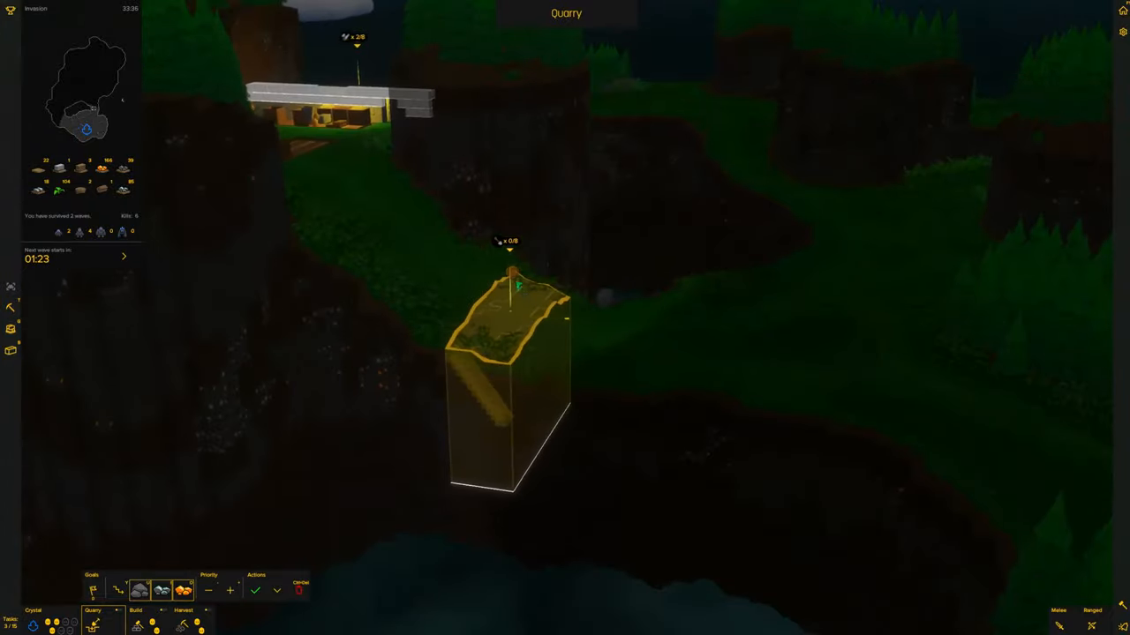
left_click(256, 593)
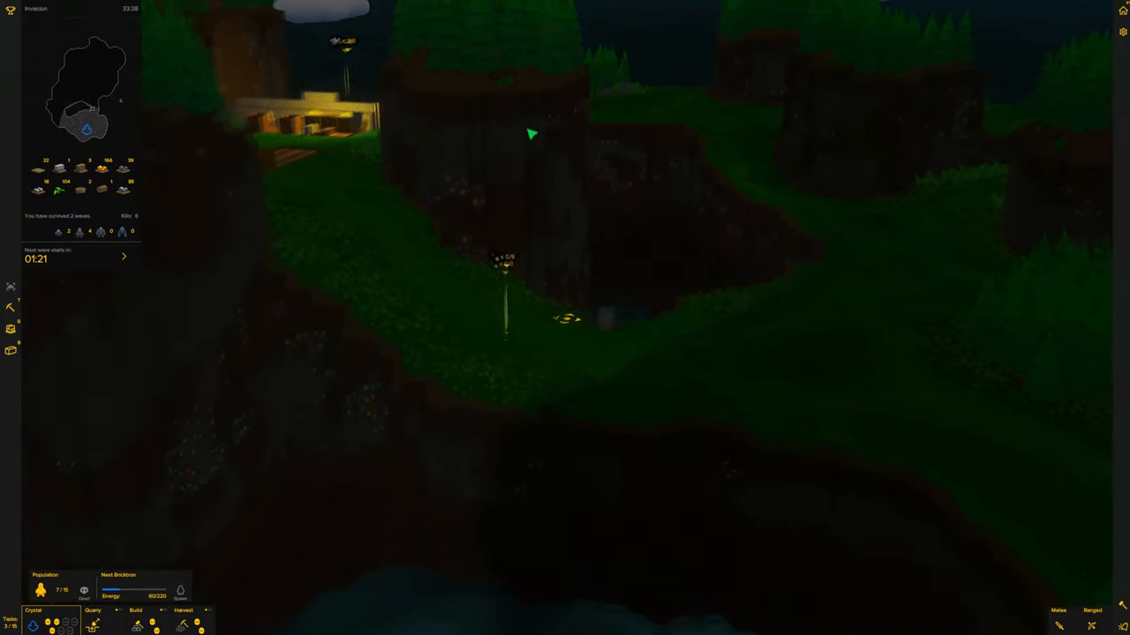
key("e")
scroll(450, 135, "down", 3)
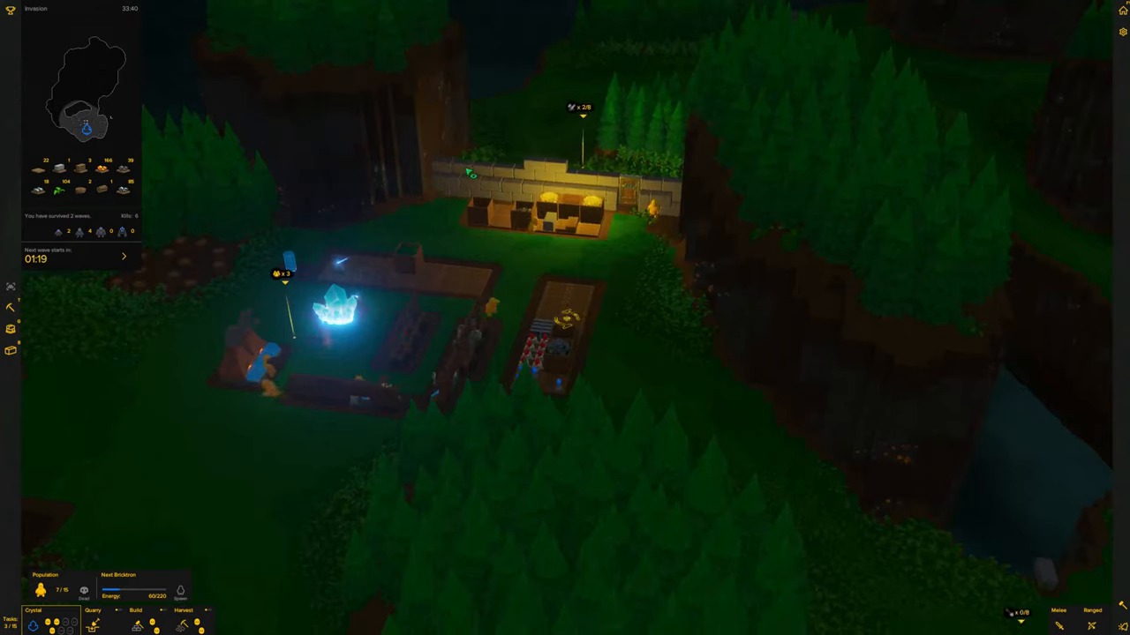
scroll(407, 214, "up", 3)
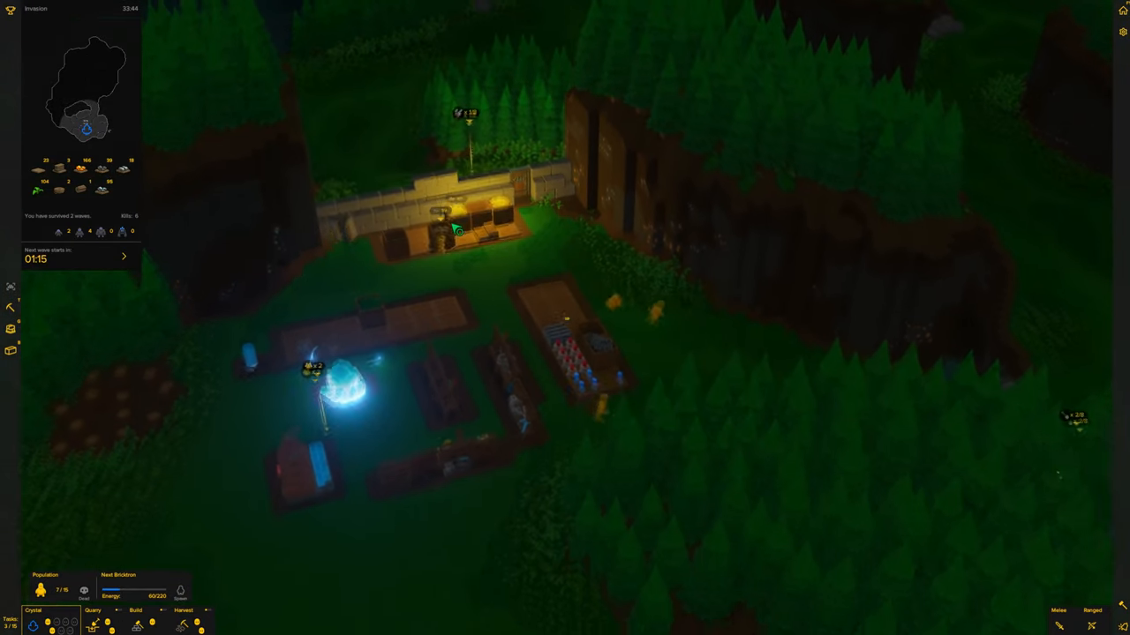
key("e")
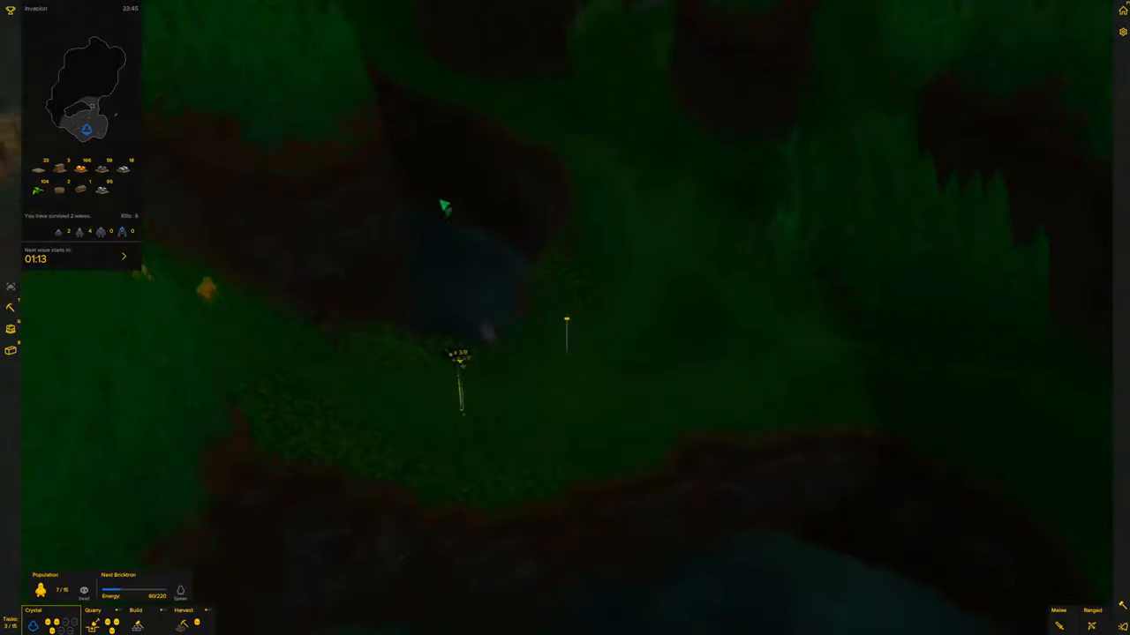
key("e")
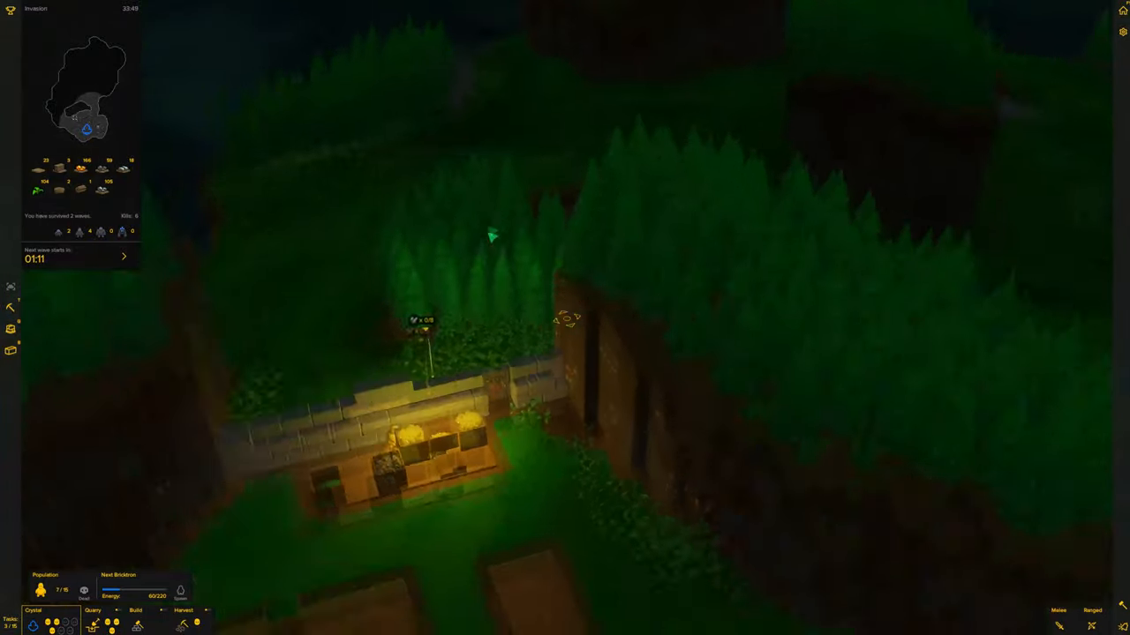
key("s")
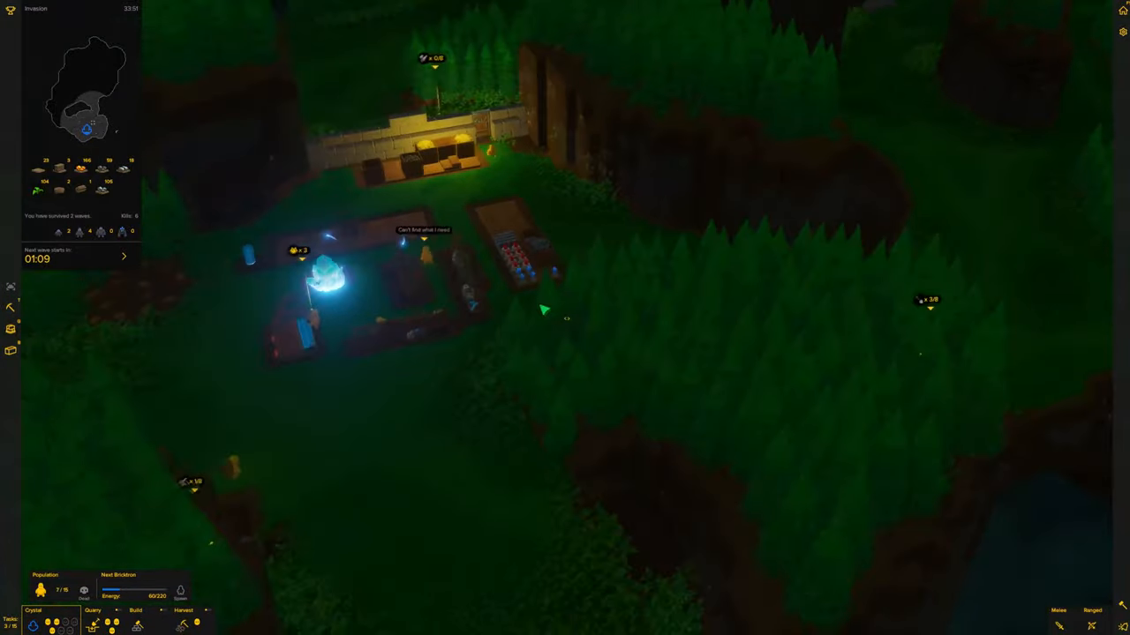
scroll(474, 307, "up", 2)
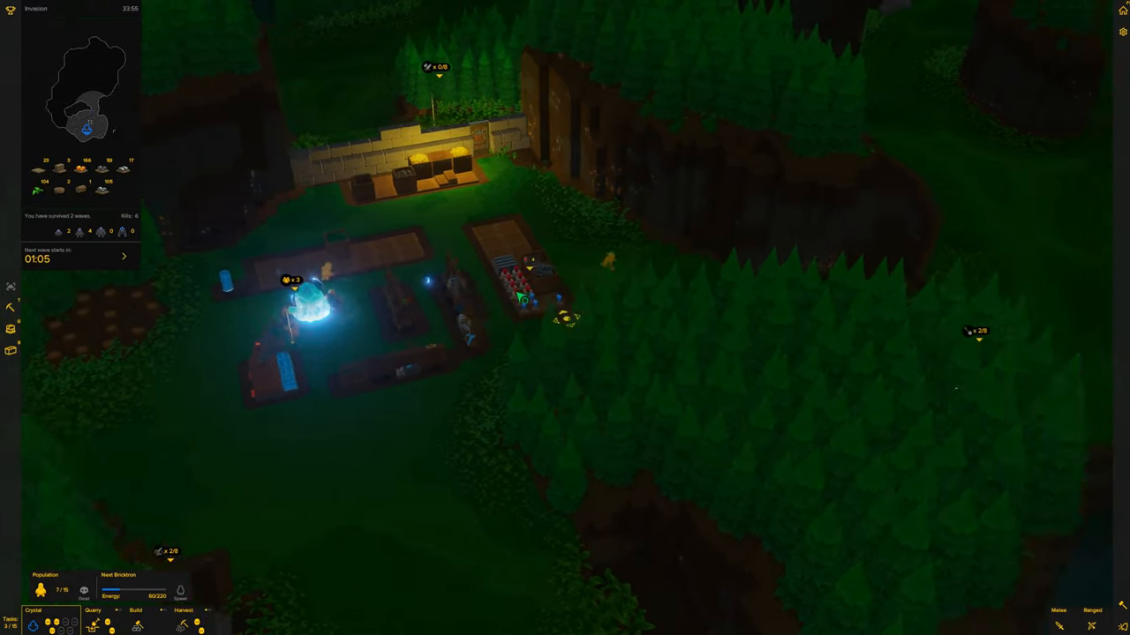
key("s")
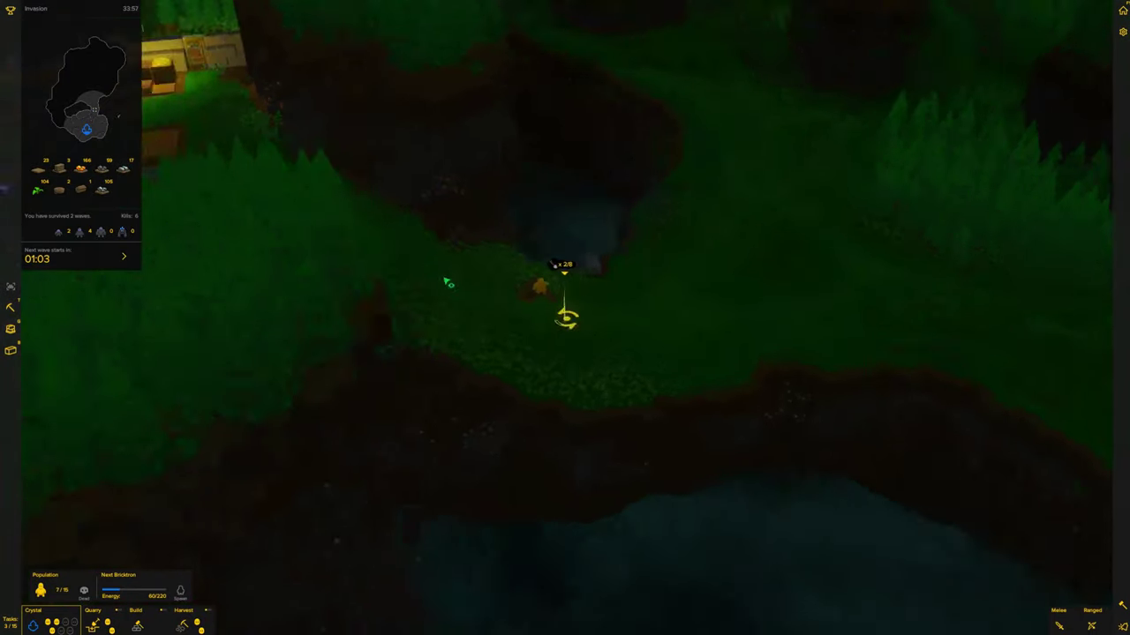
scroll(448, 282, "down", 4)
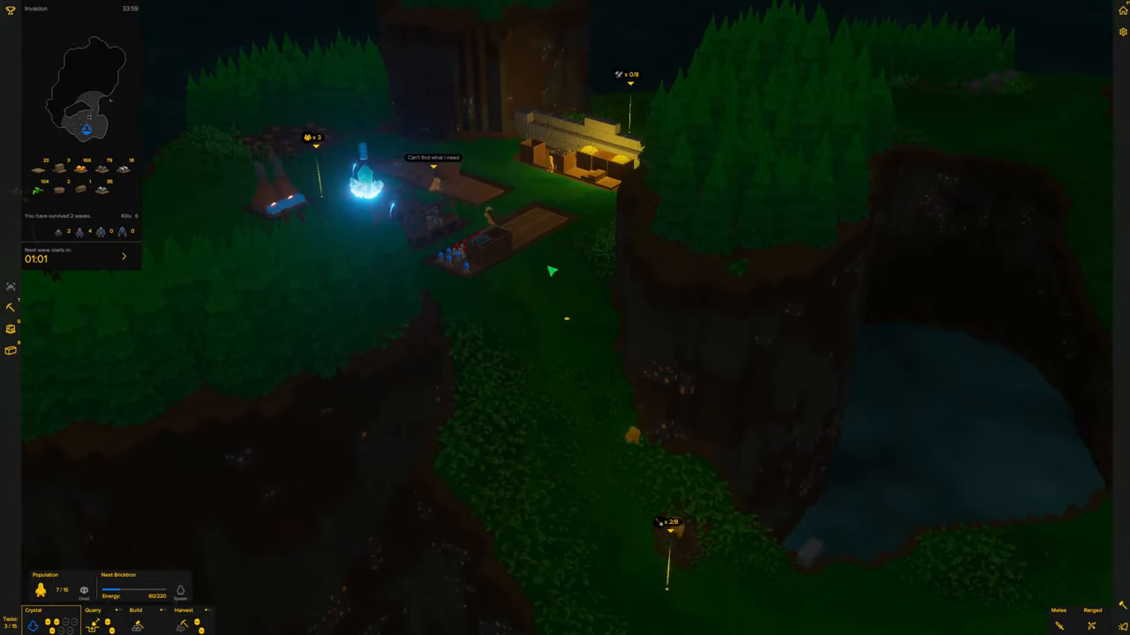
key("w")
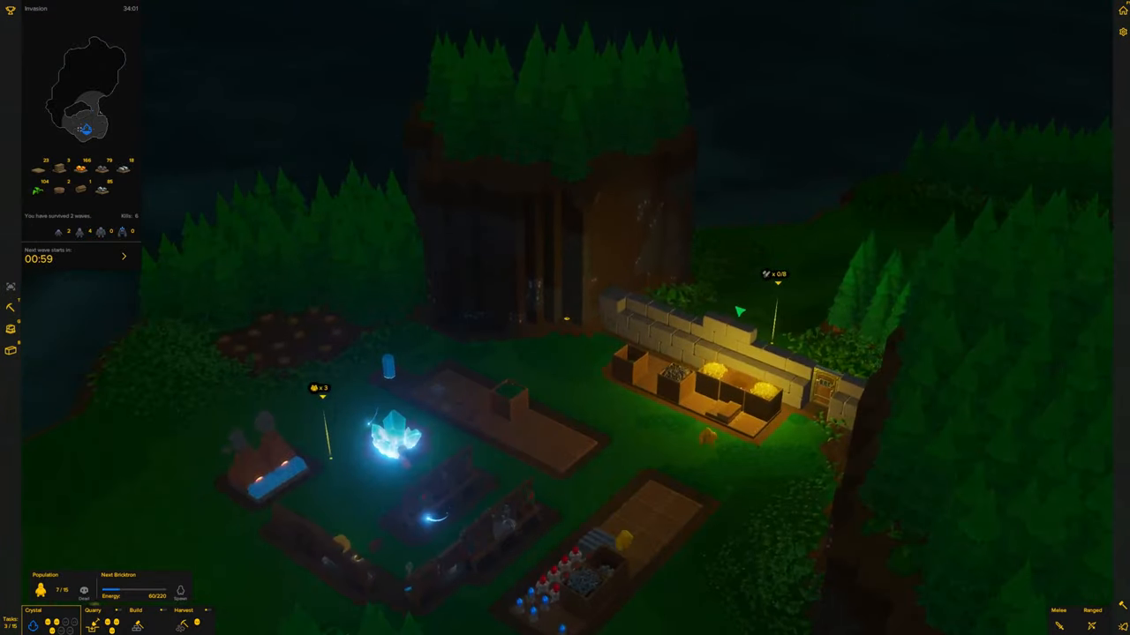
scroll(590, 367, "up", 4)
key("e")
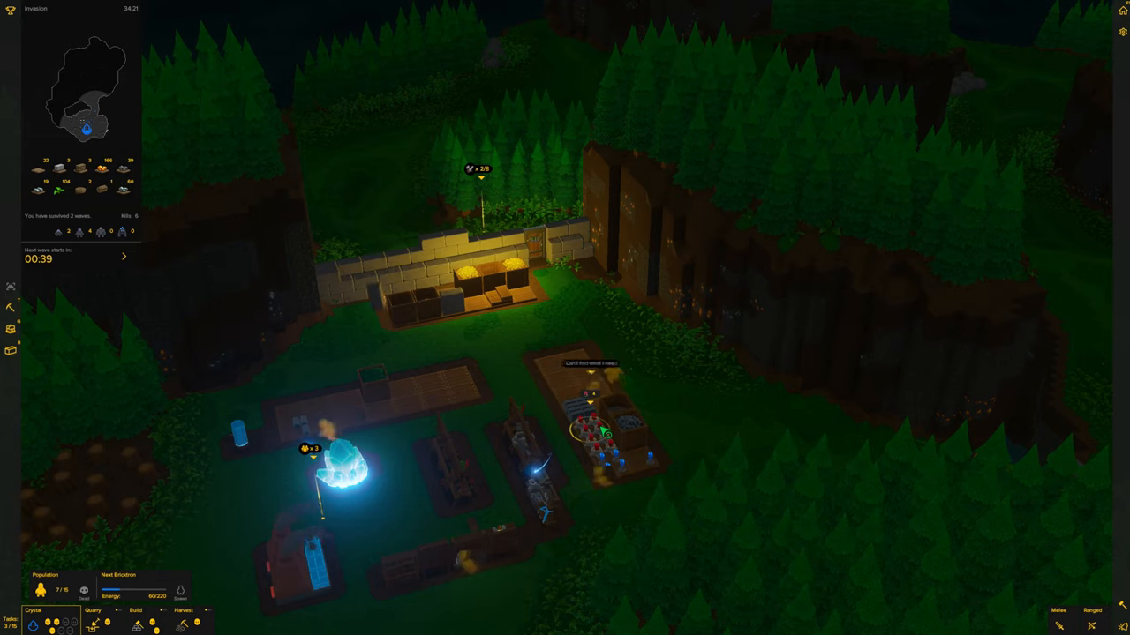
left_click(593, 431)
scroll(602, 430, "down", 5)
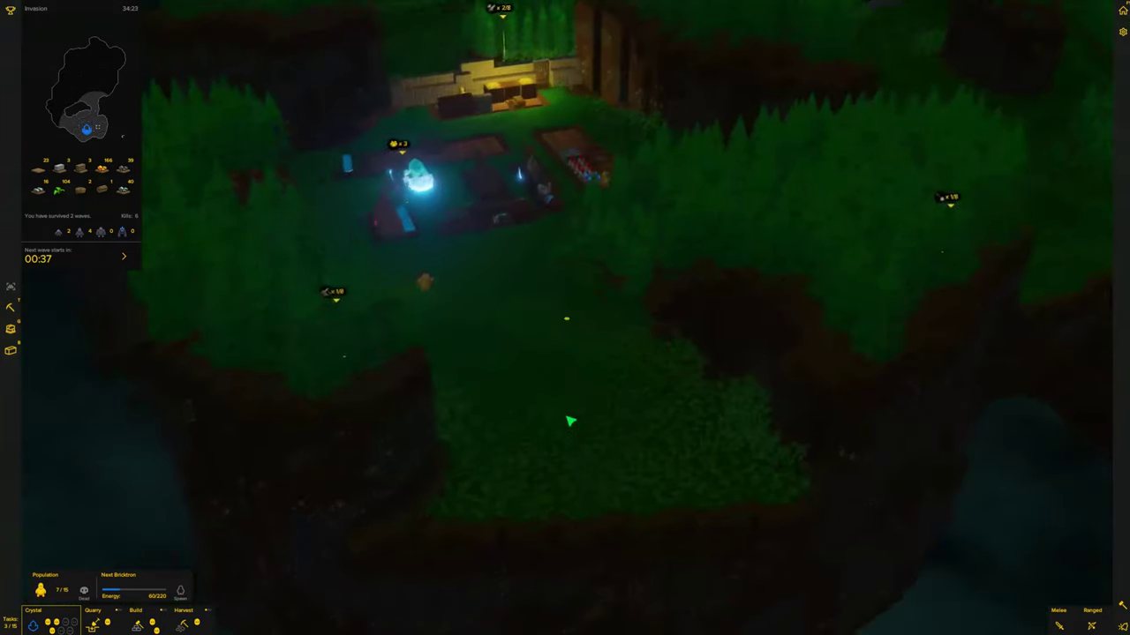
key("e")
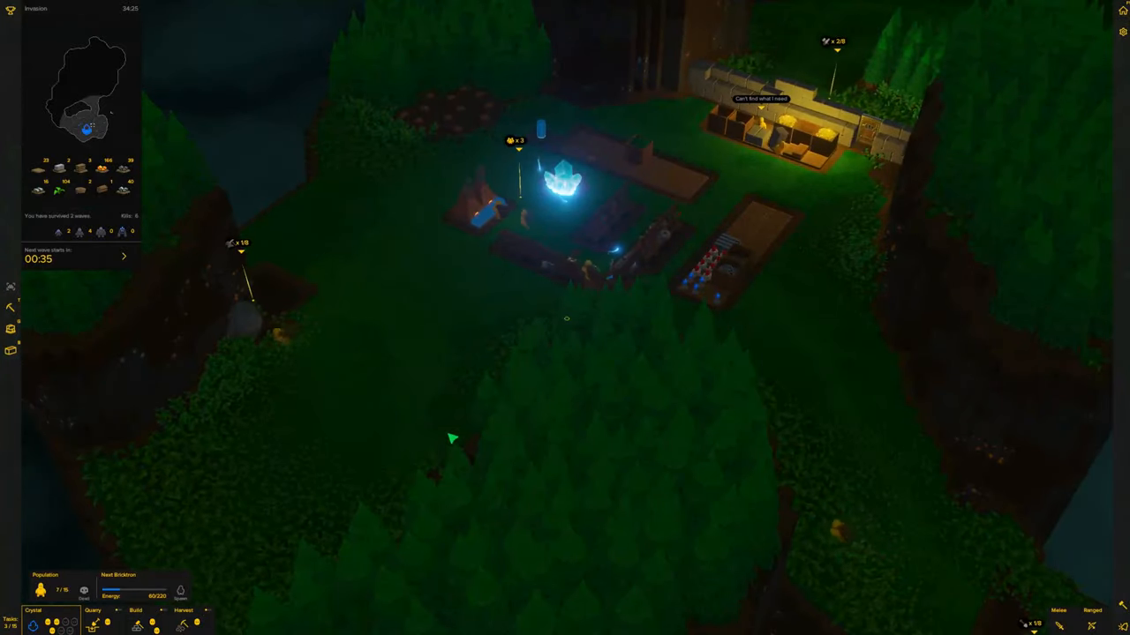
key("d")
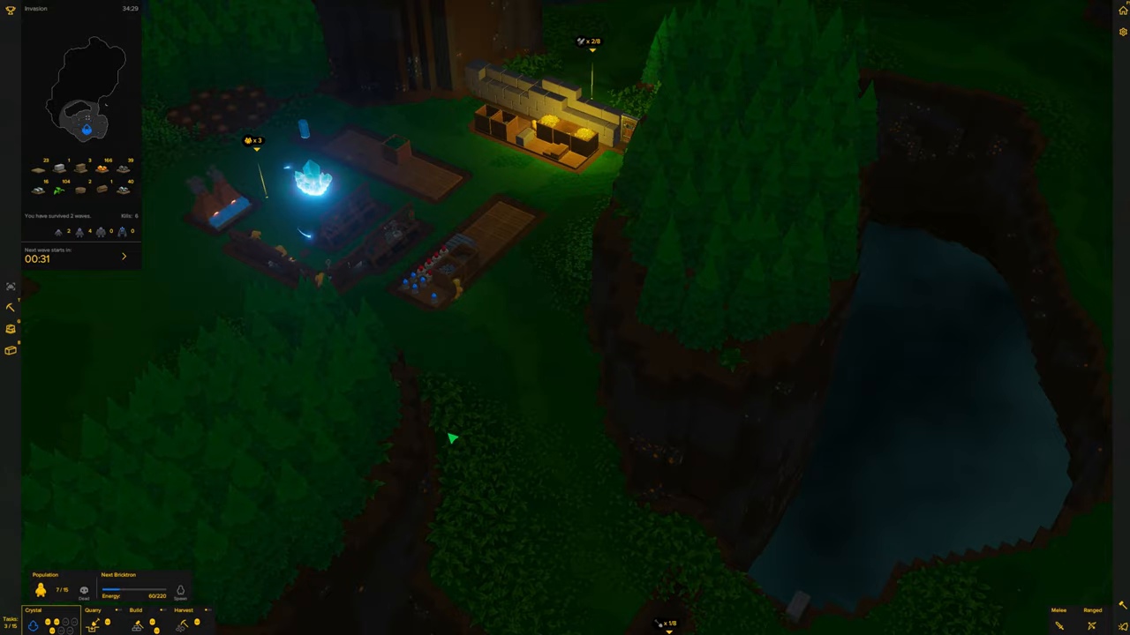
key("s")
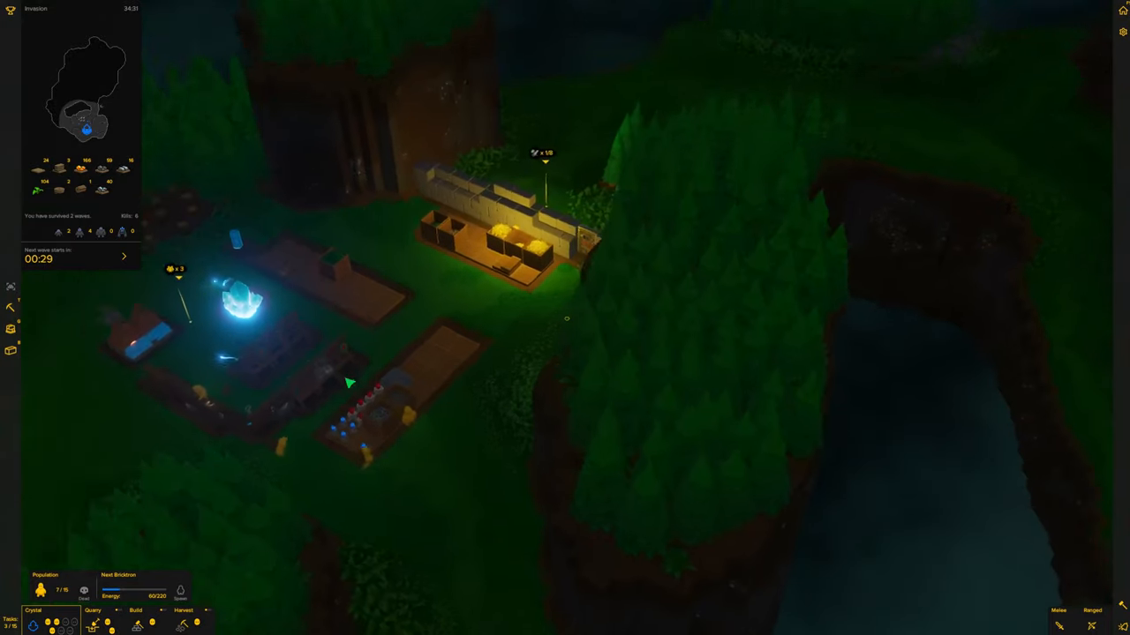
key("e")
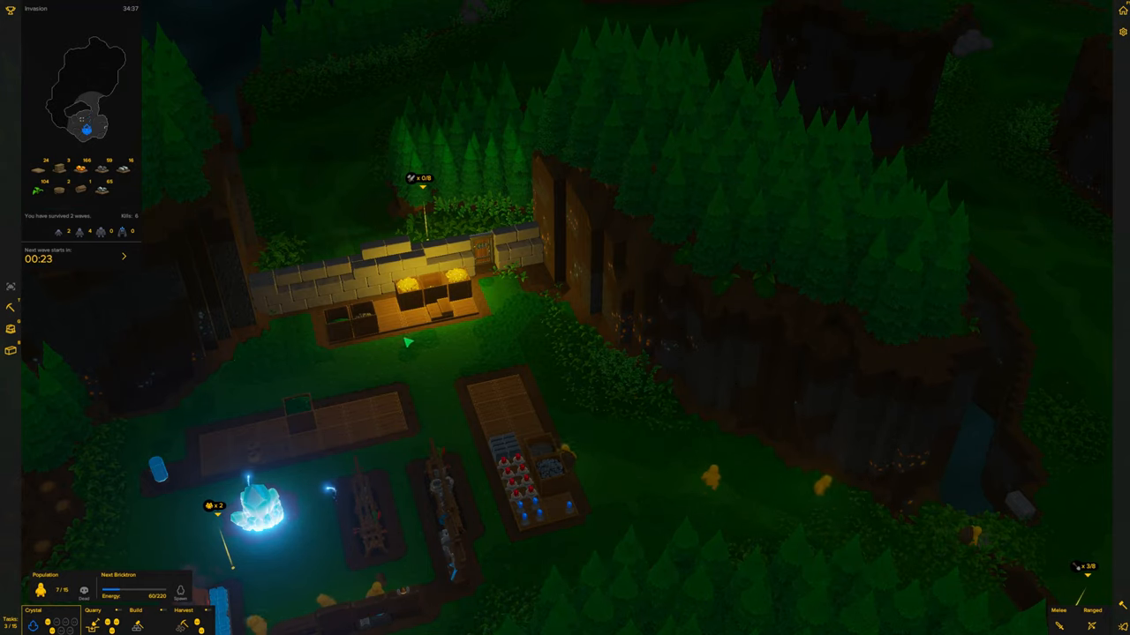
key("s")
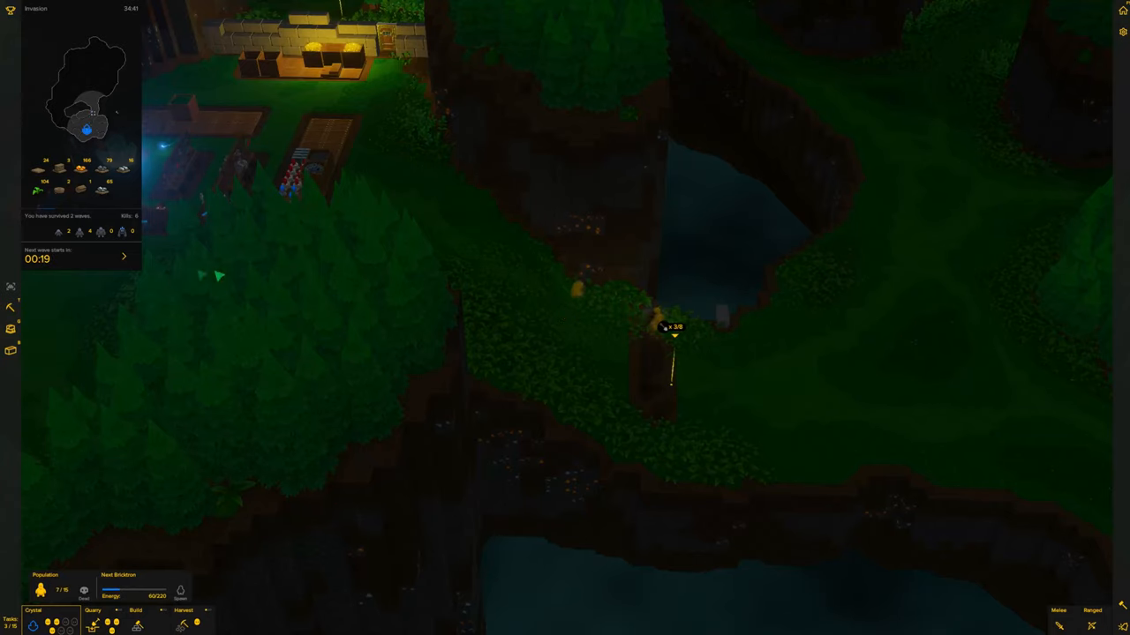
right_click(564, 318)
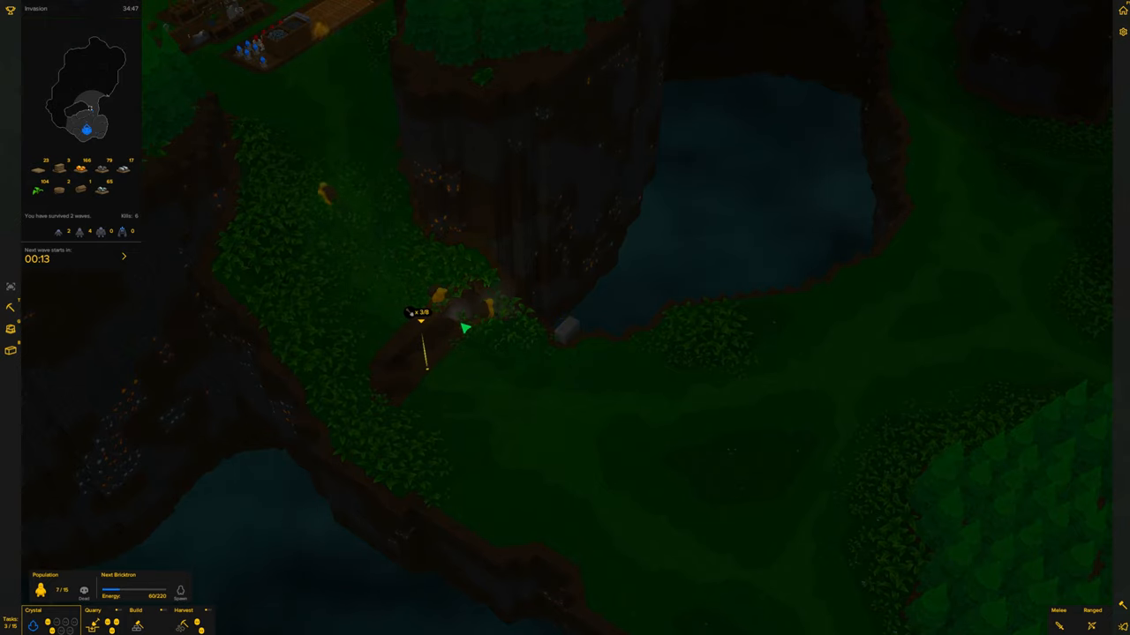
scroll(465, 328, "up", 2)
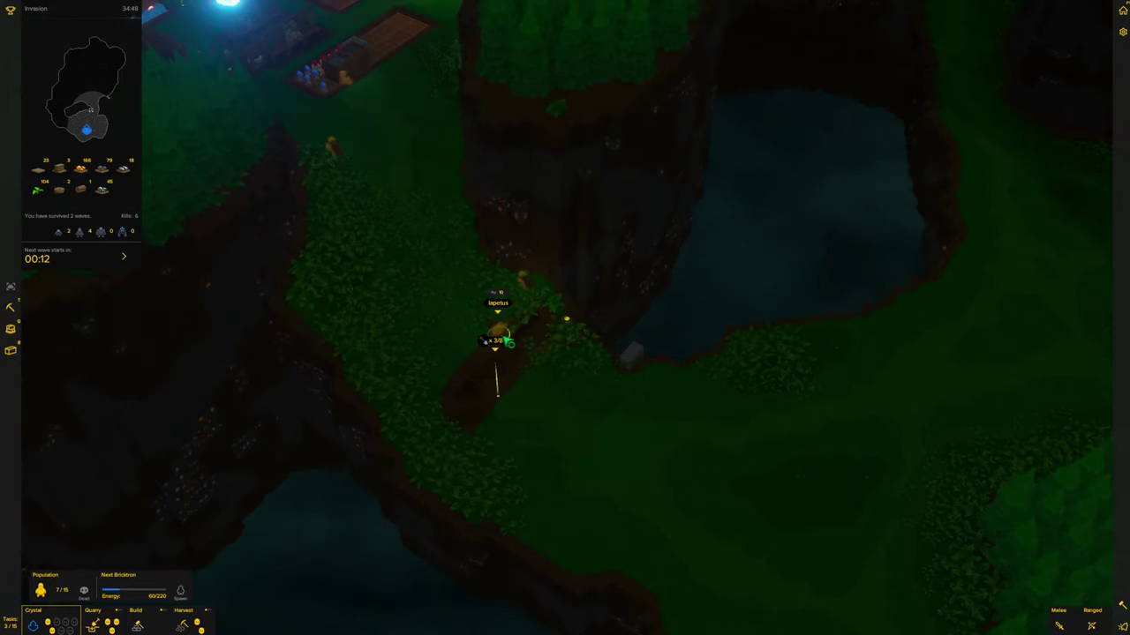
key("space")
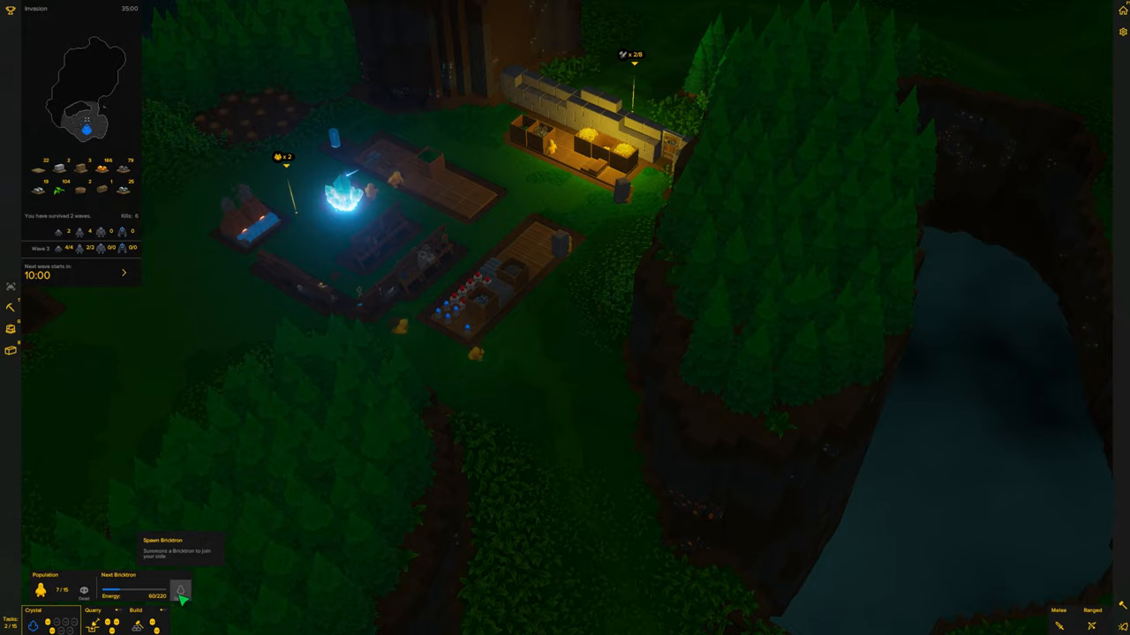
key("s")
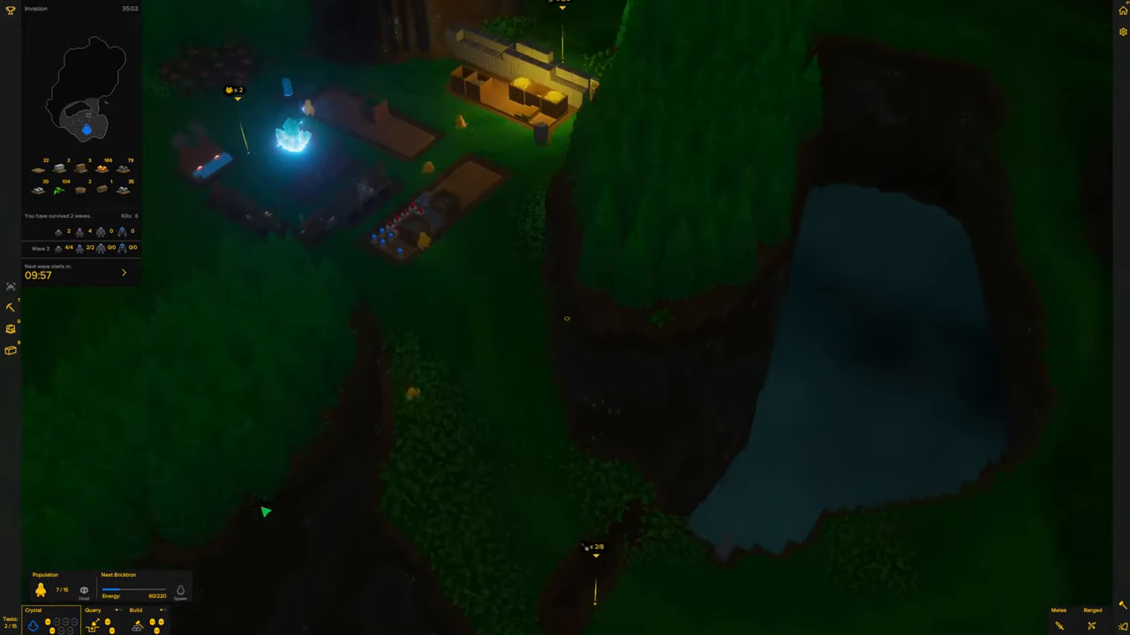
key("q")
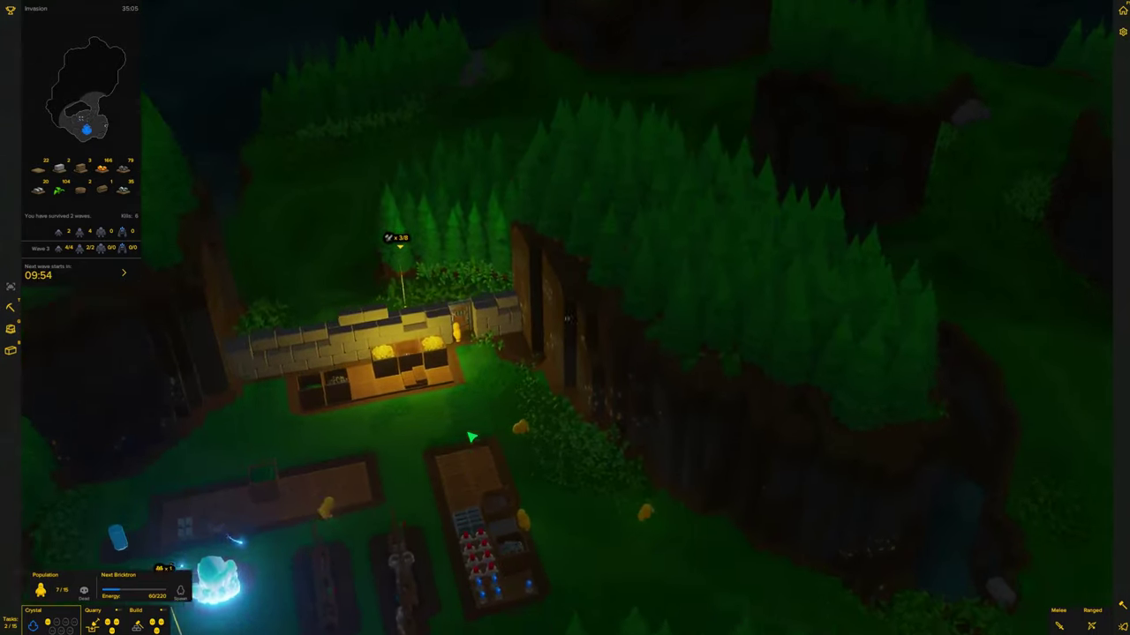
scroll(474, 438, "down", 3)
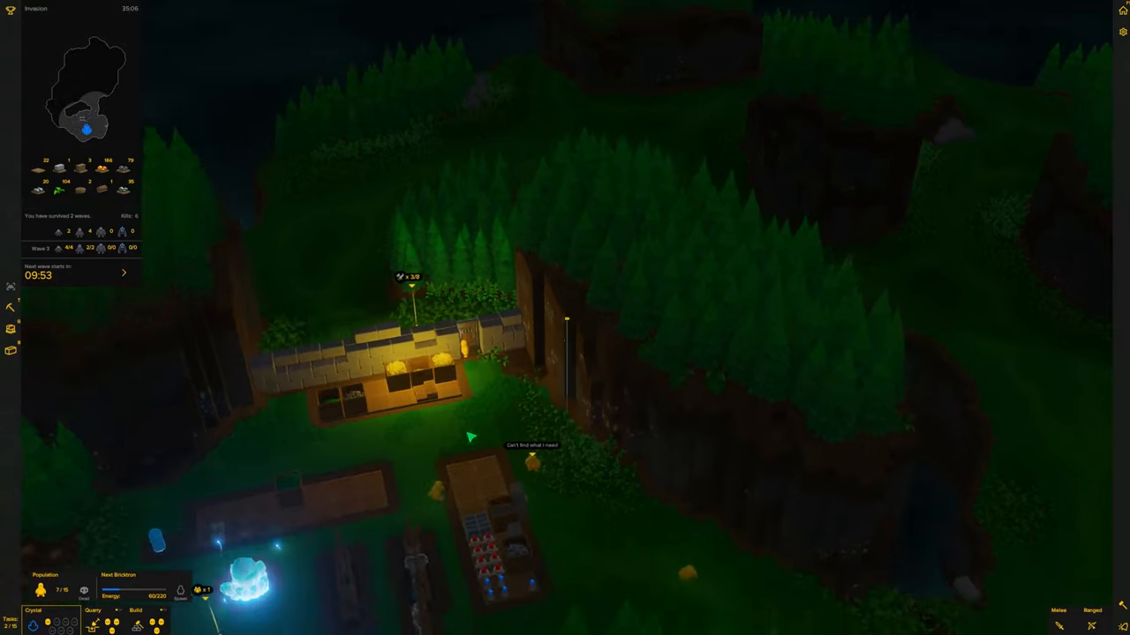
scroll(415, 443, "up", 3)
key("w")
key("b")
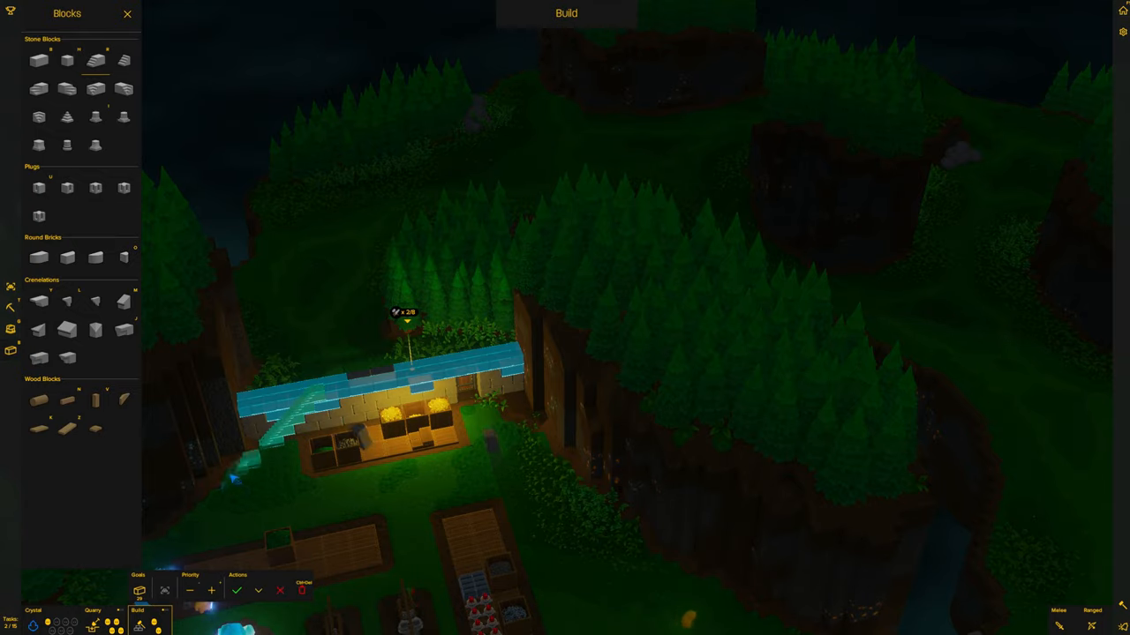
key("e")
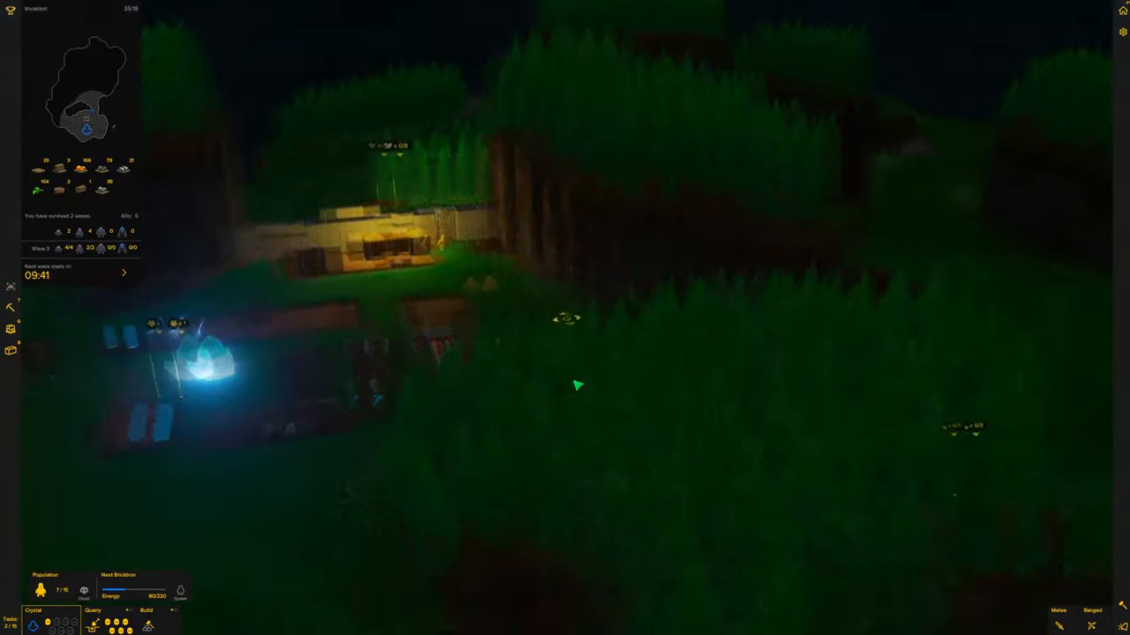
key("w")
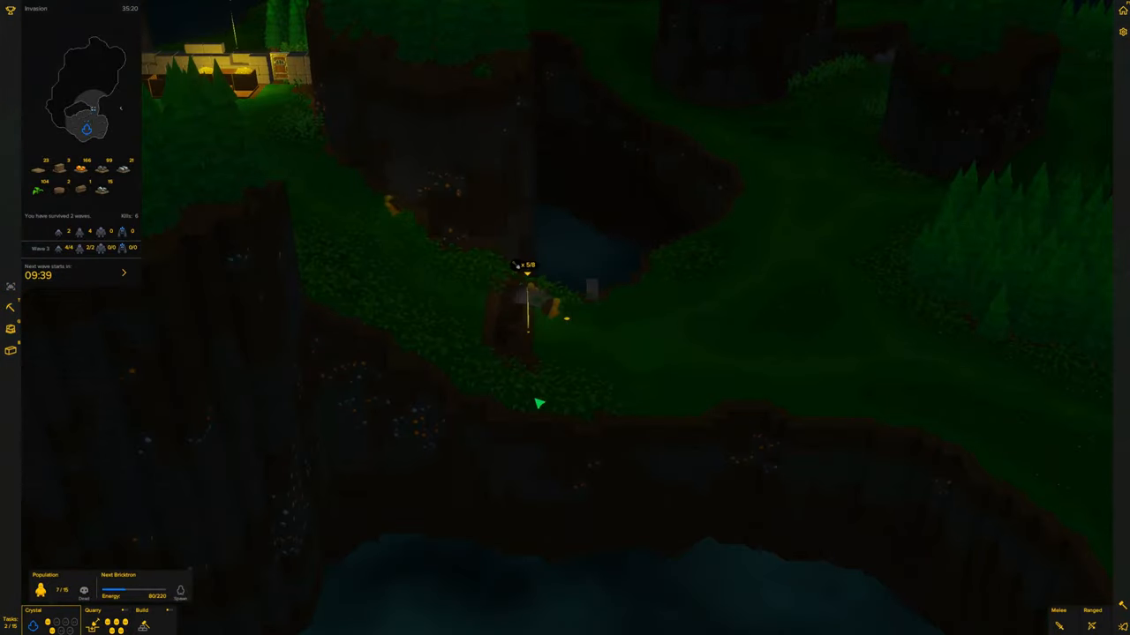
key("w")
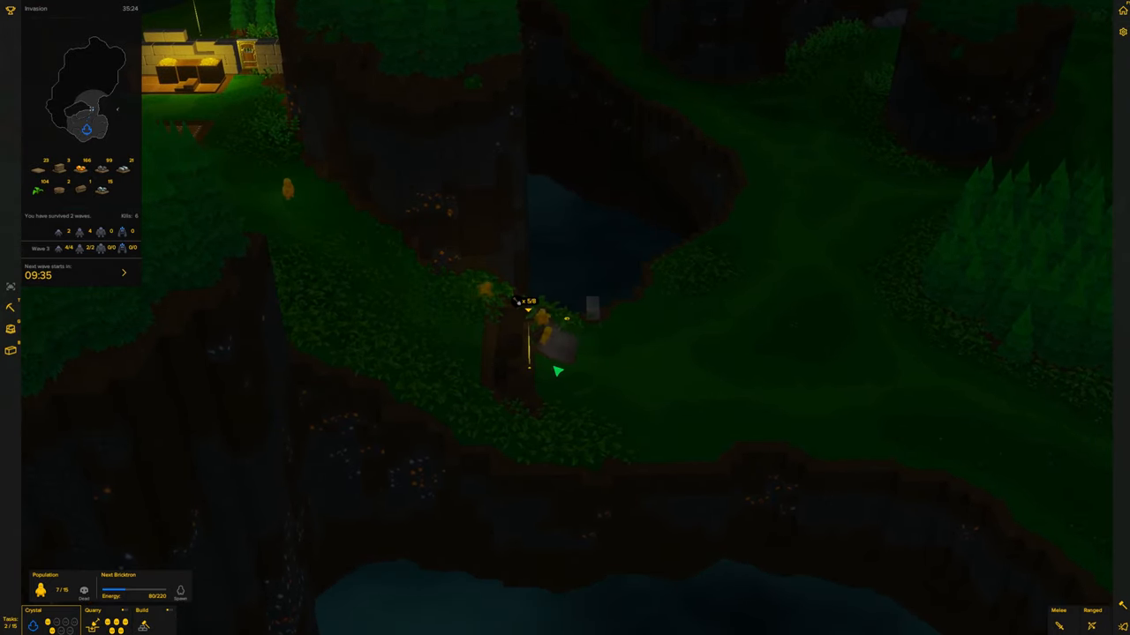
key("w")
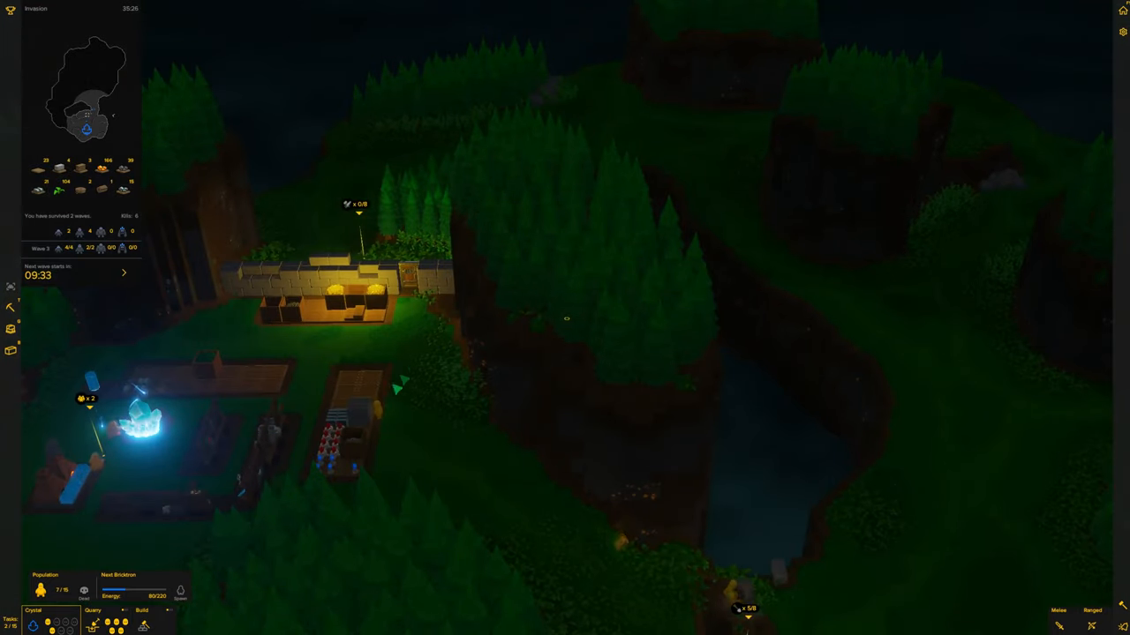
key("s")
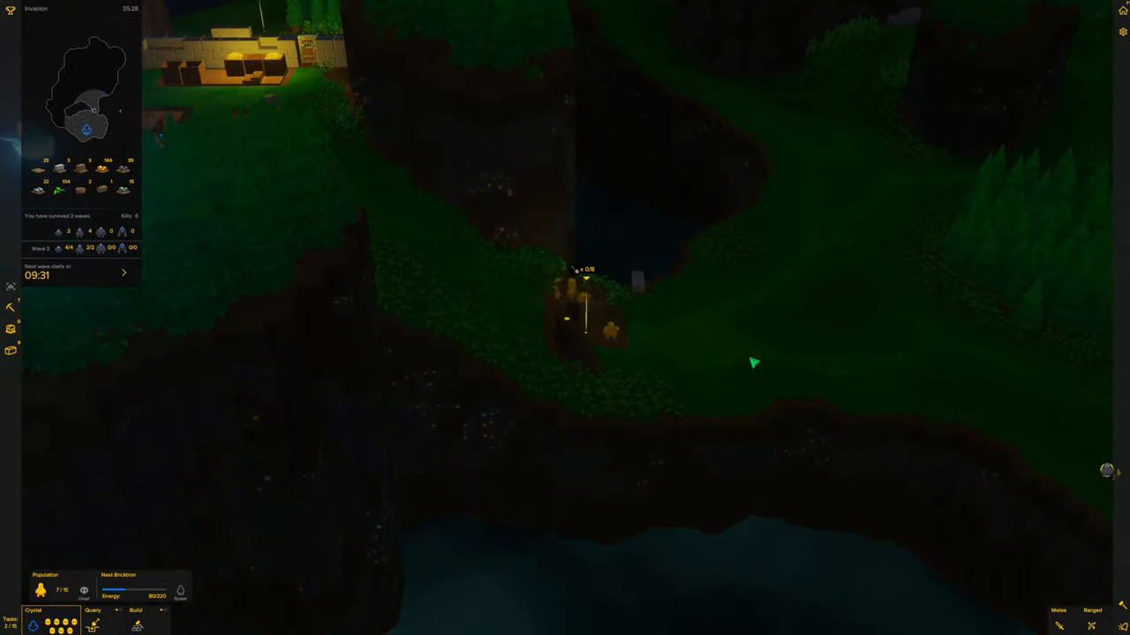
scroll(848, 362, "up", 5)
scroll(847, 362, "down", 5)
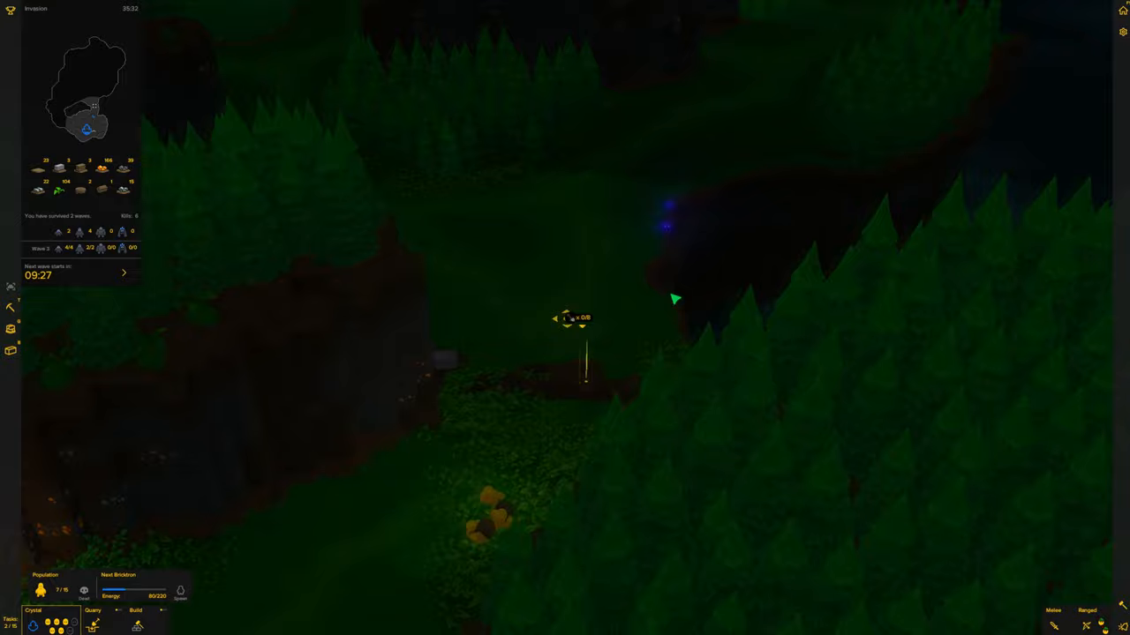
key("s")
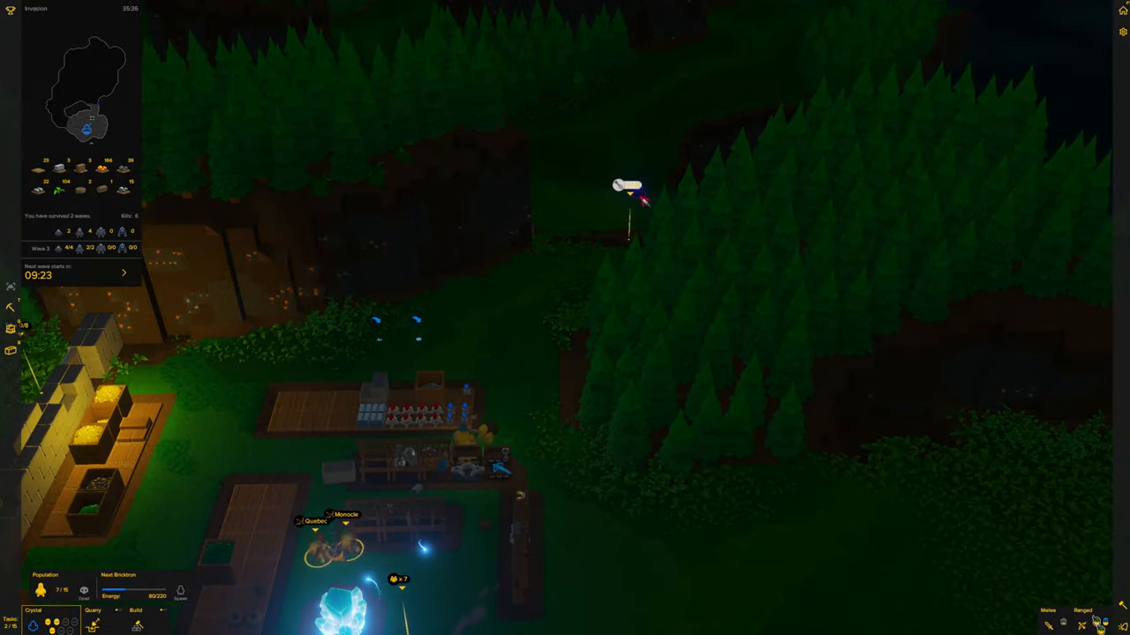
- Cycle the worker group and box-select the three Bricktrons standing beside the workshops
key("w")
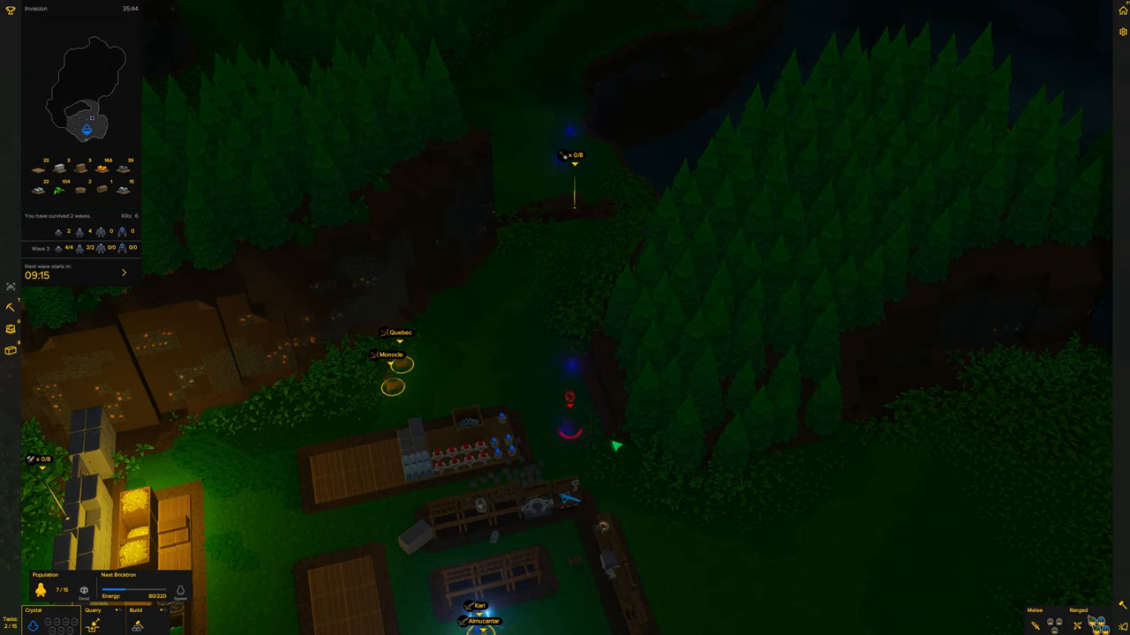
key("s")
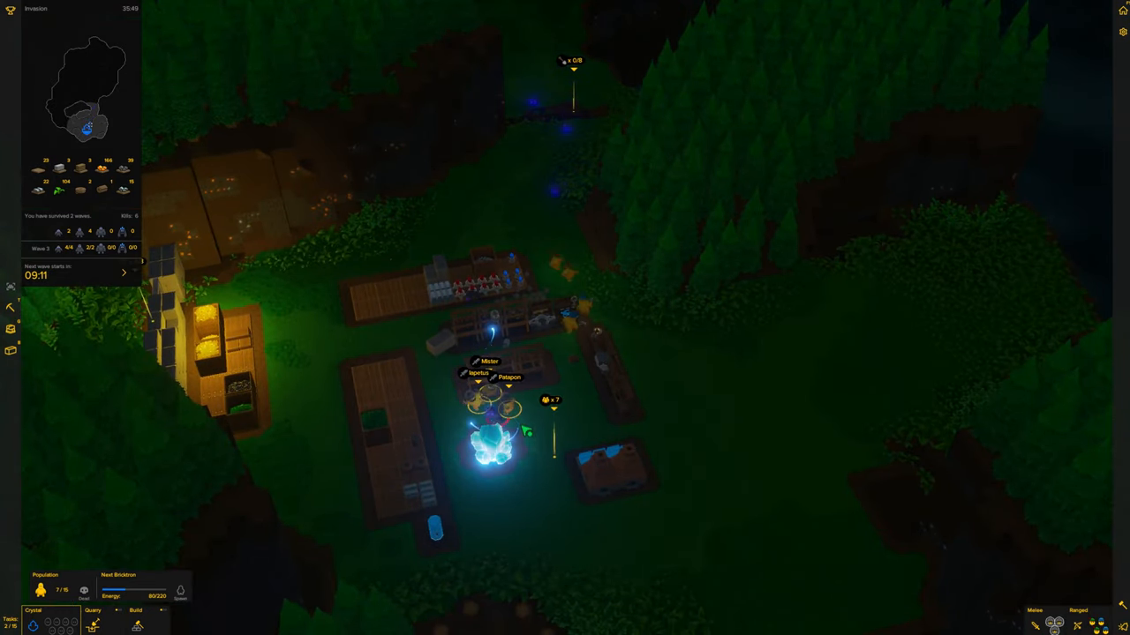
scroll(503, 425, "up", 3)
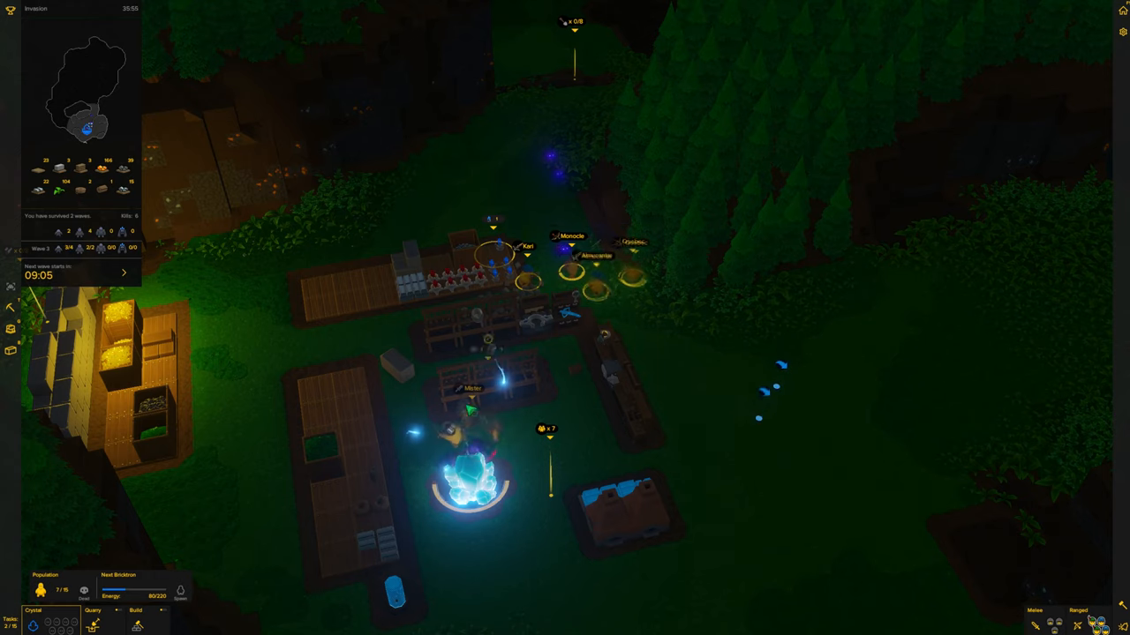
key("Tab")
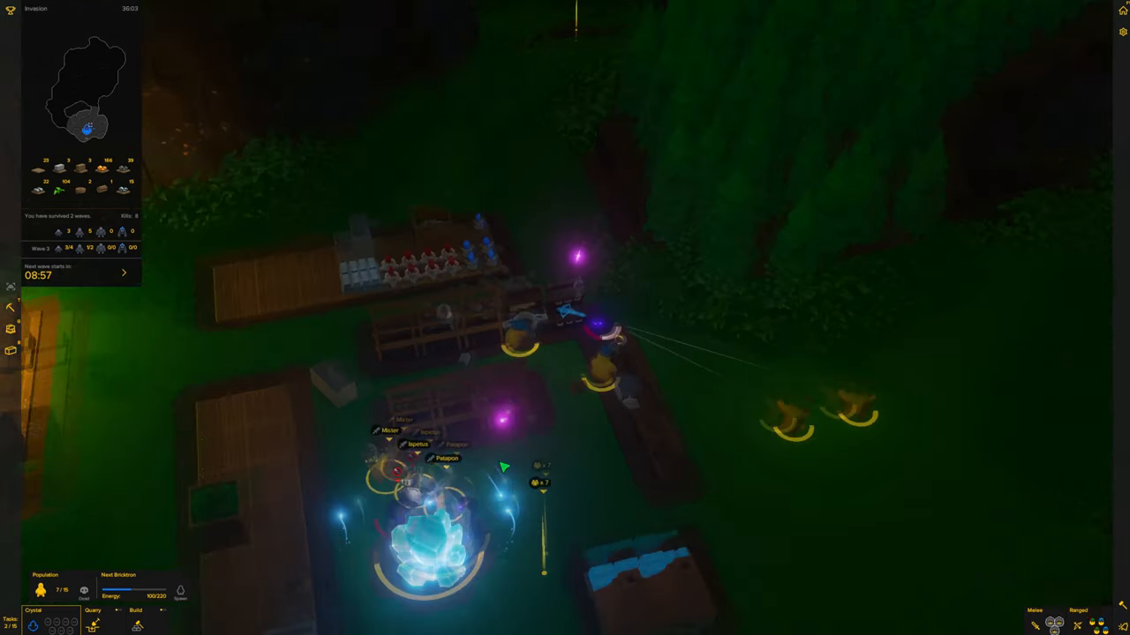
scroll(441, 428, "up", 3)
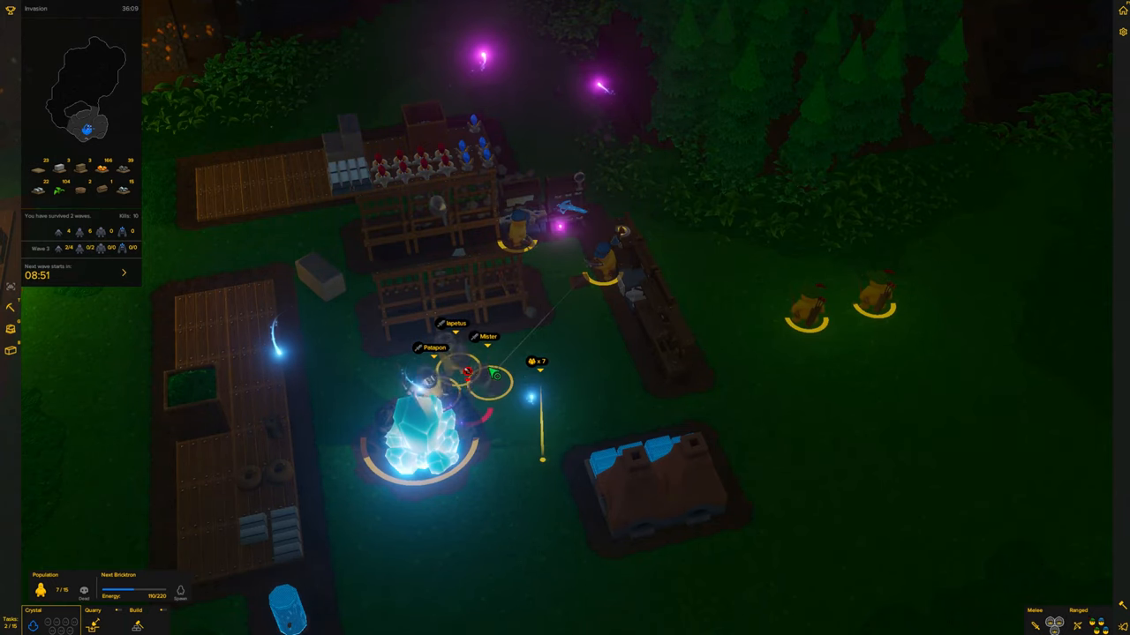
left_click_drag(488, 214, 609, 256)
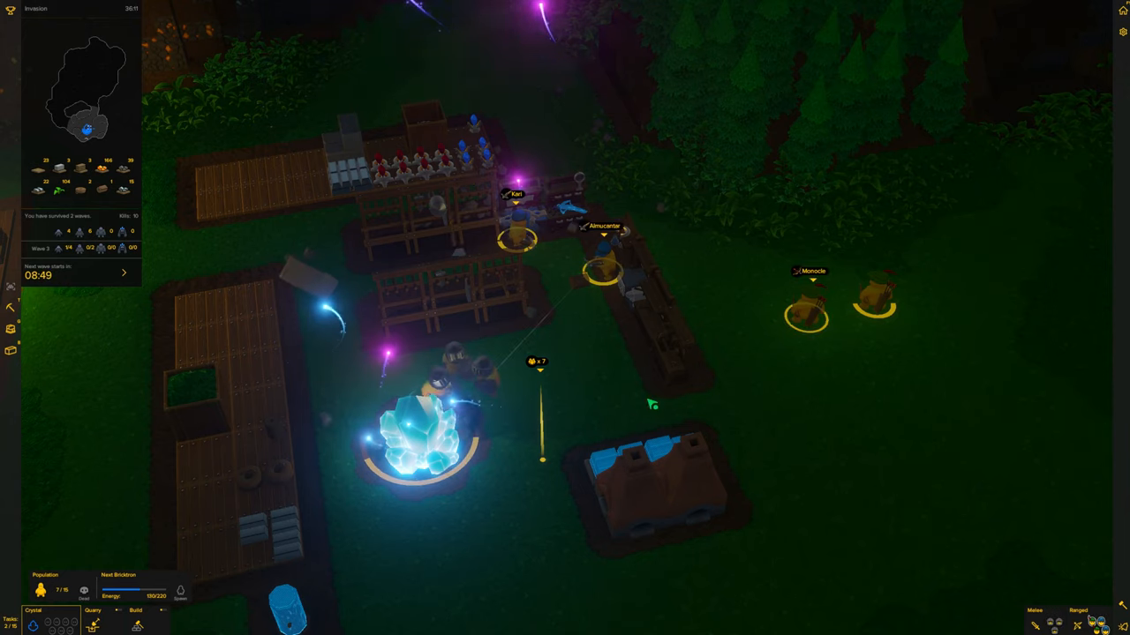
left_click(1095, 623)
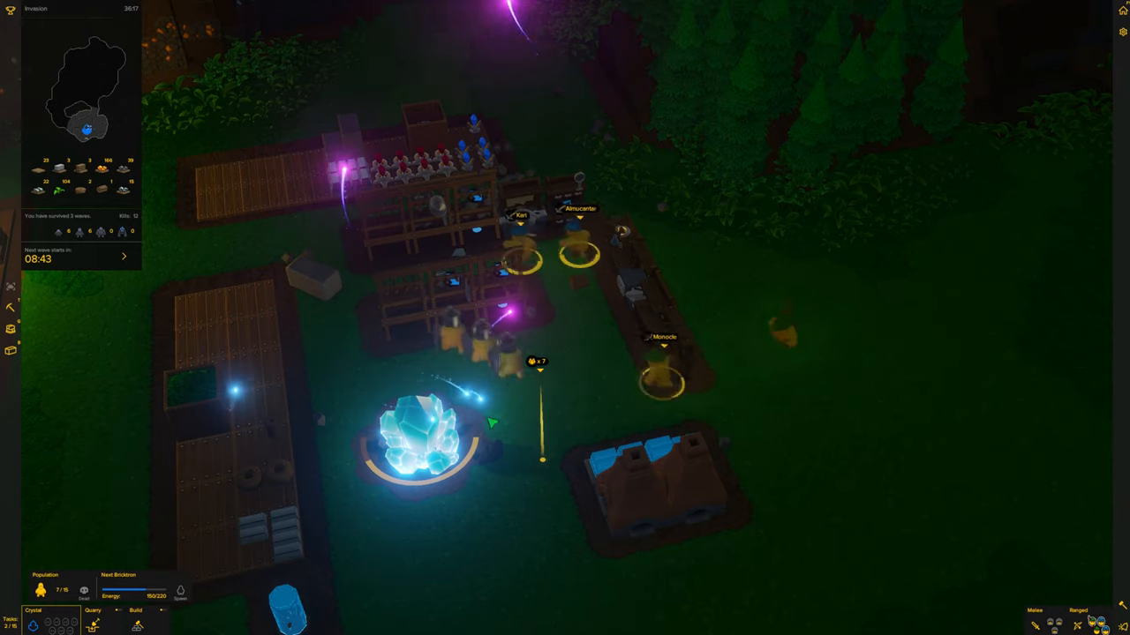
scroll(490, 424, "down", 3)
key("q")
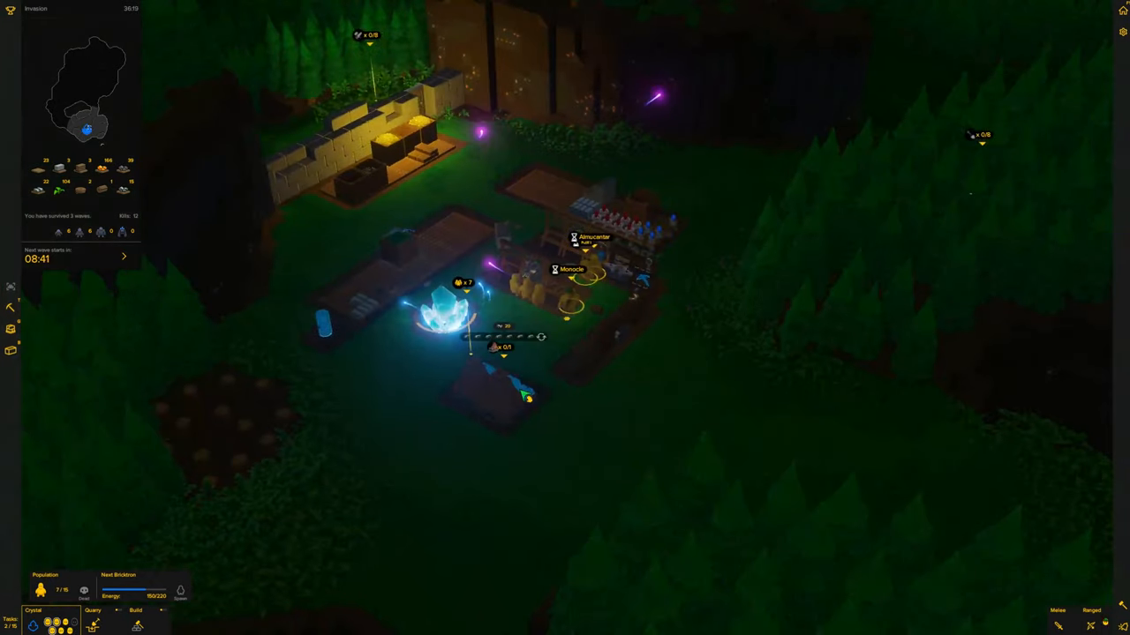
key("w")
scroll(536, 392, "up", 3)
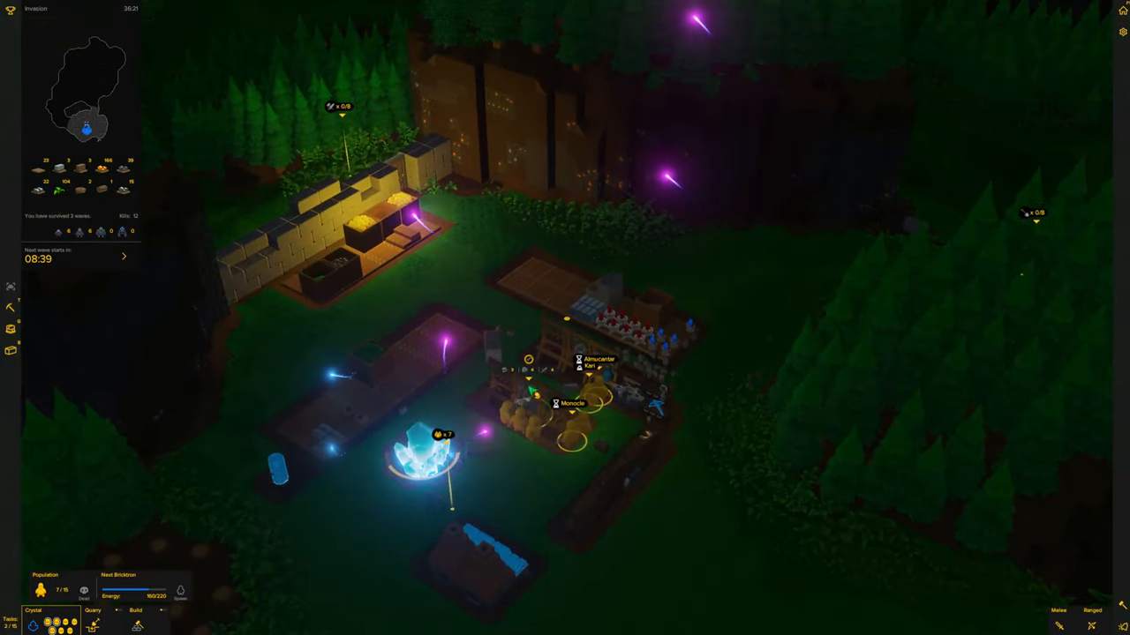
key("w")
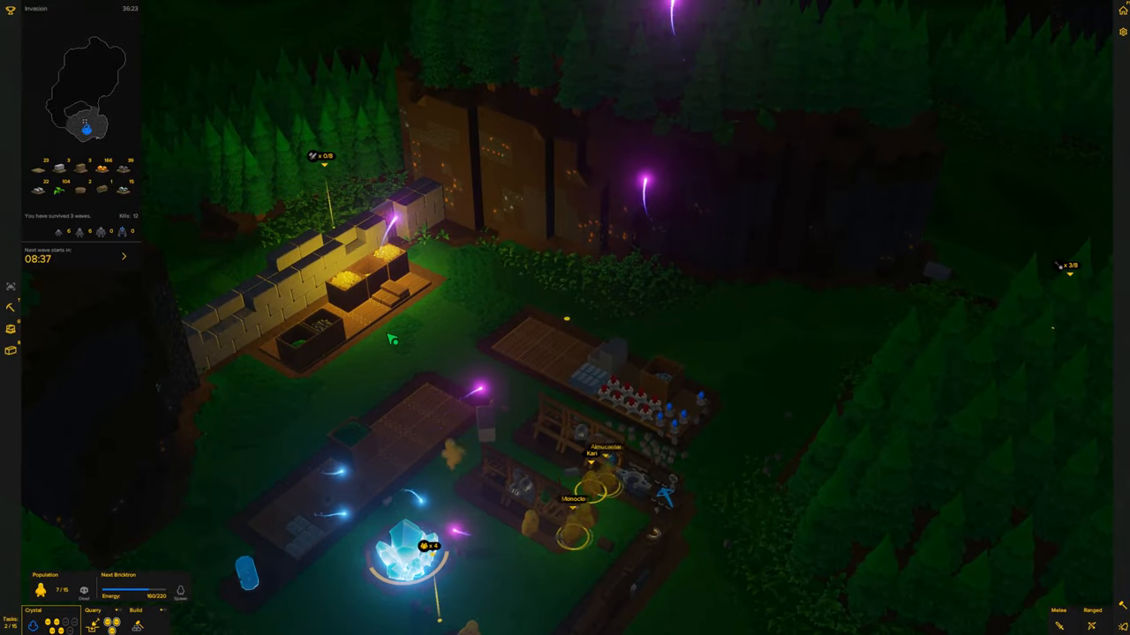
- Order the three selected workers to march from the cliff path into the base's storage area
key("w")
key("w")
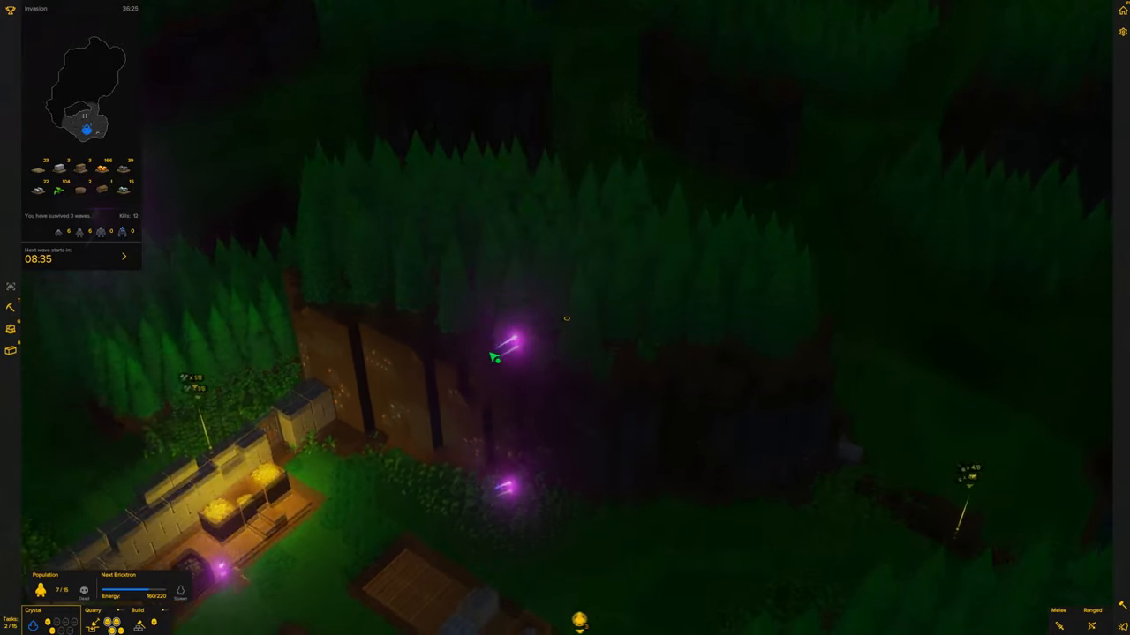
key("s")
key("s")
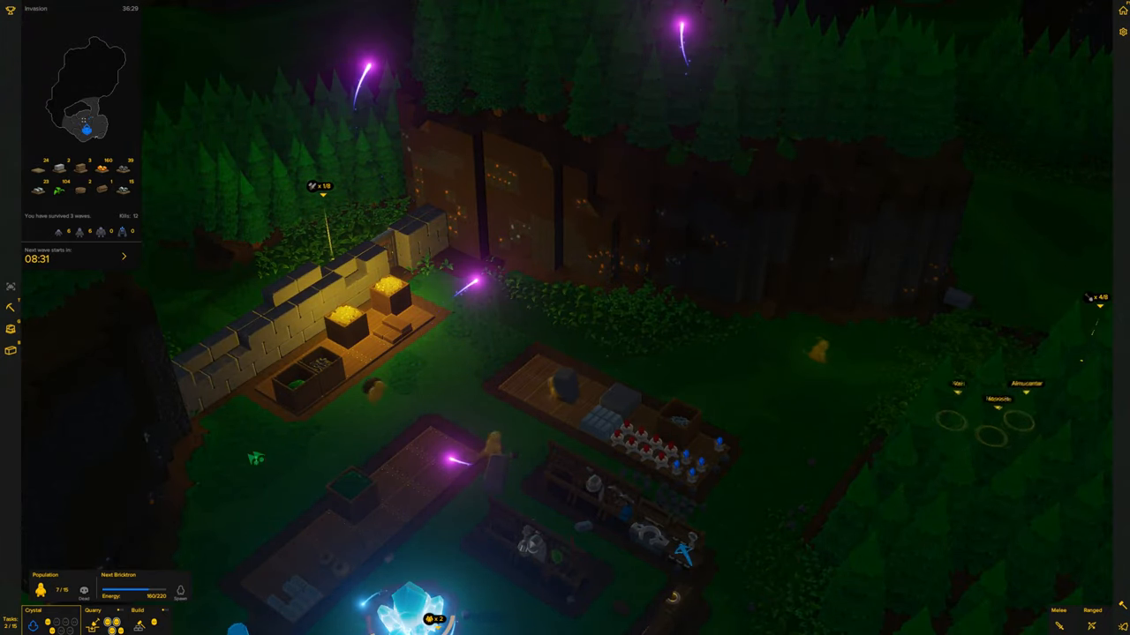
scroll(254, 458, "down", 3)
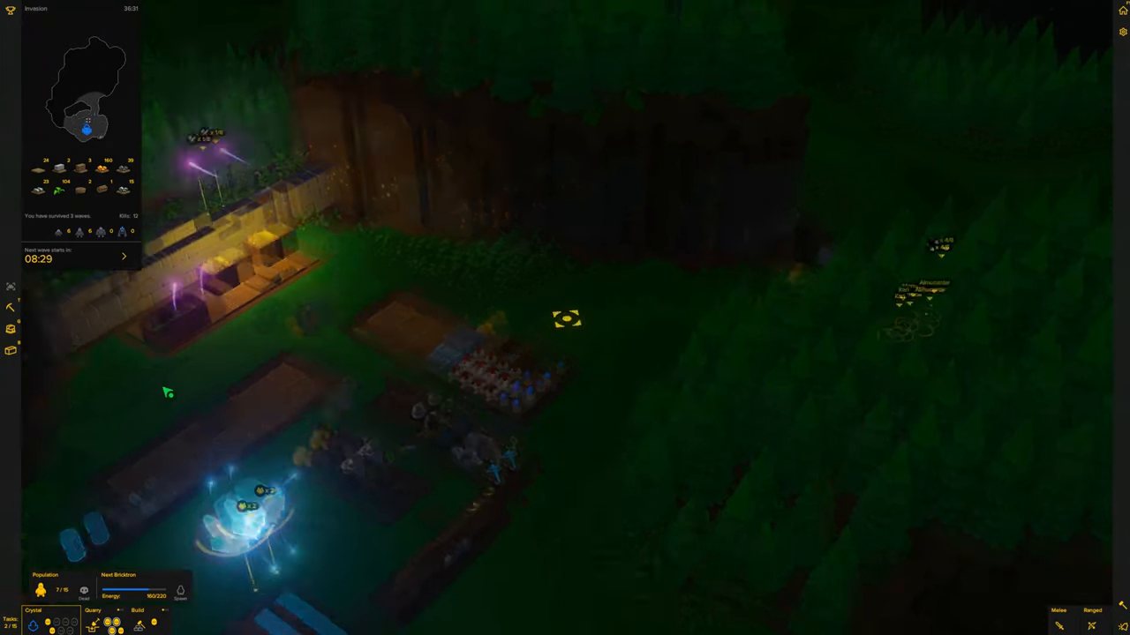
key("e")
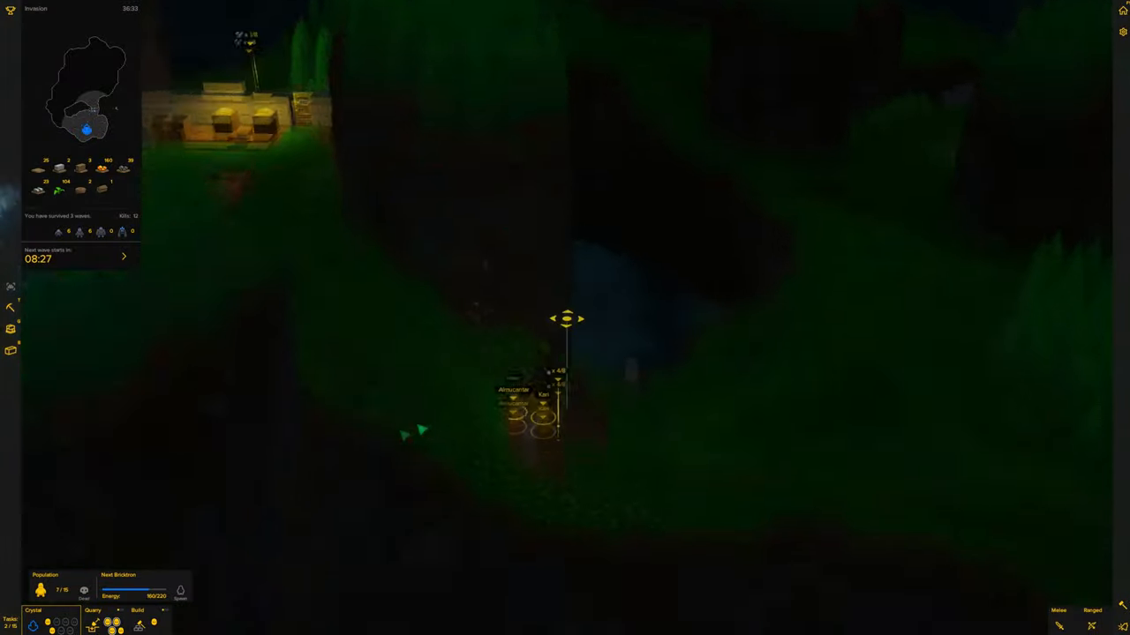
scroll(415, 419, "down", 4)
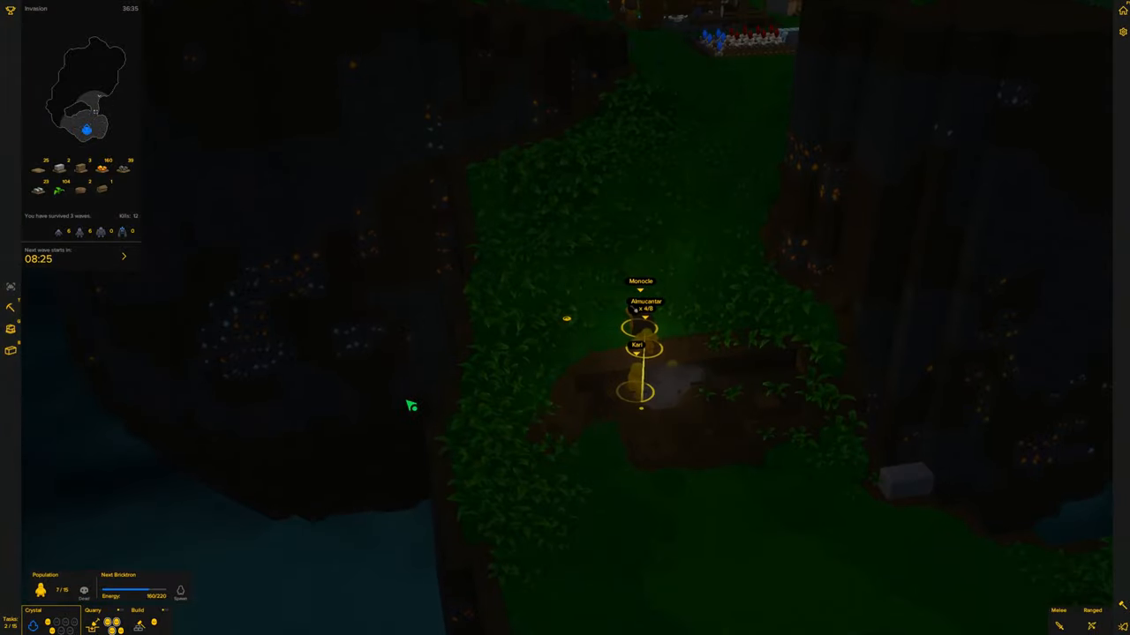
scroll(410, 405, "up", 4)
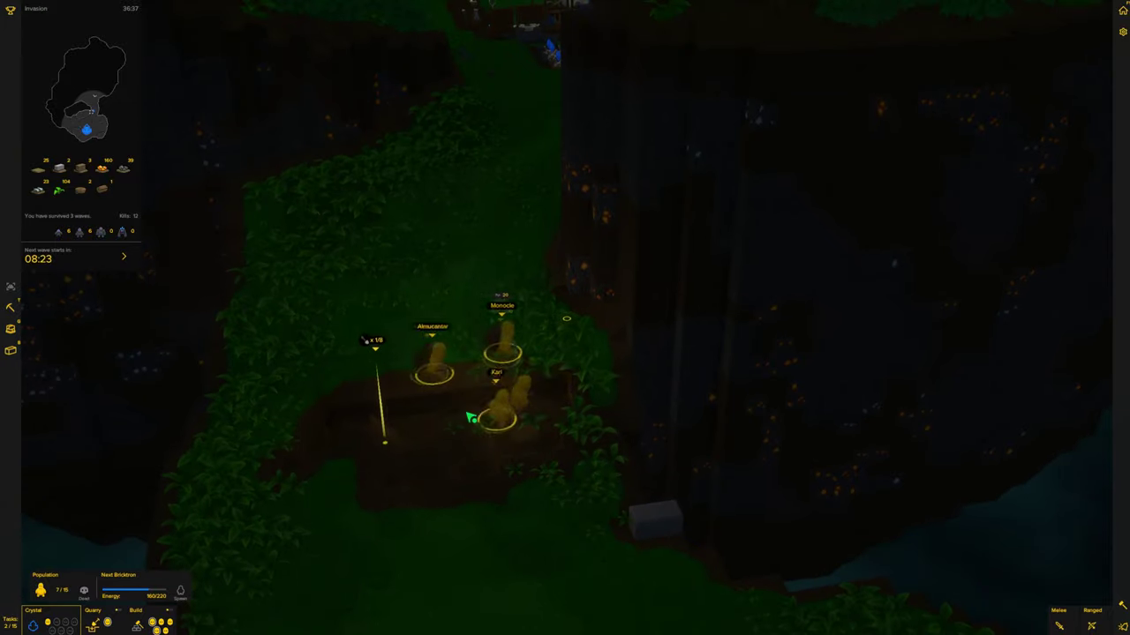
right_click(470, 418)
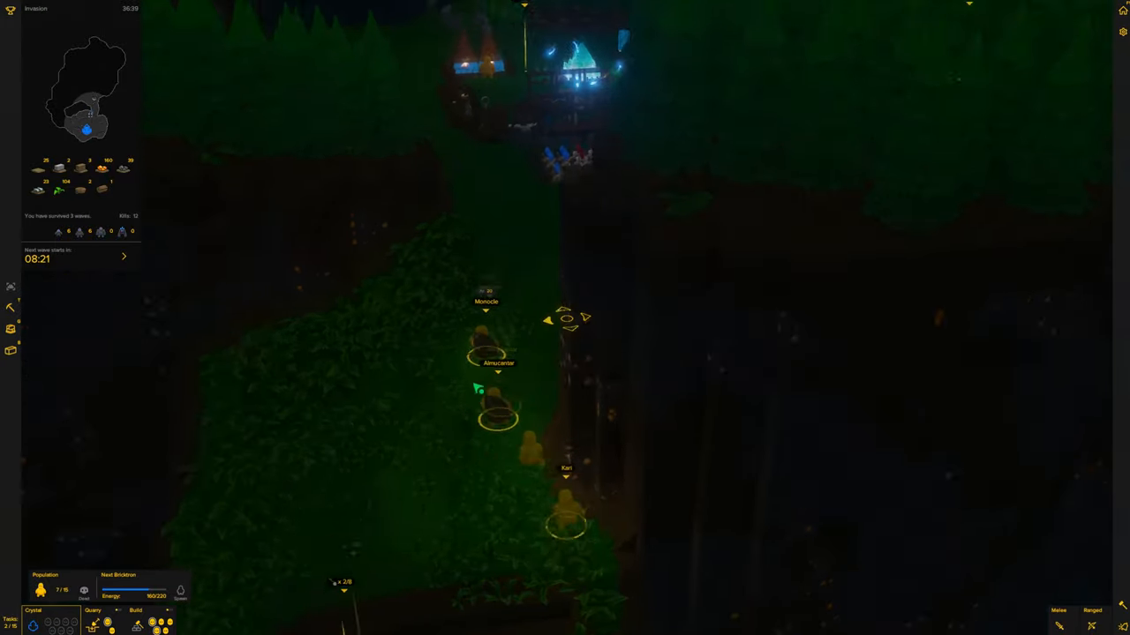
key("e")
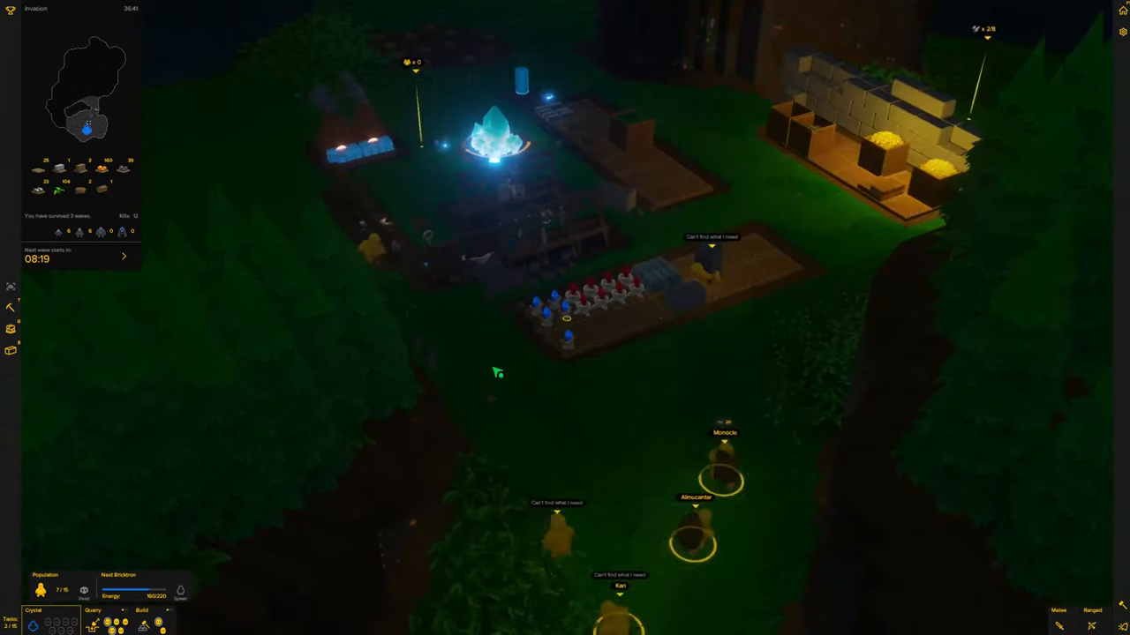
scroll(496, 372, "up", 3)
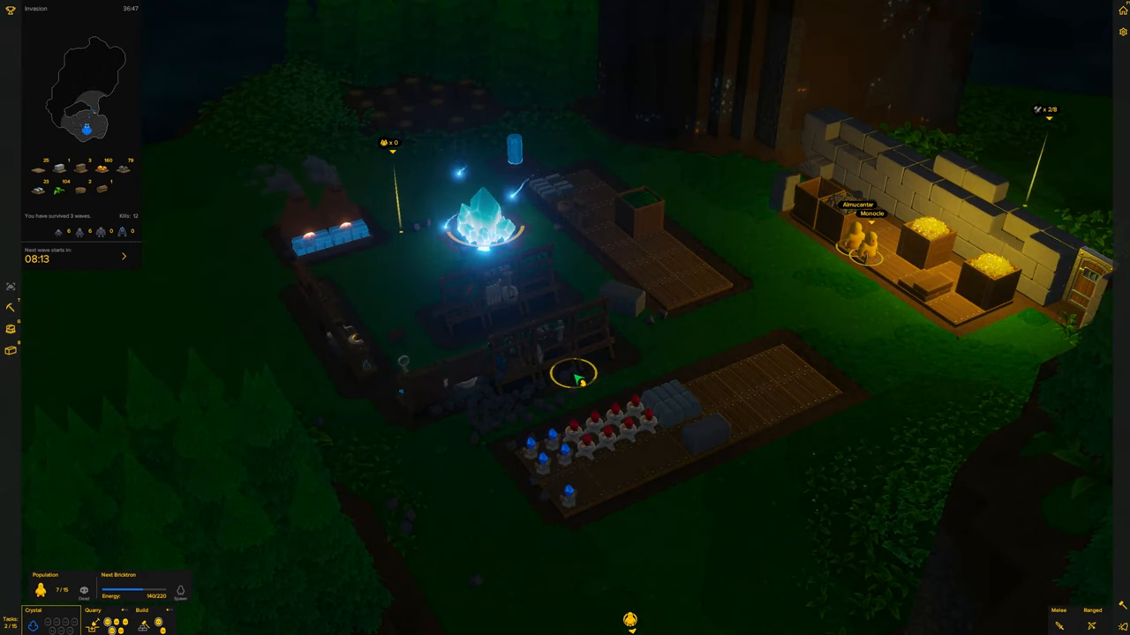
scroll(578, 377, "down", 2)
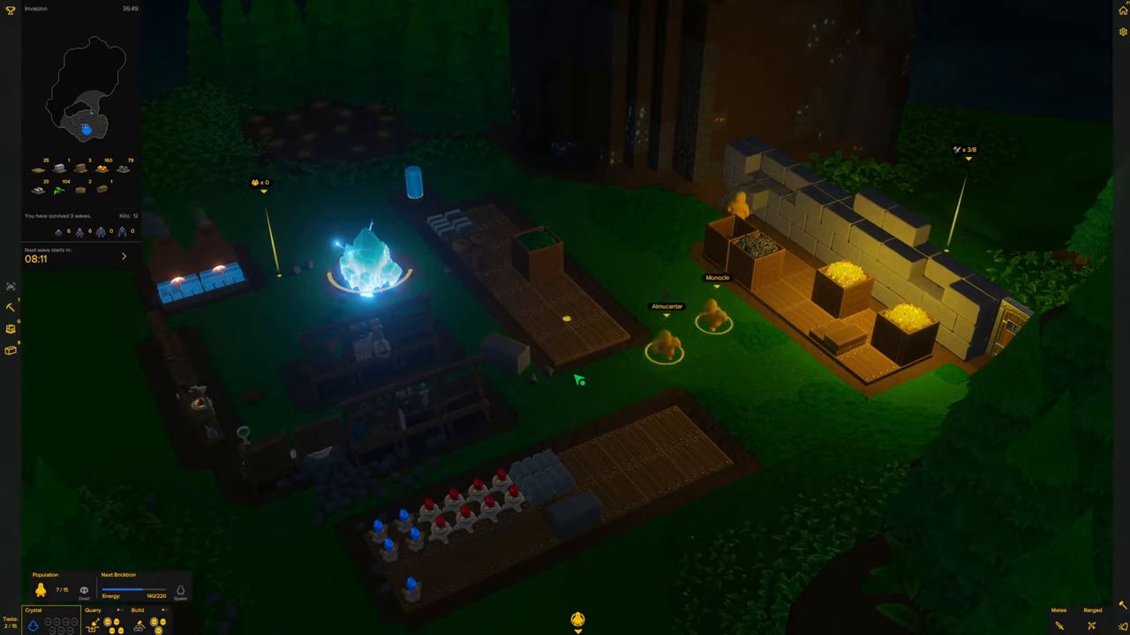
scroll(439, 330, "down", 3)
scroll(433, 327, "down", 3)
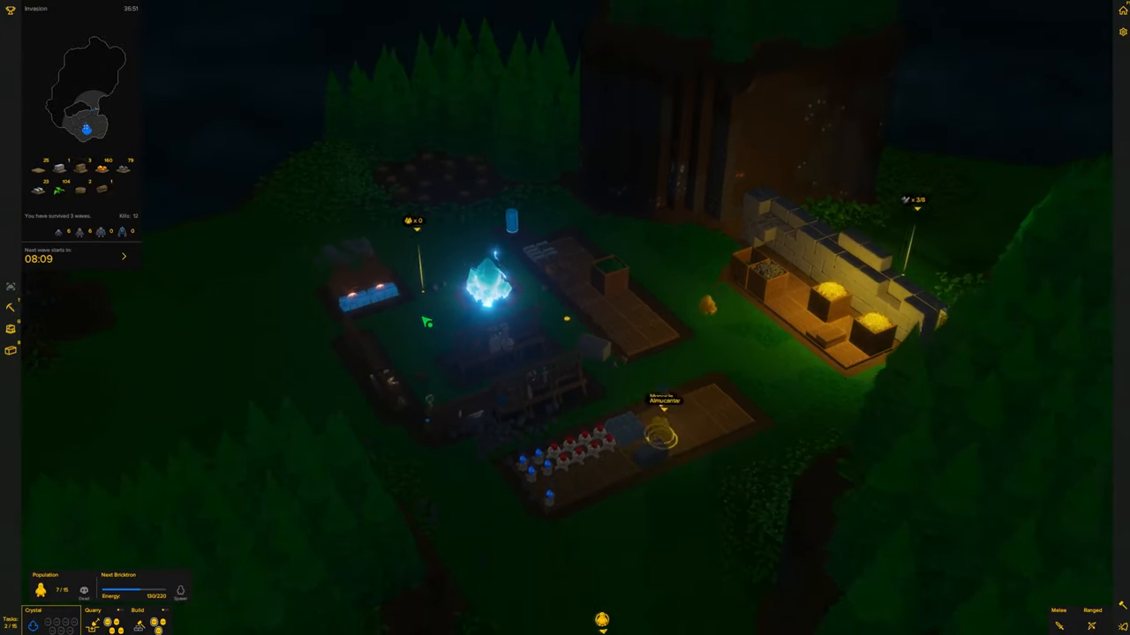
scroll(426, 323, "up", 2)
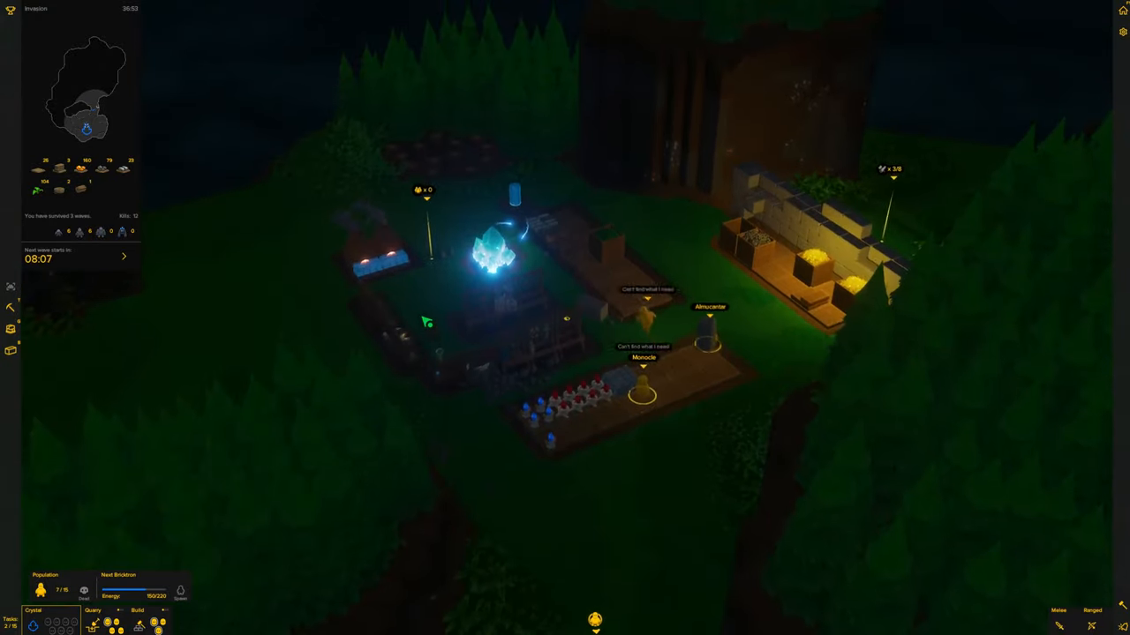
scroll(426, 323, "down", 2)
scroll(426, 323, "down", 3)
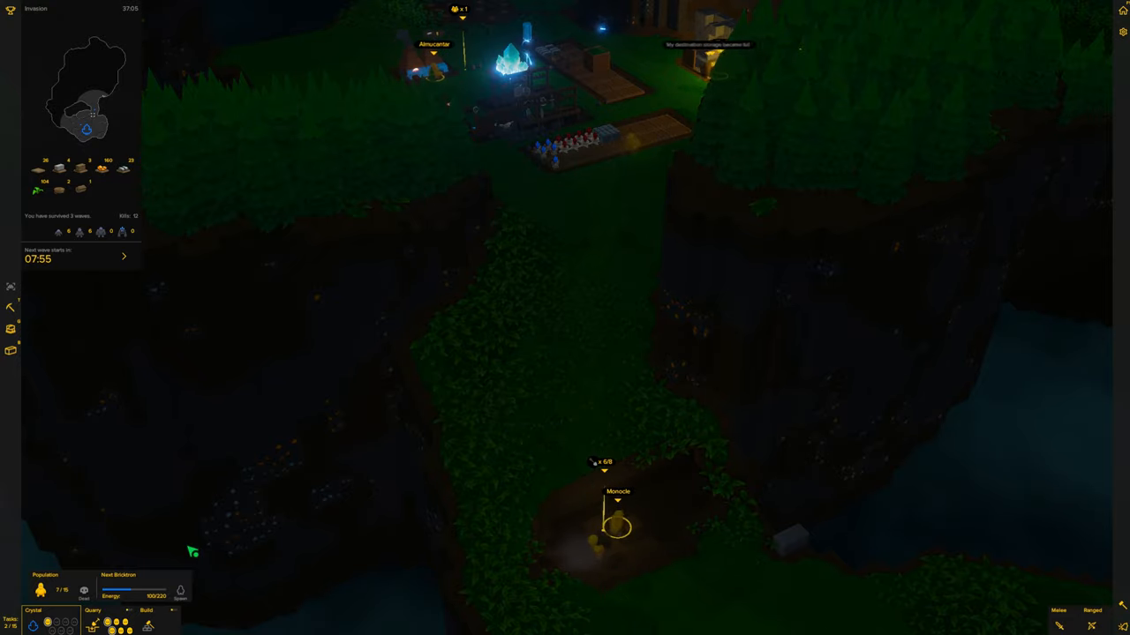
scroll(201, 514, "up", 3)
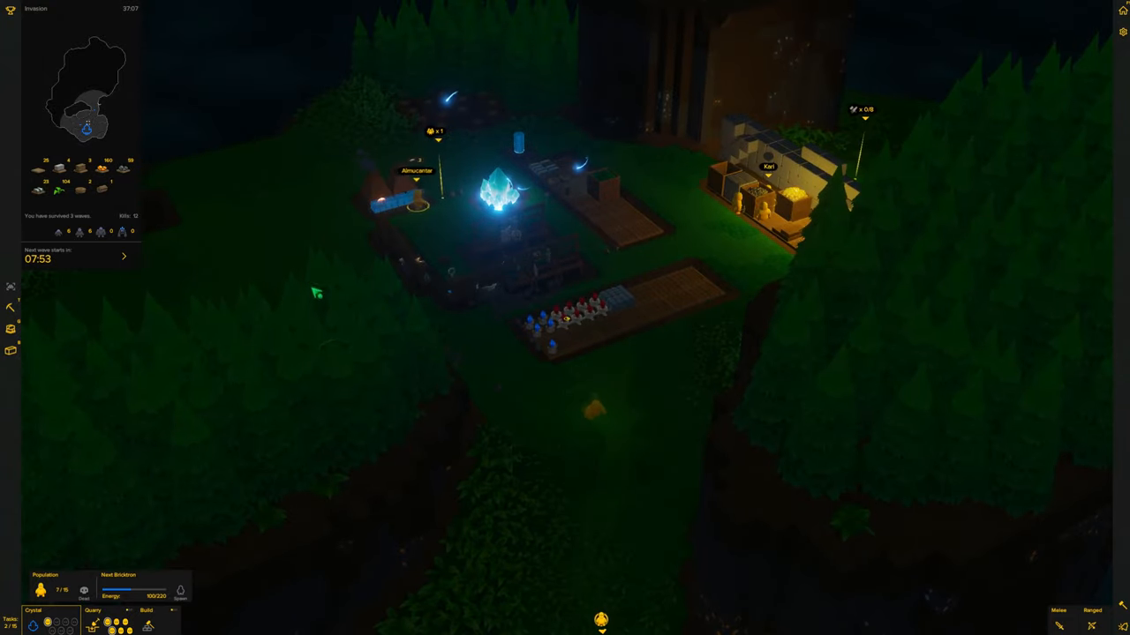
- Bring the view back over the base, selecting the worker beside the crop field on the way
left_click_drag(318, 293, 411, 362)
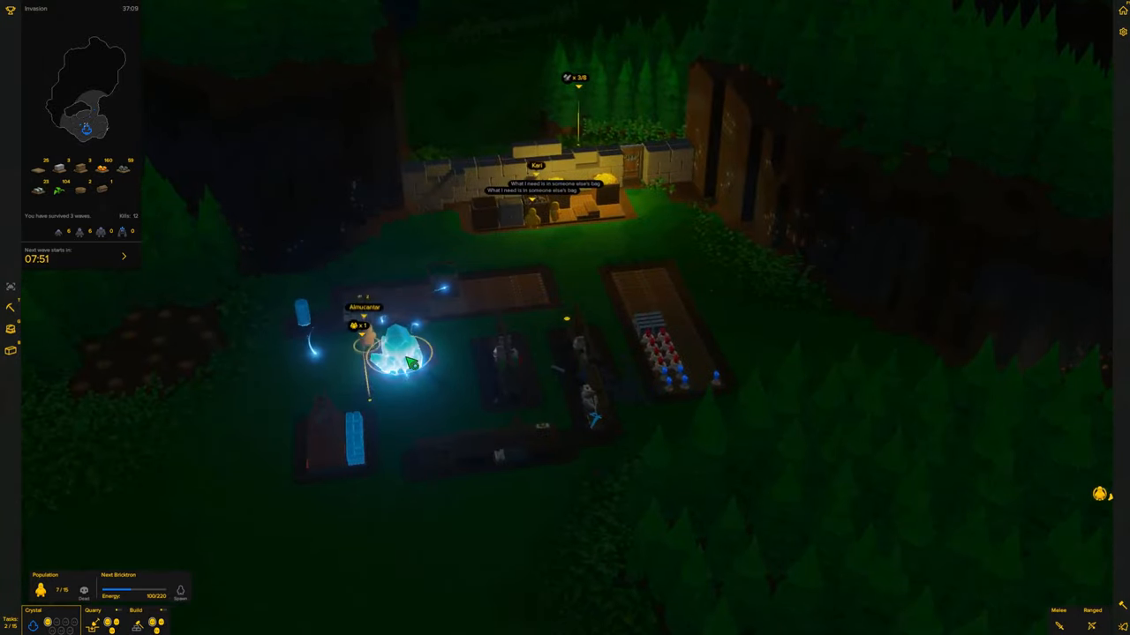
scroll(410, 361, "down", 2)
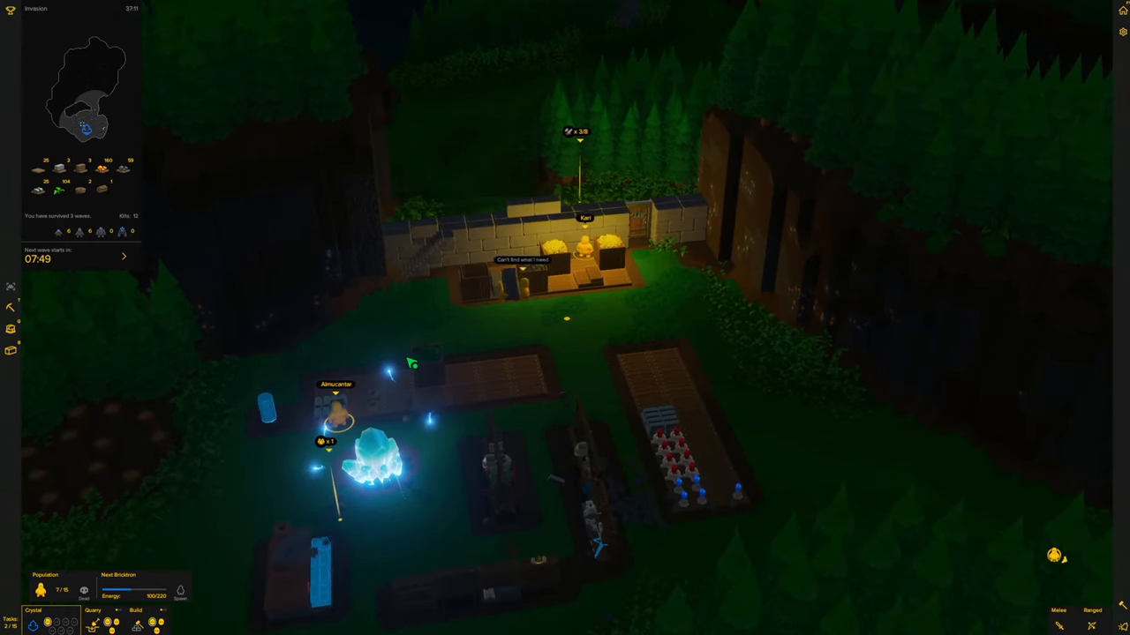
scroll(411, 361, "up", 2)
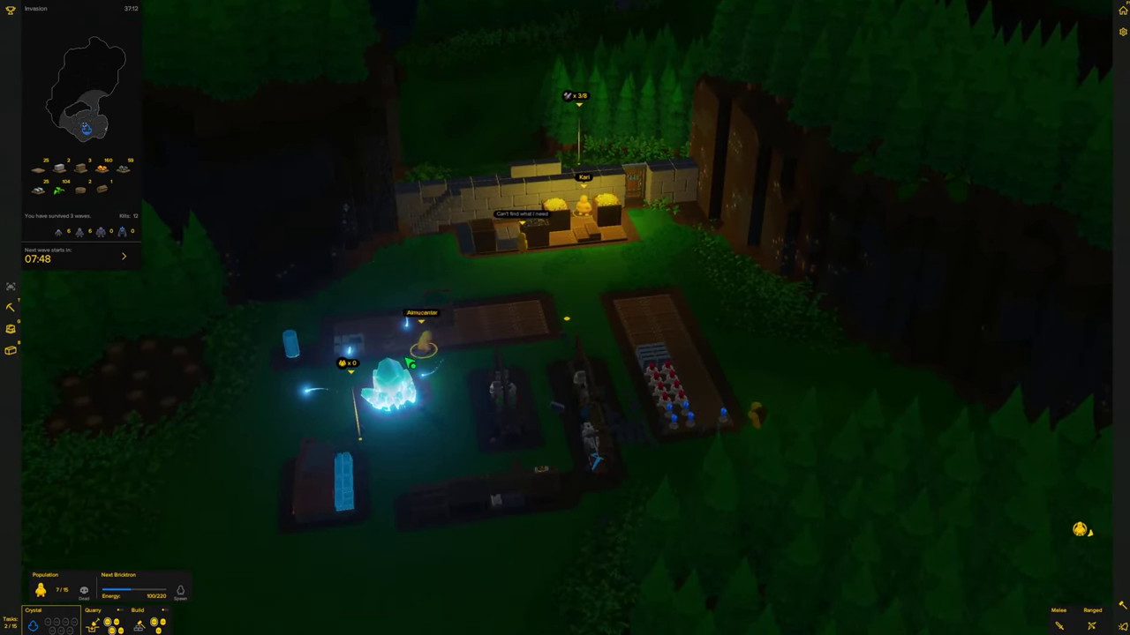
scroll(411, 362, "down", 1)
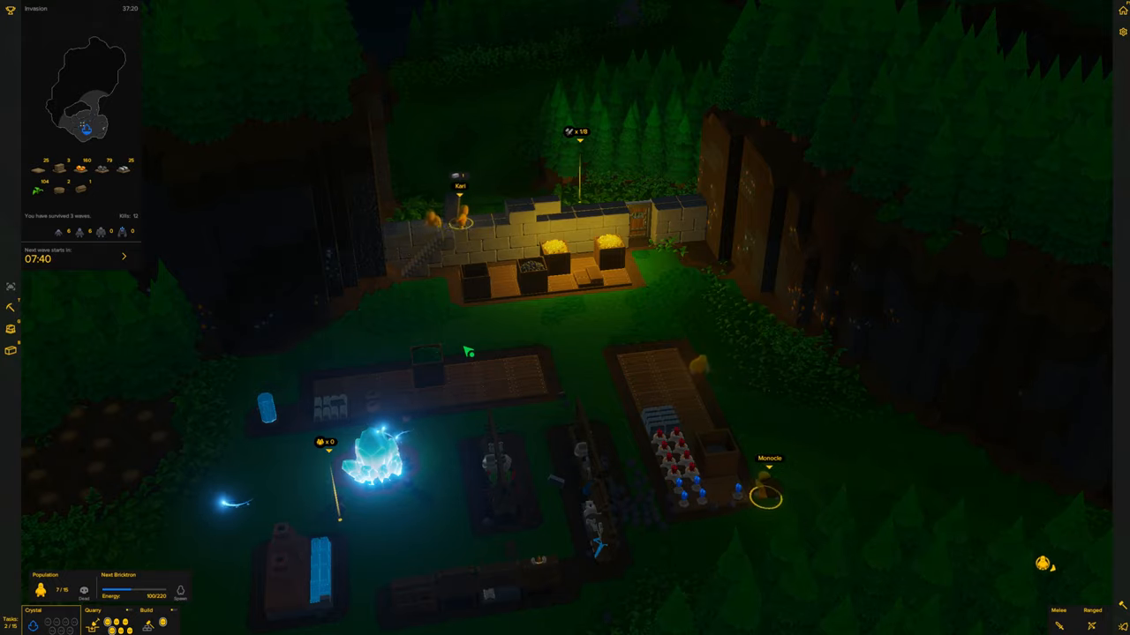
key("s")
key("s")
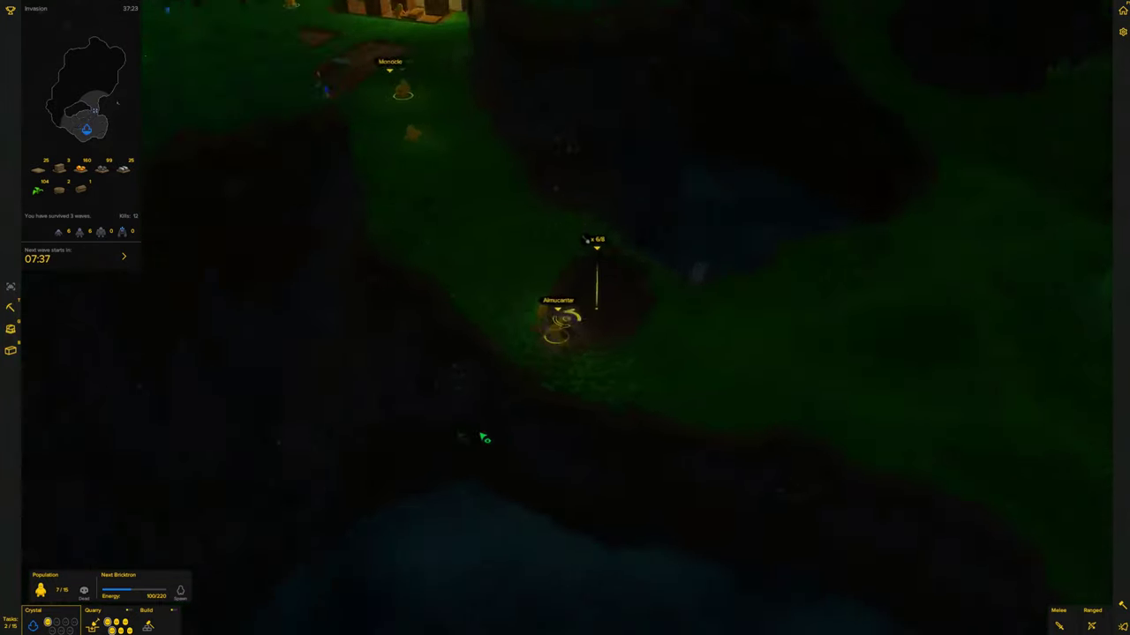
scroll(484, 438, "down", 3)
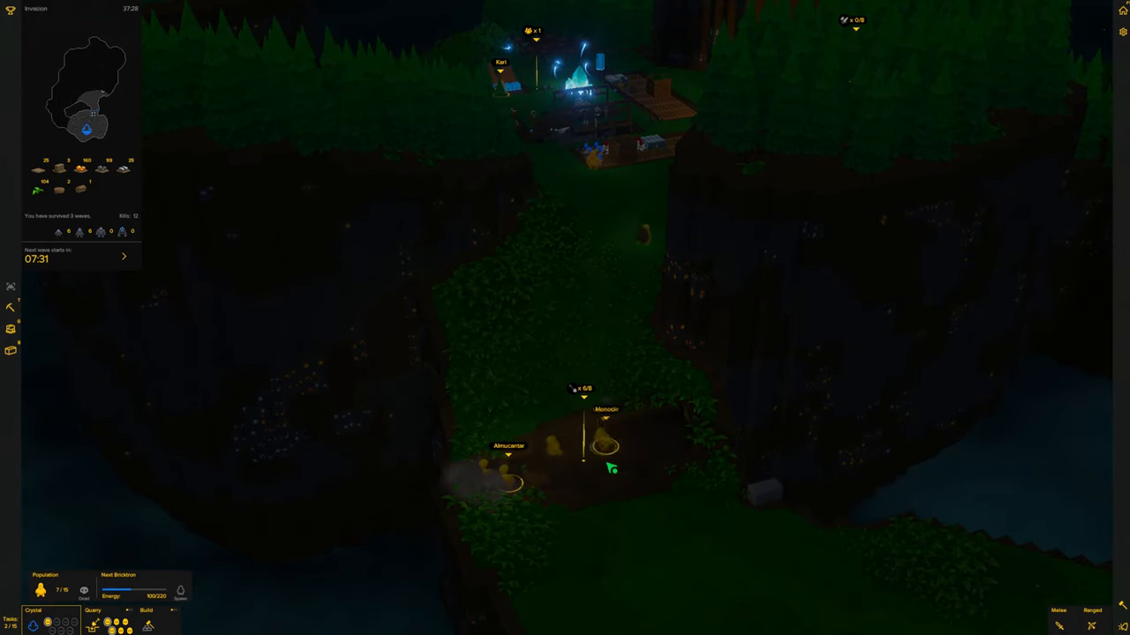
key("w")
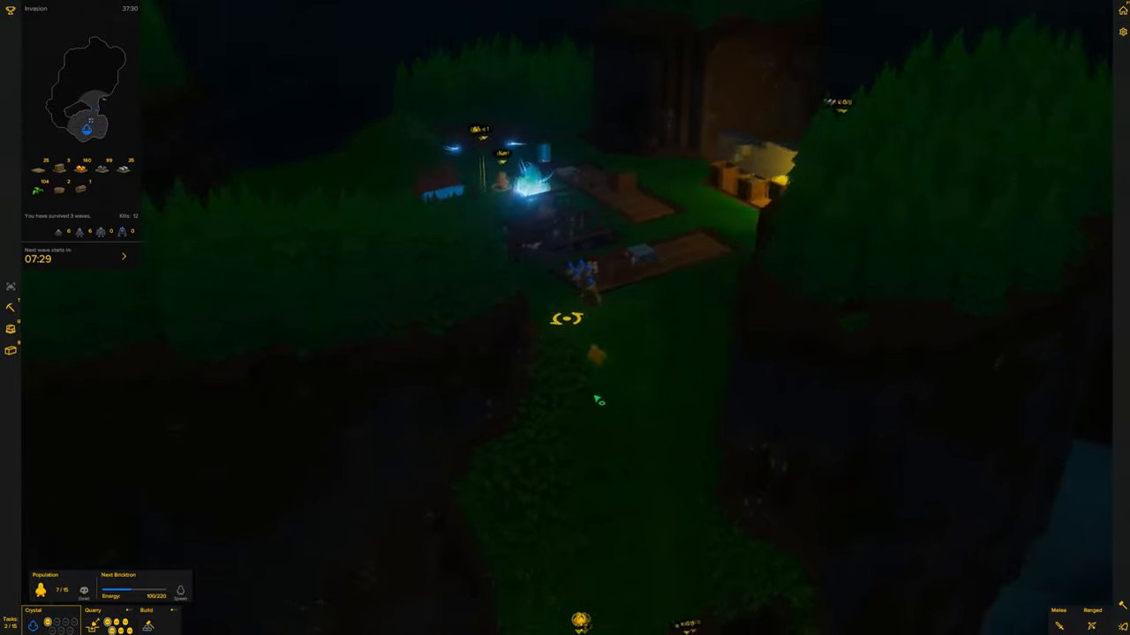
left_click(599, 402)
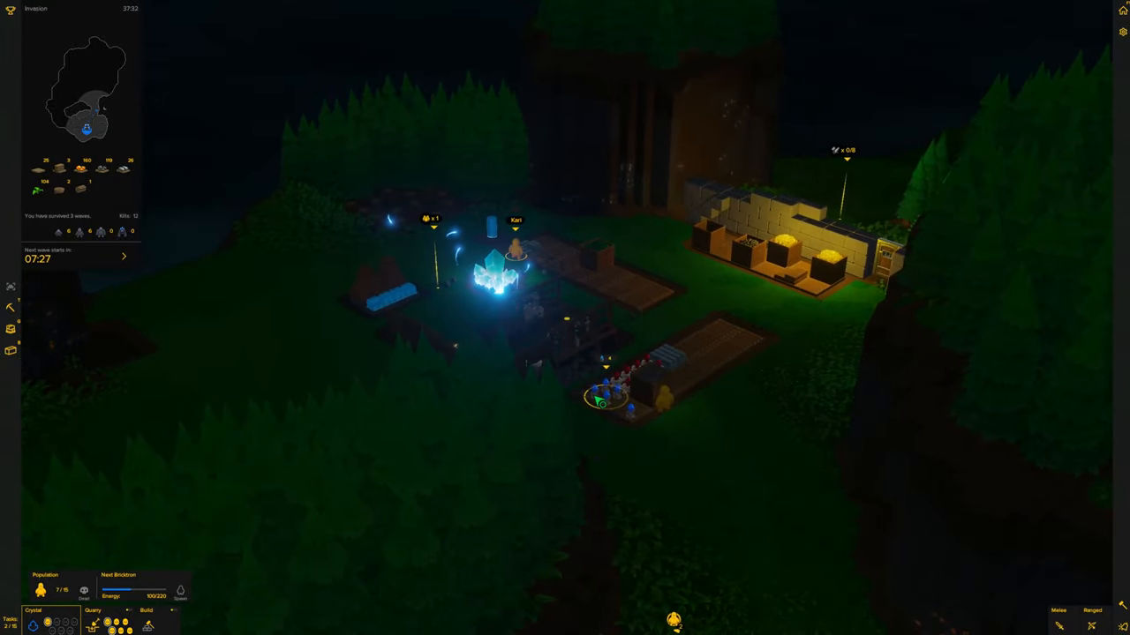
key("s")
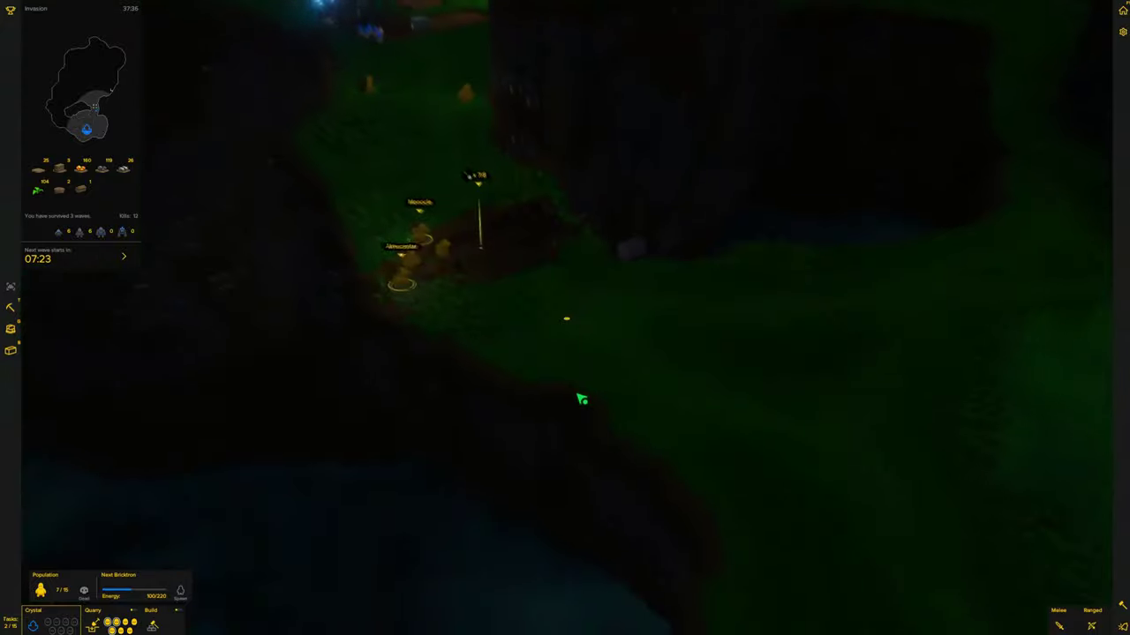
key("w")
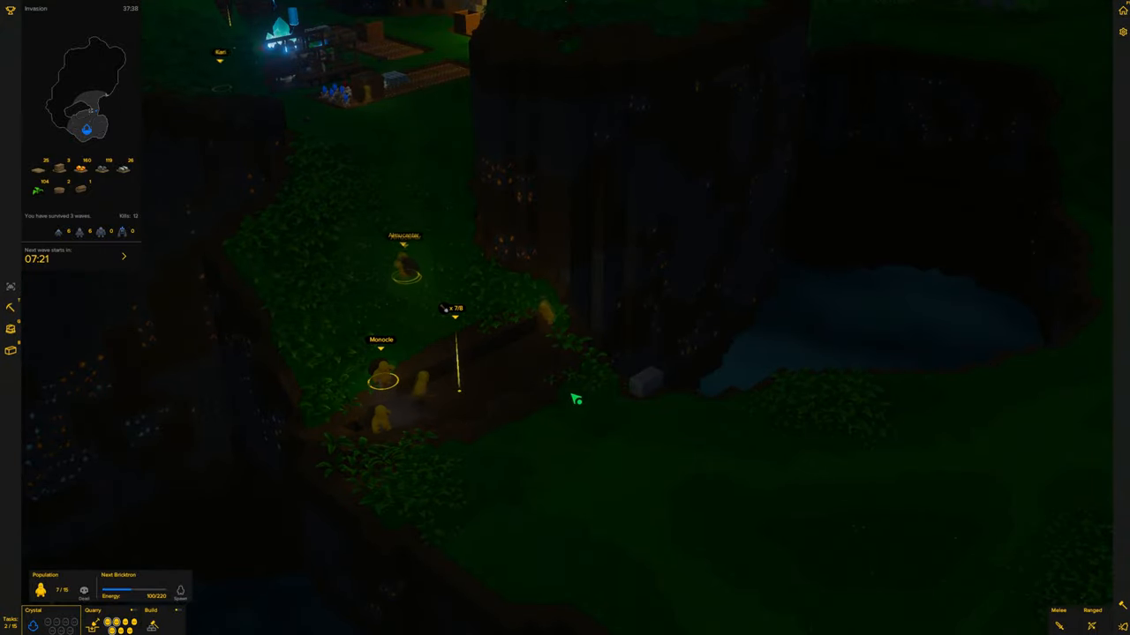
key("w")
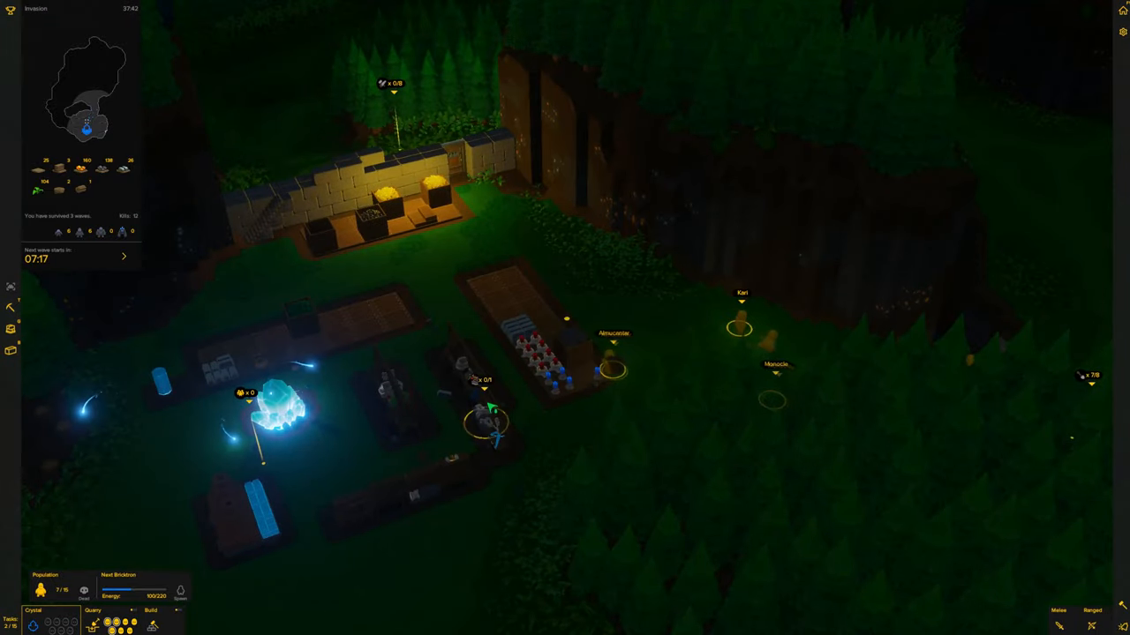
- Queue one more Healing Ward at the altar, then deselect it
left_click(493, 408)
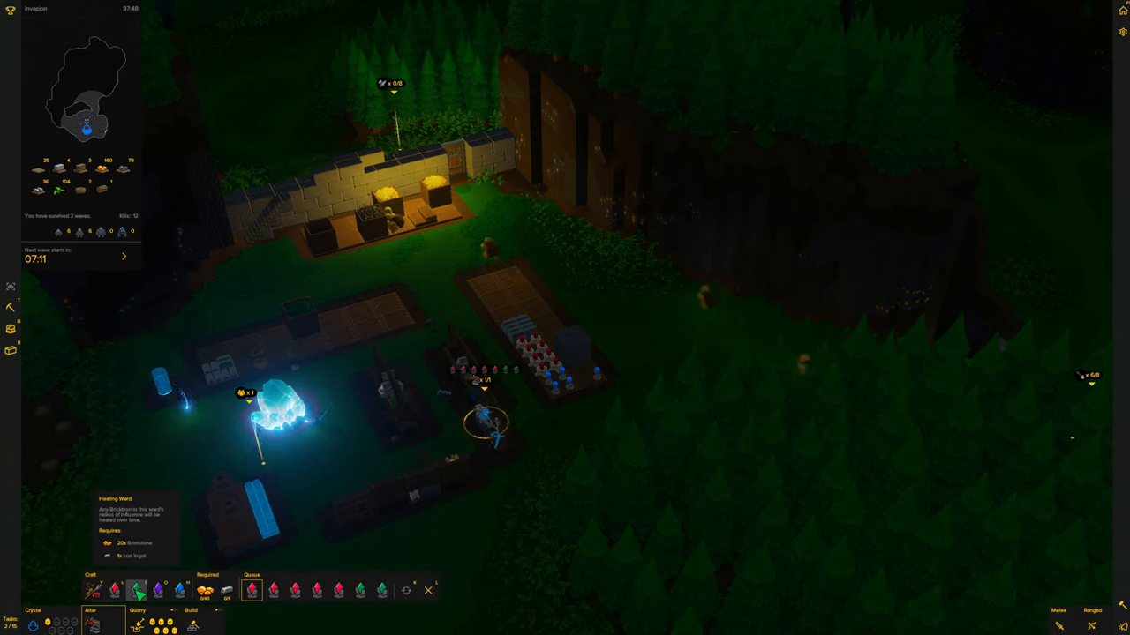
left_click(138, 590)
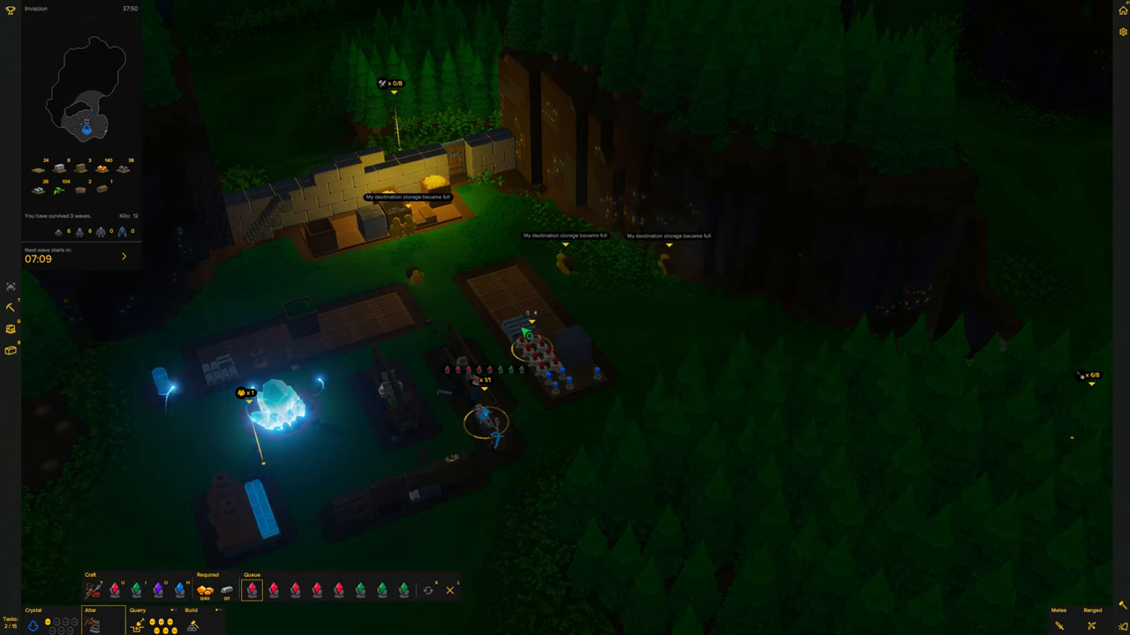
left_click(556, 300)
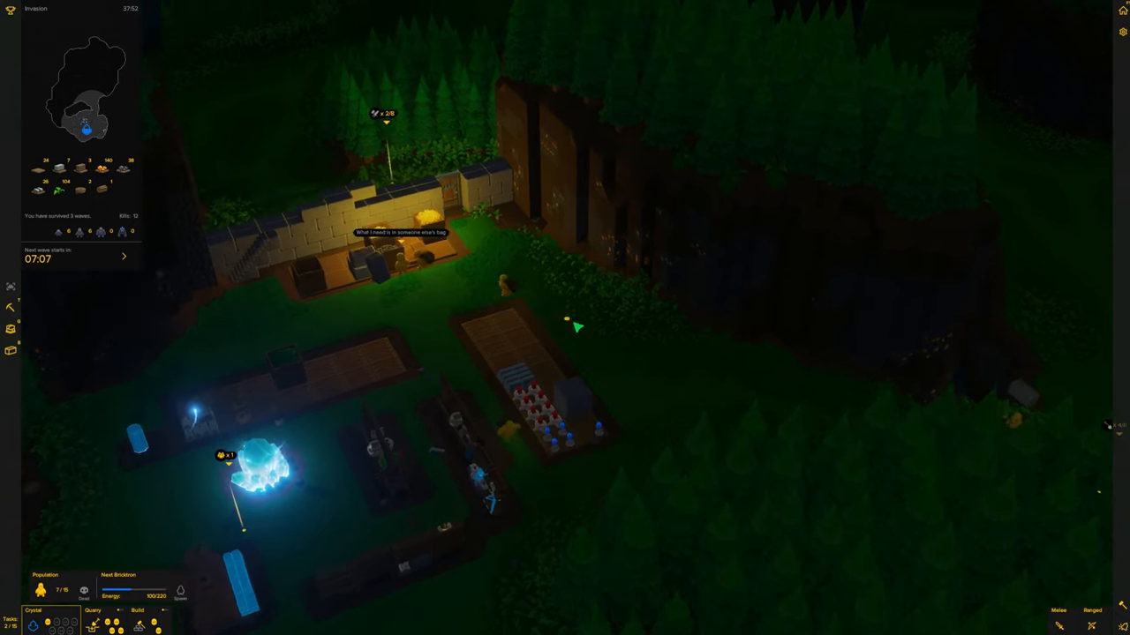
key("w")
key("w")
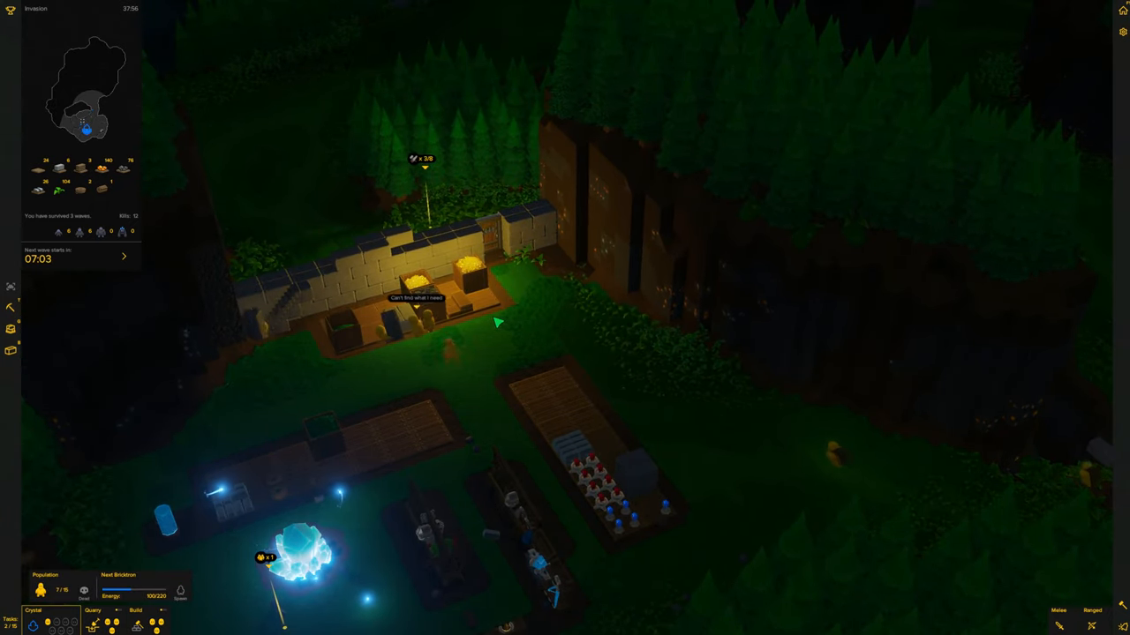
key("s")
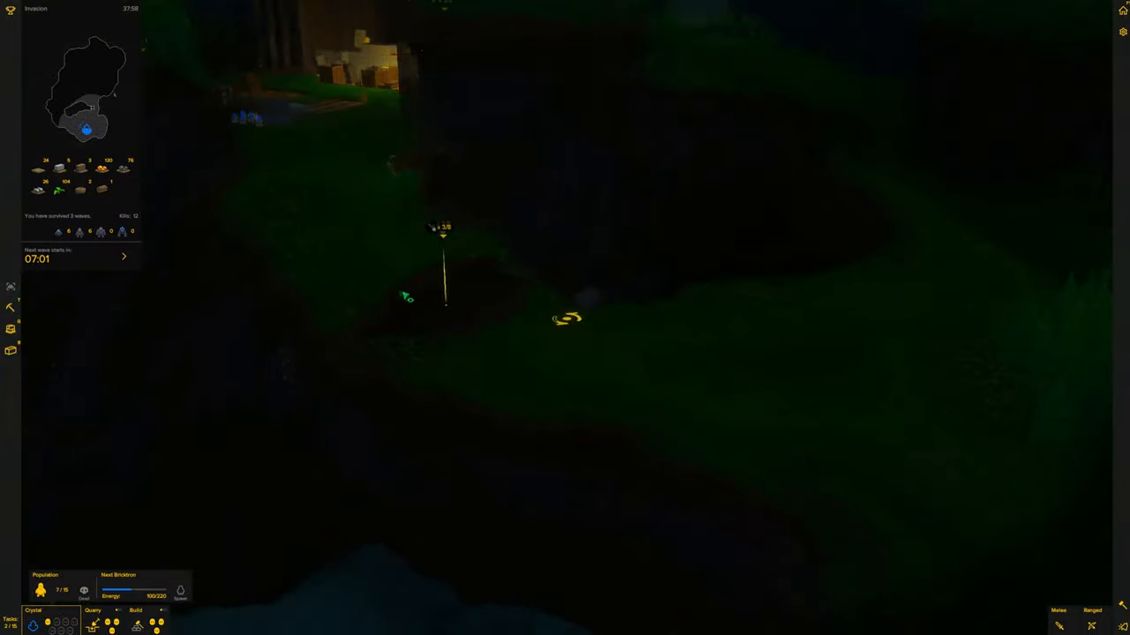
key("w")
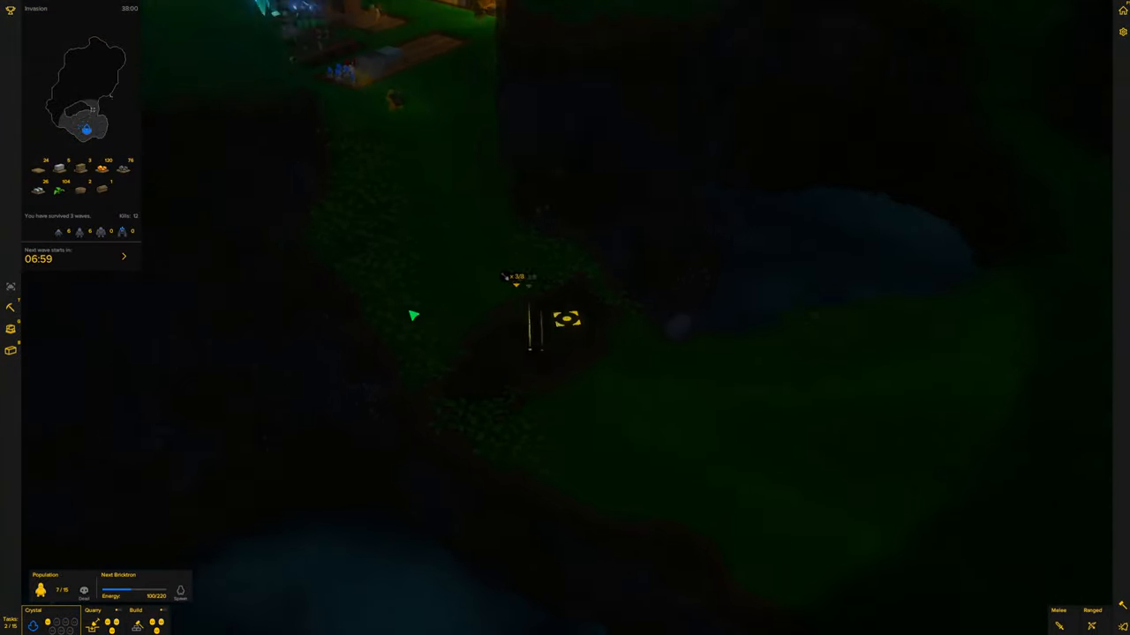
key("w")
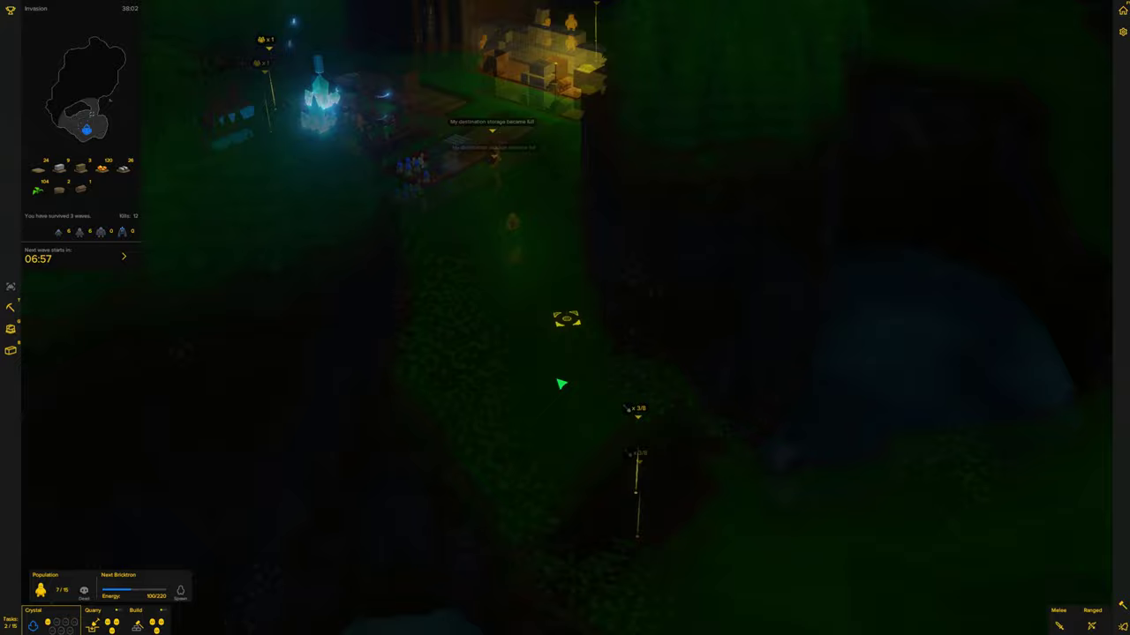
key("q")
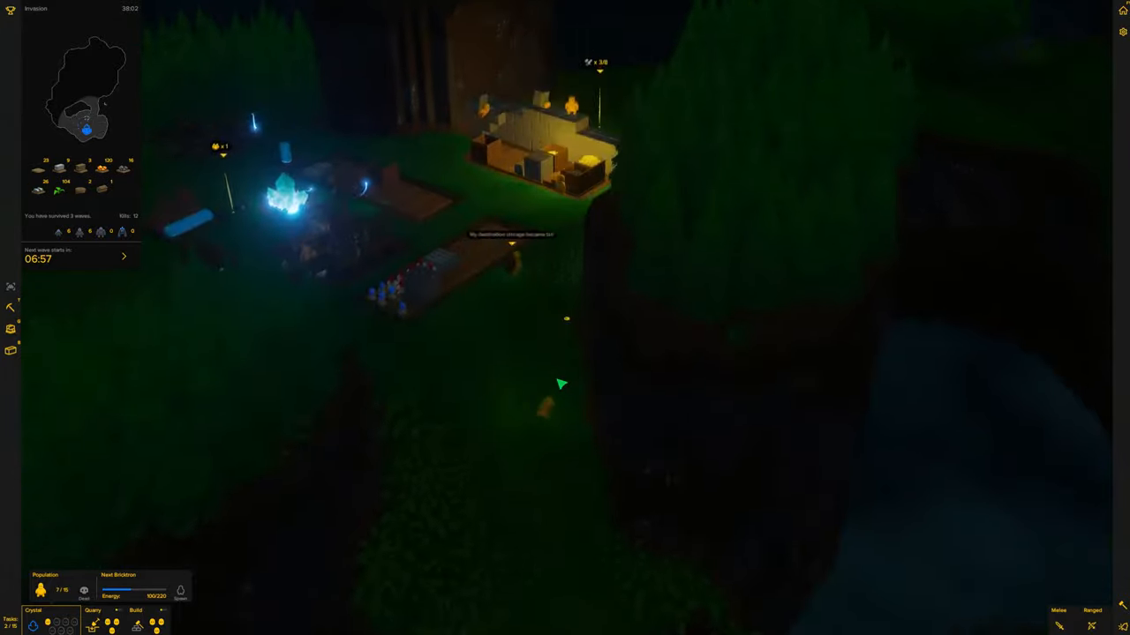
key("q")
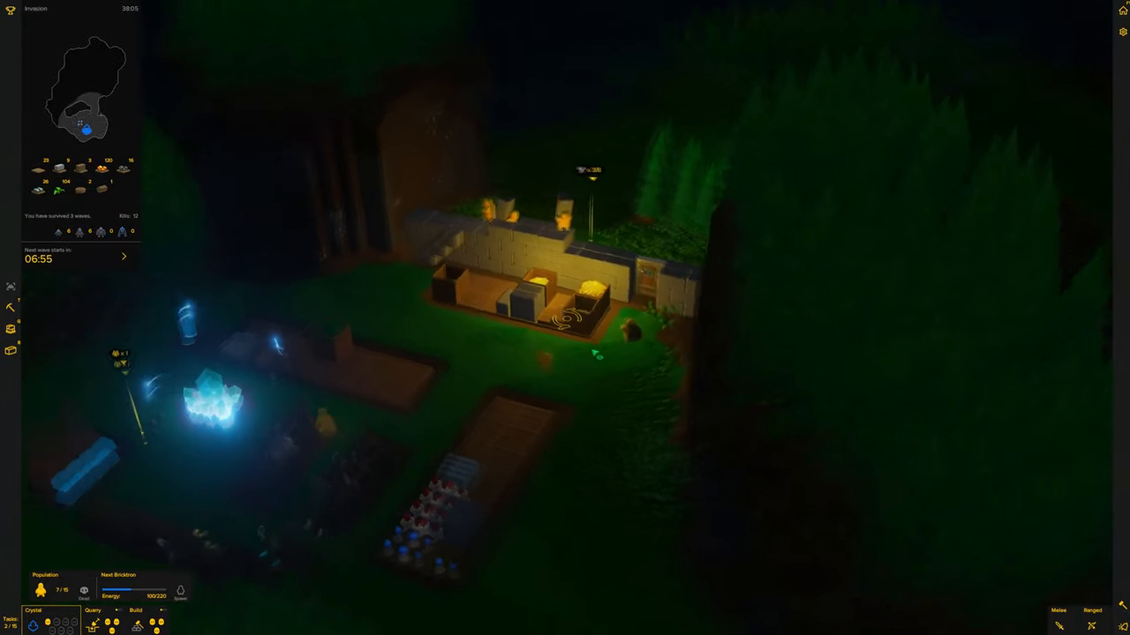
key("w")
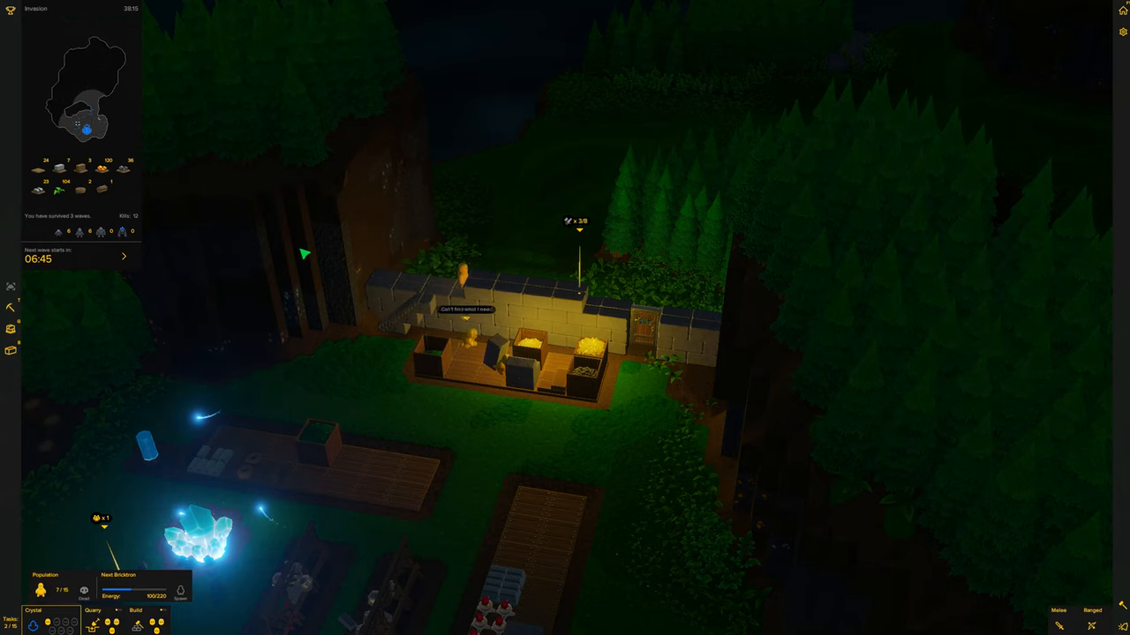
scroll(302, 254, "down", 3)
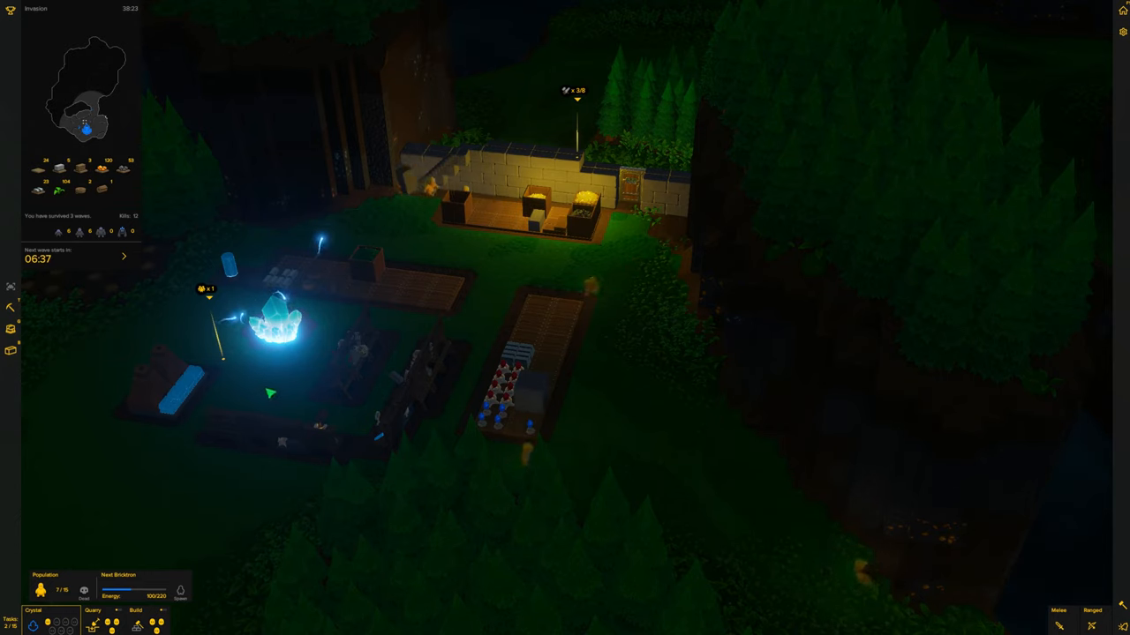
scroll(366, 375, "down", 3)
scroll(366, 375, "up", 2)
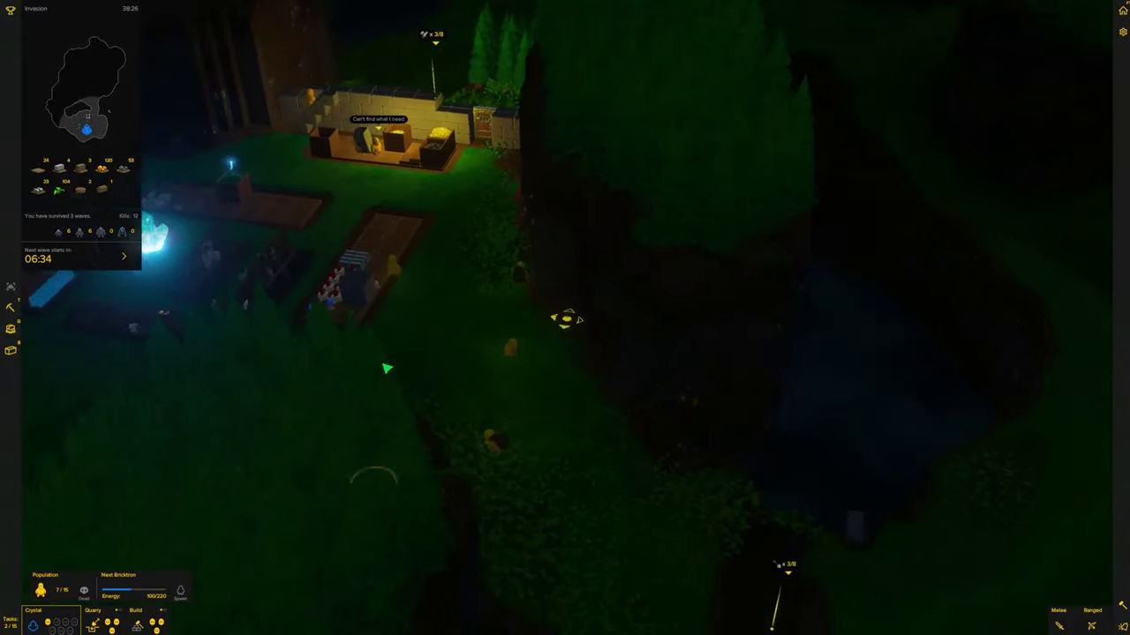
scroll(371, 367, "up", 3)
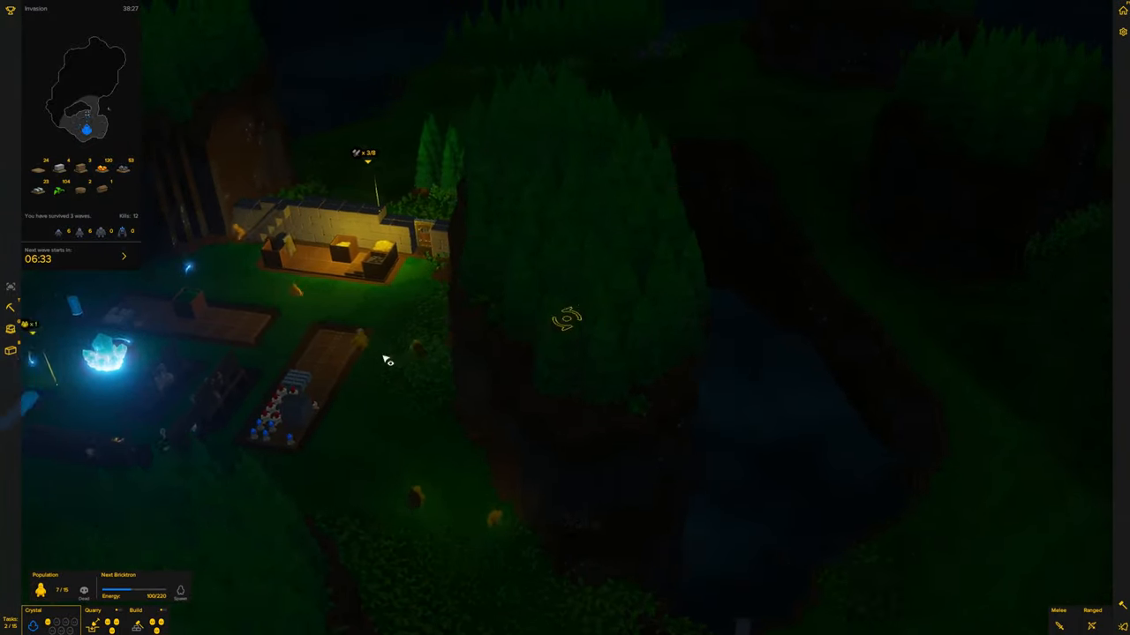
scroll(380, 362, "down", 3)
middle_click(445, 355)
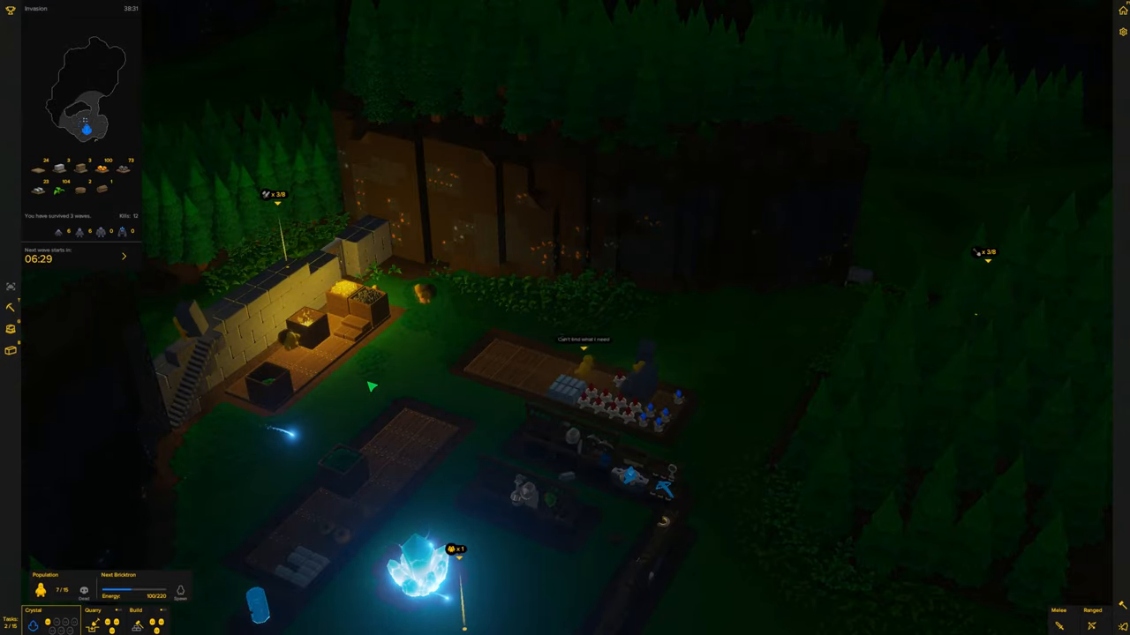
key("d")
key("d")
key("d")
middle_click(300, 389)
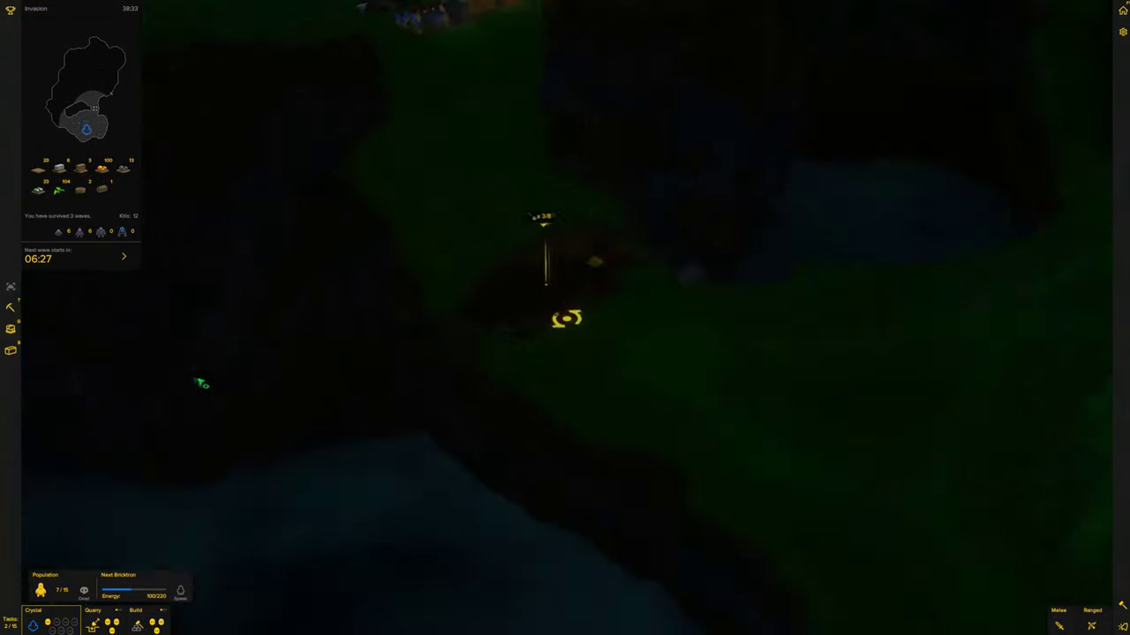
left_click_drag(565, 317, 582, 317)
key("w")
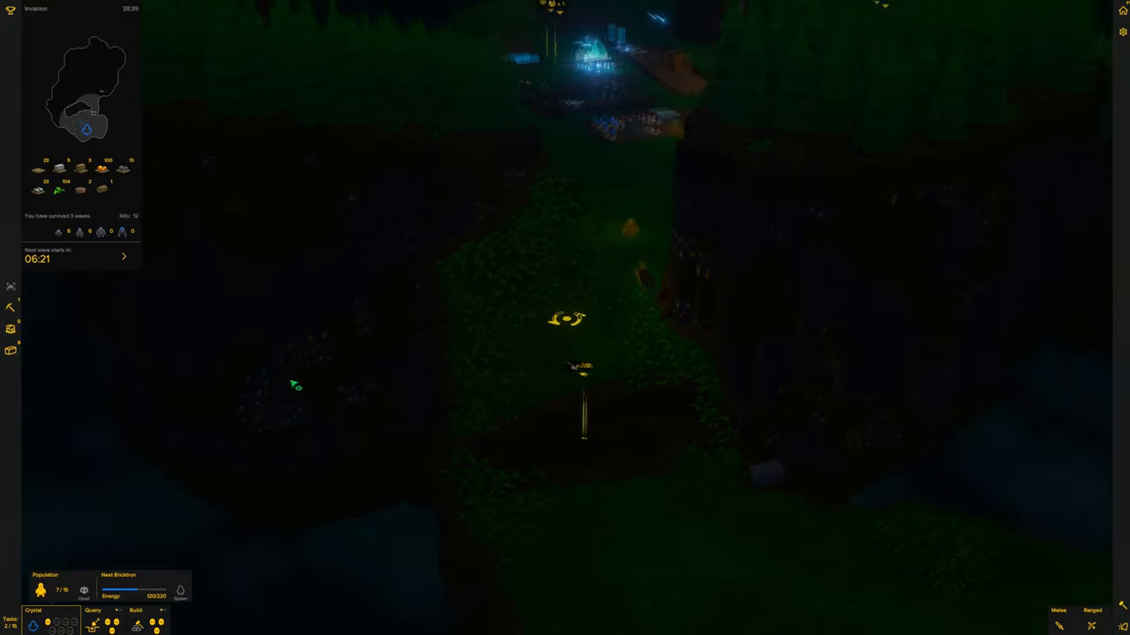
left_click_drag(283, 382, 305, 381)
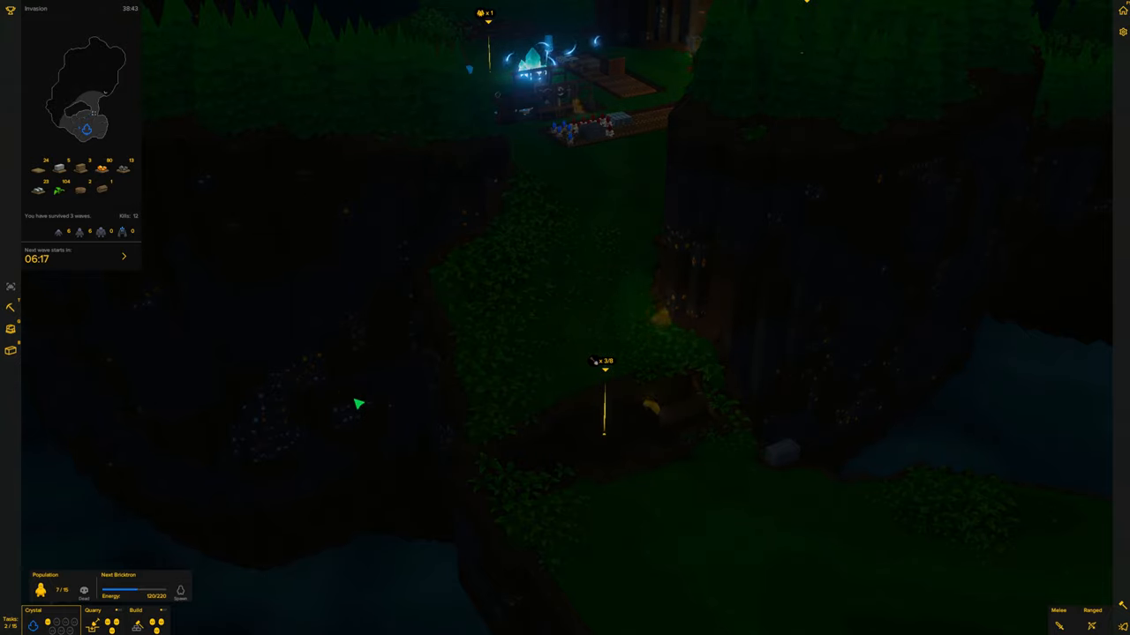
scroll(357, 404, "up", 5)
mouse_move(358, 404)
left_mouse_down()
mouse_move(496, 403)
mouse_move(439, 432)
mouse_move(631, 512)
left_mouse_up()
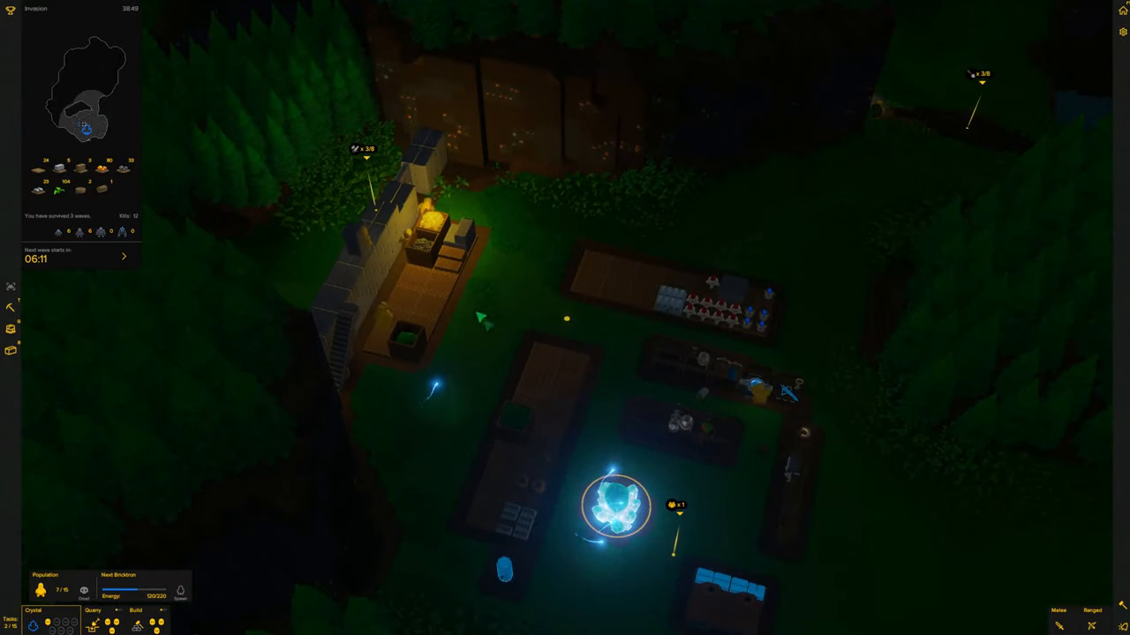
left_click_drag(481, 319, 424, 305)
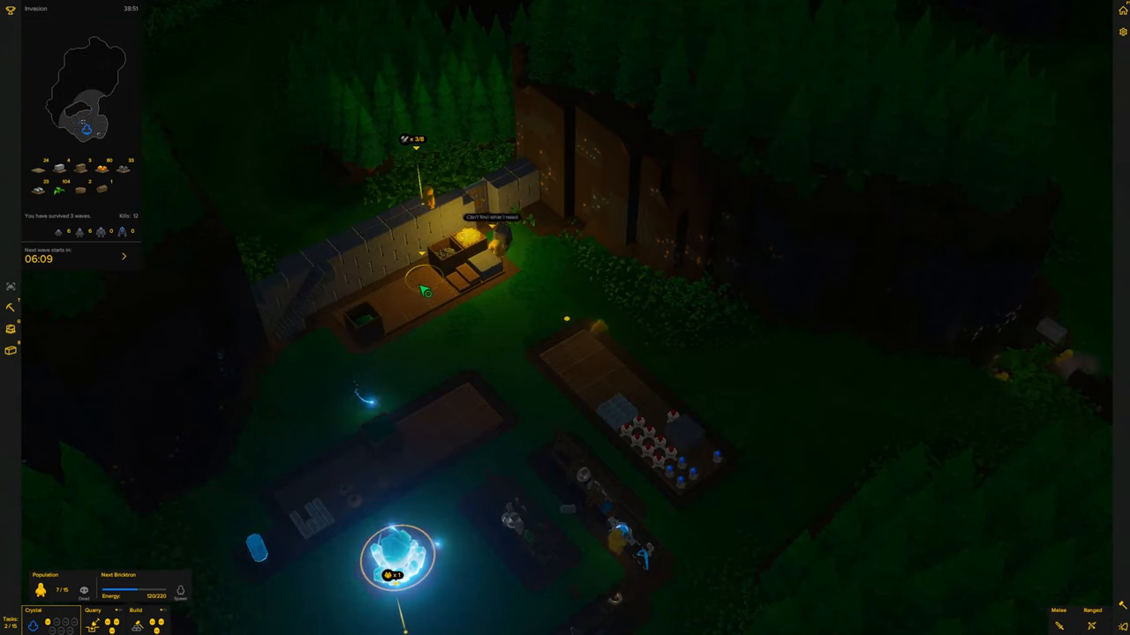
left_click_drag(436, 287, 478, 344)
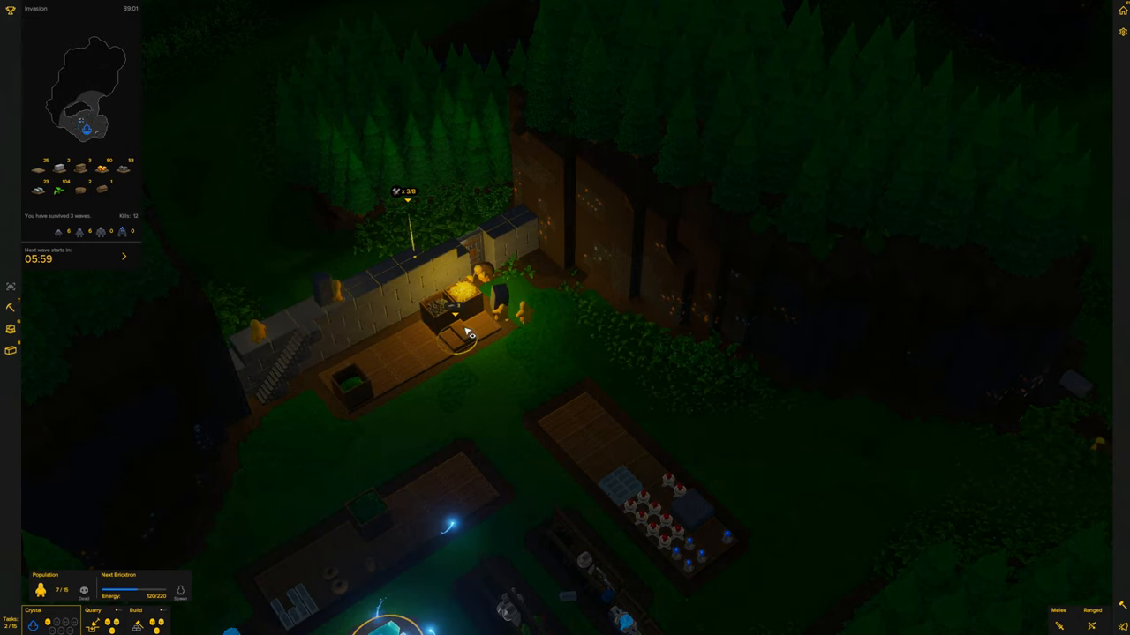
- Orbit and tilt the view around the base, ending over the crystal and planned chopping block
key("e")
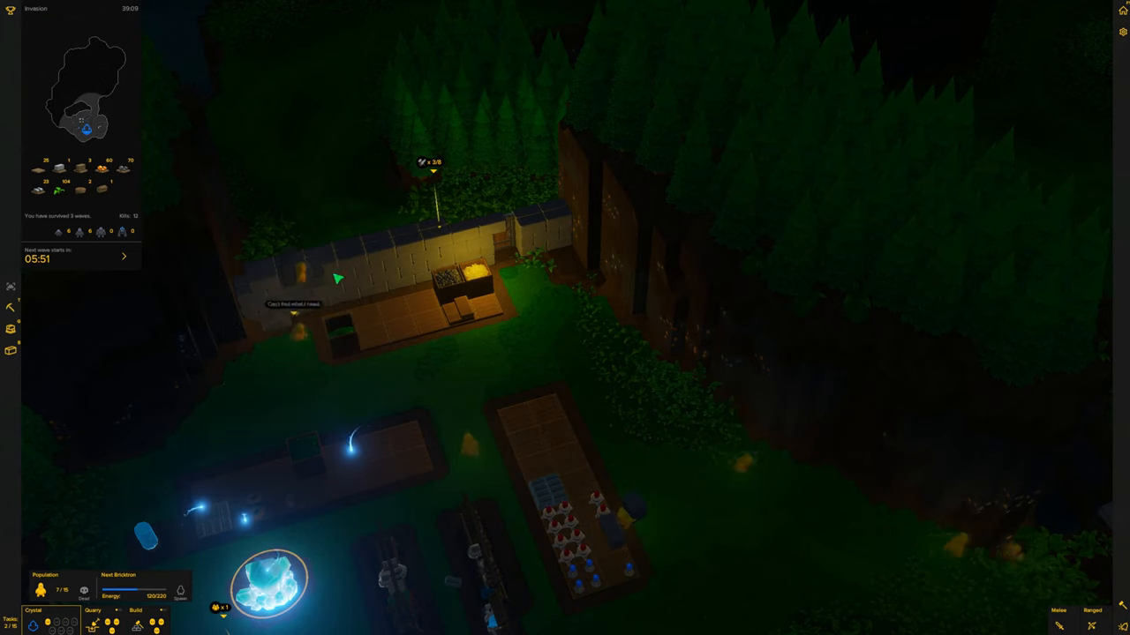
key("e")
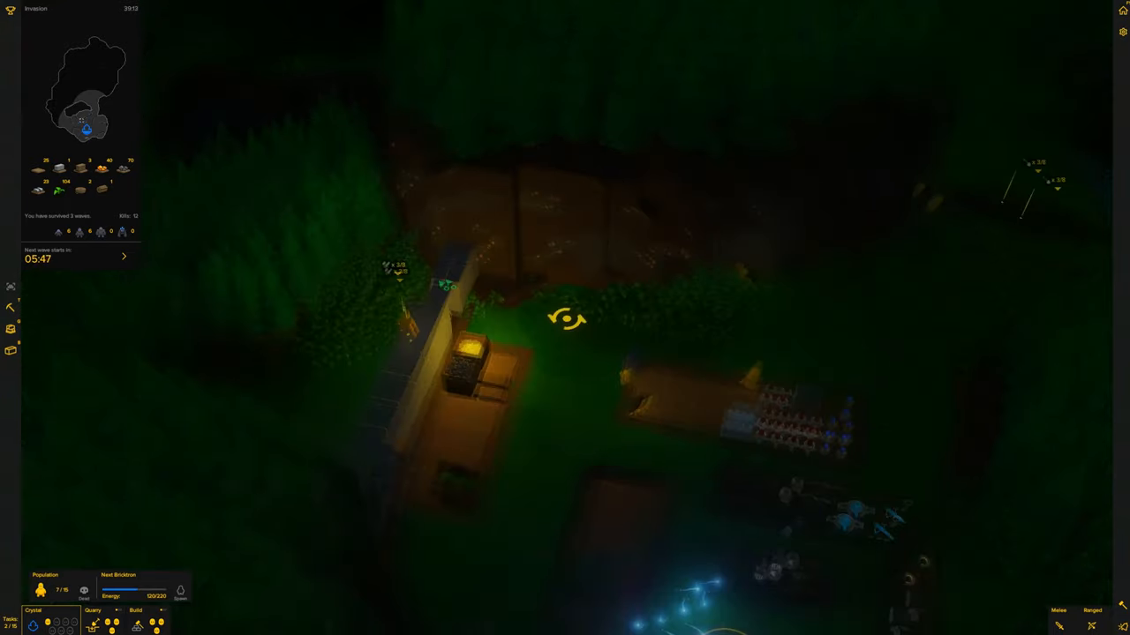
key("e")
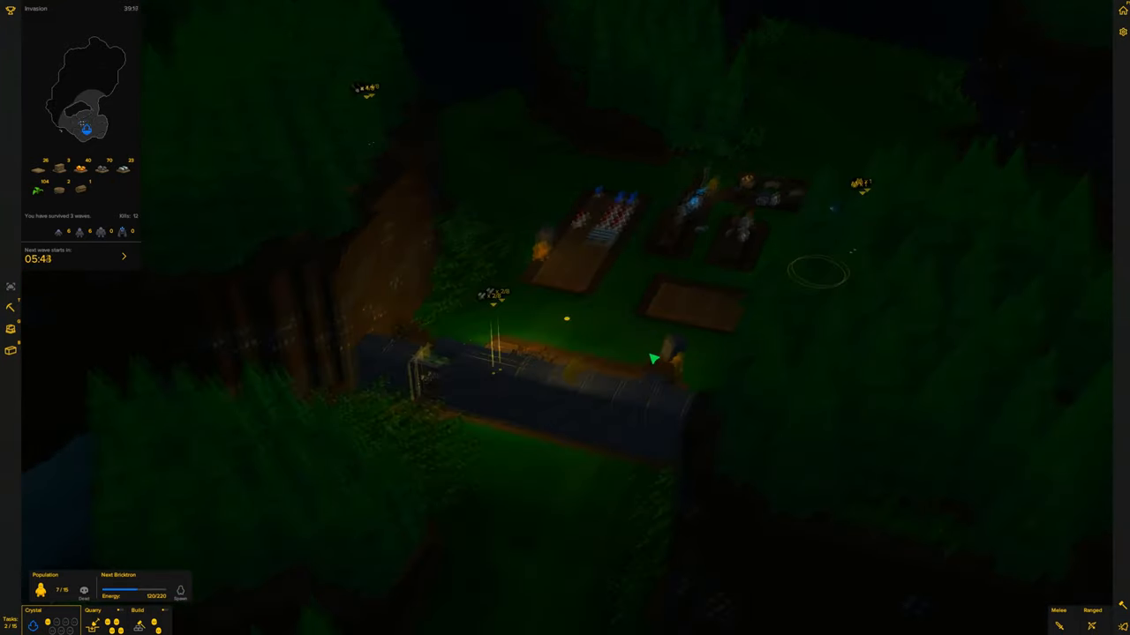
key("e")
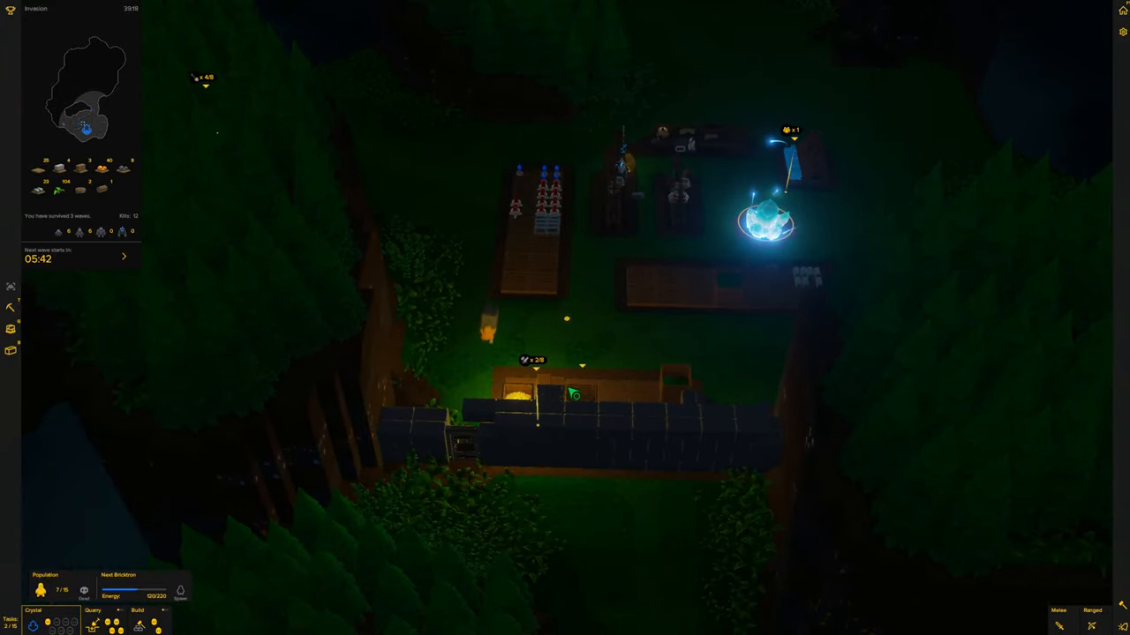
key("e")
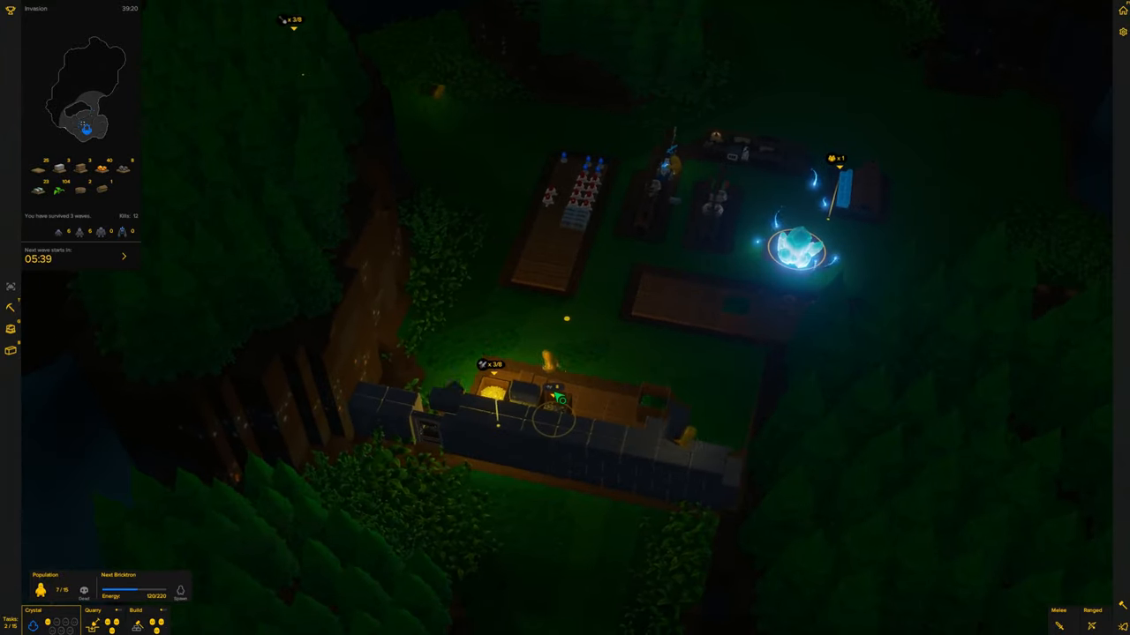
key("e")
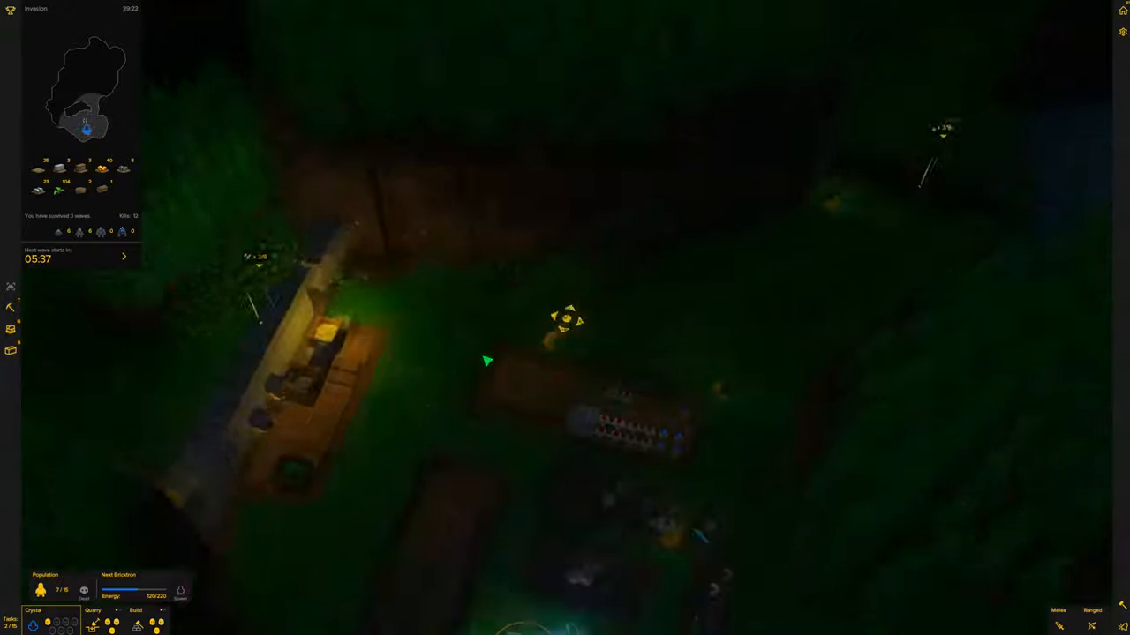
key("e")
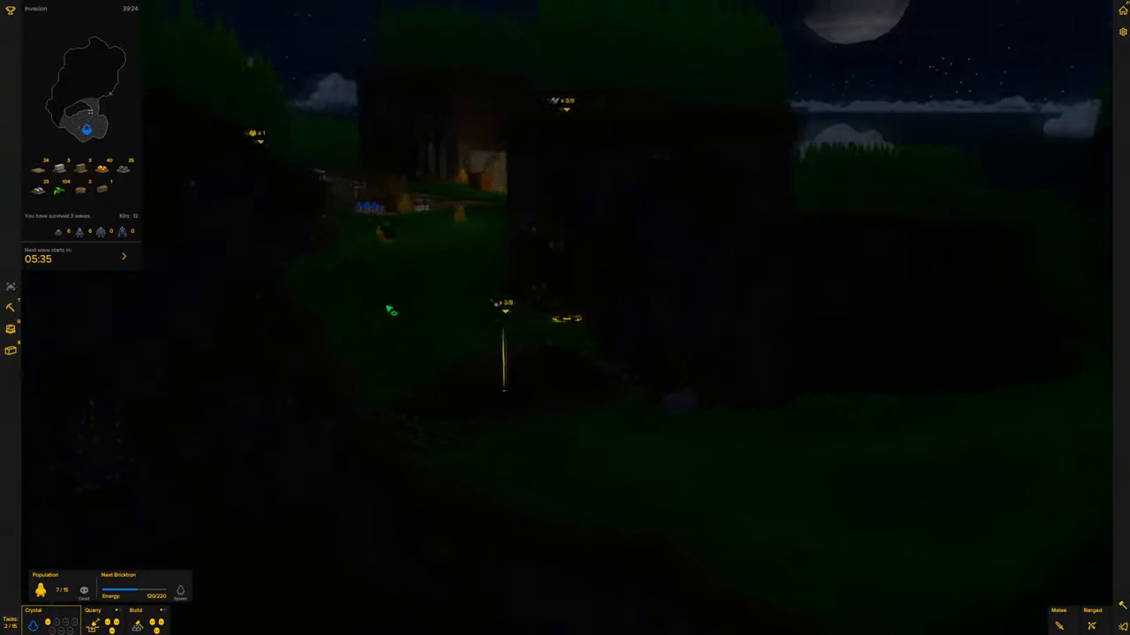
key("e")
key("e")
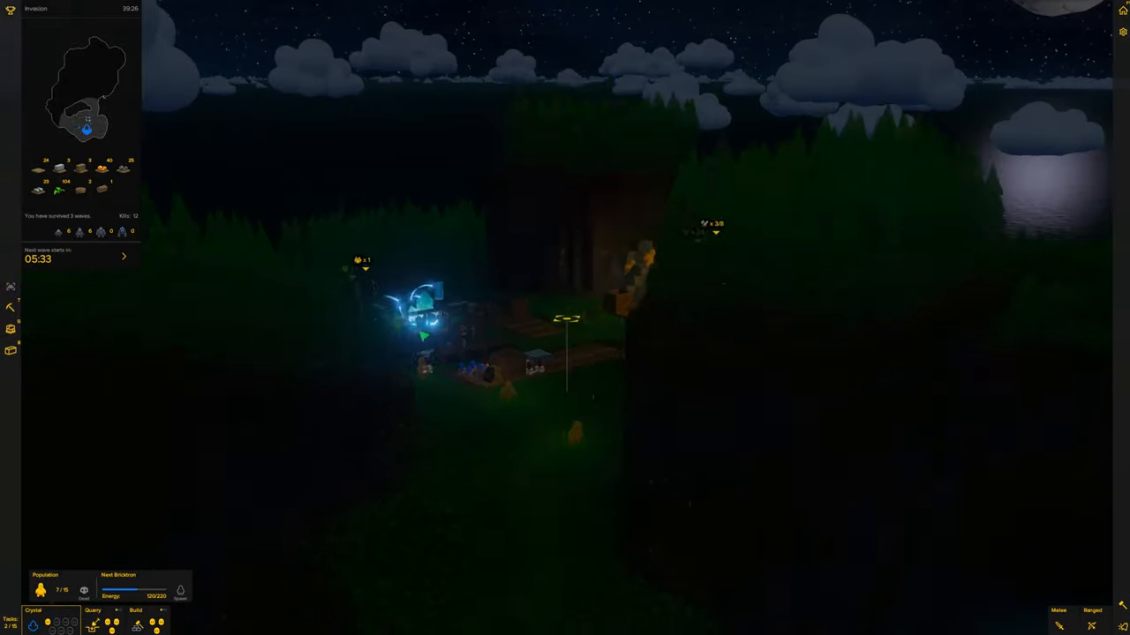
scroll(638, 345, "up", 3)
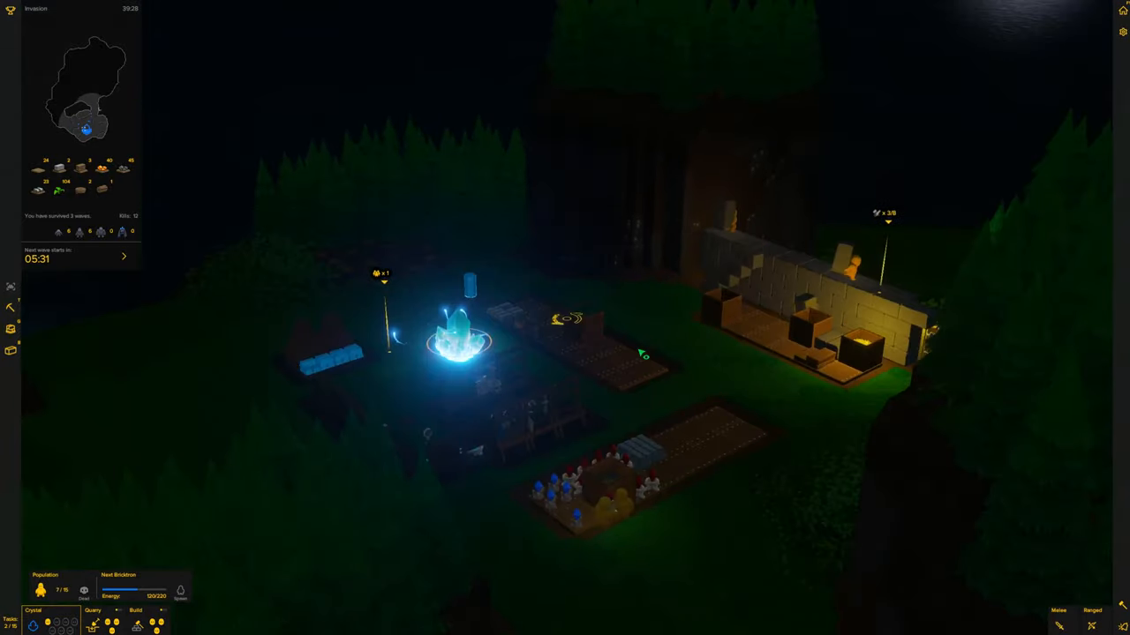
key("e")
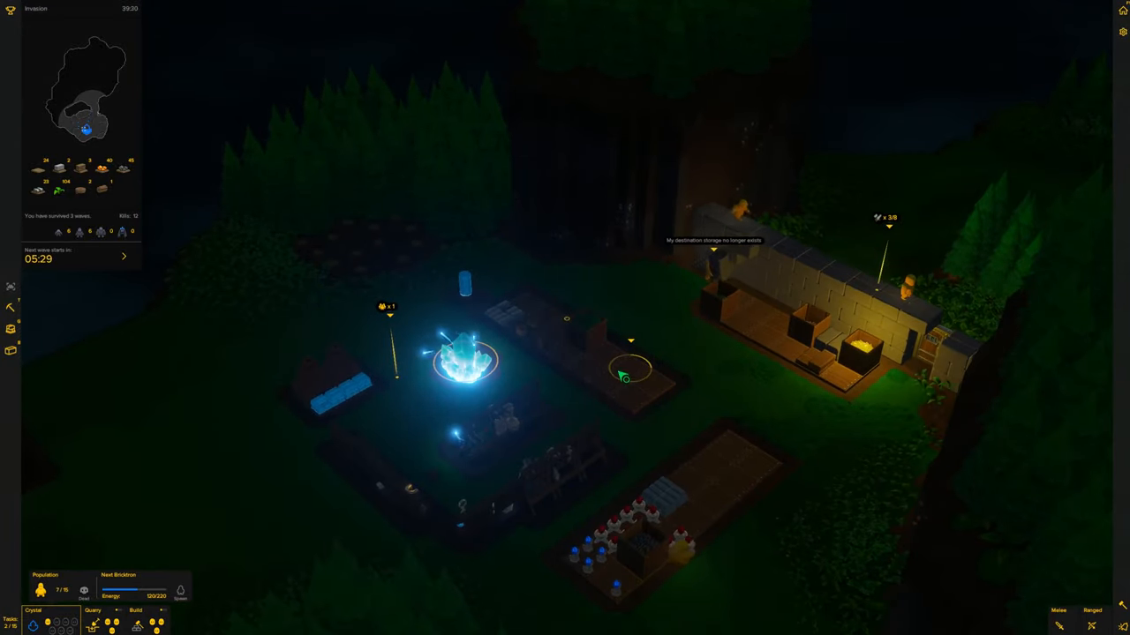
key("d")
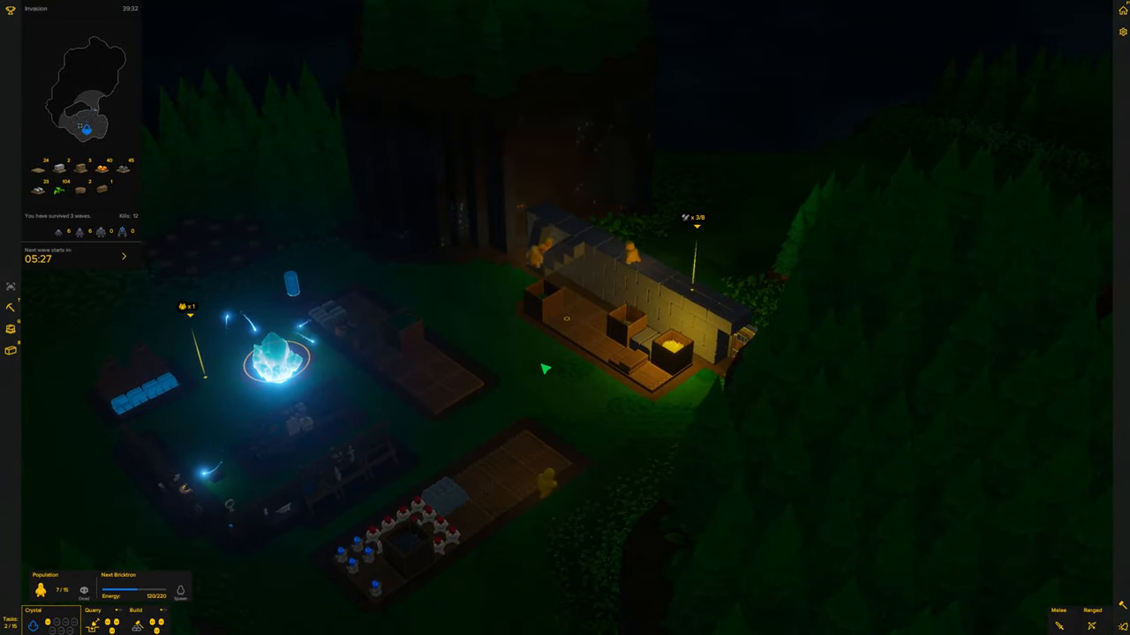
key("e")
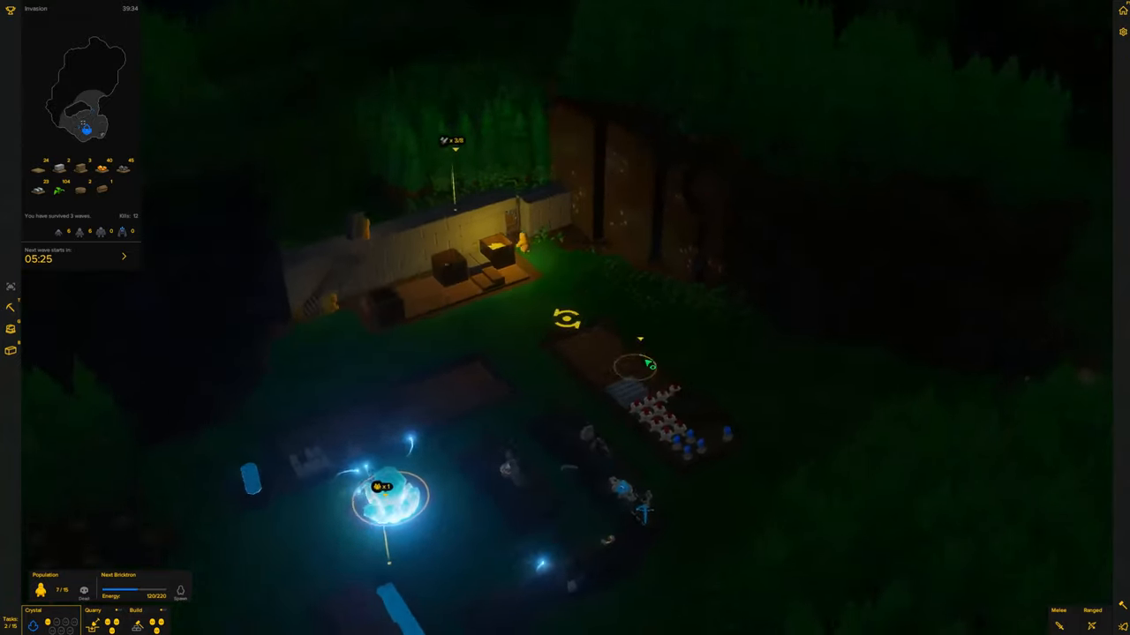
key("w")
key("s")
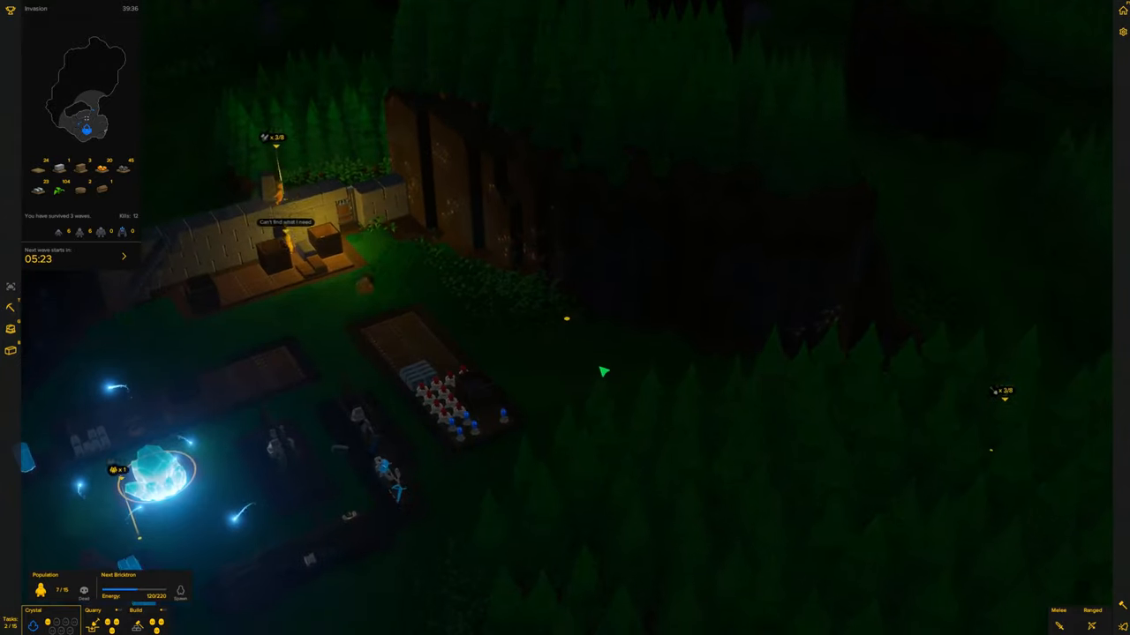
key("a")
- Cancel the queued chopping block so its ghost near the crystal disappears
left_click(93, 622)
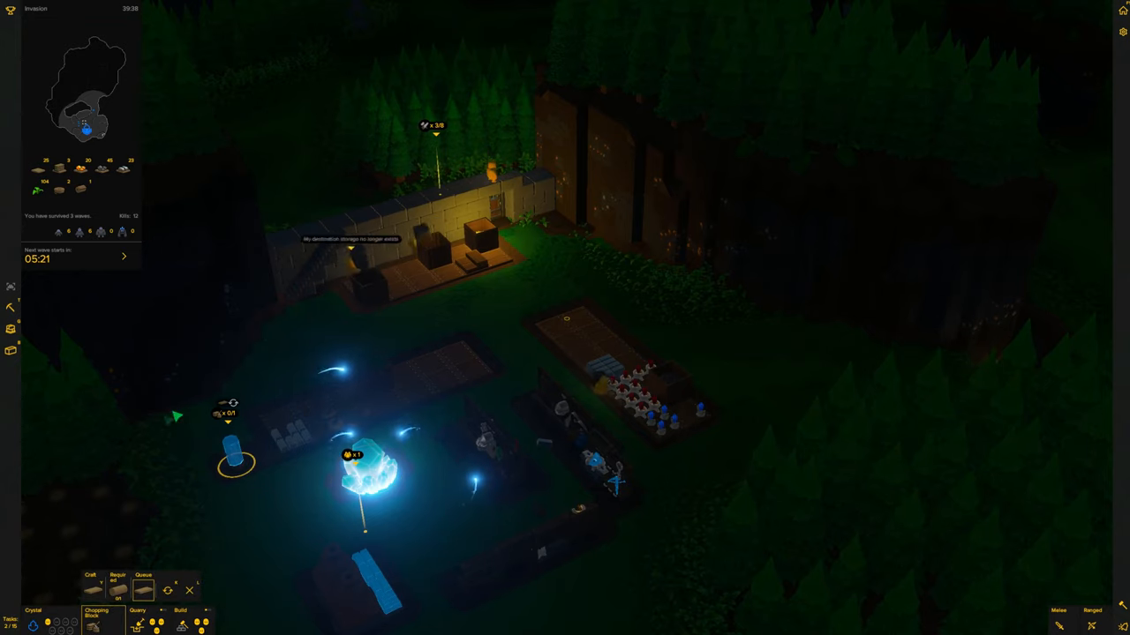
left_click(189, 590)
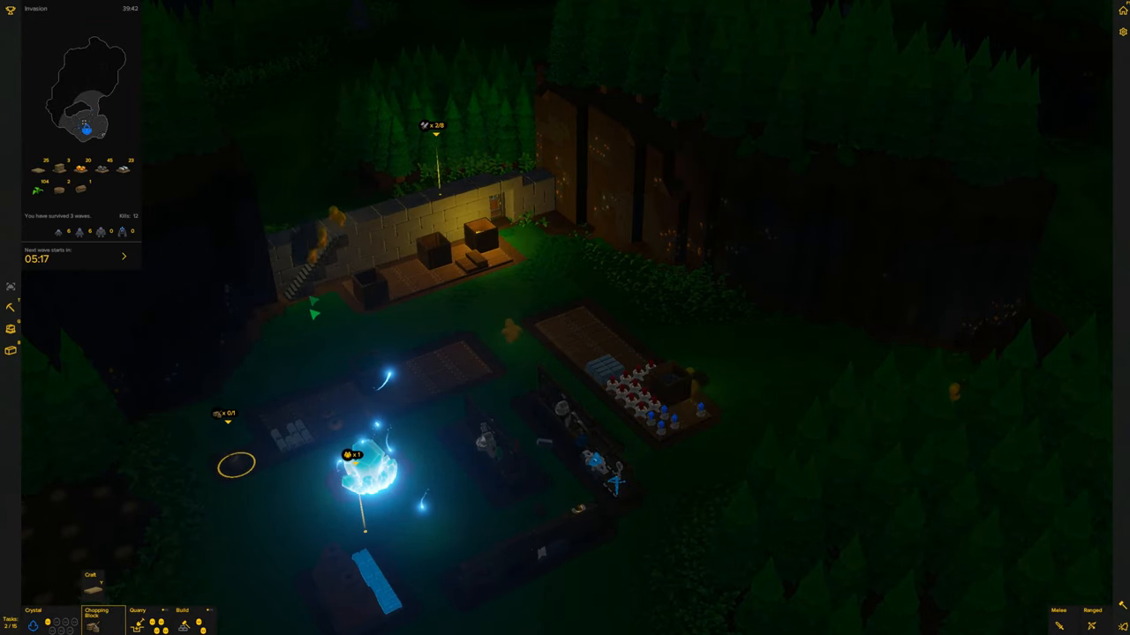
key("d")
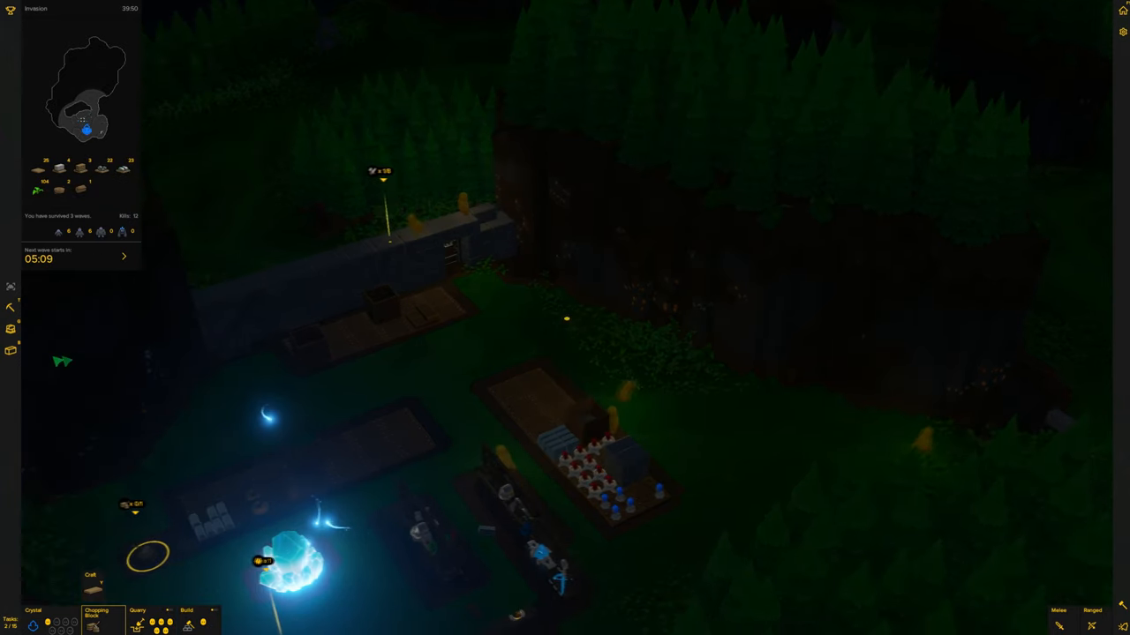
- Preview a Ward's coverage from the structures list, then drop the placement
left_click(12, 353)
left_click(10, 331)
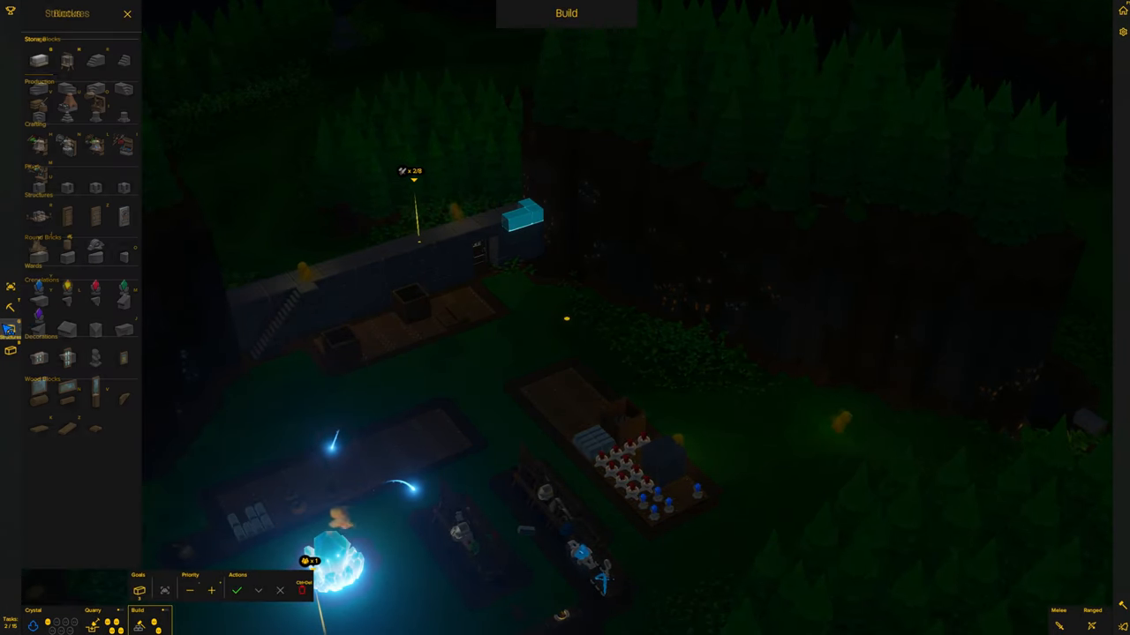
left_click(43, 288)
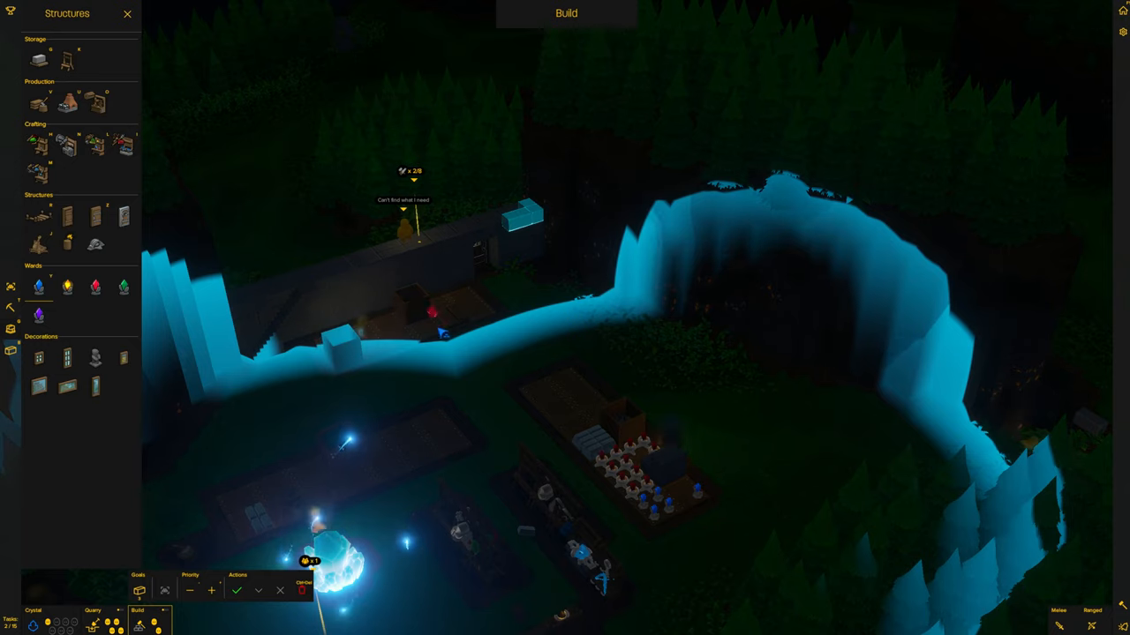
middle_click(448, 346)
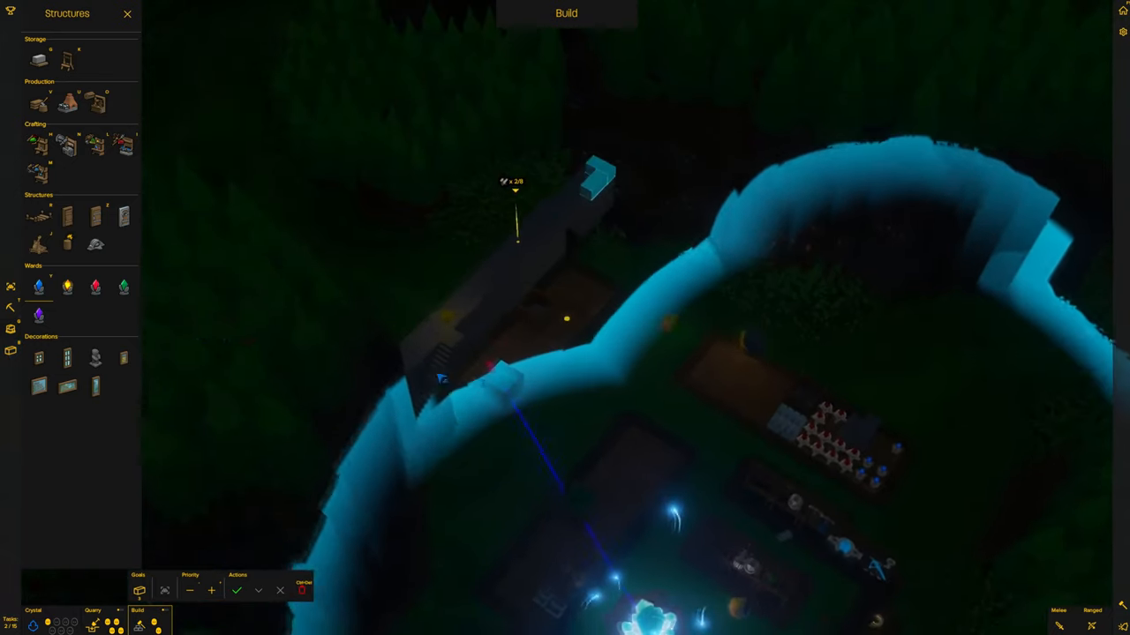
key("Escape")
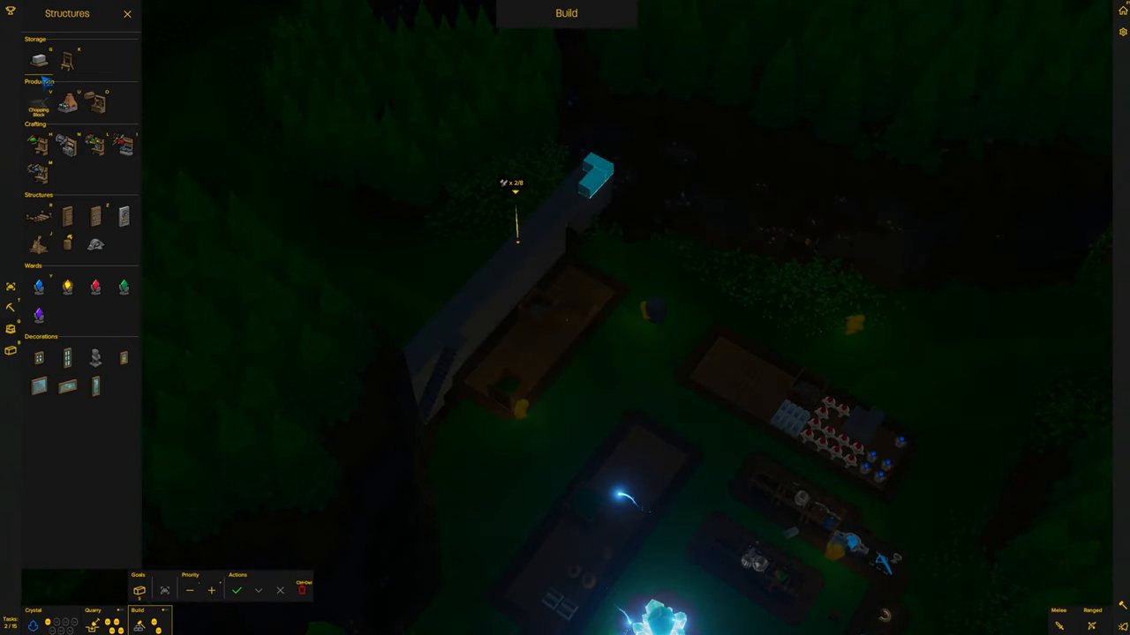
- Briefly try Blocks mode, then reselect a Ward to preview its coverage over the base
left_click(12, 351)
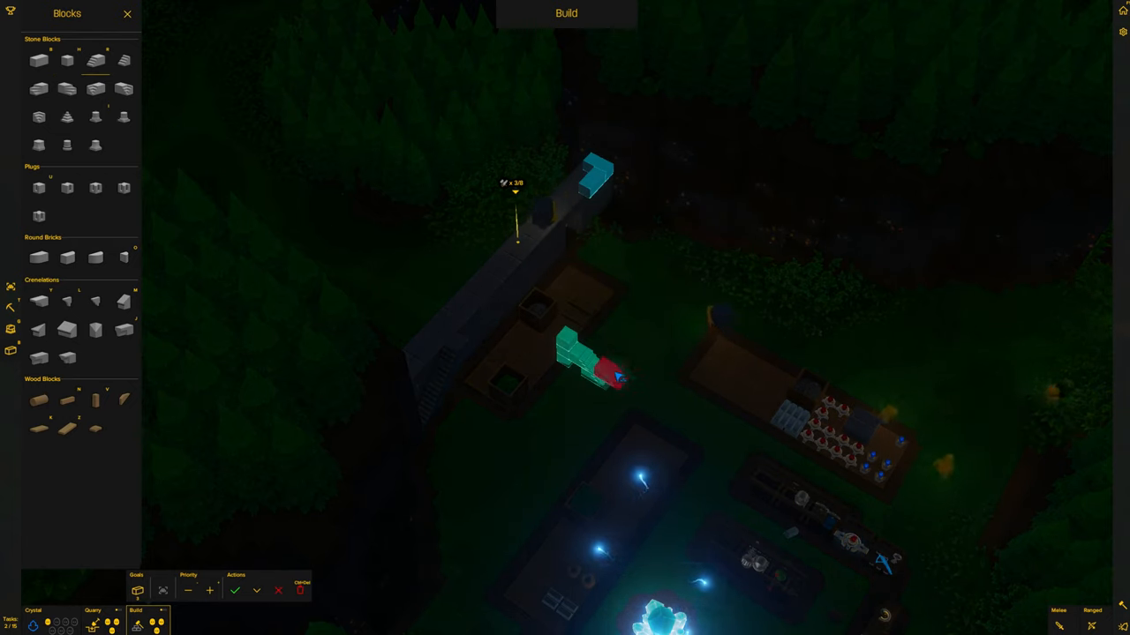
key("Escape")
key("Escape")
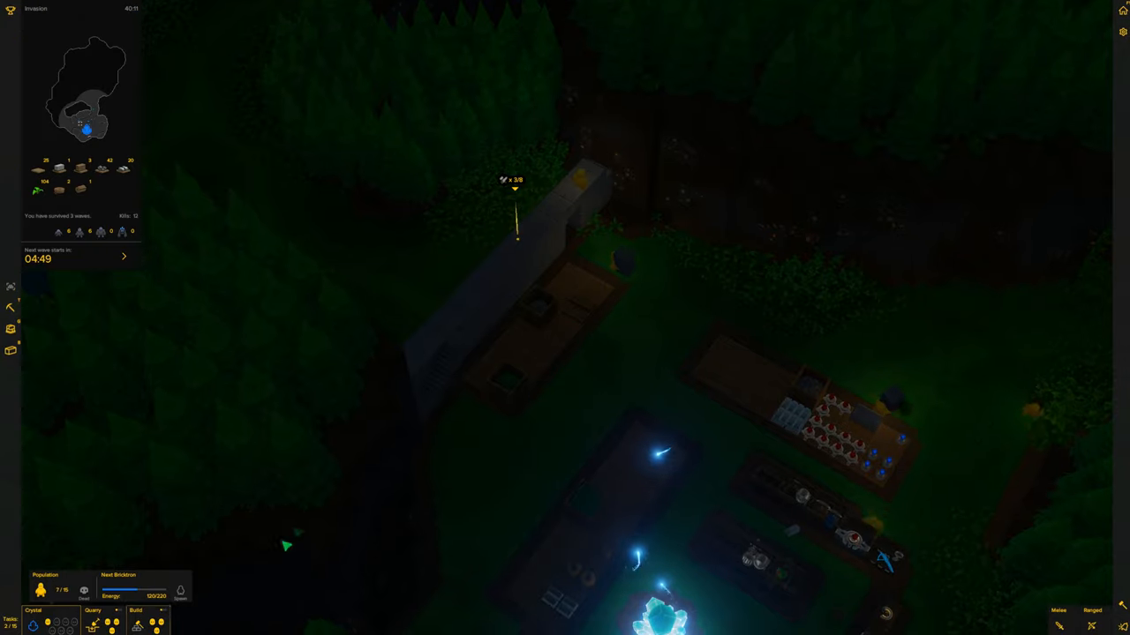
scroll(668, 420, "down", 3)
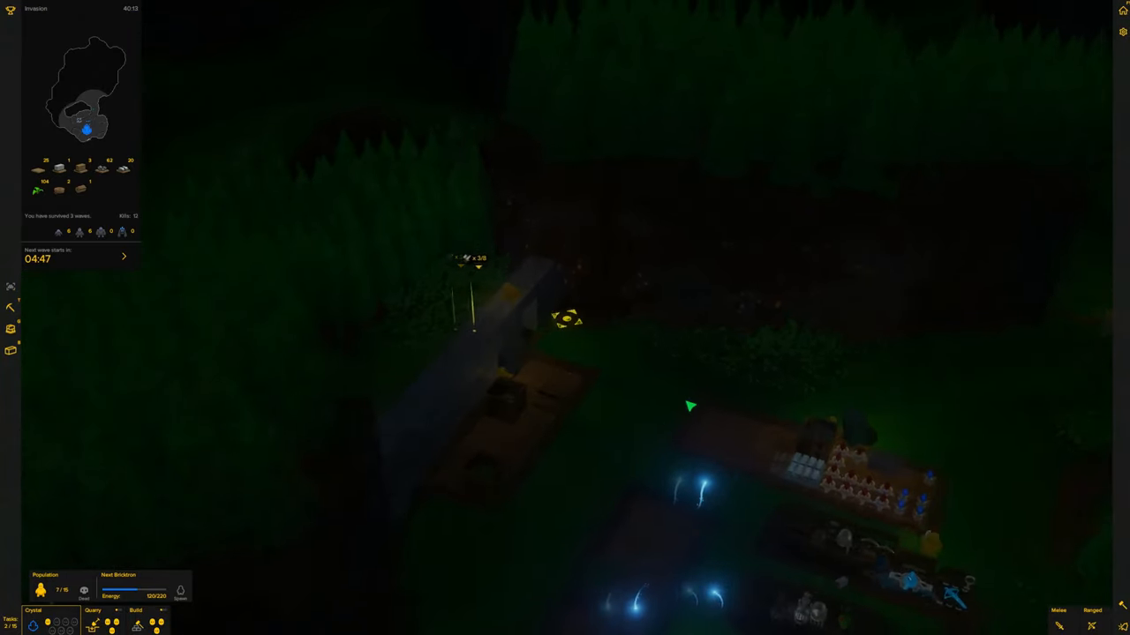
scroll(706, 397, "down", 2)
key("q")
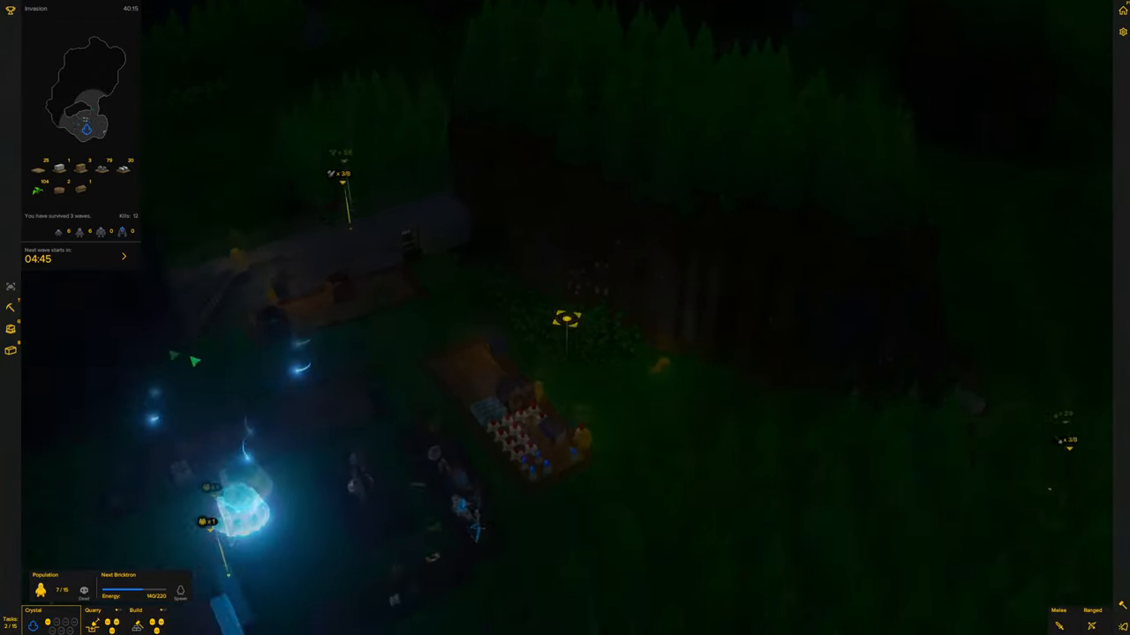
left_click(10, 352)
key("q")
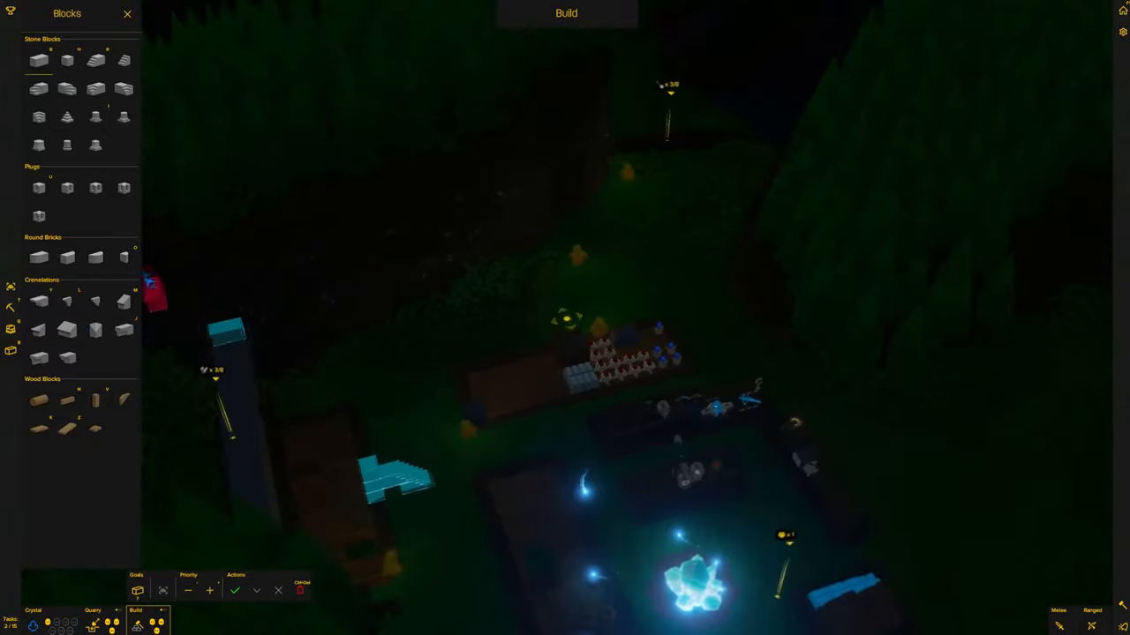
key("w")
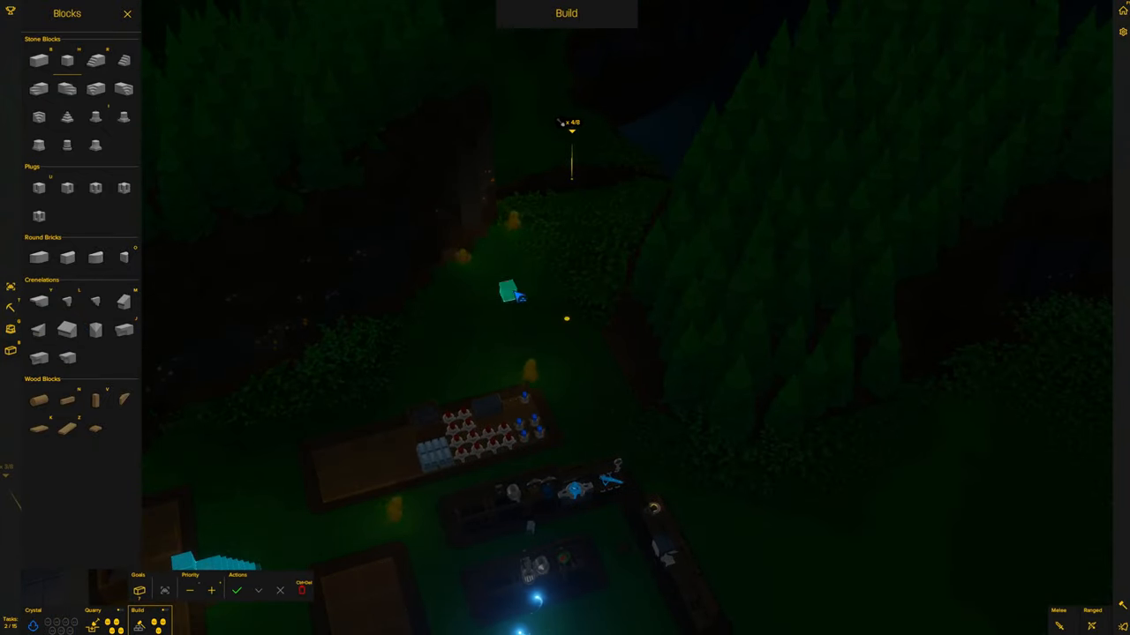
left_click(11, 328)
left_click(39, 286)
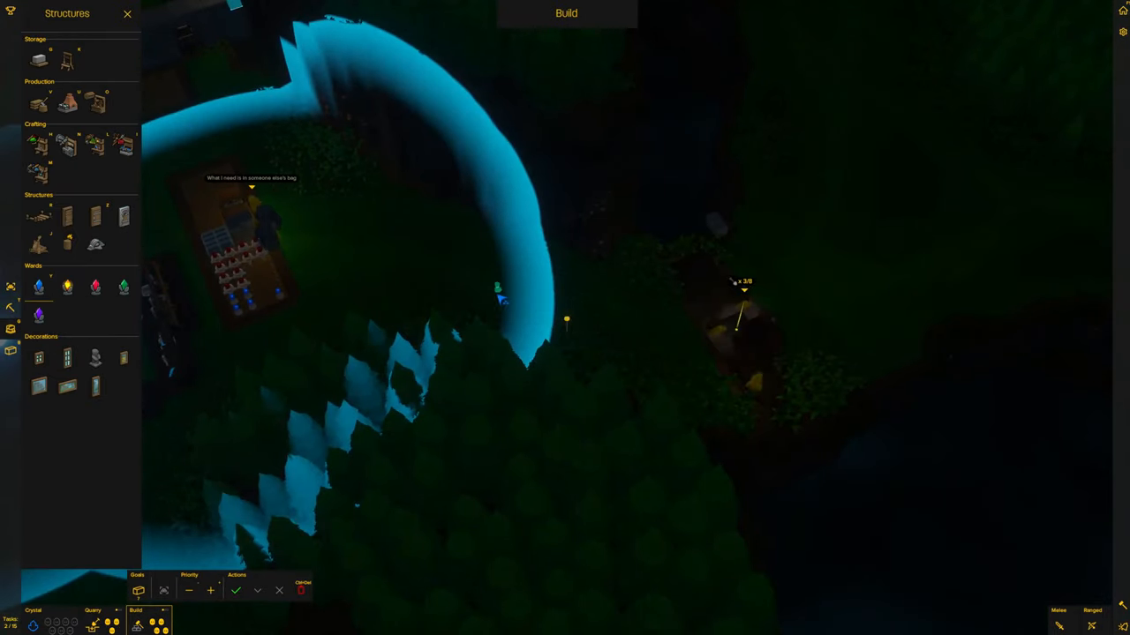
- Plan a stone block on the cliff path below the base and leave build mode
key("q")
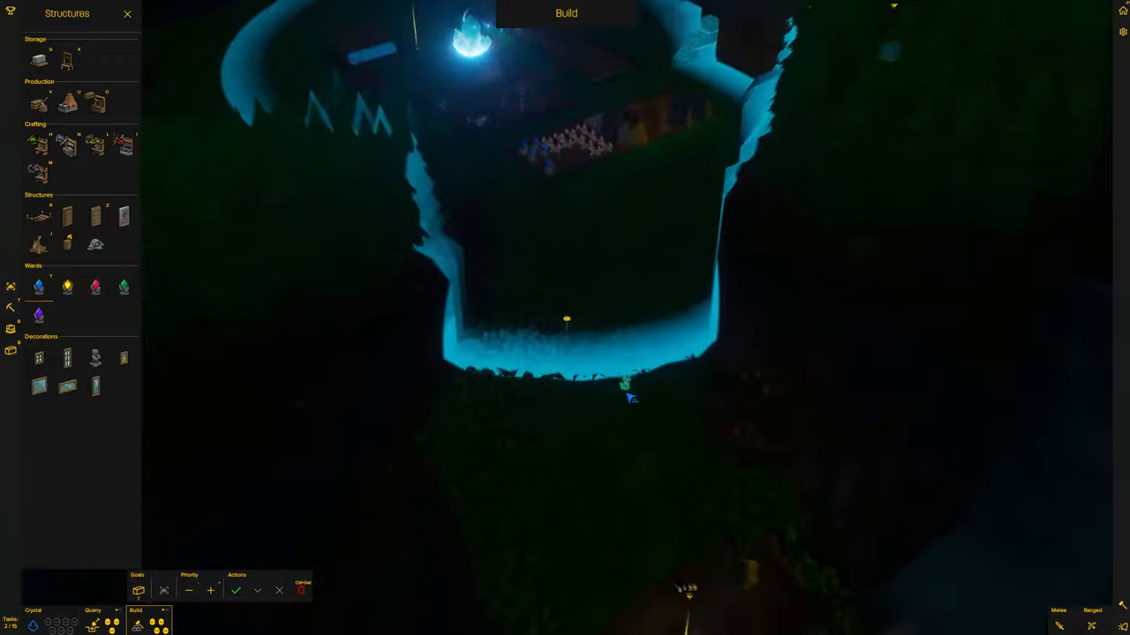
scroll(566, 320, "down", 2)
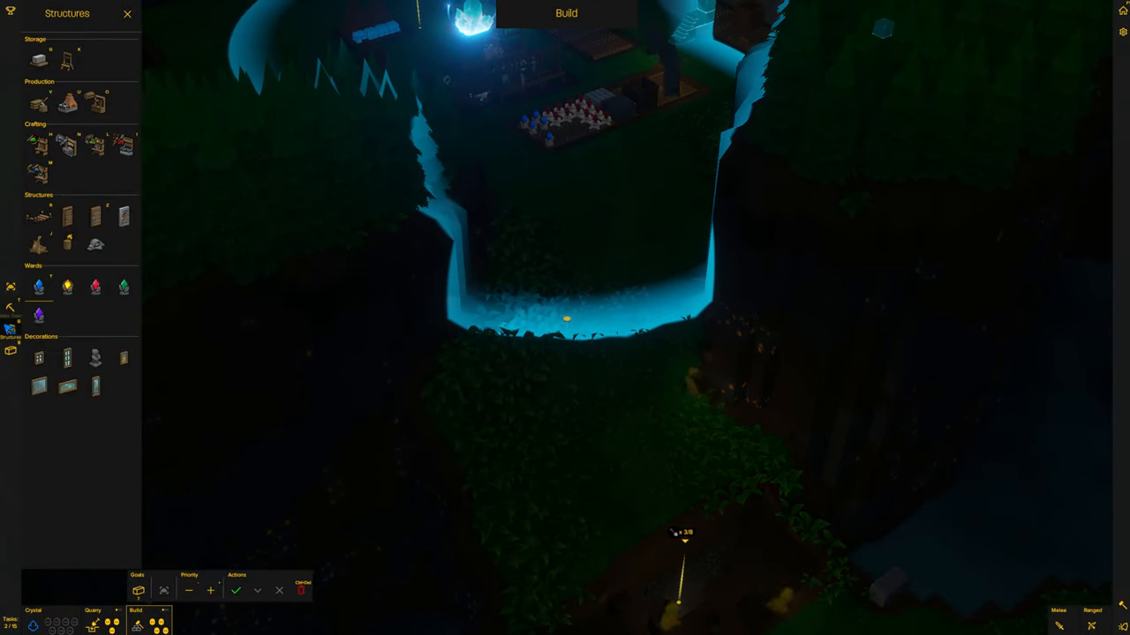
left_click(10, 350)
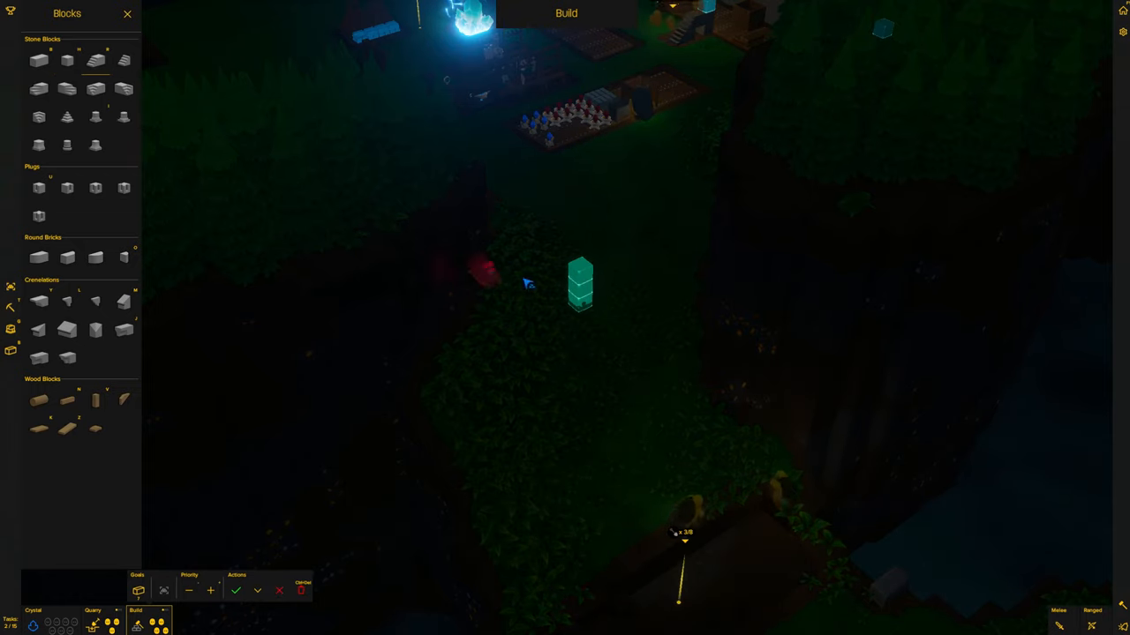
key("q")
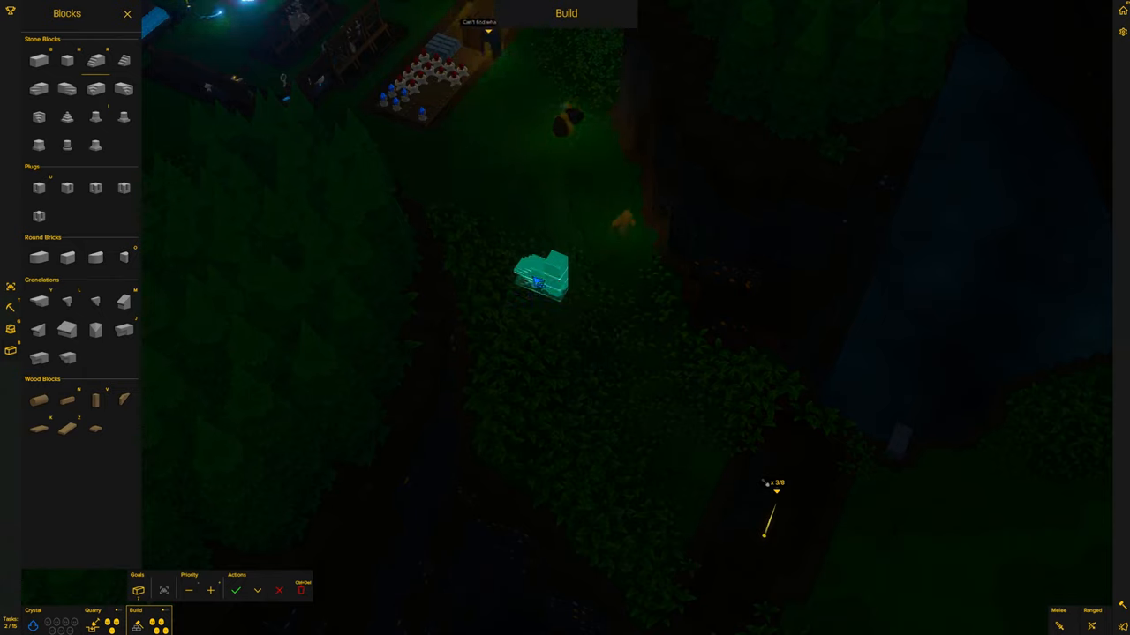
left_click(525, 275)
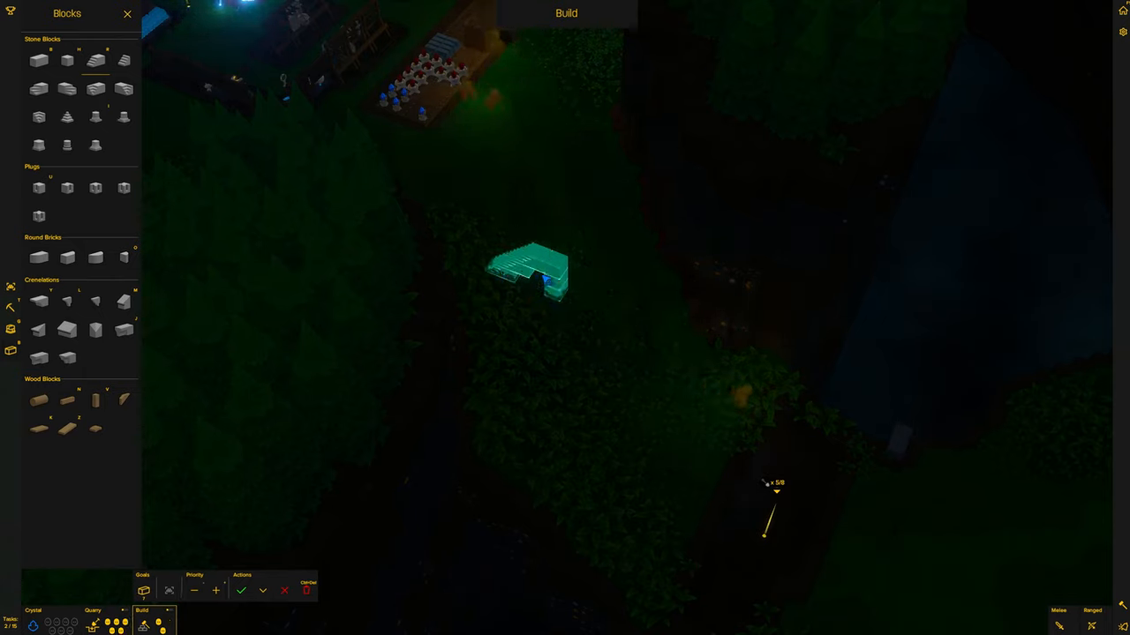
right_click(628, 303)
key("Escape")
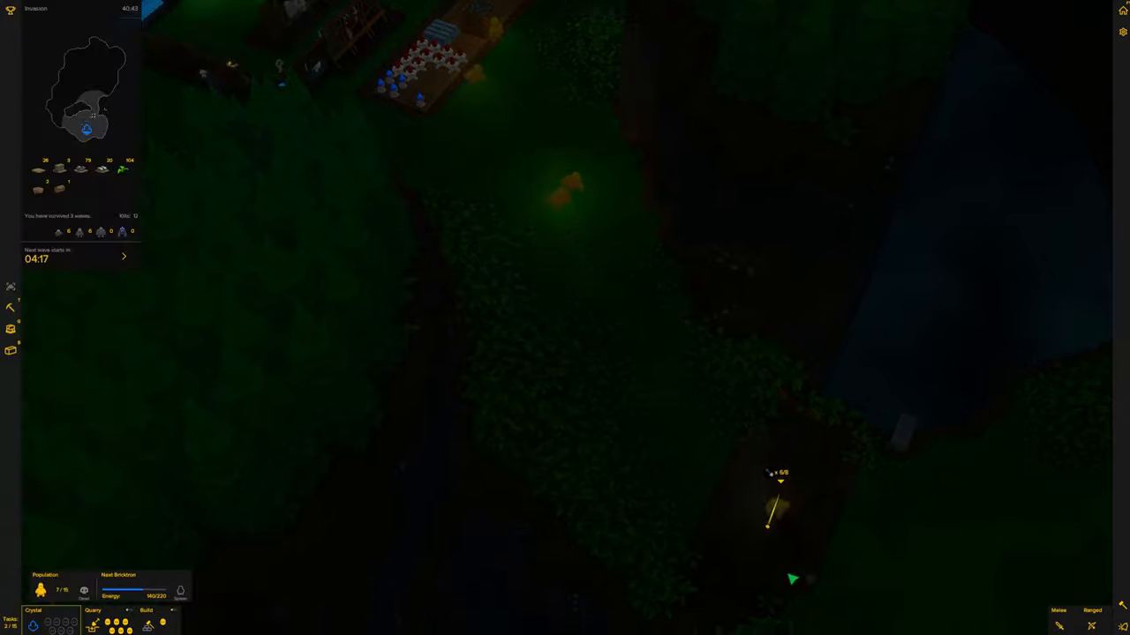
- Move the view back over the base and crystal area
key("q")
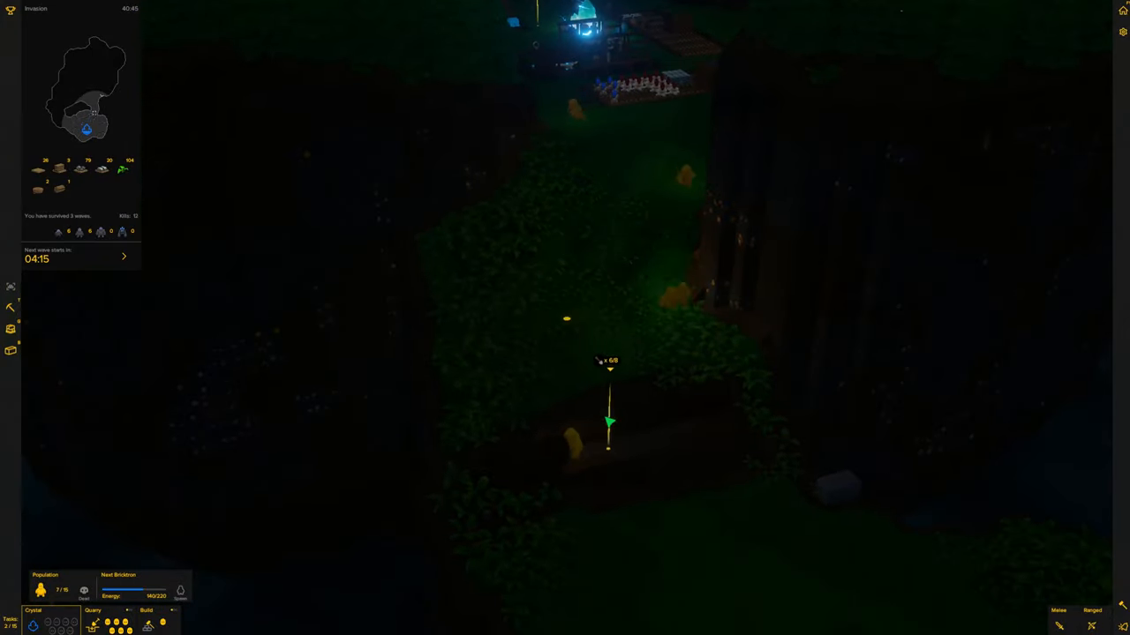
key("w")
key("q")
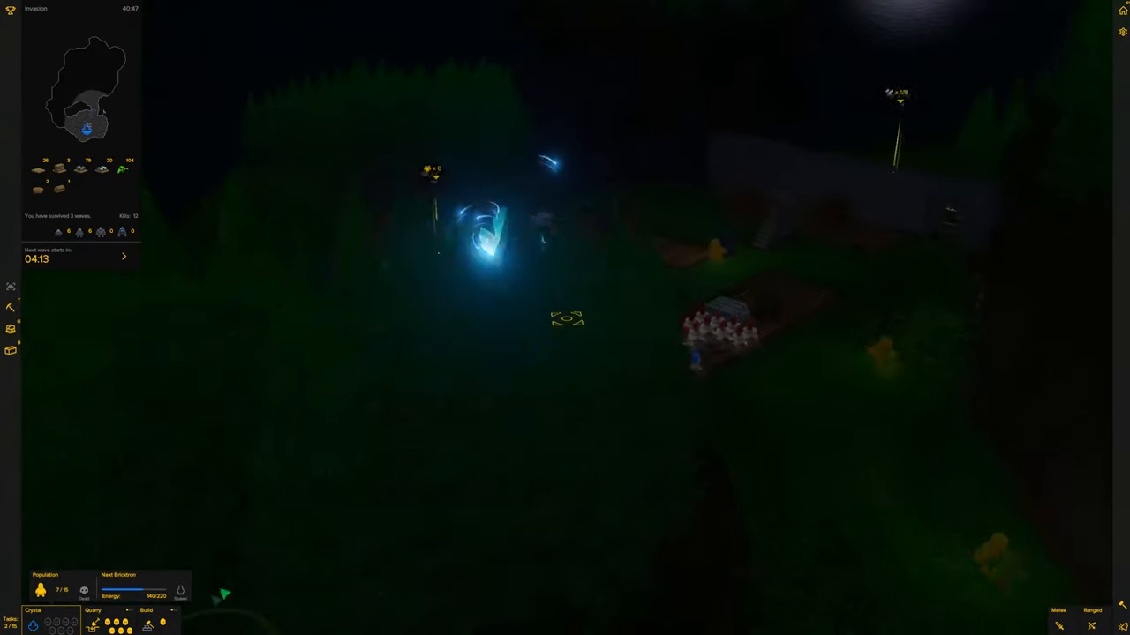
key("s")
scroll(565, 353, "up", 3)
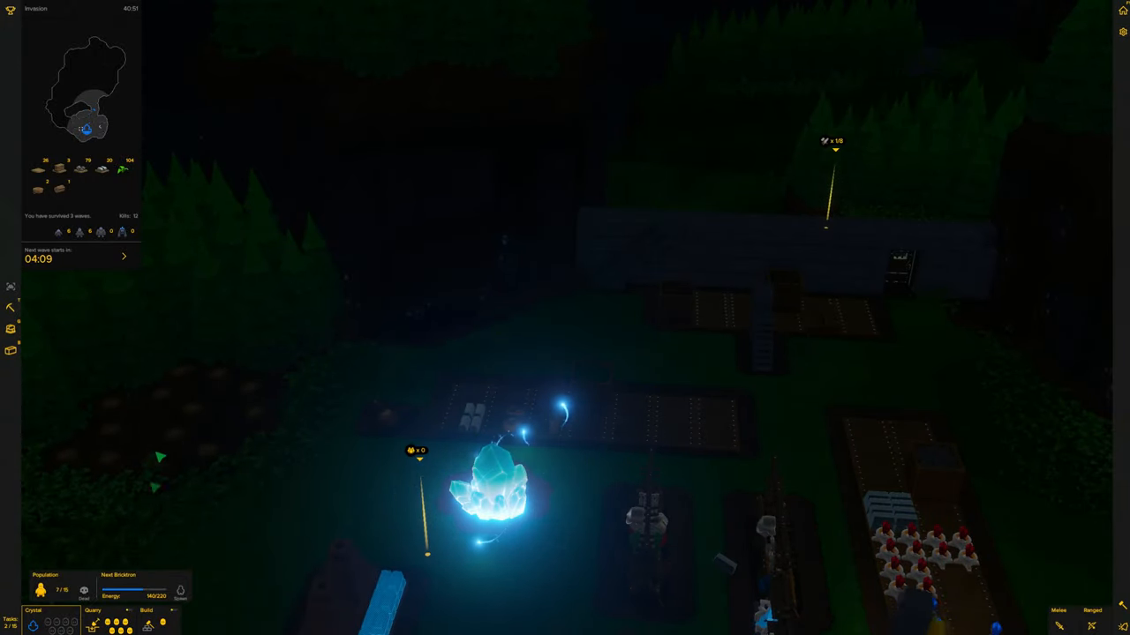
key("q")
key("q")
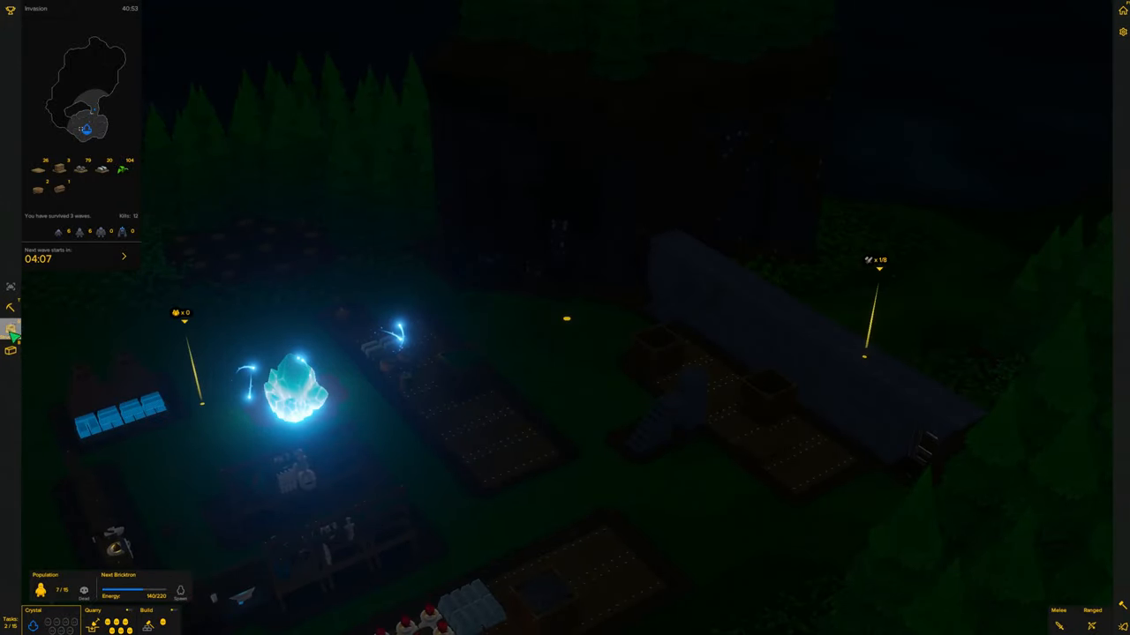
left_click(11, 331)
- Place wards along the top of the gap wall into a row of nine and confirm the plan
left_click(39, 287)
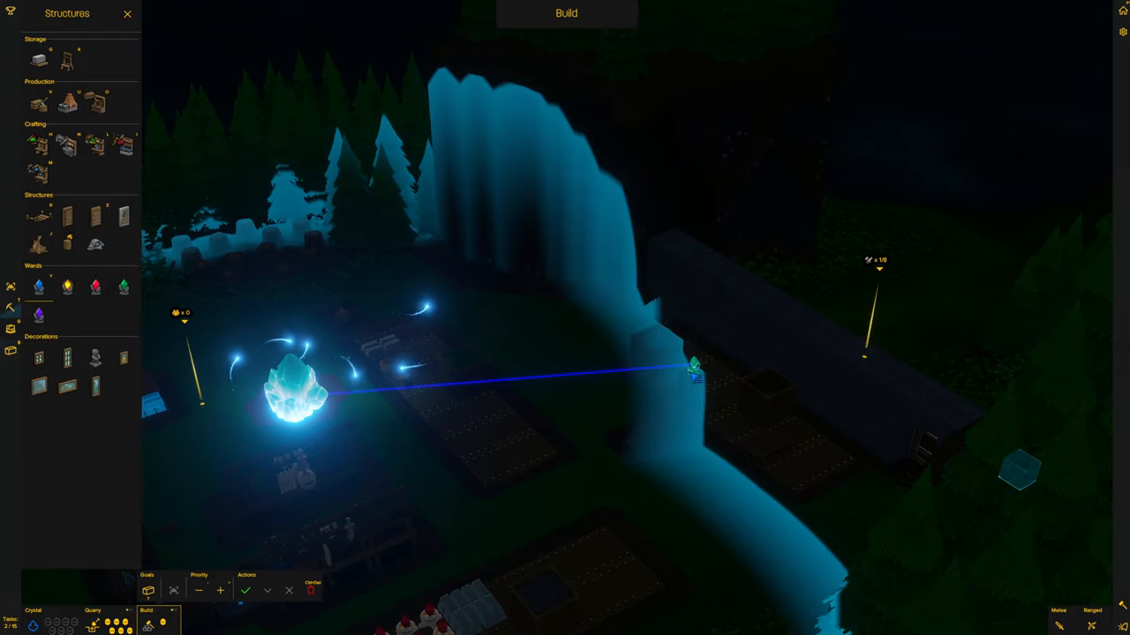
scroll(565, 318, "down", 5)
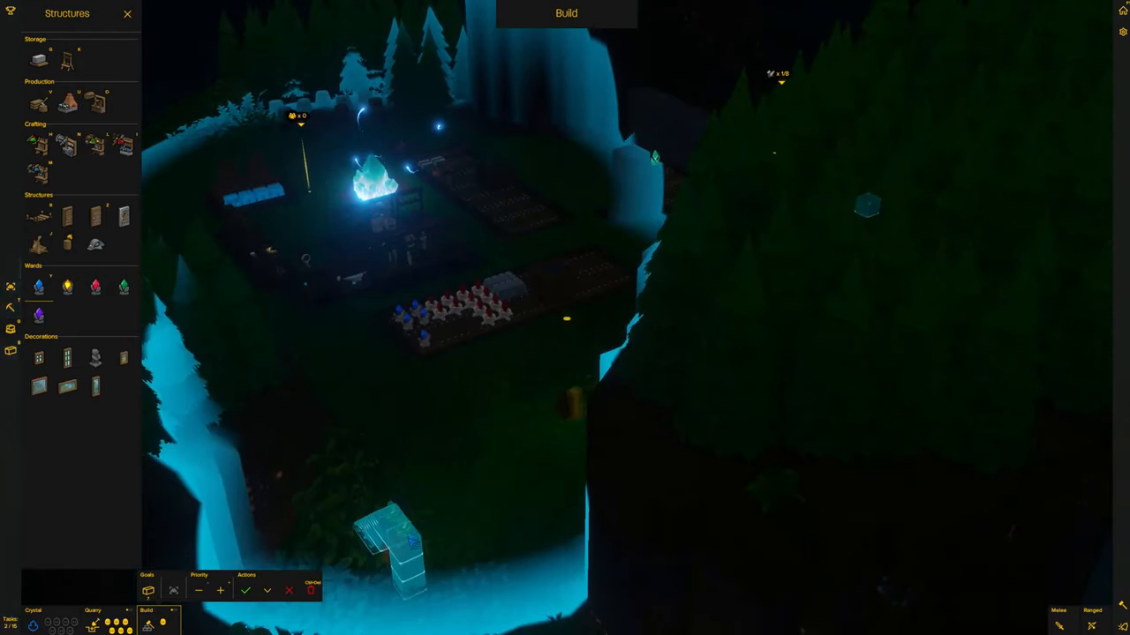
left_click(250, 597)
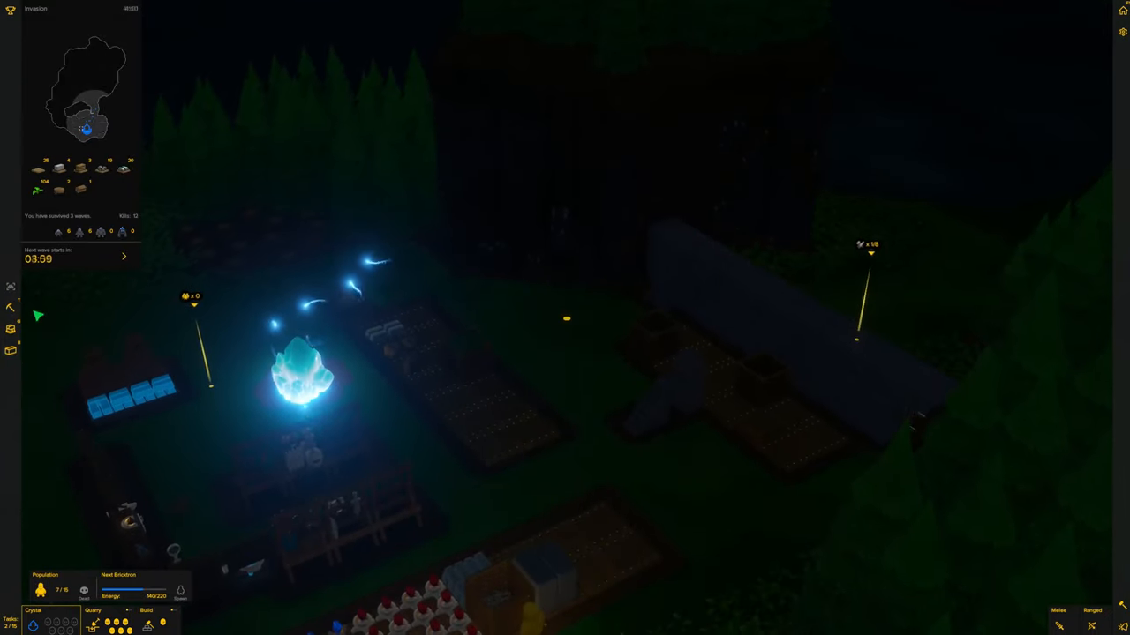
left_click(13, 353)
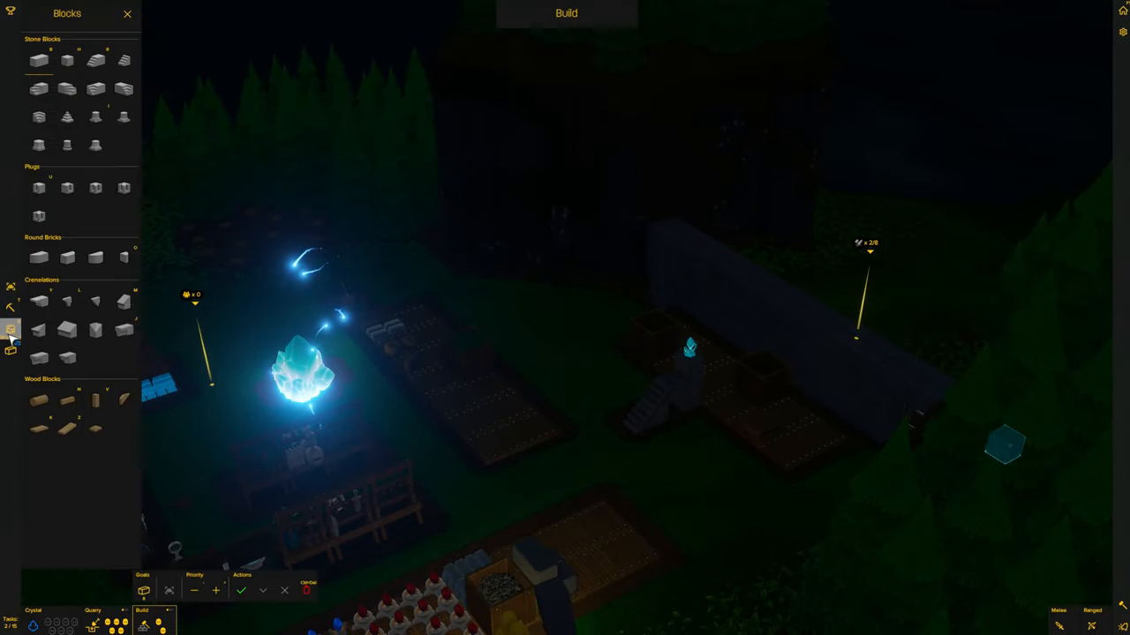
left_click(10, 328)
key("q")
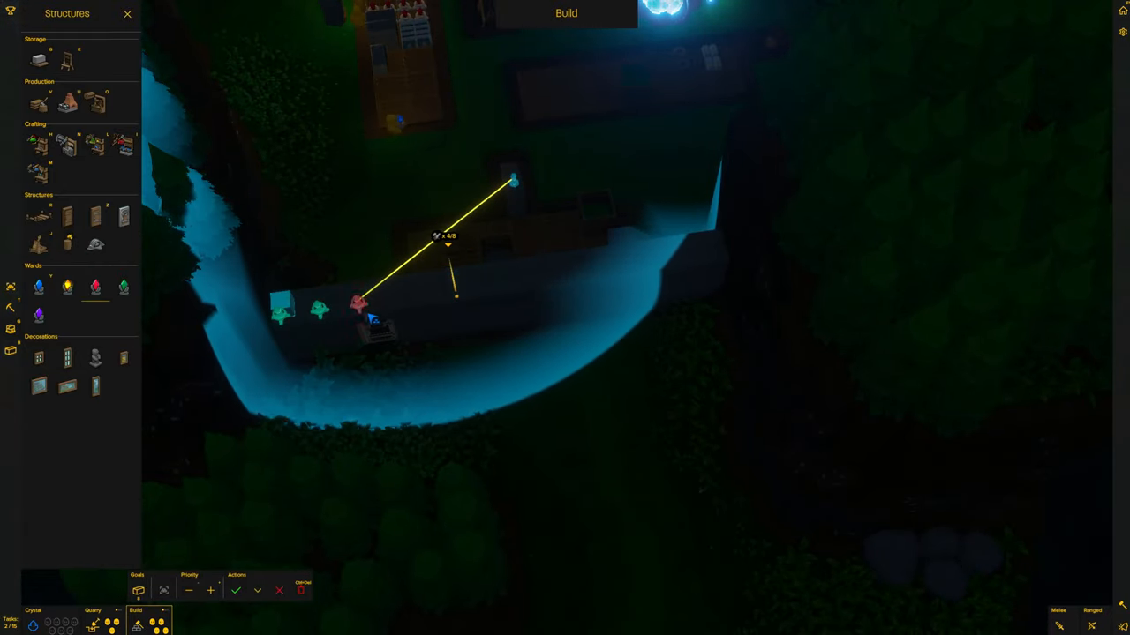
left_click(397, 305)
left_click(440, 300)
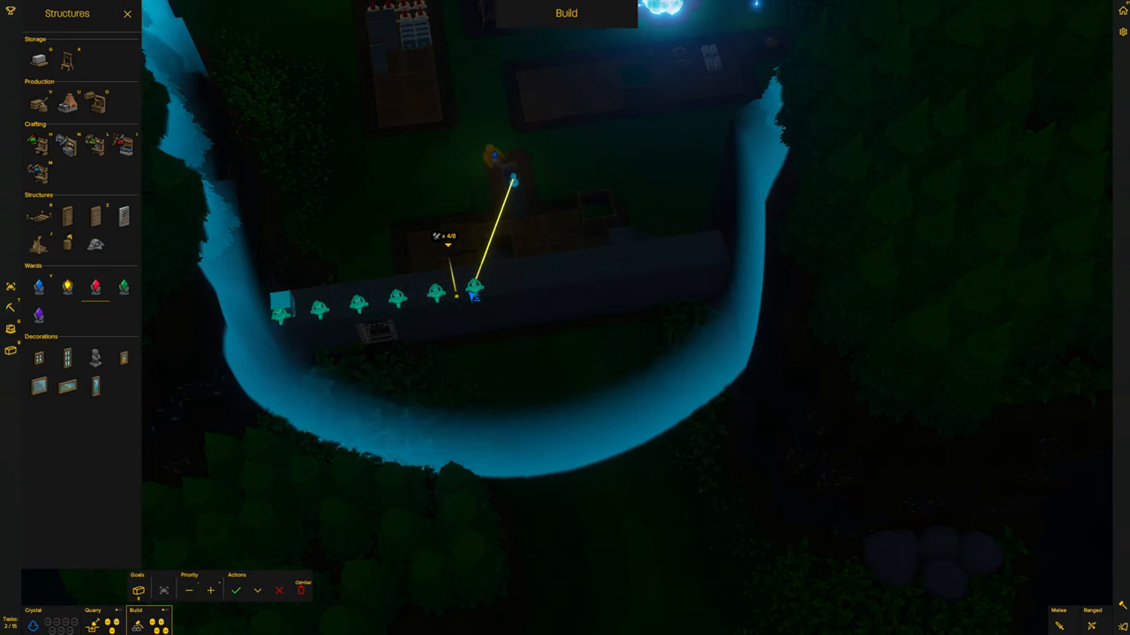
left_click(511, 284)
left_click(551, 280)
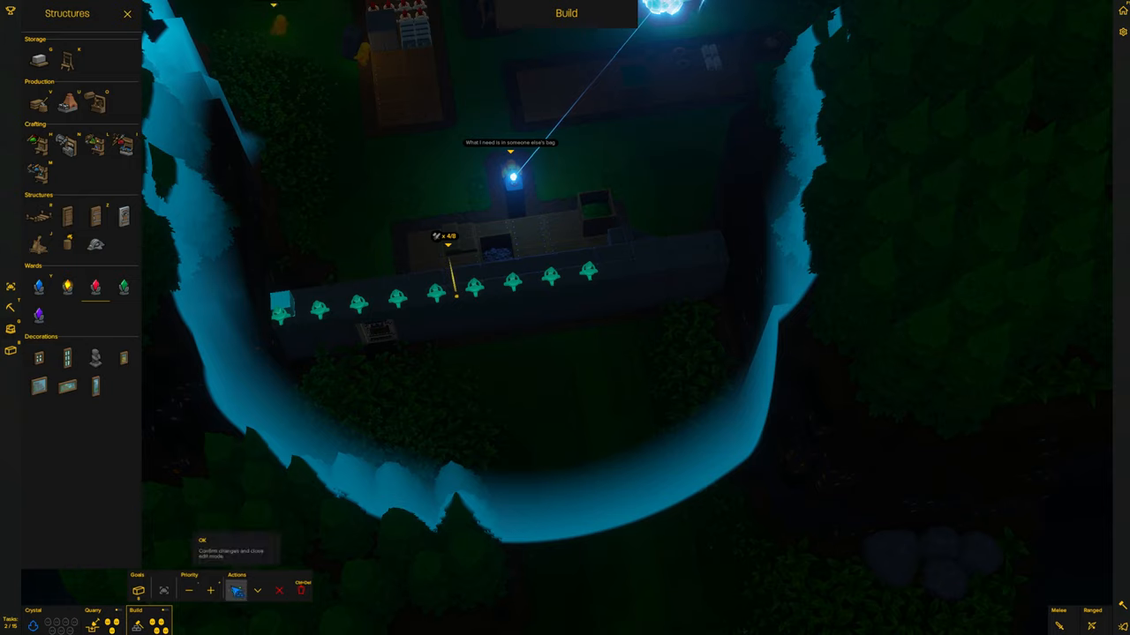
left_click(240, 591)
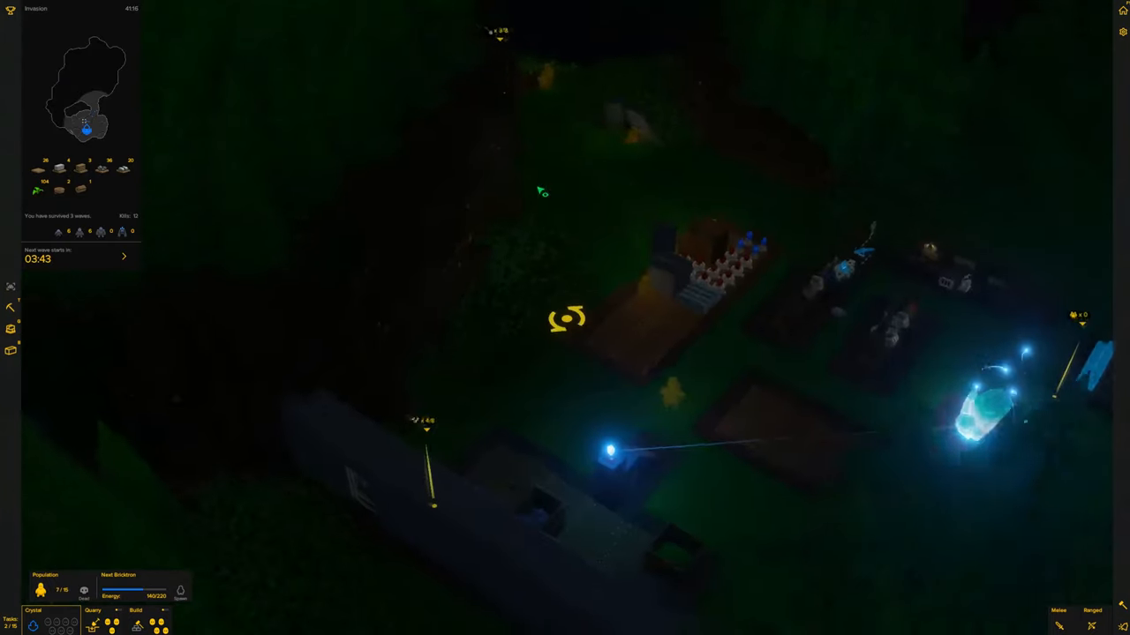
scroll(533, 190, "down", 3)
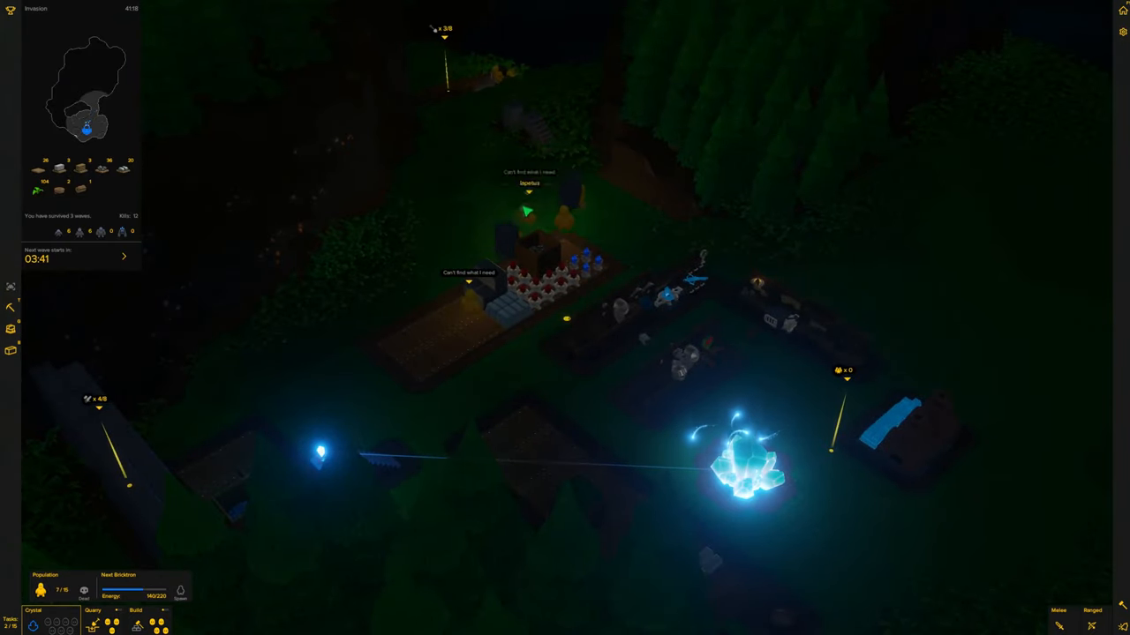
scroll(521, 213, "up", 4)
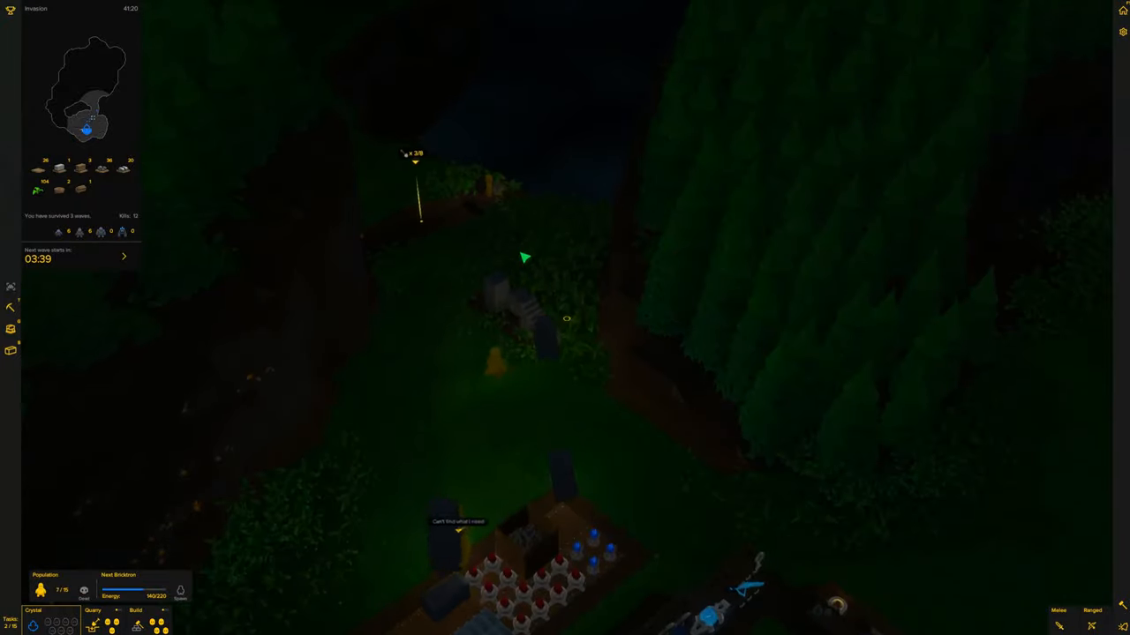
- Mark a tree Harvest area over the northern forest, confirm it and return to the base
mouse_move(630, 386)
left_mouse_down()
mouse_move(664, 339)
mouse_move(566, 318)
left_mouse_up()
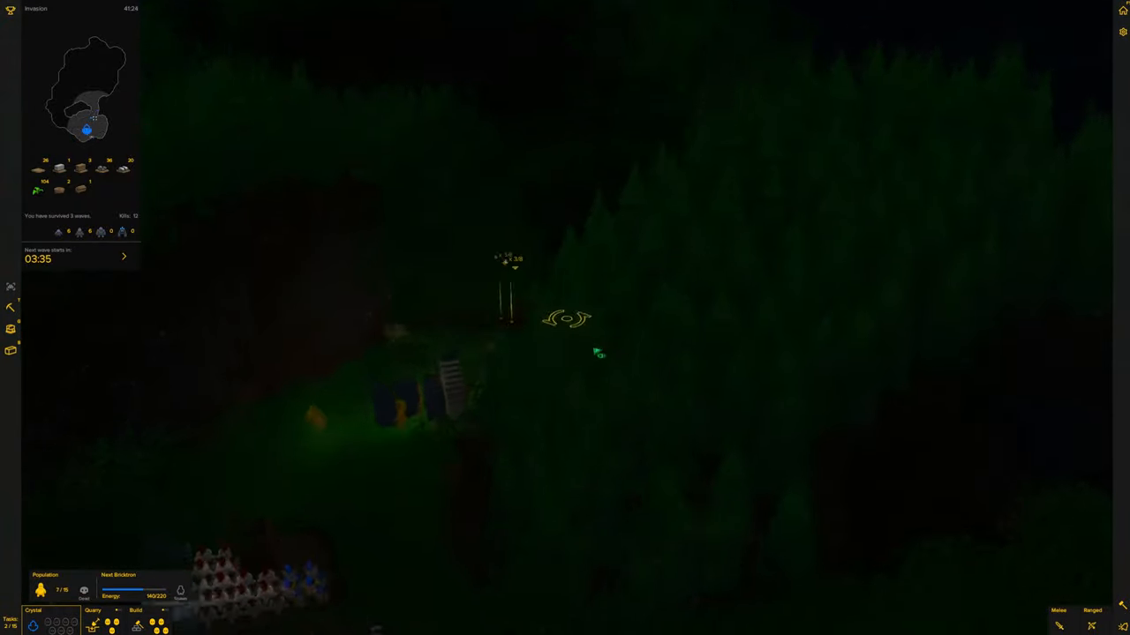
left_click(11, 353)
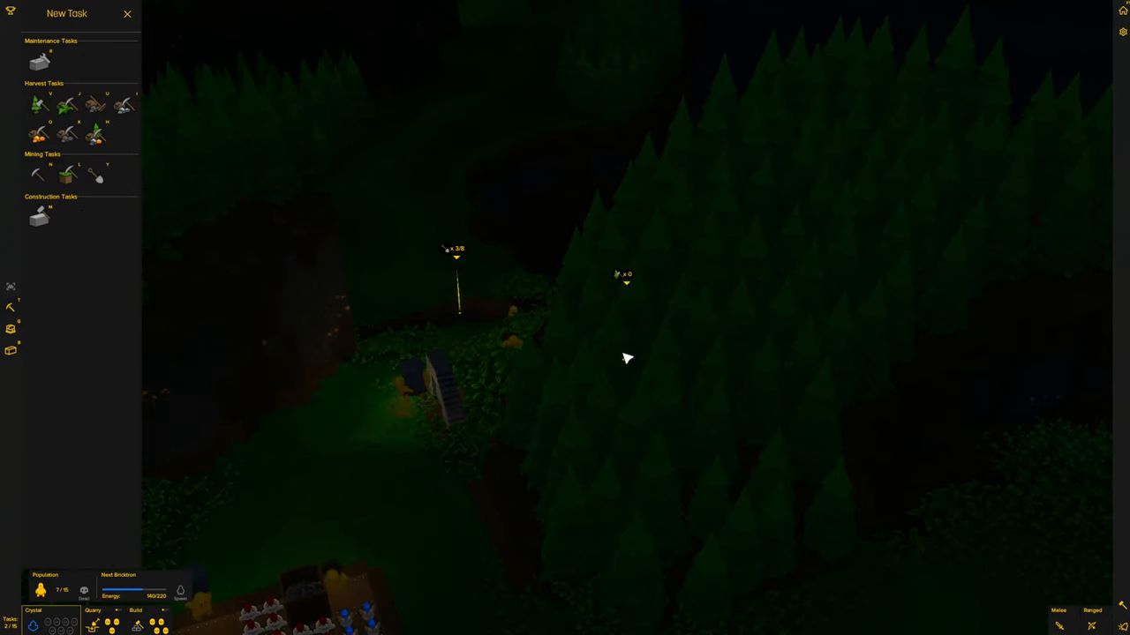
key("u")
left_click_drag(627, 358, 624, 544)
left_click(371, 593)
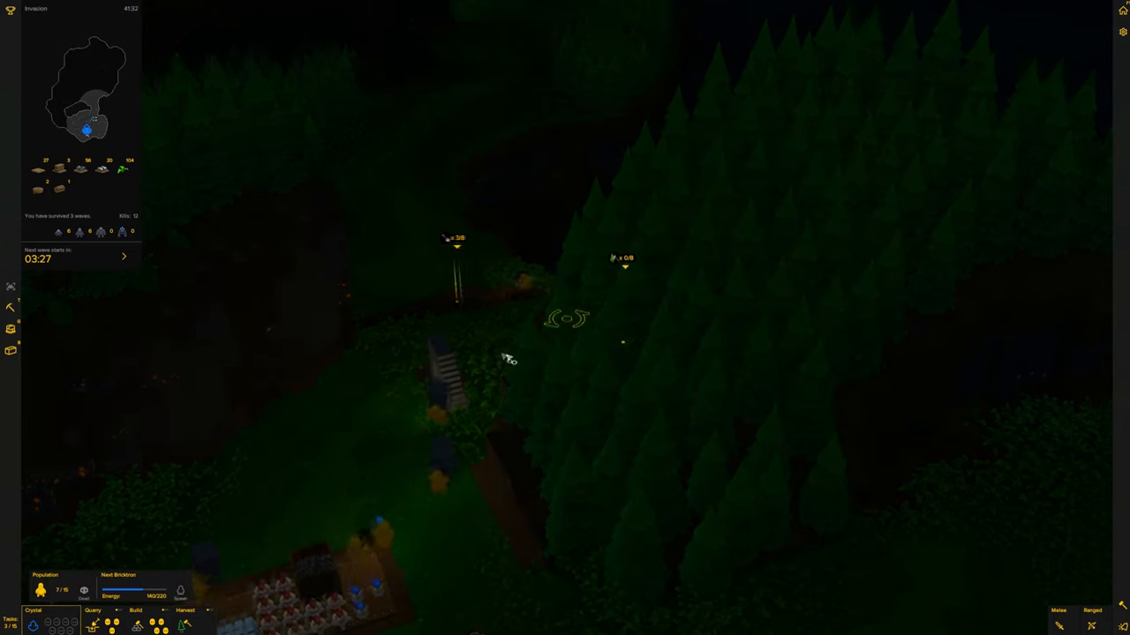
scroll(459, 328, "up", 2)
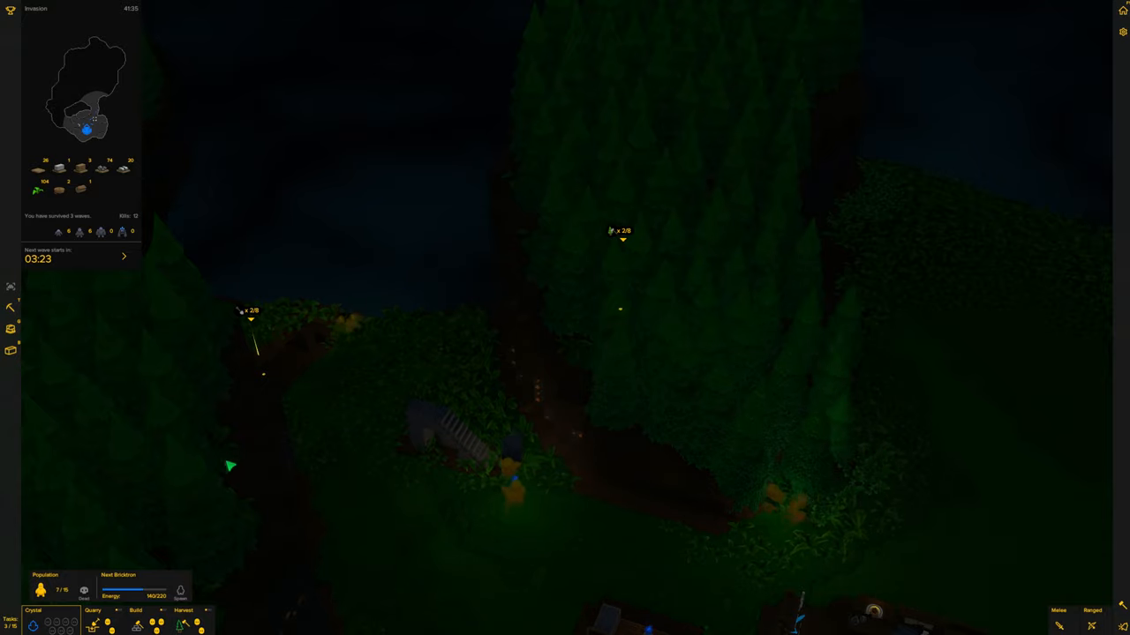
key("s")
key("s")
key("s")
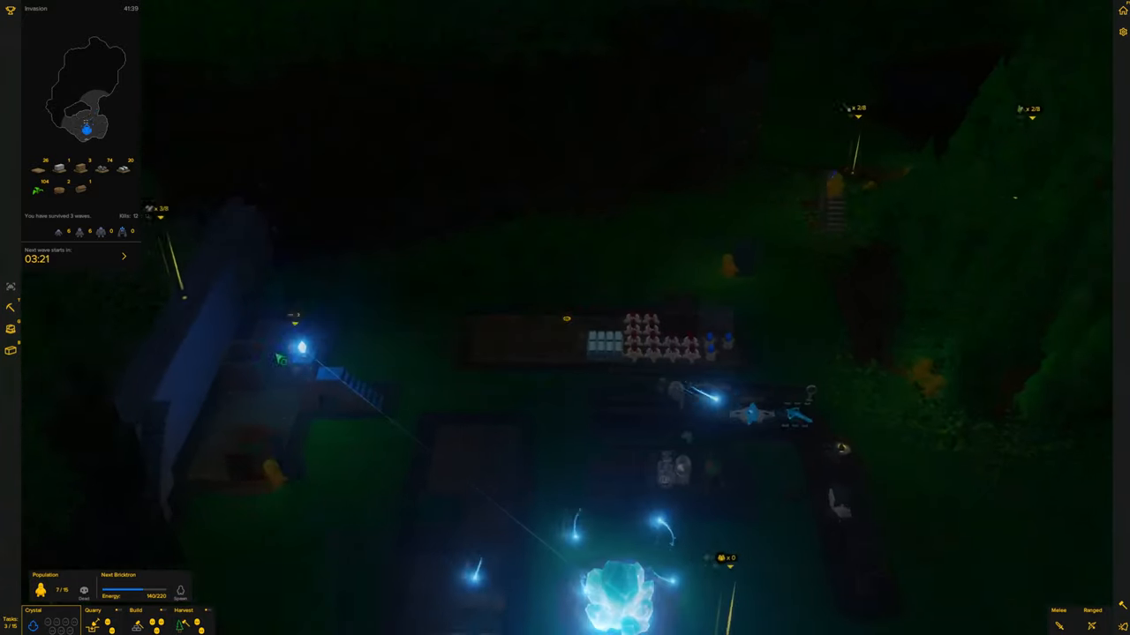
key("b")
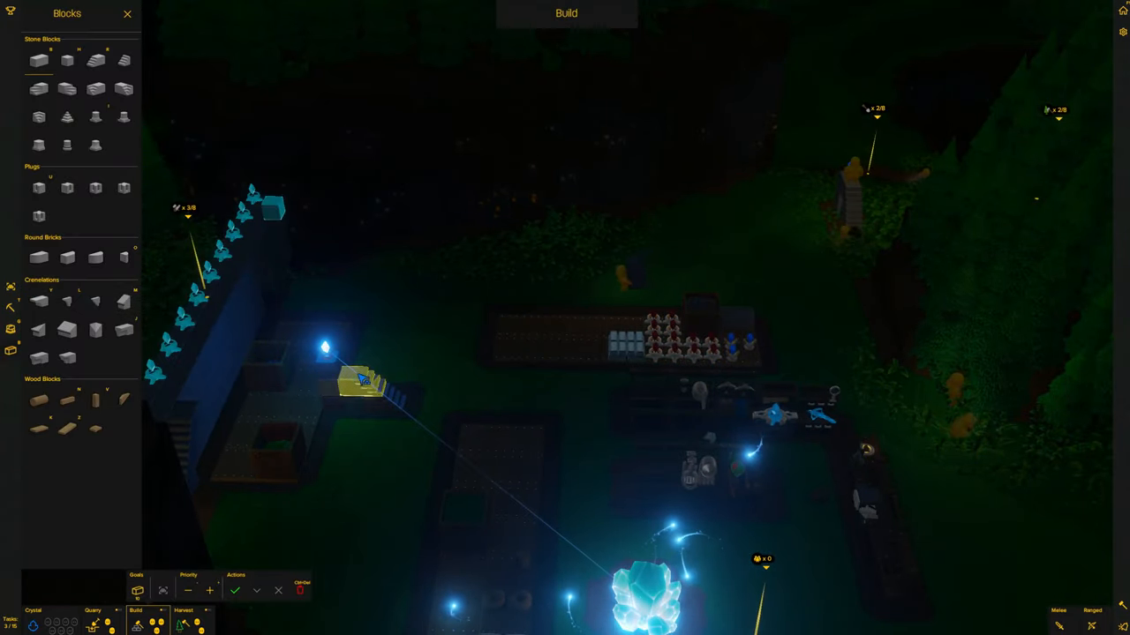
key("w")
key("w")
key("w")
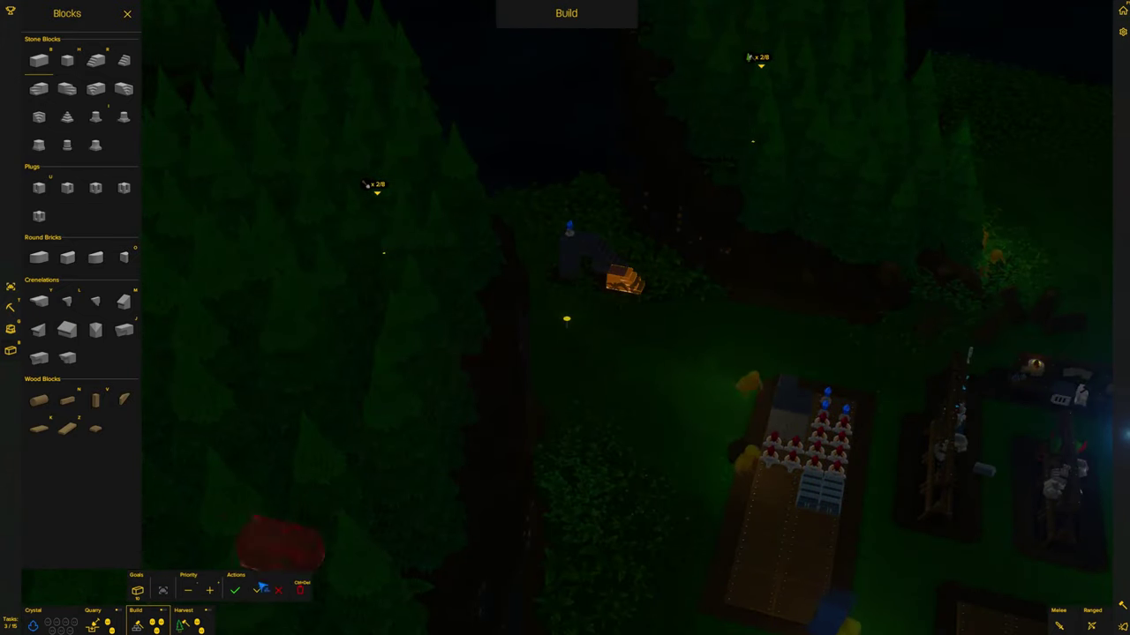
key("d")
key("d")
key("d")
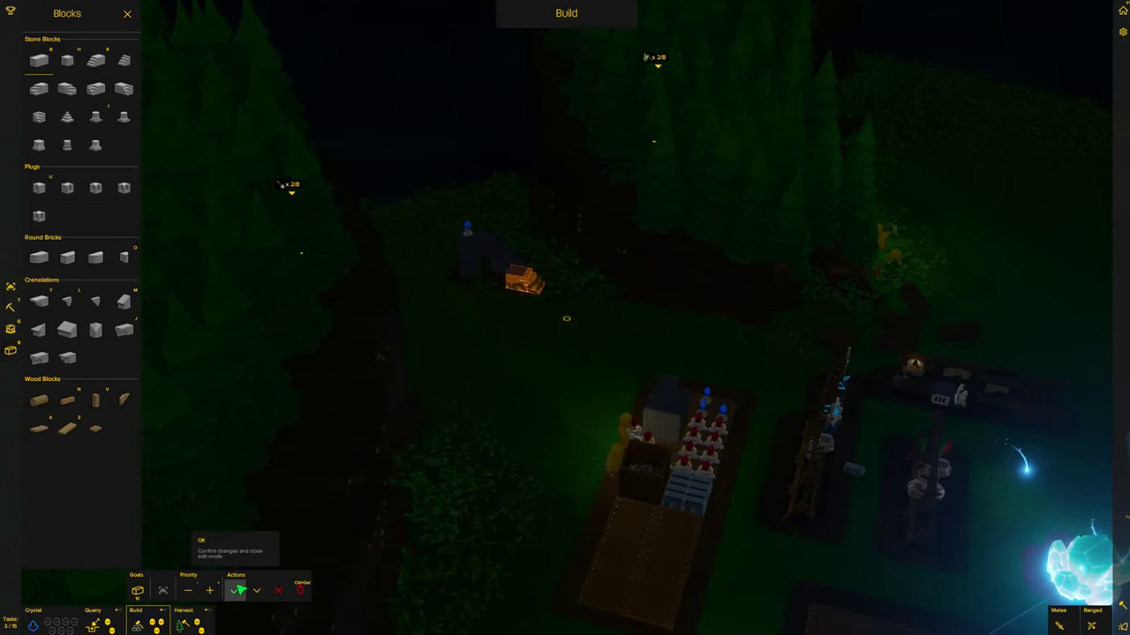
key("Escape")
key("w")
key("w")
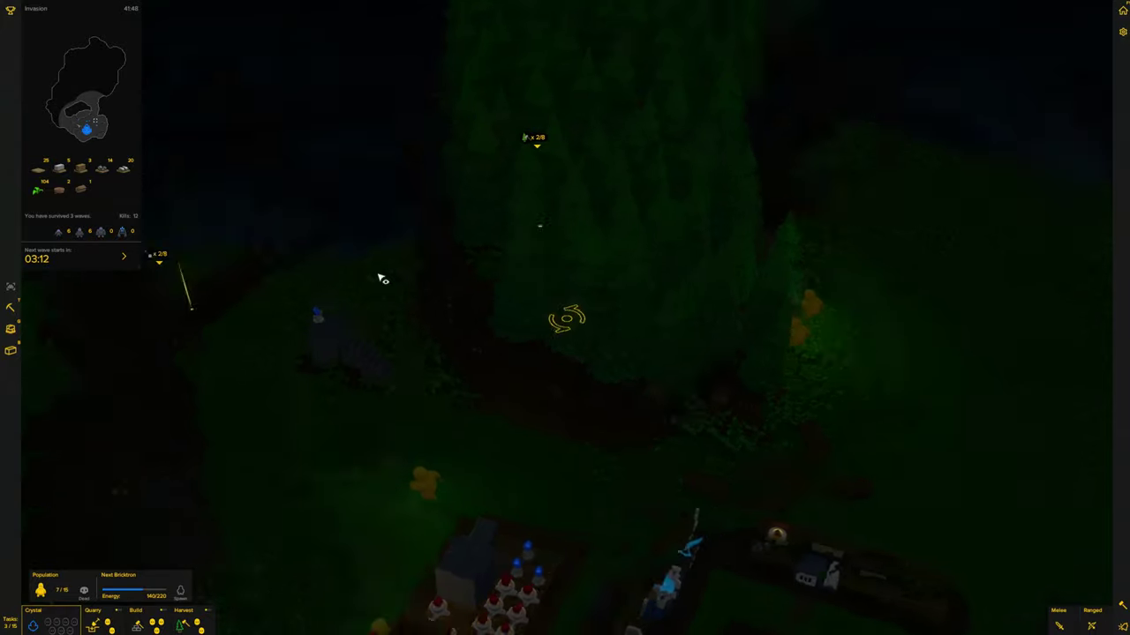
key("e")
key("e")
key("e")
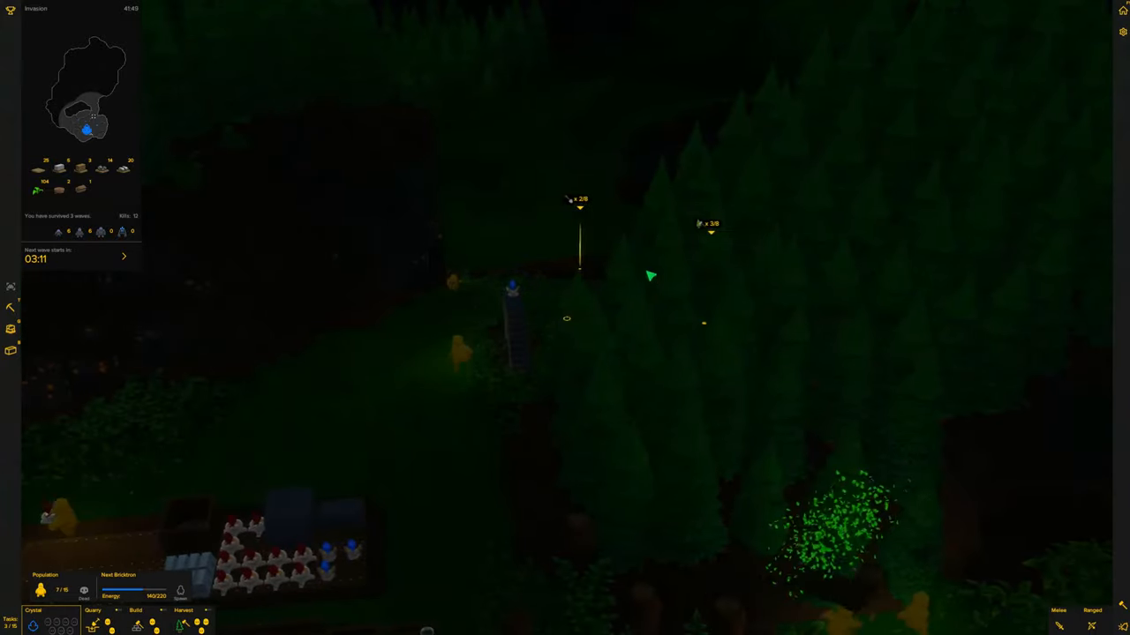
key("s")
key("s")
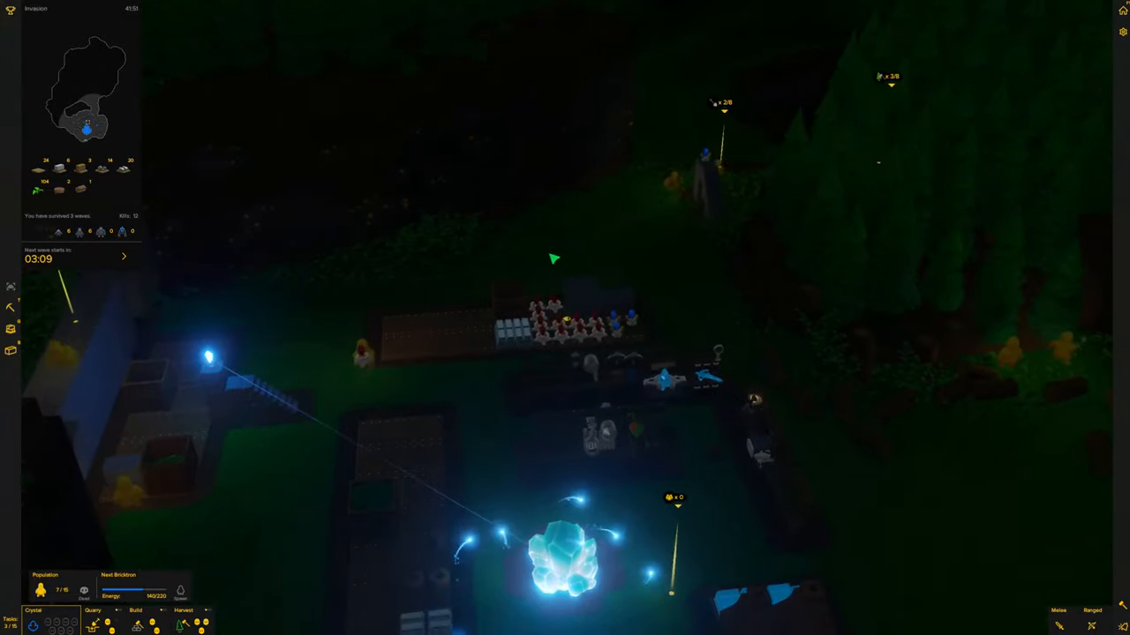
key("q")
key("q")
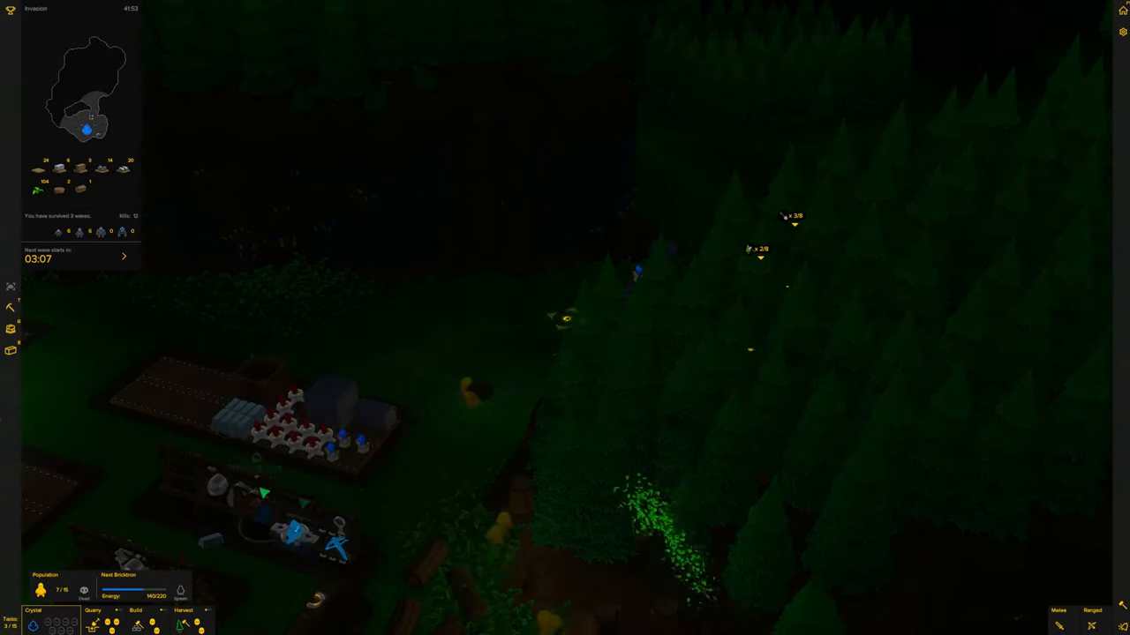
key("s")
key("s")
key("a")
key("a")
key("a")
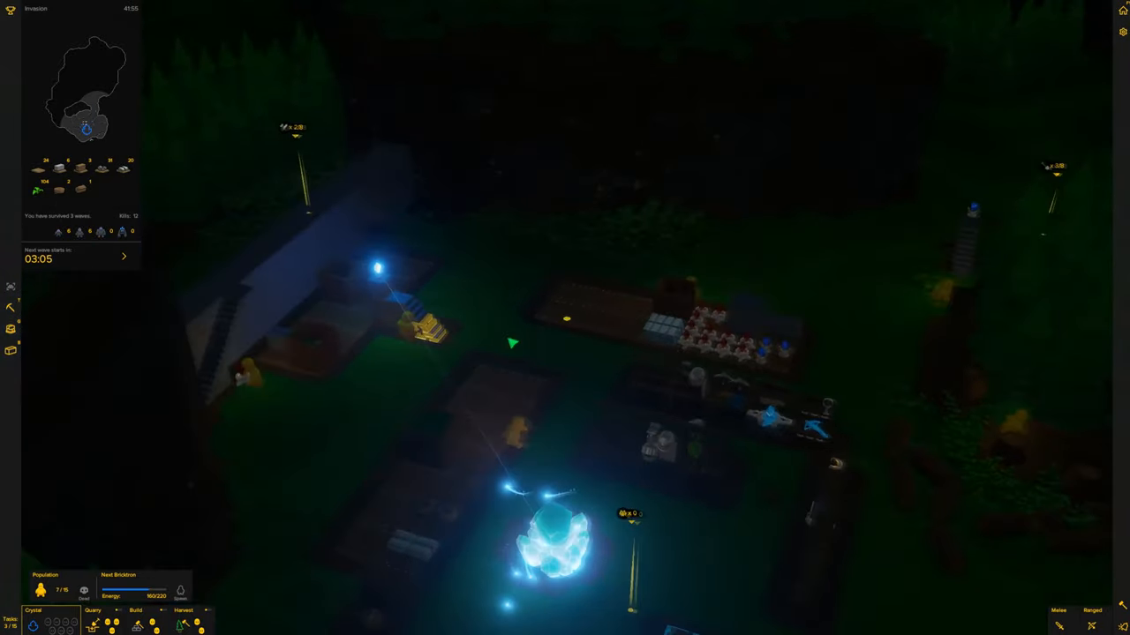
key("w")
key("w")
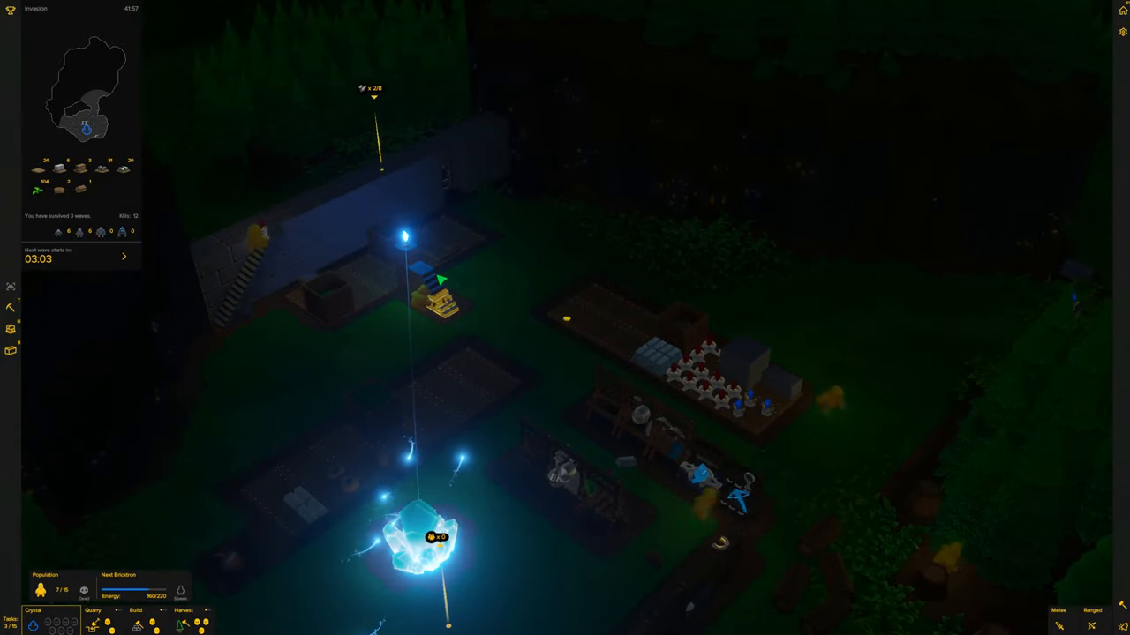
scroll(445, 280, "down", 4)
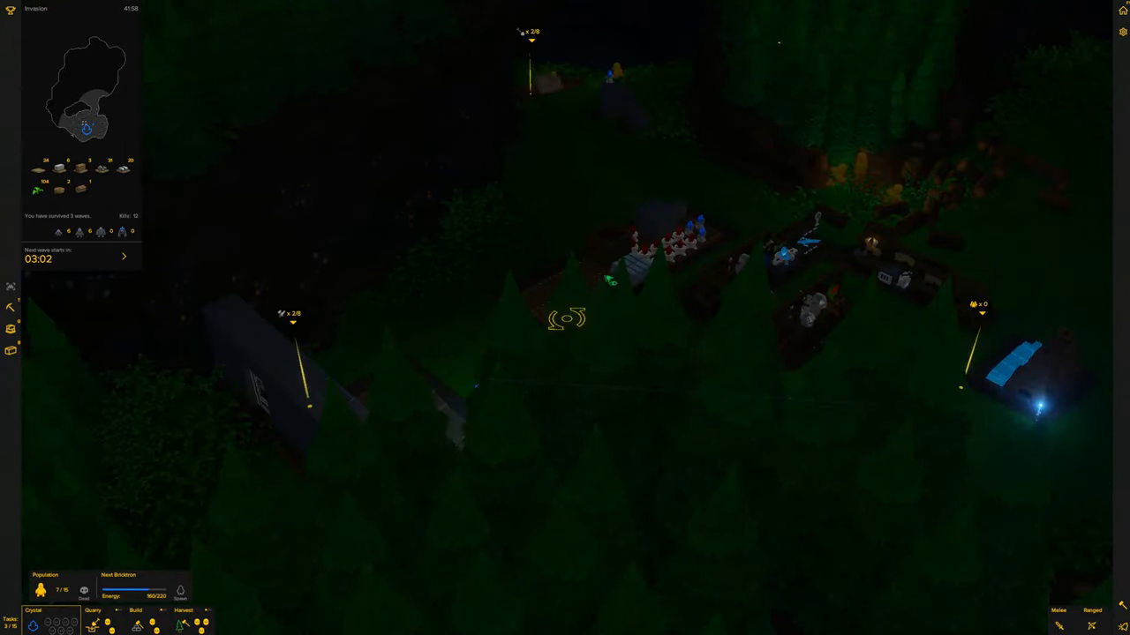
scroll(565, 318, "up", 4)
key("q")
key("q")
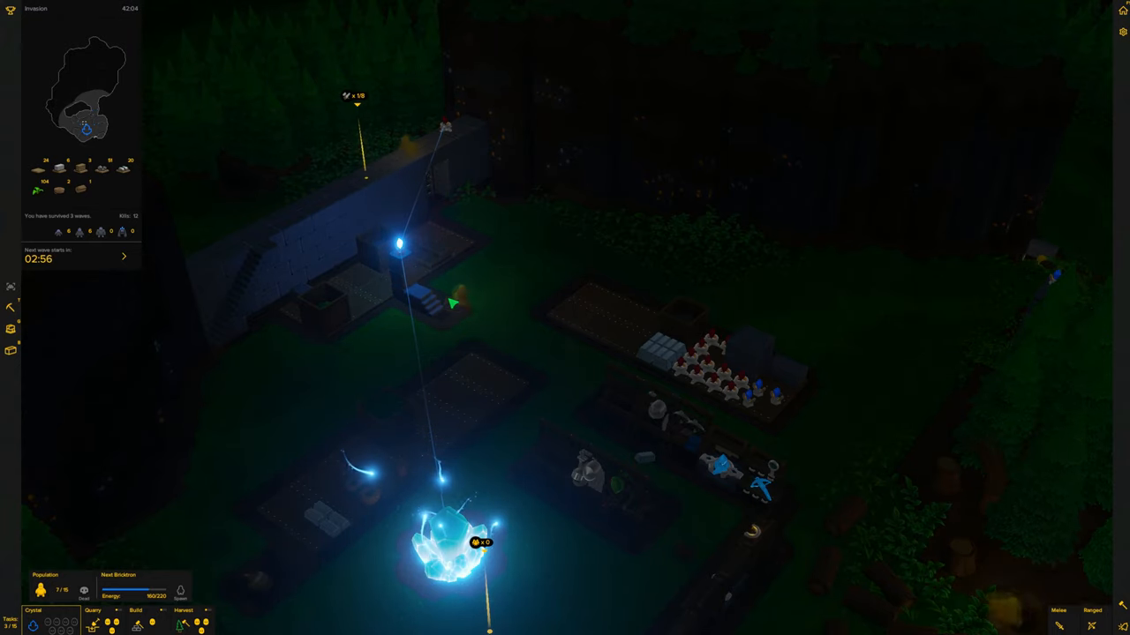
key("a")
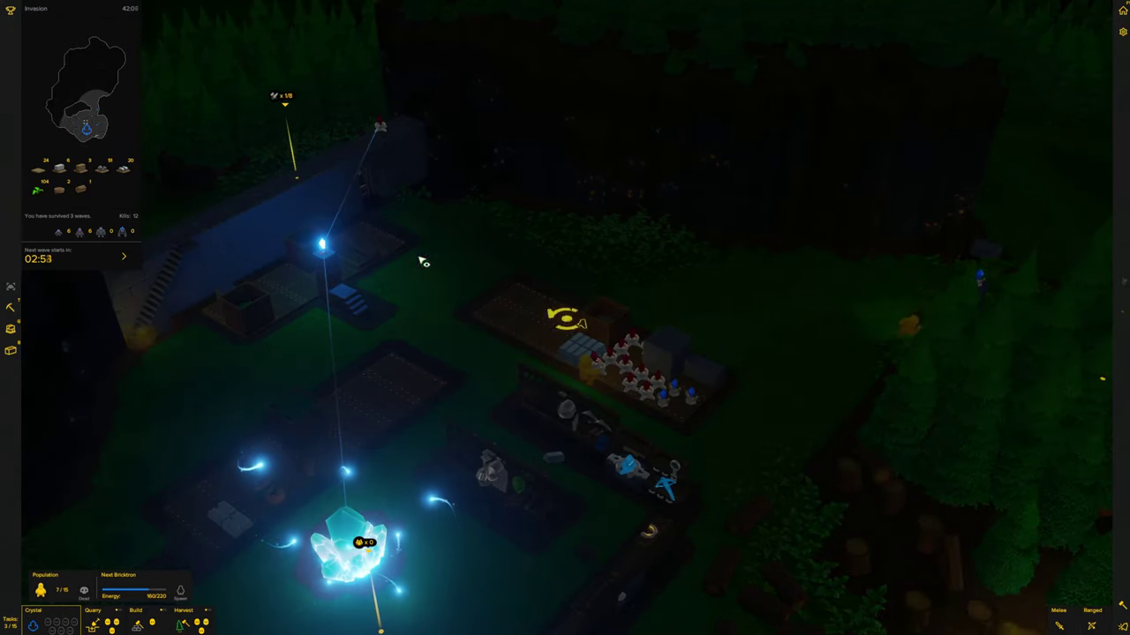
key("d")
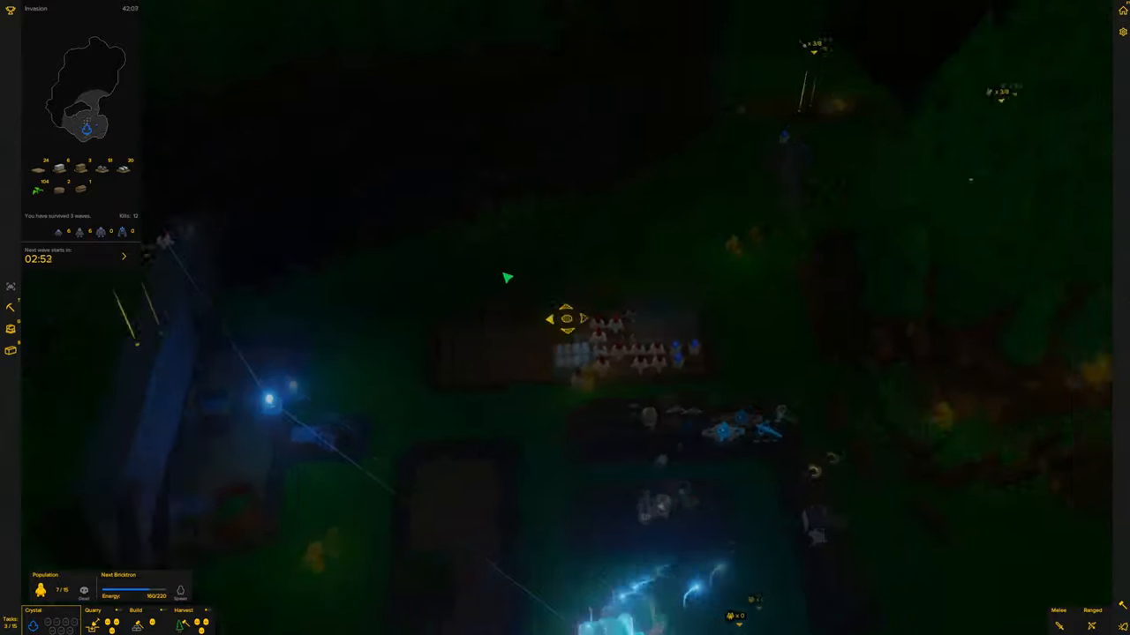
key("e")
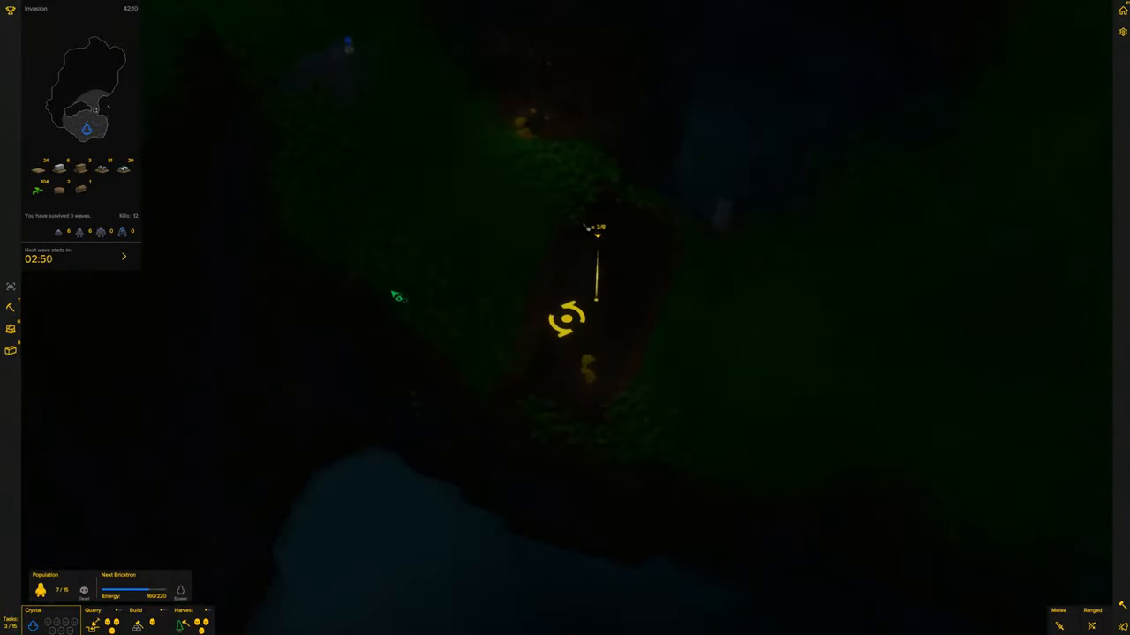
key("w")
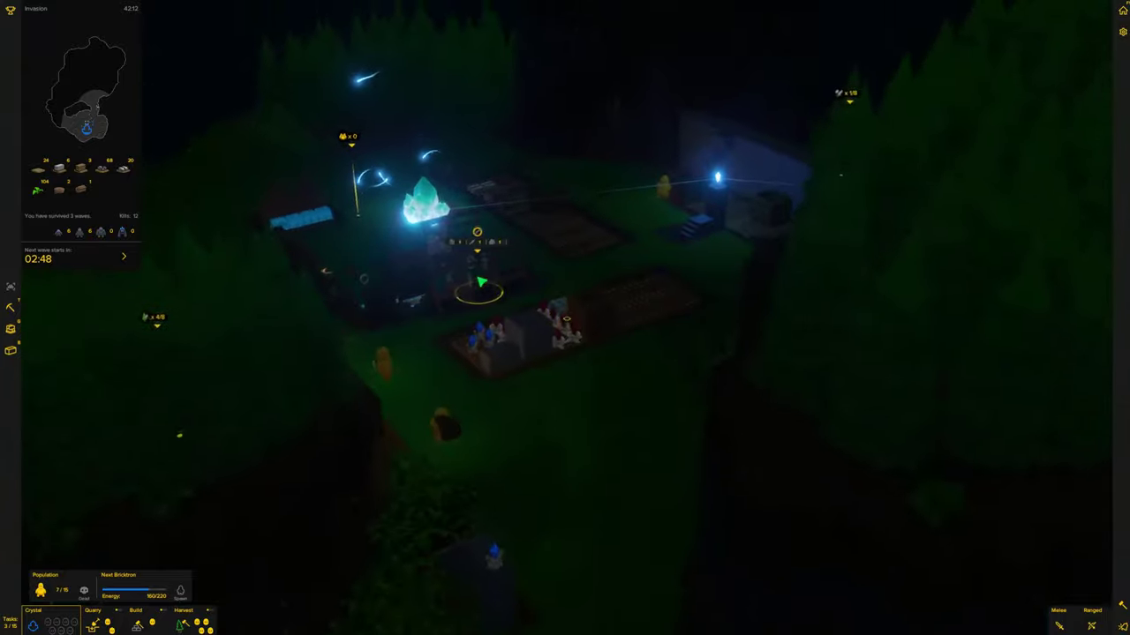
scroll(483, 281, "up", 3)
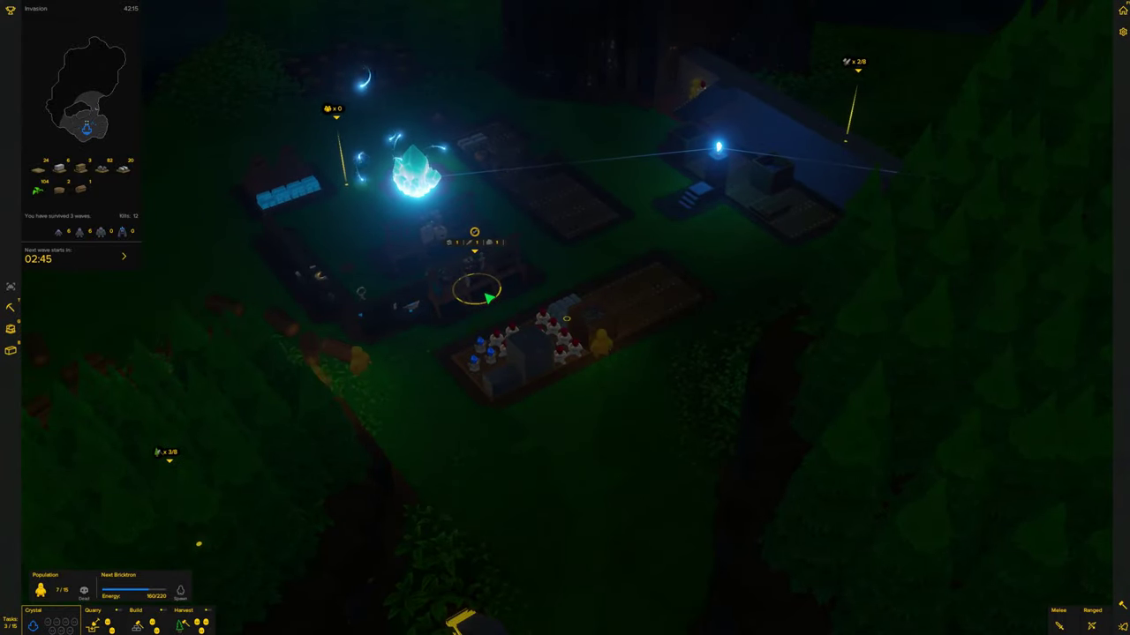
key("s")
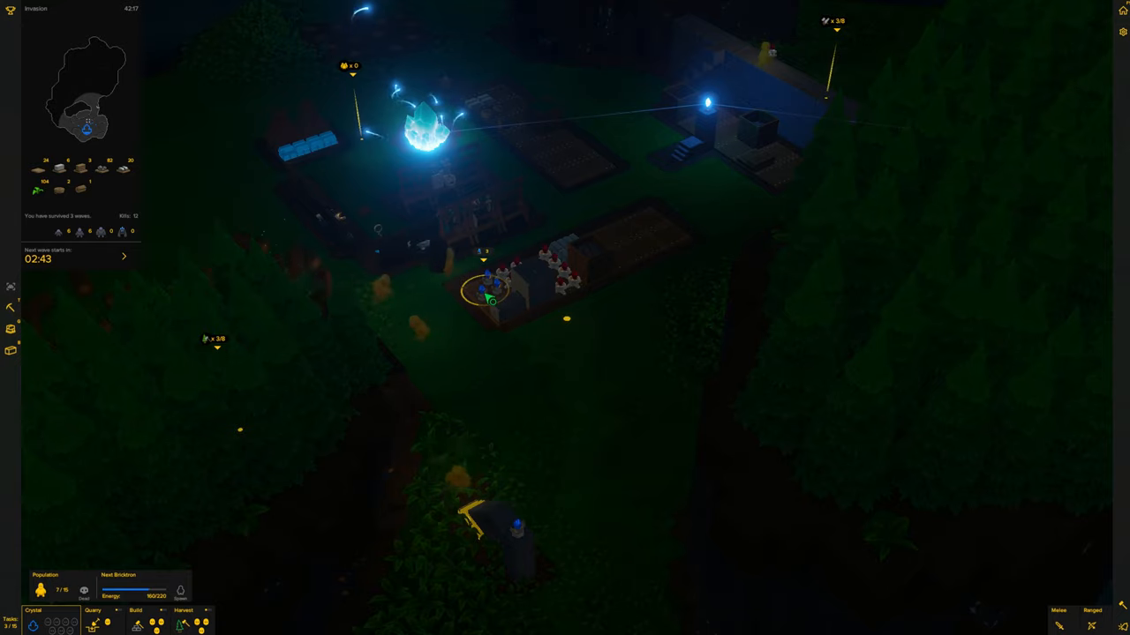
key("q")
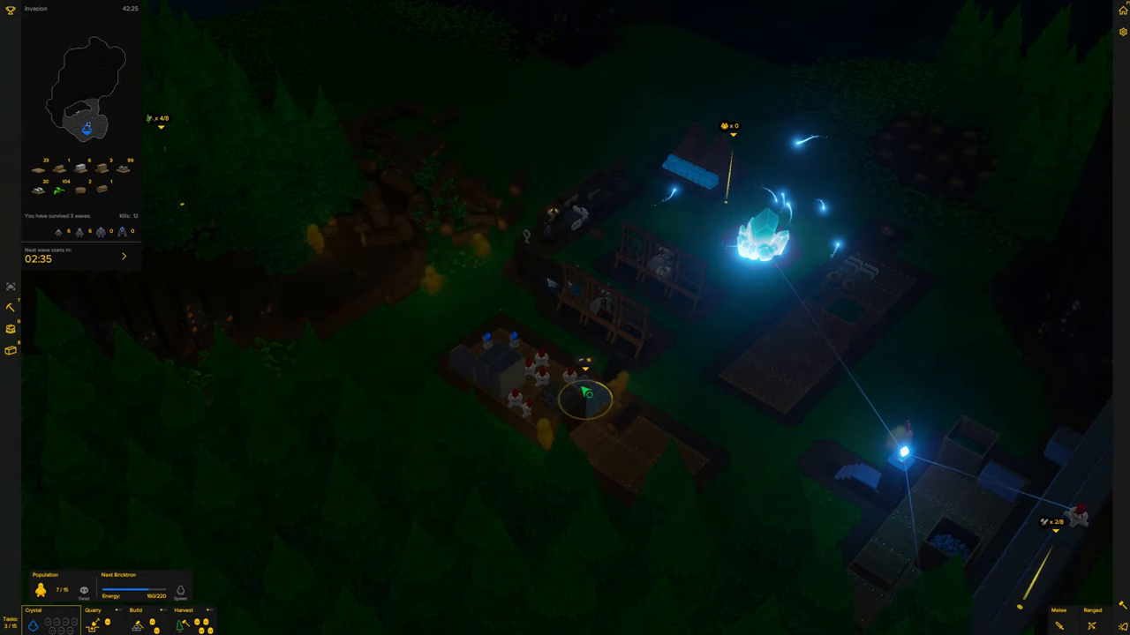
scroll(587, 394, "down", 3)
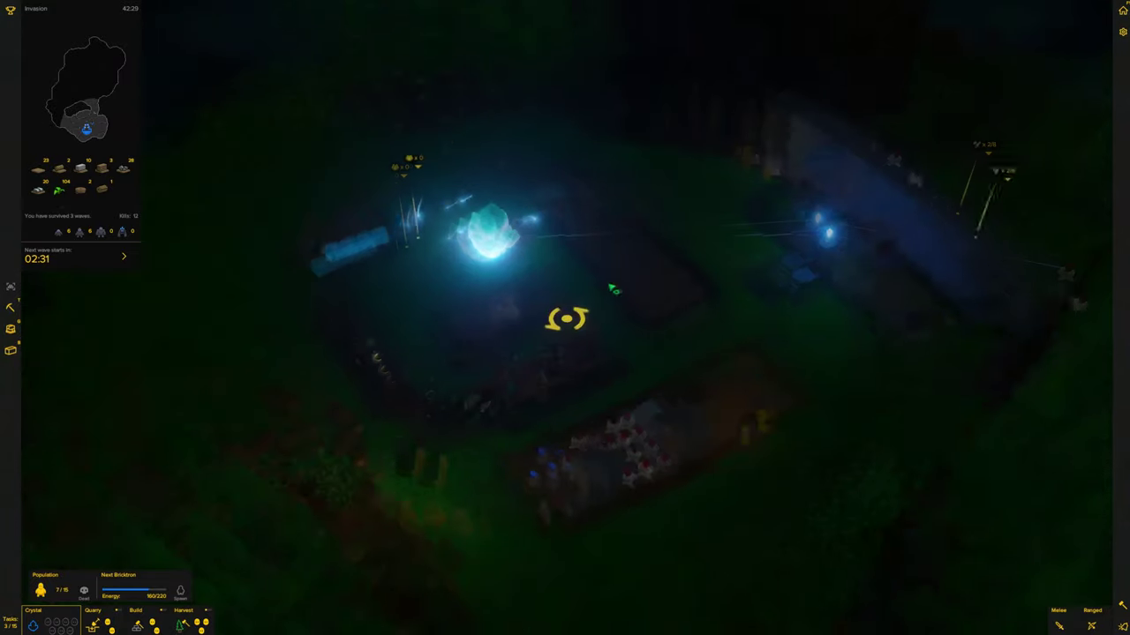
key("q")
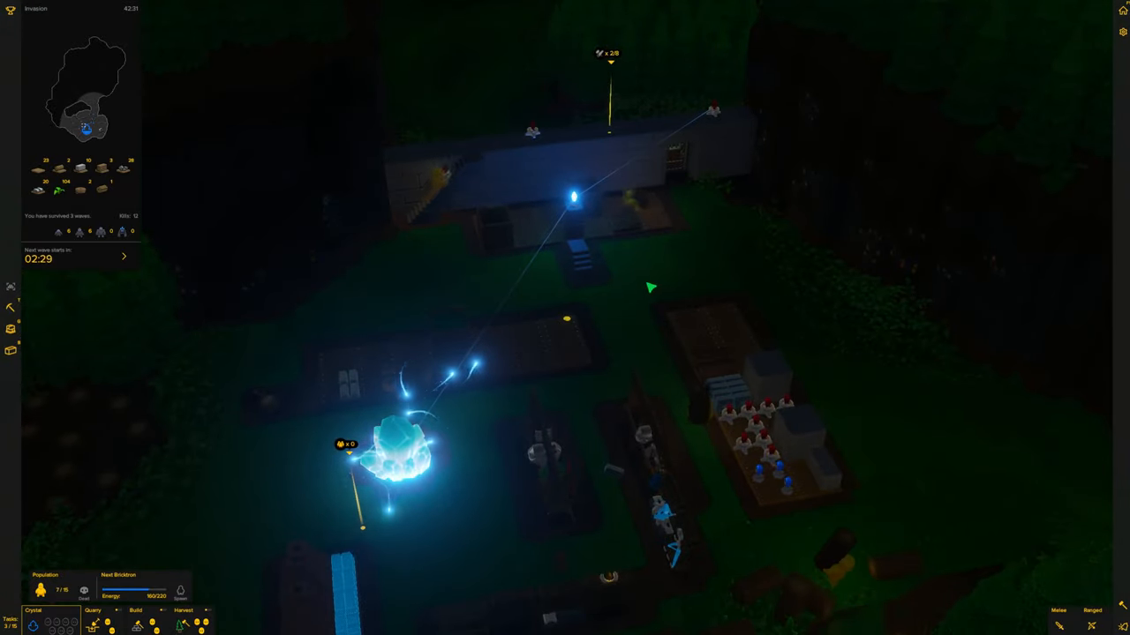
scroll(649, 287, "down", 3)
scroll(648, 287, "down", 2)
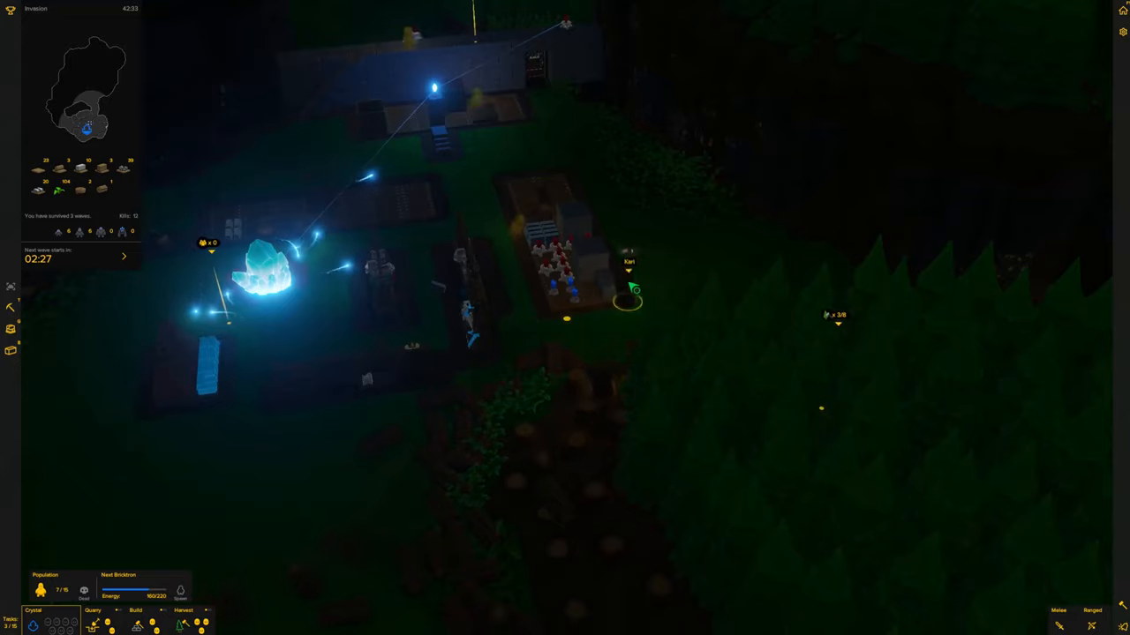
key("s")
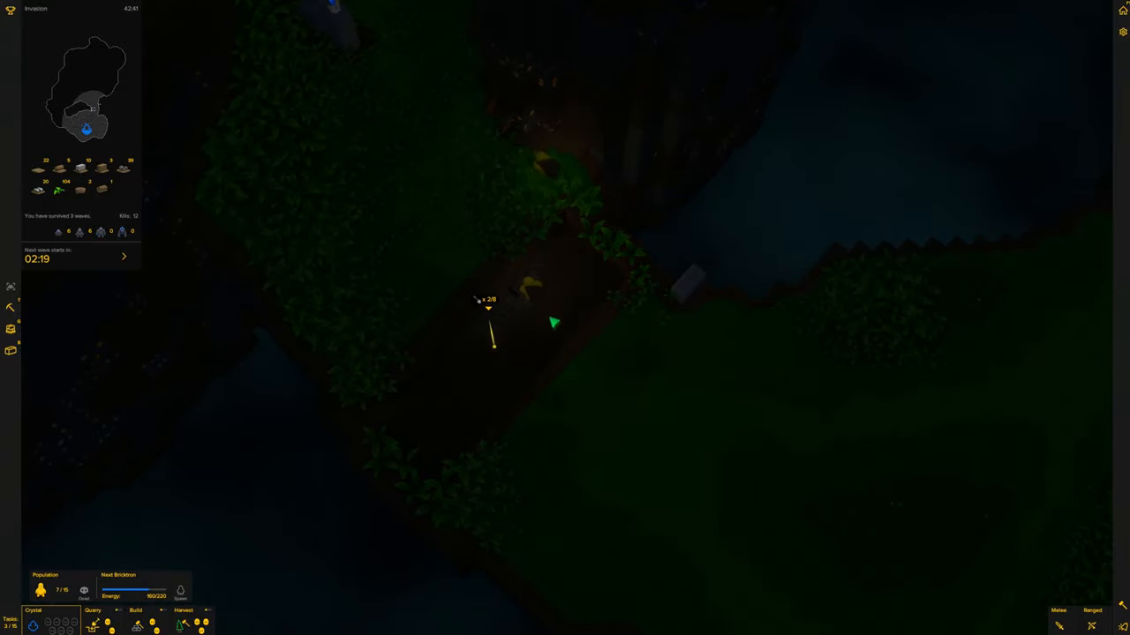
key("e")
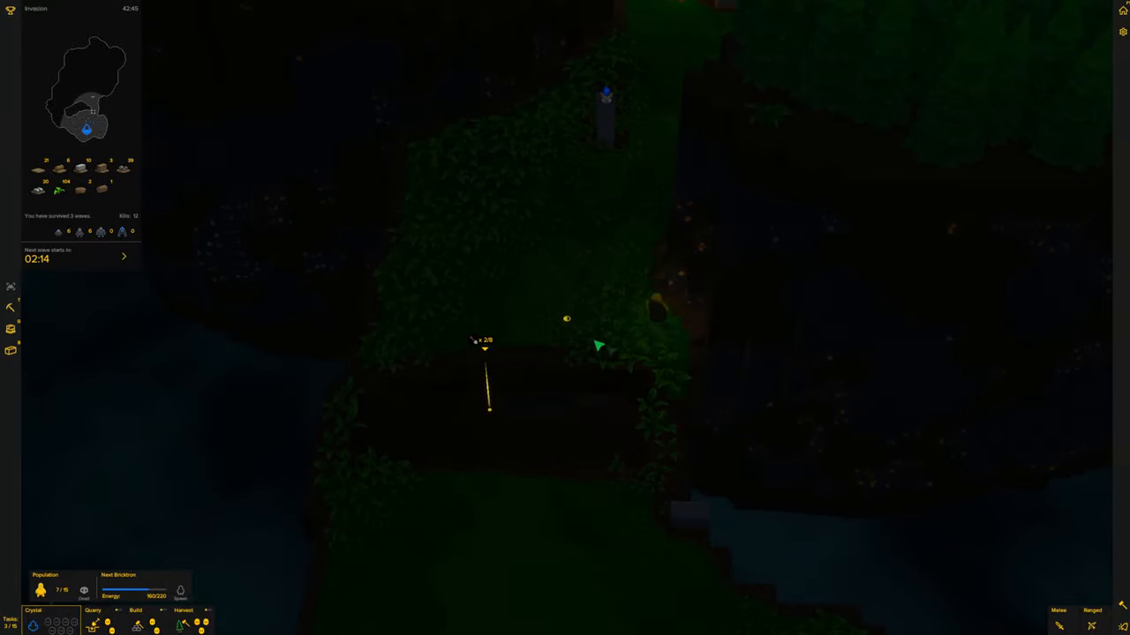
key("e")
key("e")
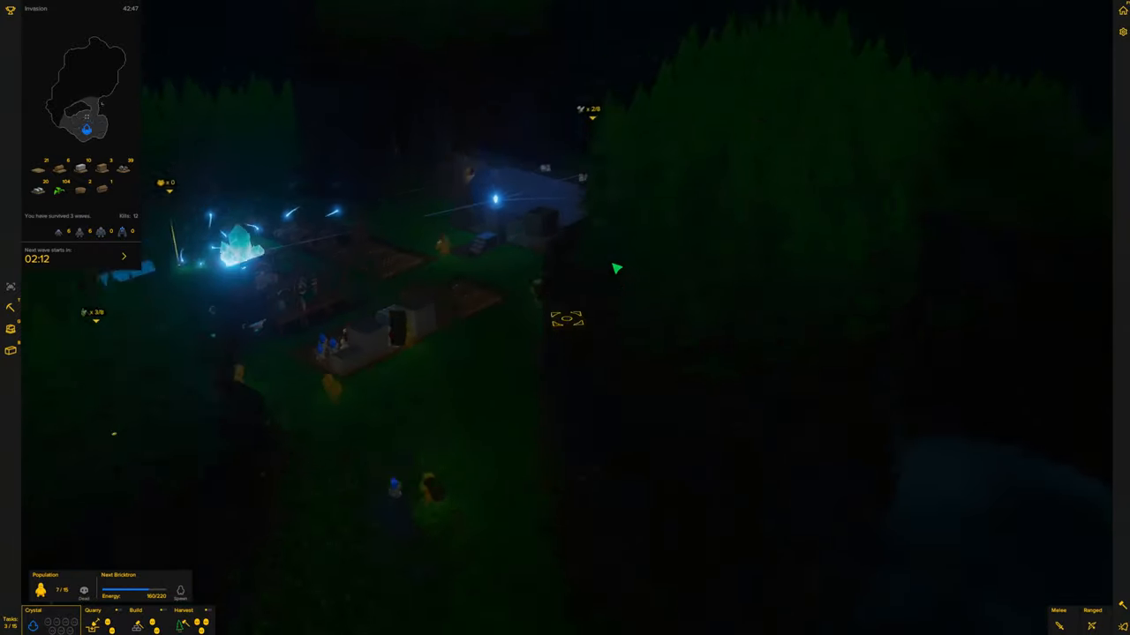
scroll(643, 296, "up", 3)
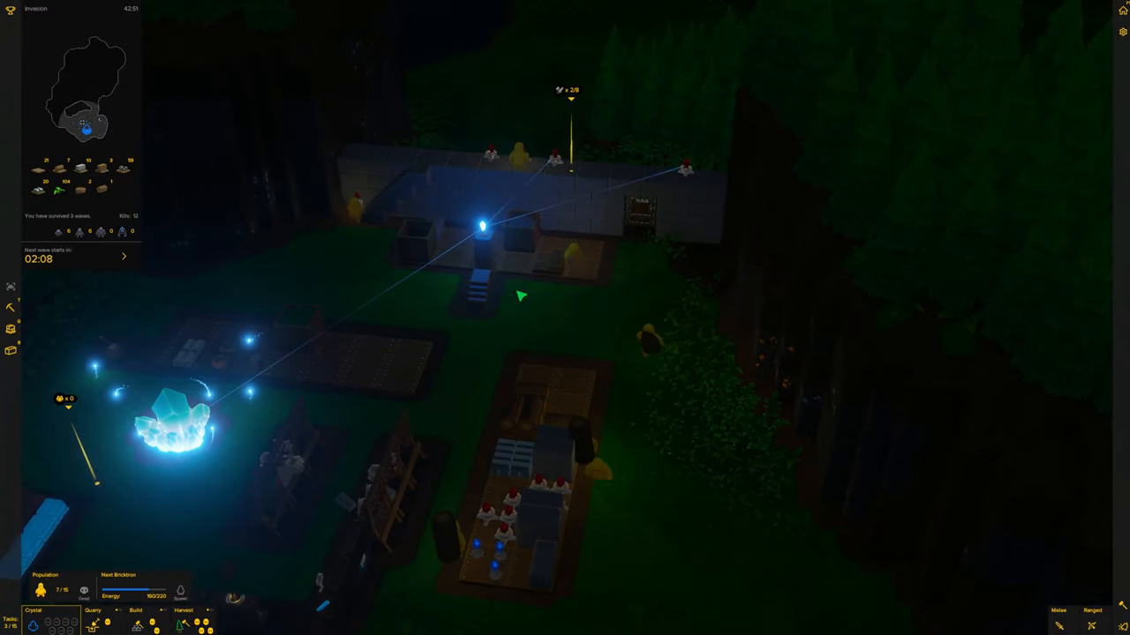
key("s")
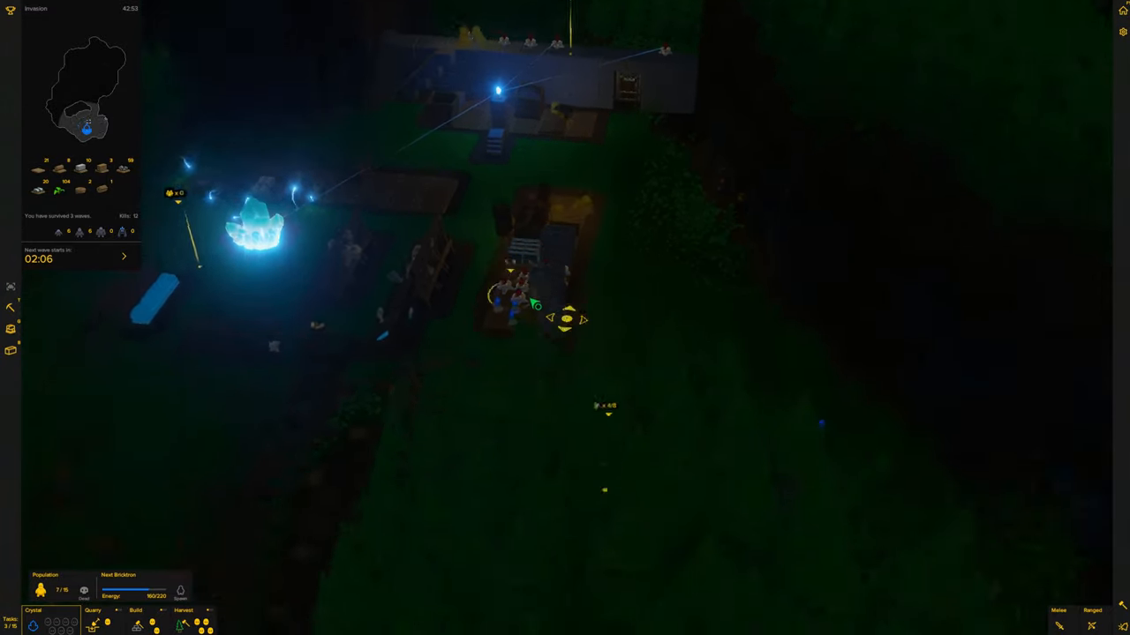
scroll(565, 318, "down", 3)
key("e")
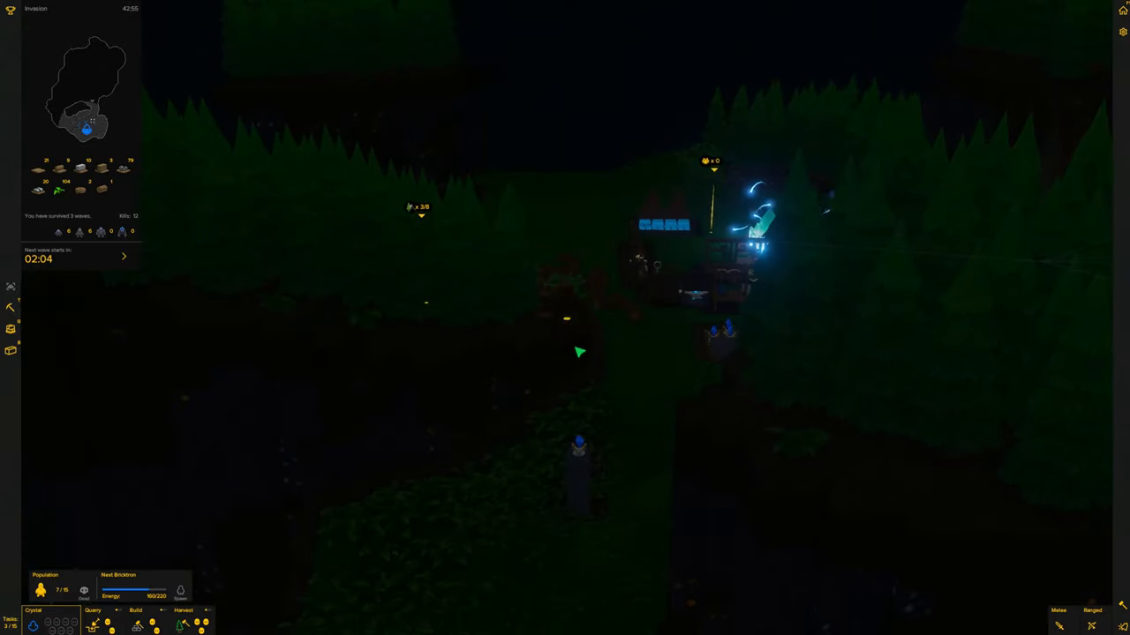
scroll(568, 348, "up", 1)
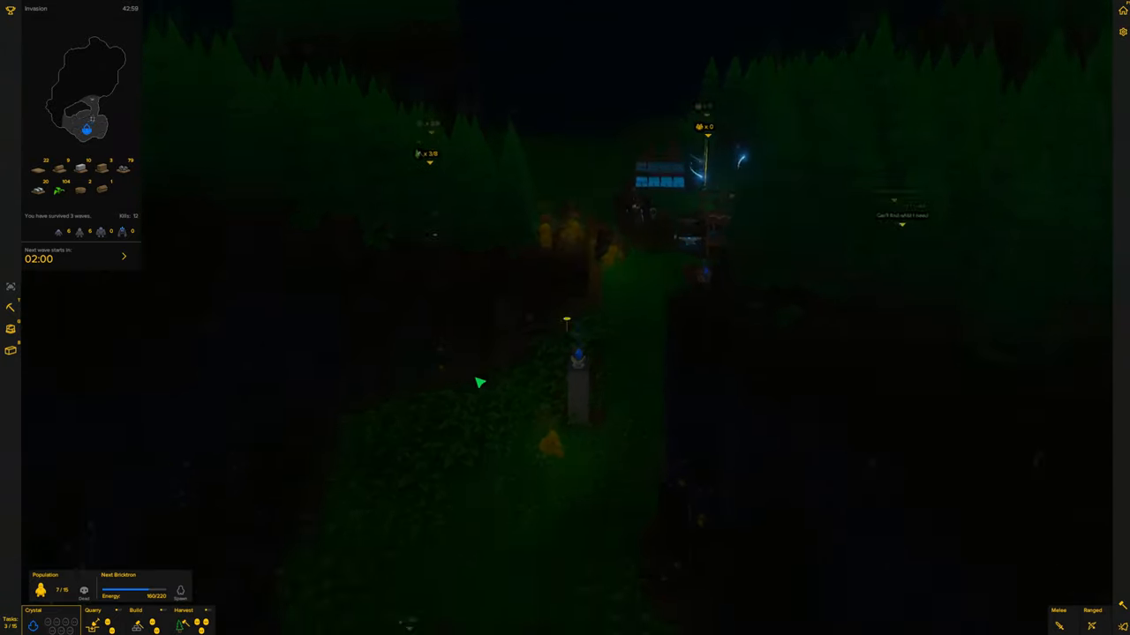
key("e")
key("e")
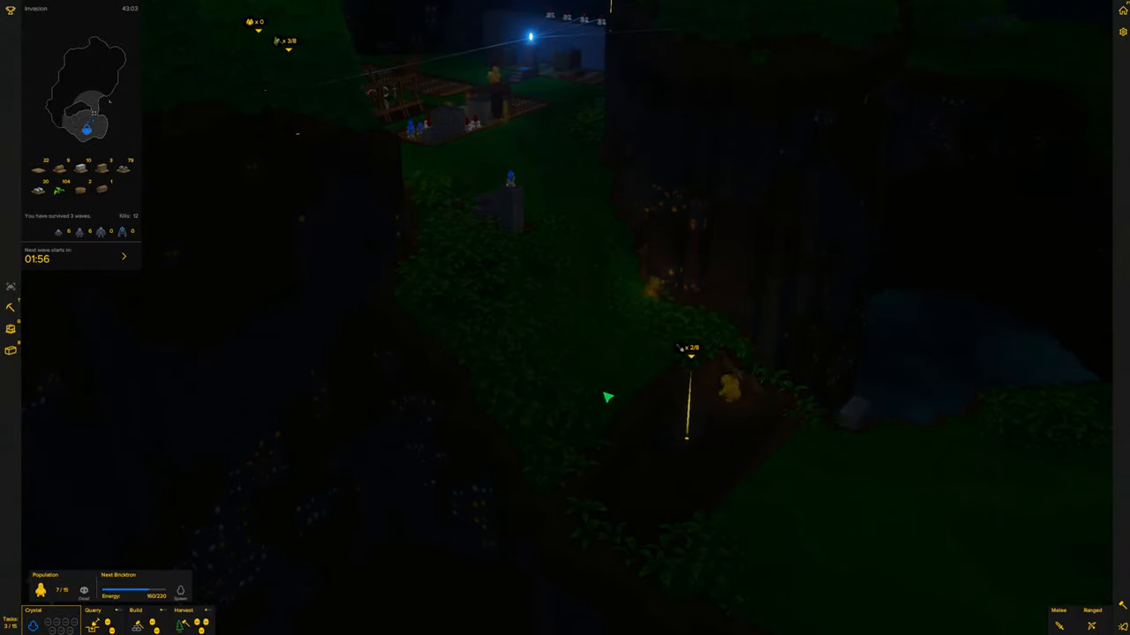
key("e")
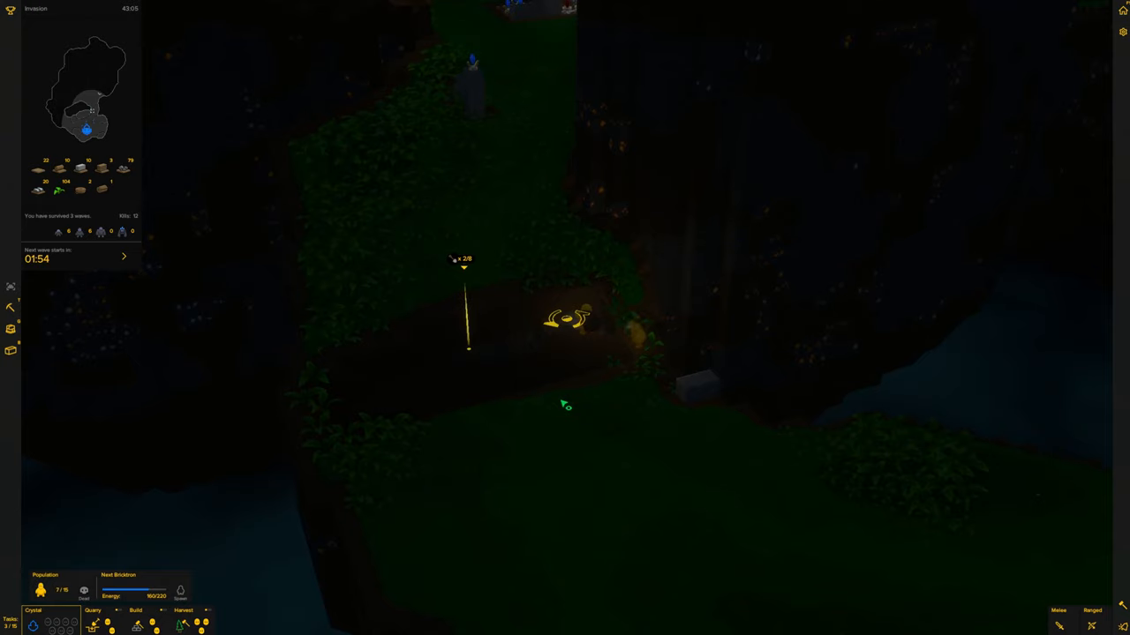
key("e")
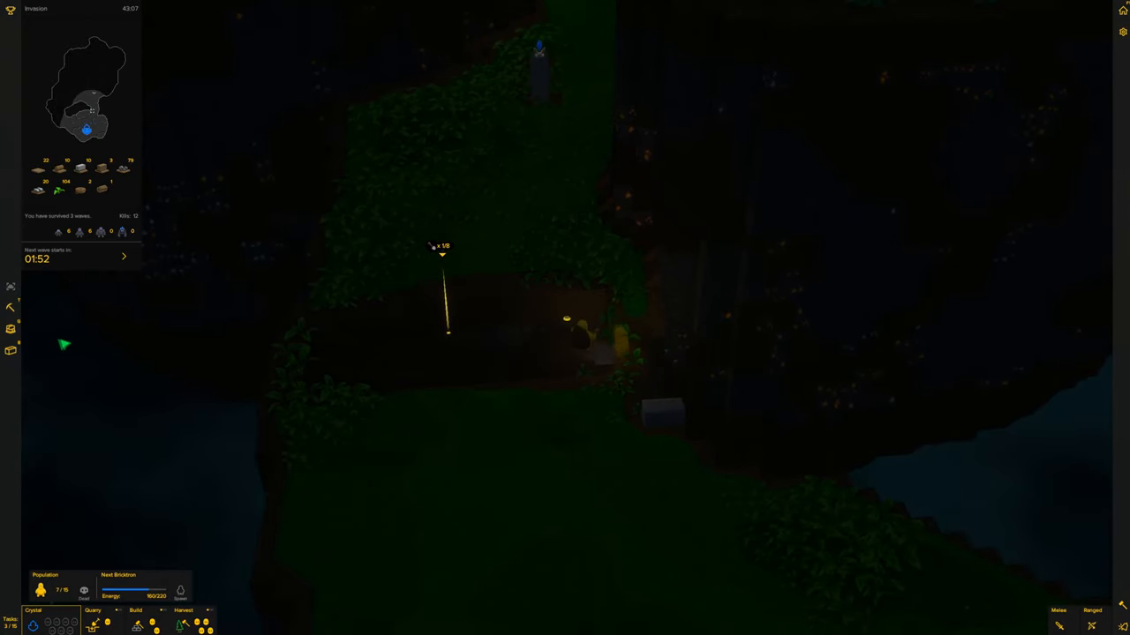
left_click(11, 307)
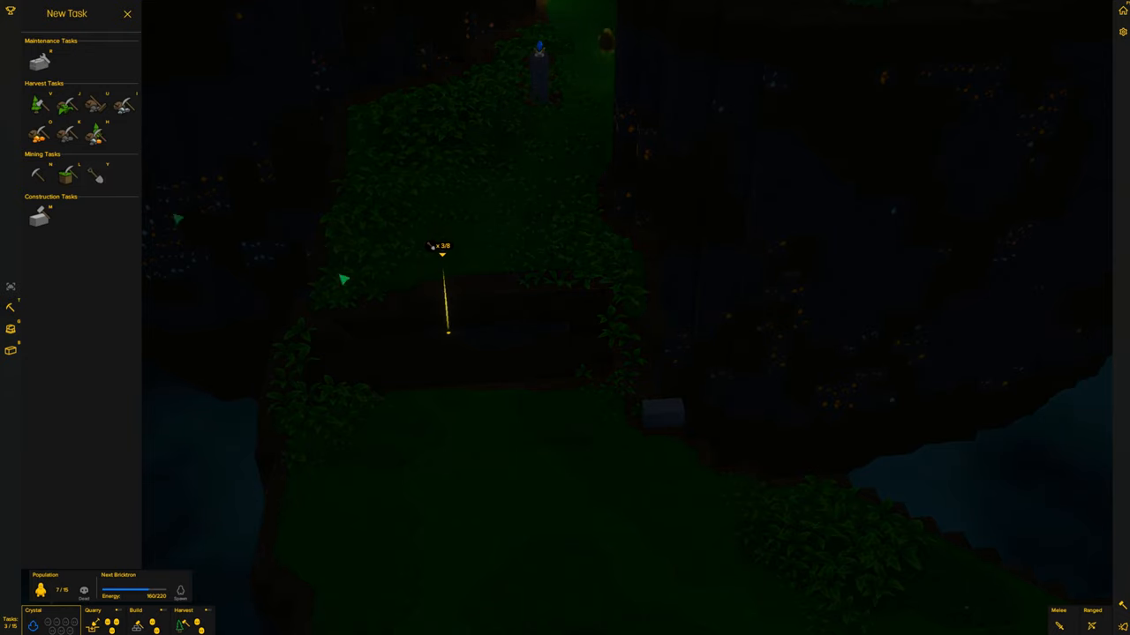
- Place a quarry task on the cliff path, stretch it into a tall shaft and confirm it
left_click(635, 343)
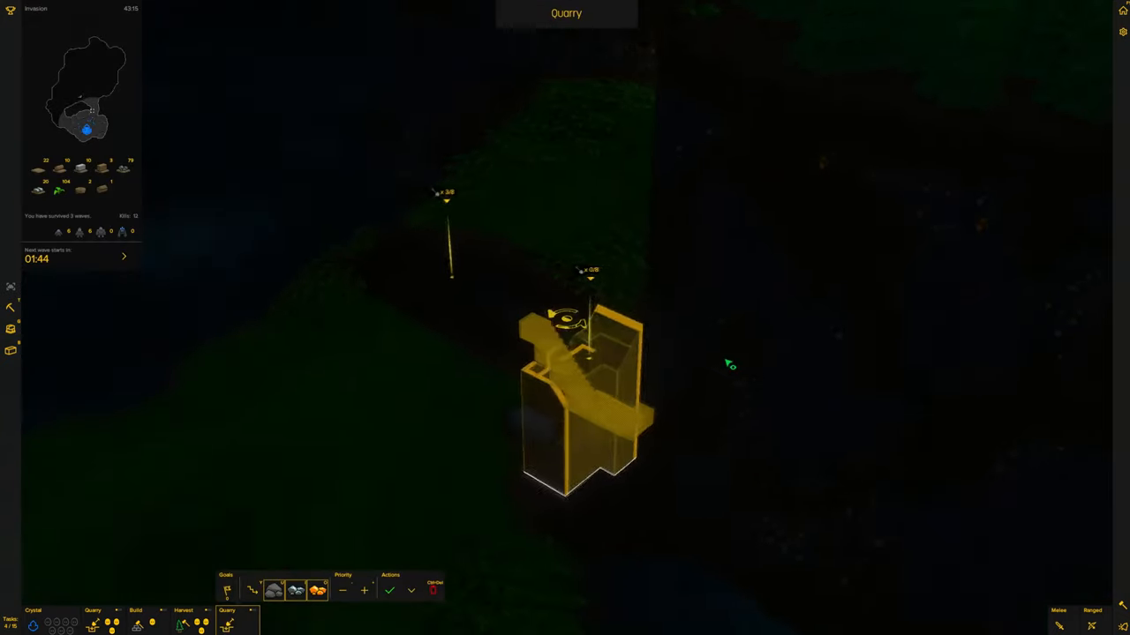
left_click_drag(664, 373, 706, 448)
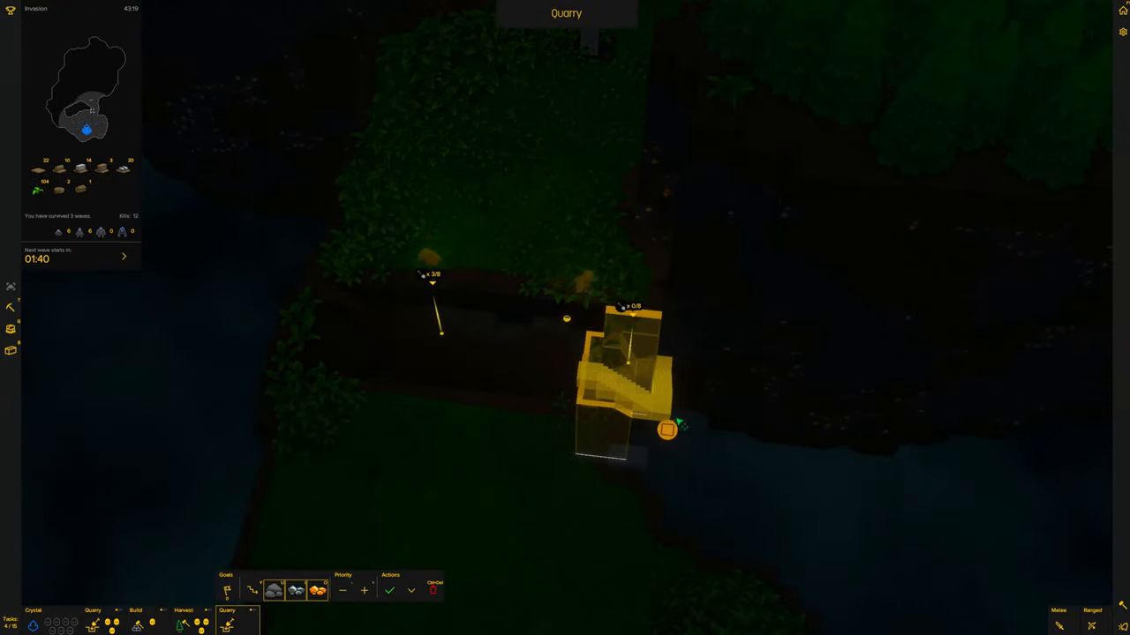
left_click_drag(679, 423, 669, 291)
scroll(629, 285, "up", 4)
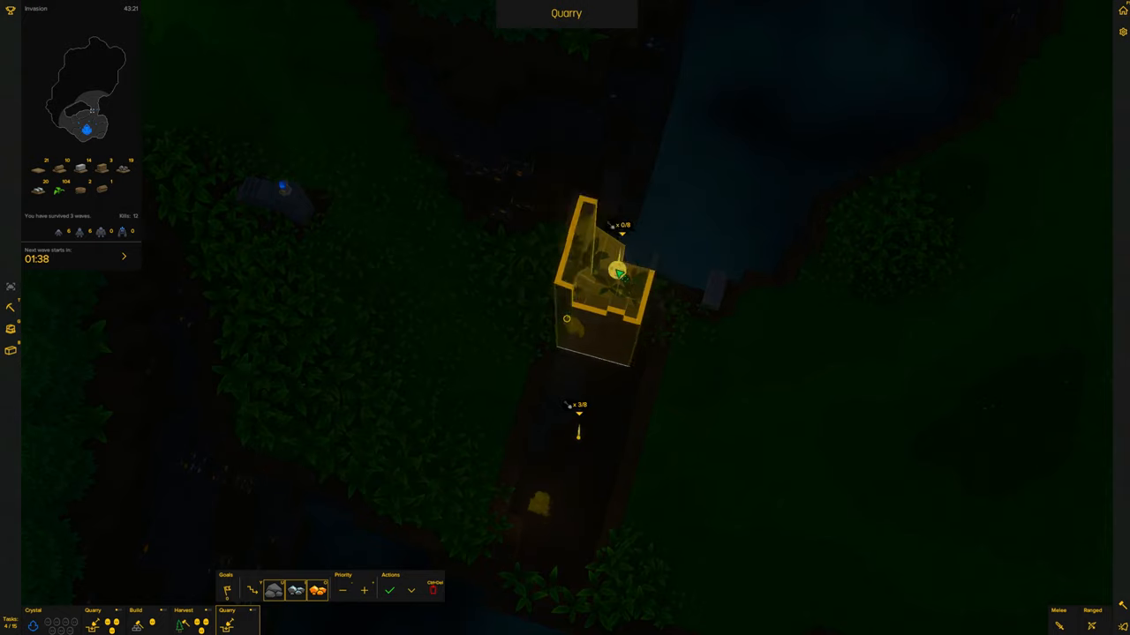
mouse_move(647, 264)
left_mouse_down()
mouse_move(593, 326)
mouse_move(660, 291)
left_mouse_up()
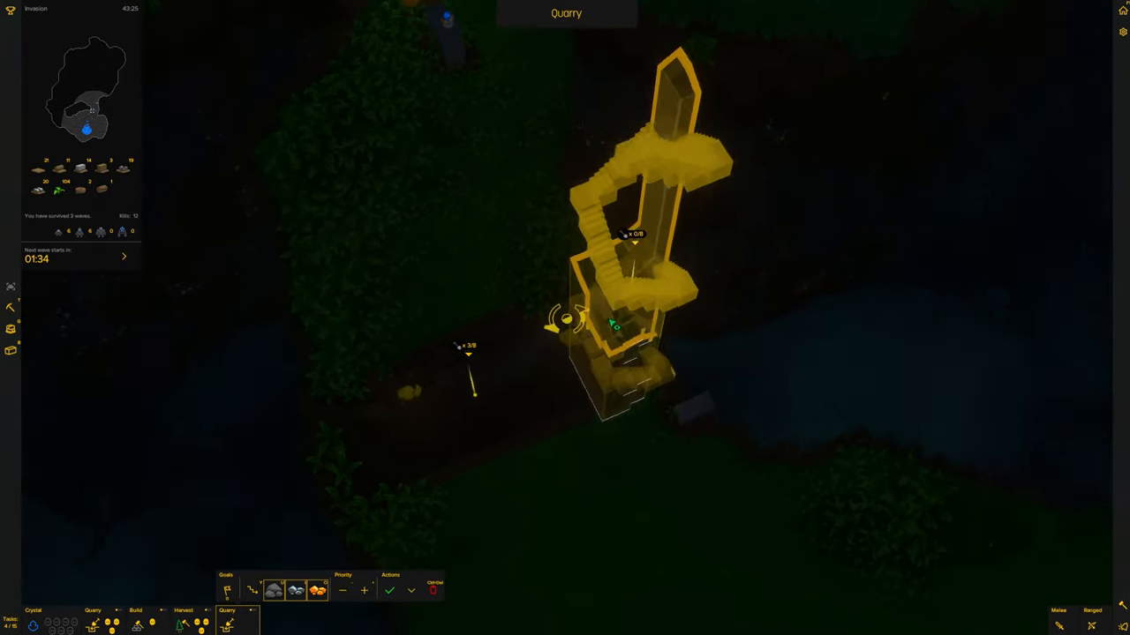
scroll(632, 303, "down", 4)
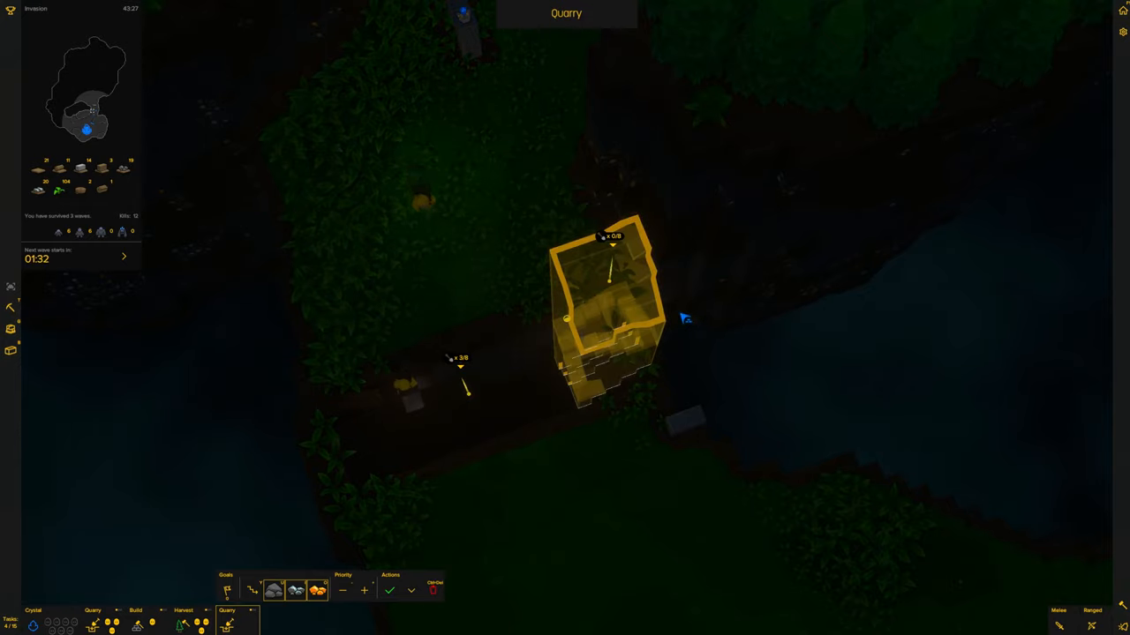
scroll(702, 328, "down", 1)
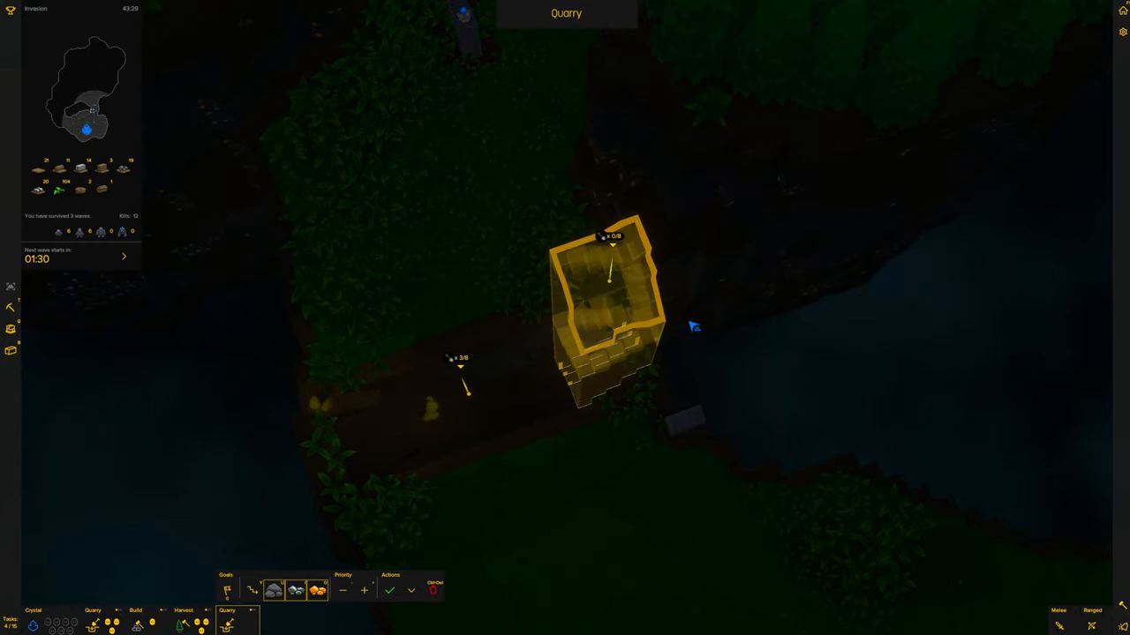
scroll(693, 327, "up", 5)
left_click_drag(692, 326, 541, 399)
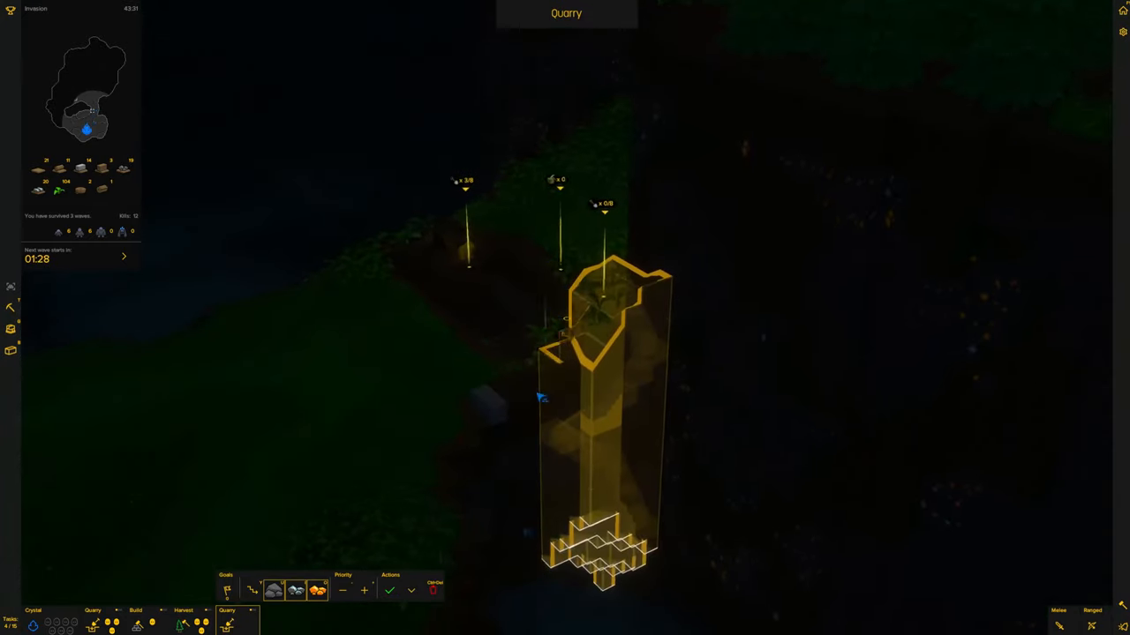
left_click(394, 591)
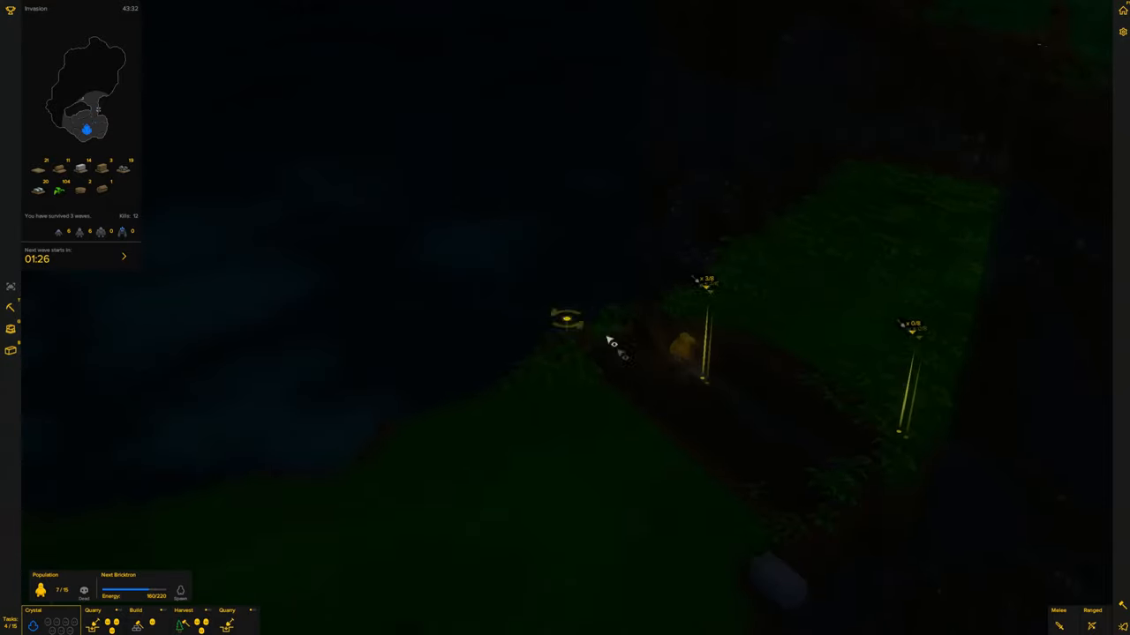
- Pan across the map to view the dug cliff-gap path and its quarry markers
left_click_drag(706, 317, 442, 397)
scroll(741, 358, "up", 3)
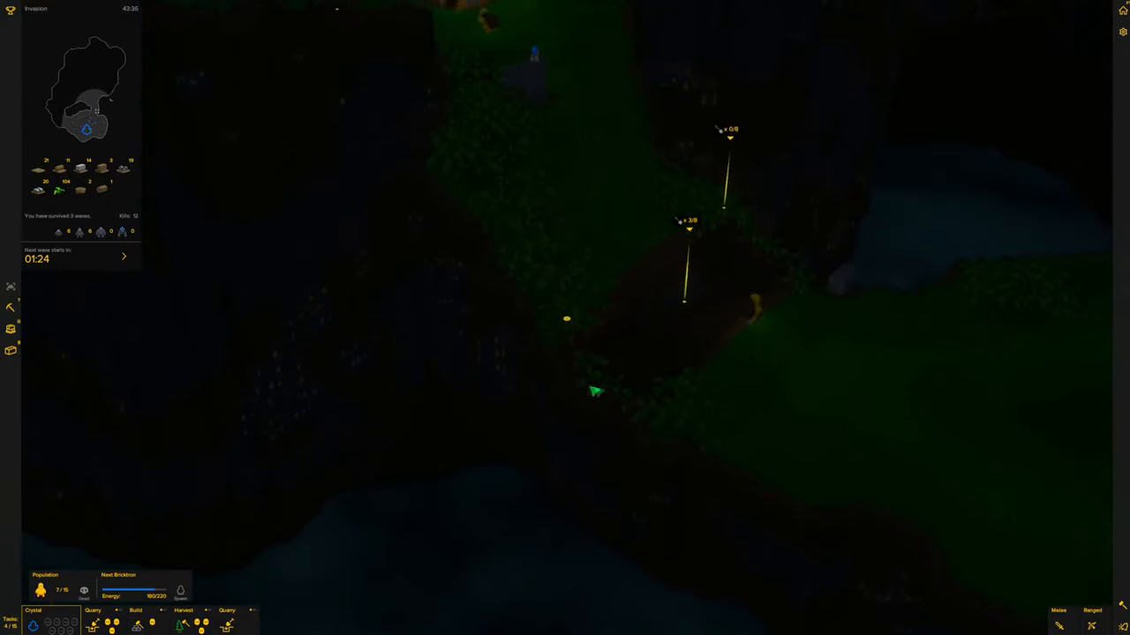
left_click_drag(742, 357, 190, 324)
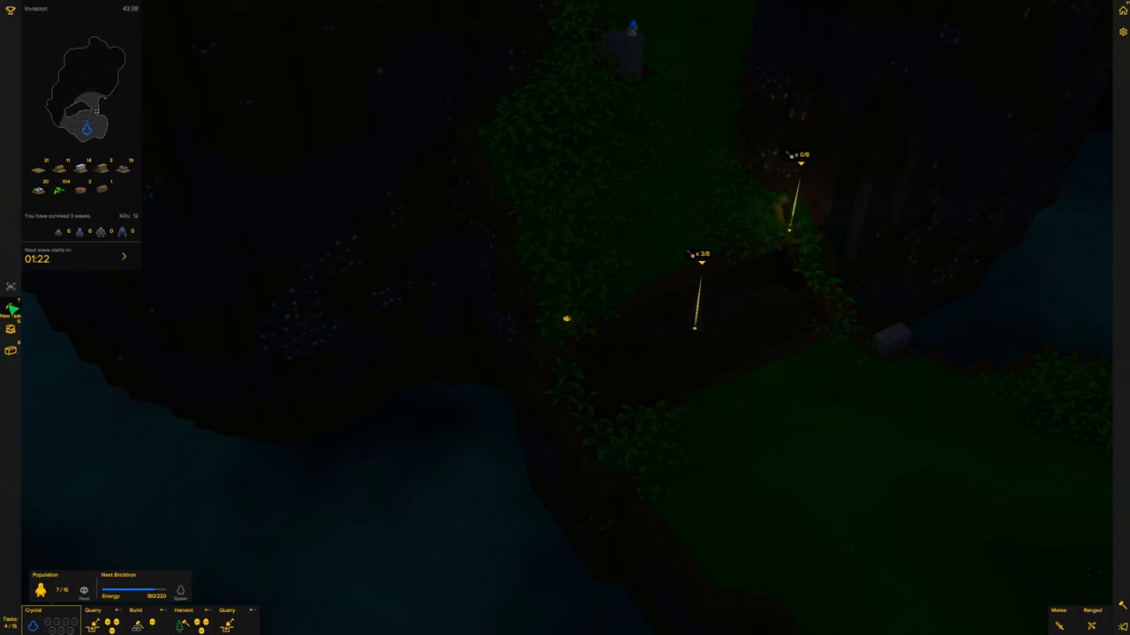
left_click(12, 309)
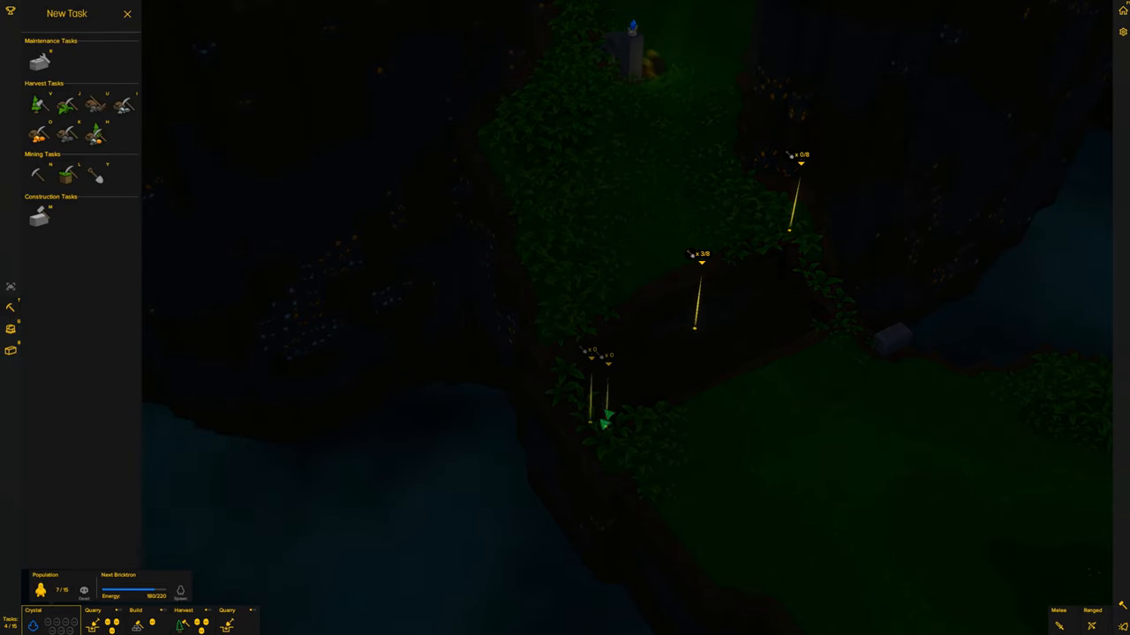
- Add a quarry task over the cliff edge at the path's lower end and confirm it
key("y")
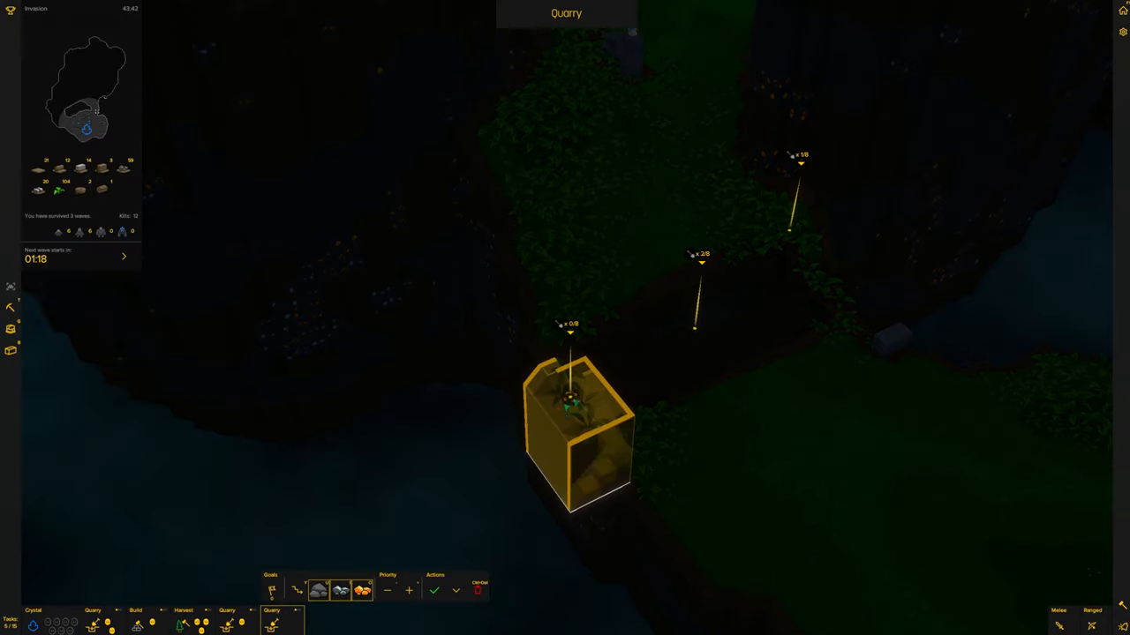
key("e")
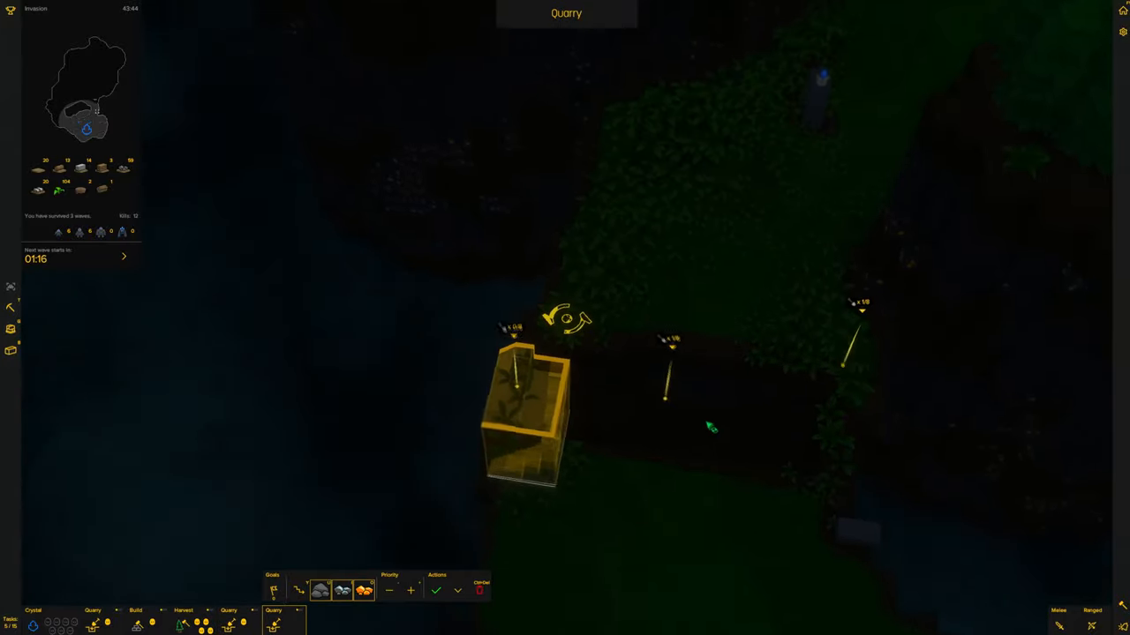
key("e")
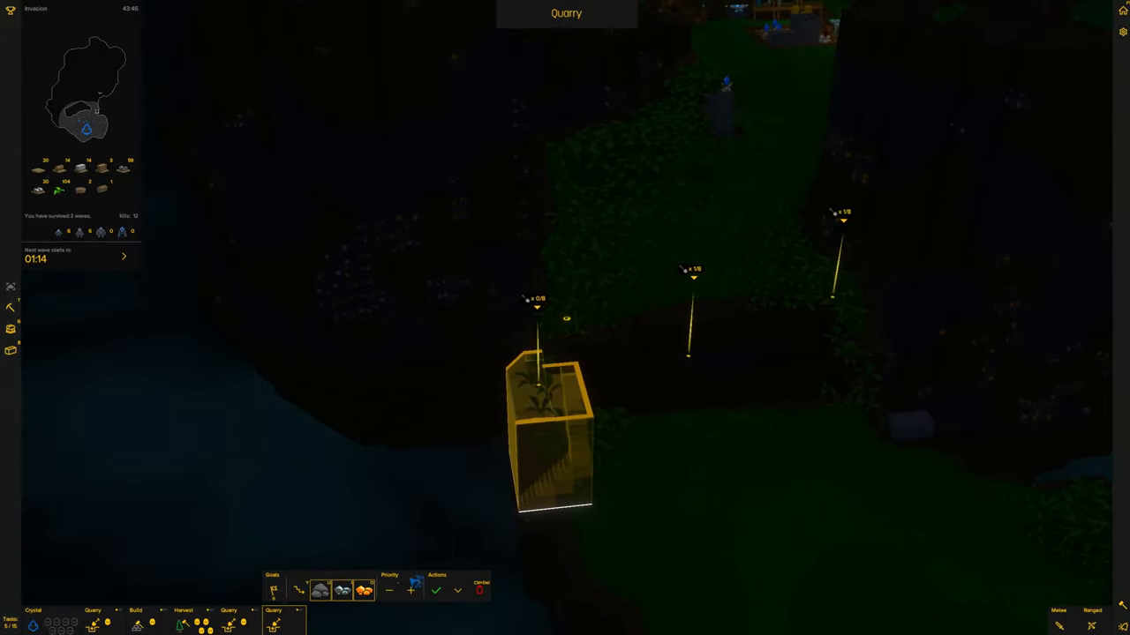
left_click(435, 593)
- Pan the view back across the base toward the forest edge
key("w")
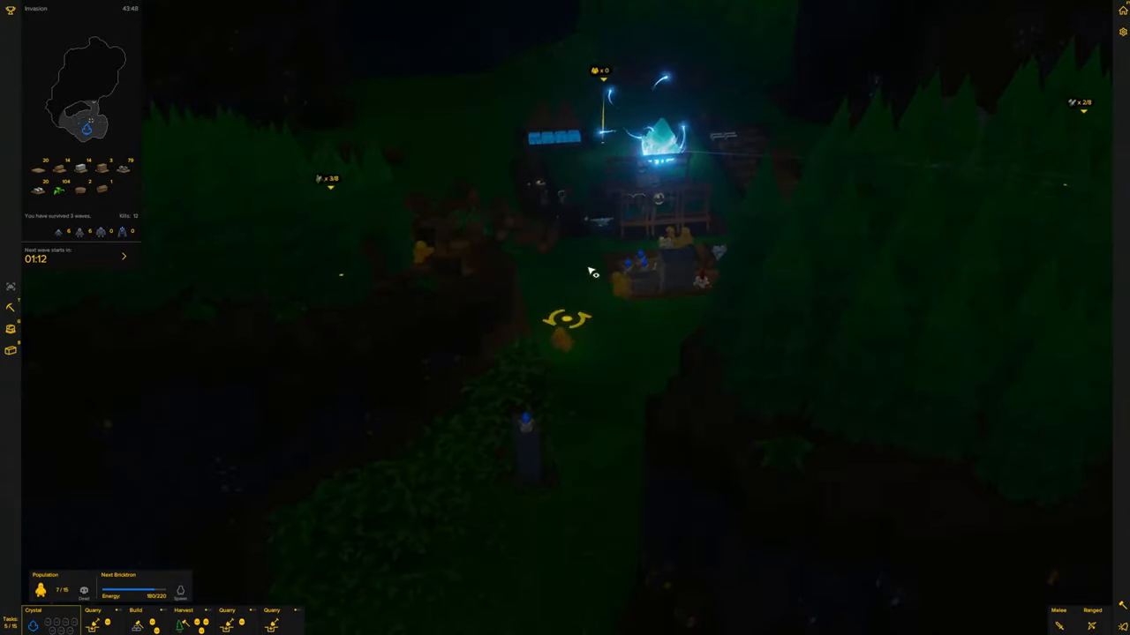
key("e")
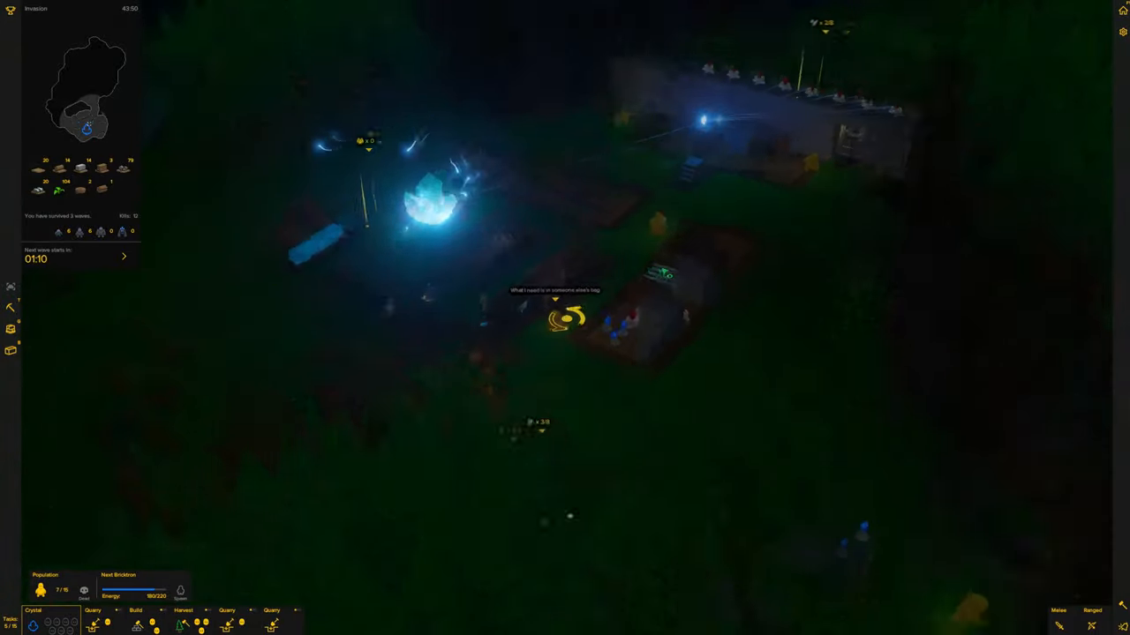
key("w")
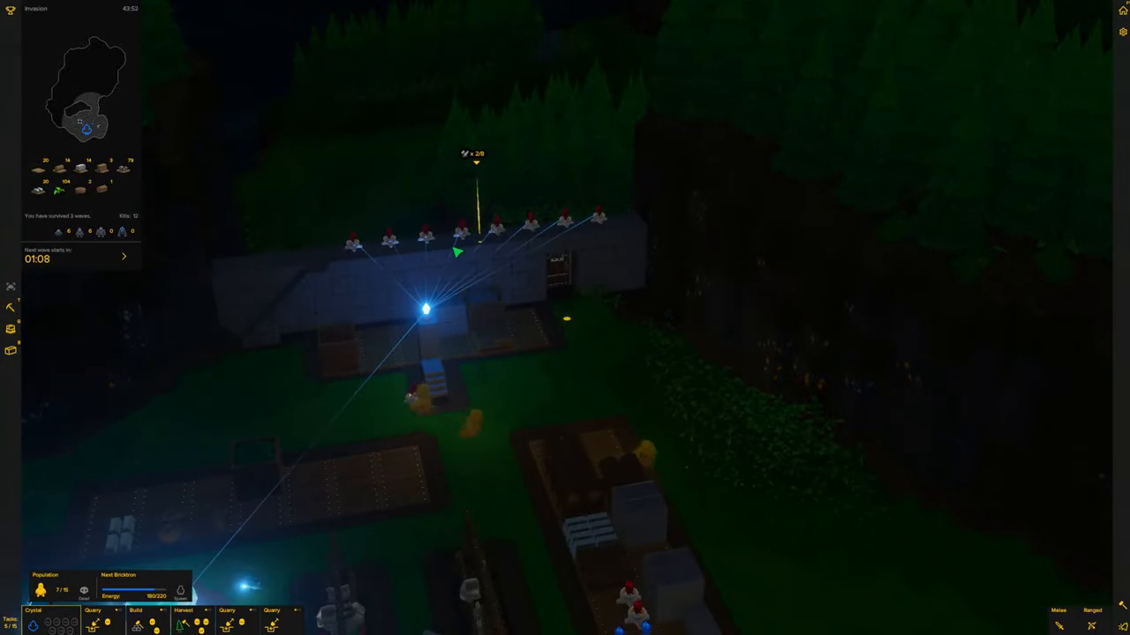
scroll(457, 253, "down", 3)
key("d")
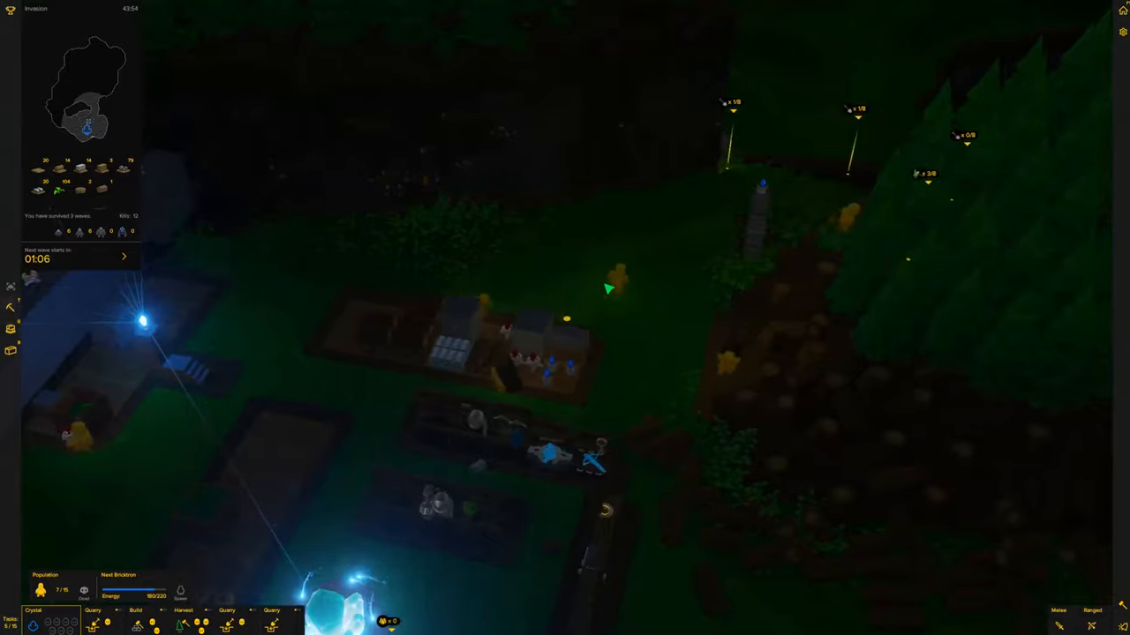
key("w")
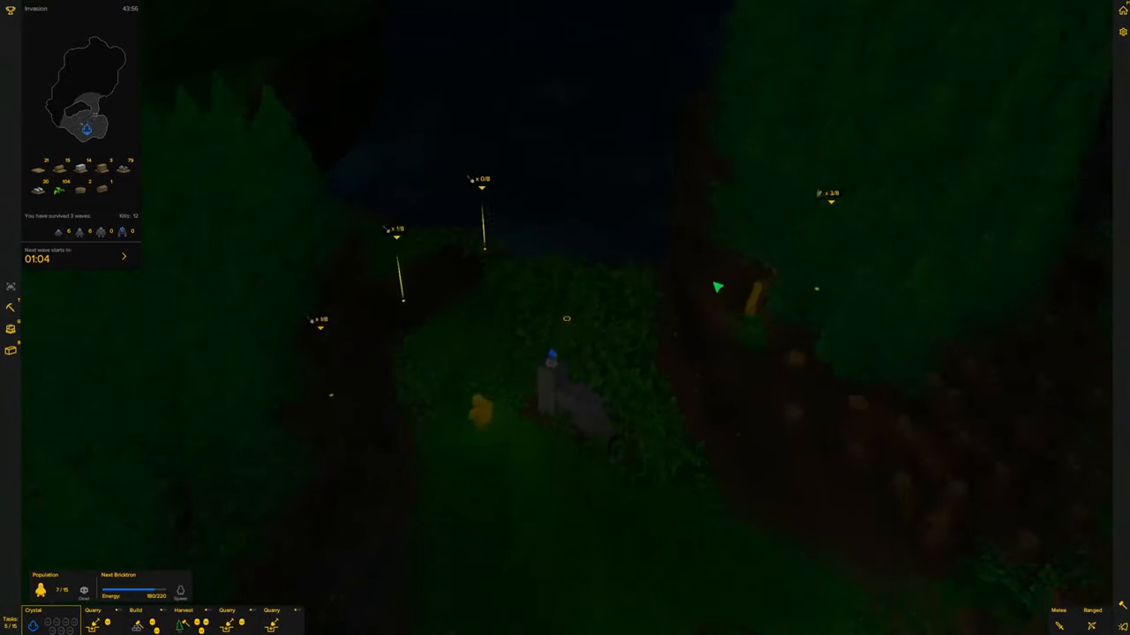
scroll(717, 287, "up", 1)
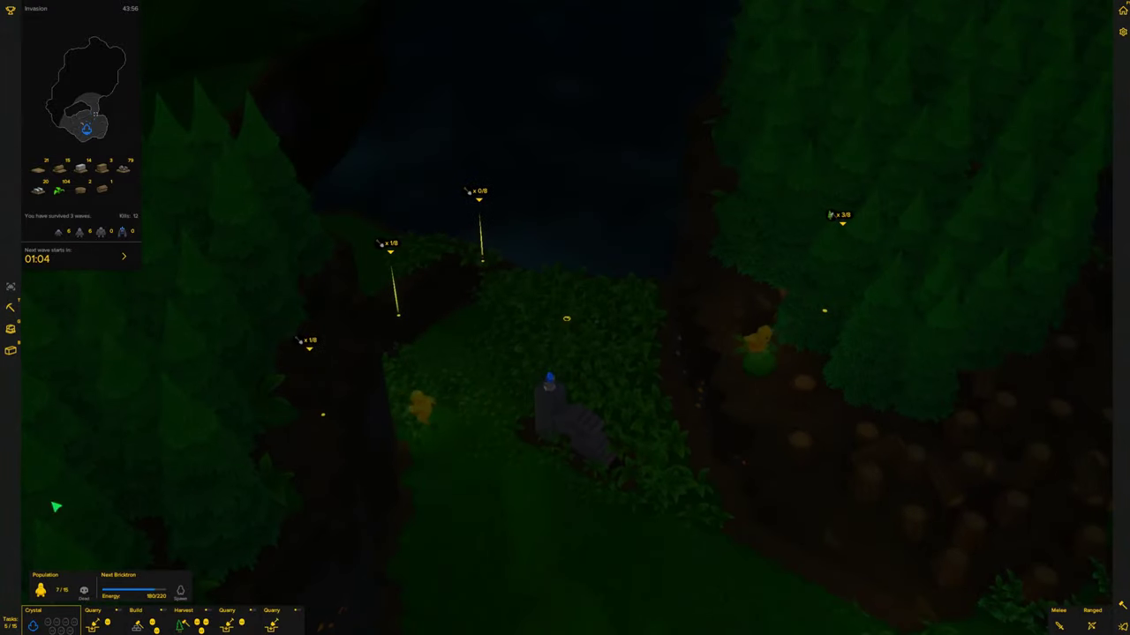
- Plan a column of wards along the forest edge beside the cliff path and confirm
left_click(11, 330)
left_click(119, 286)
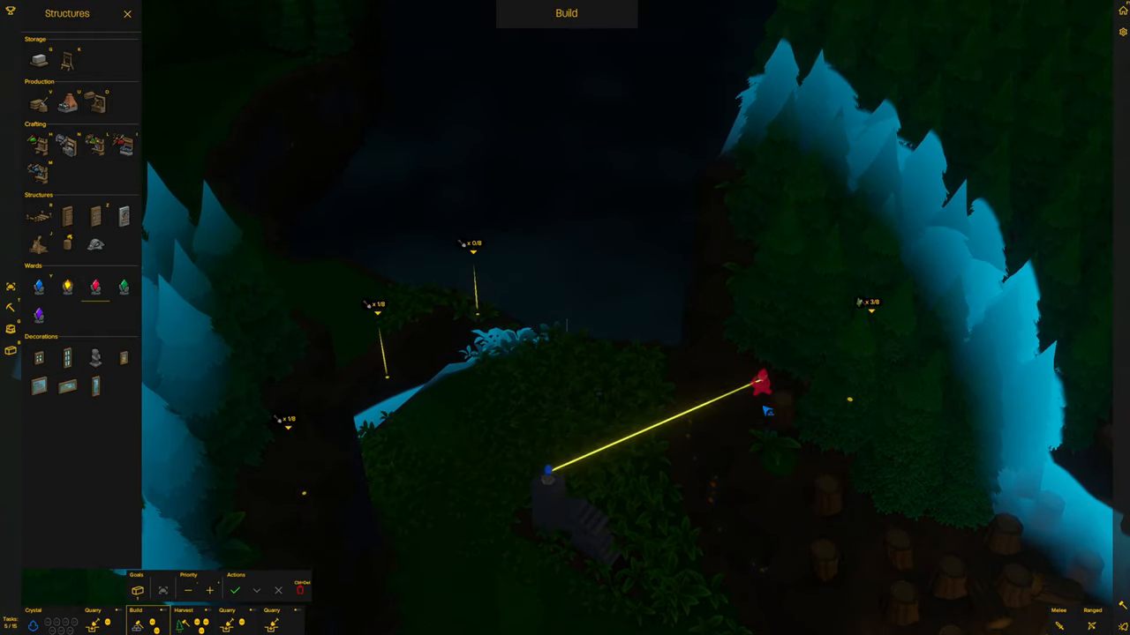
left_click(744, 472)
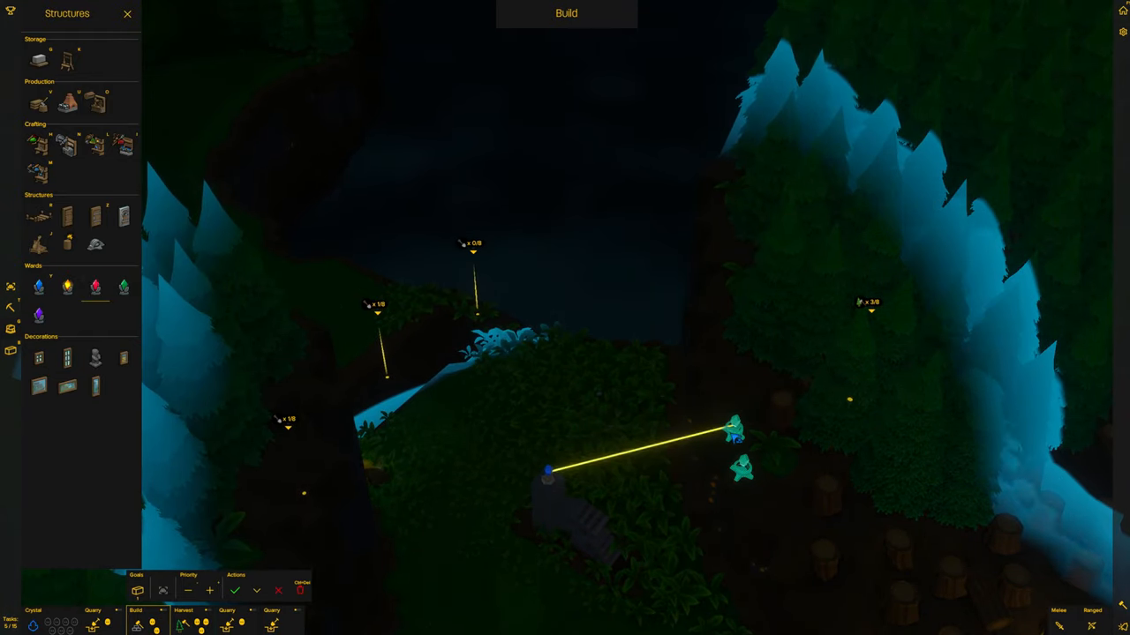
left_click(733, 428)
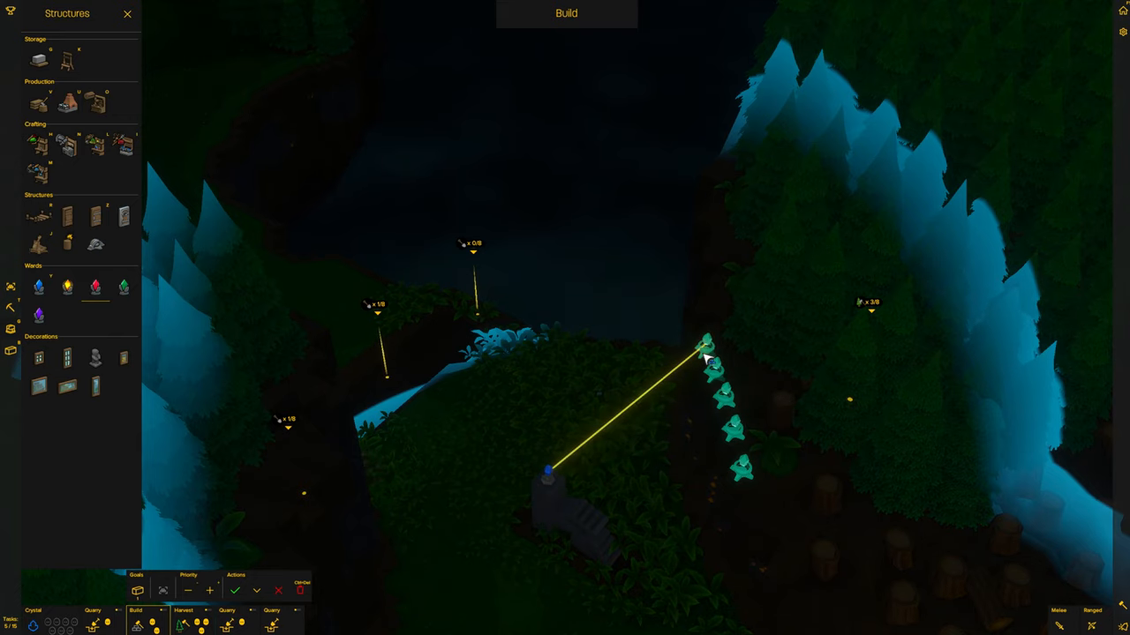
left_click(706, 348)
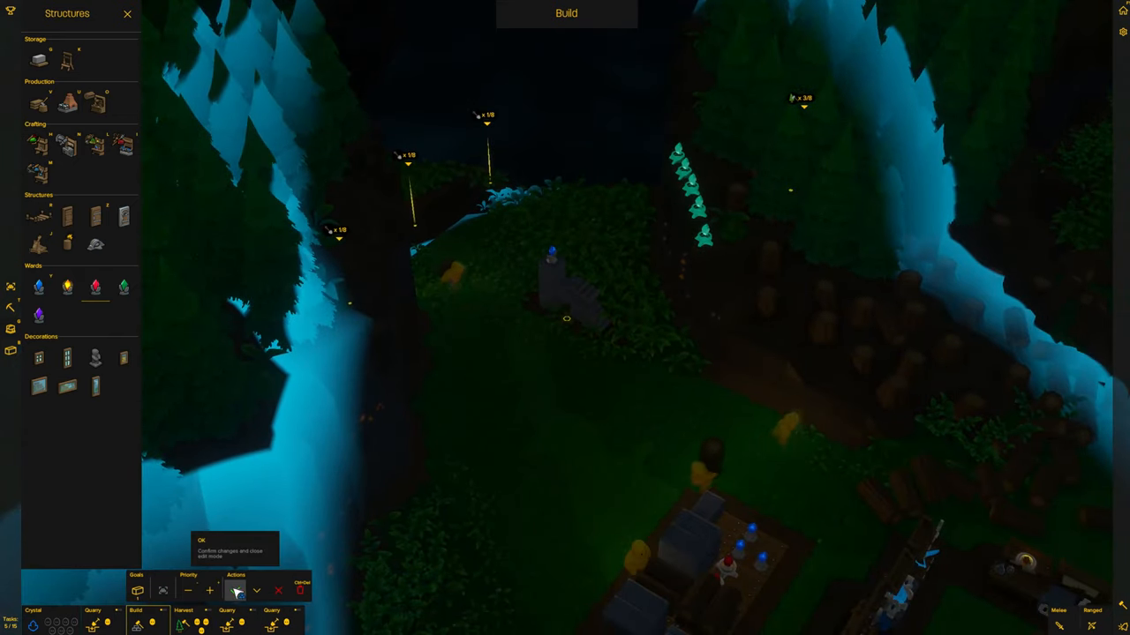
left_click(236, 592)
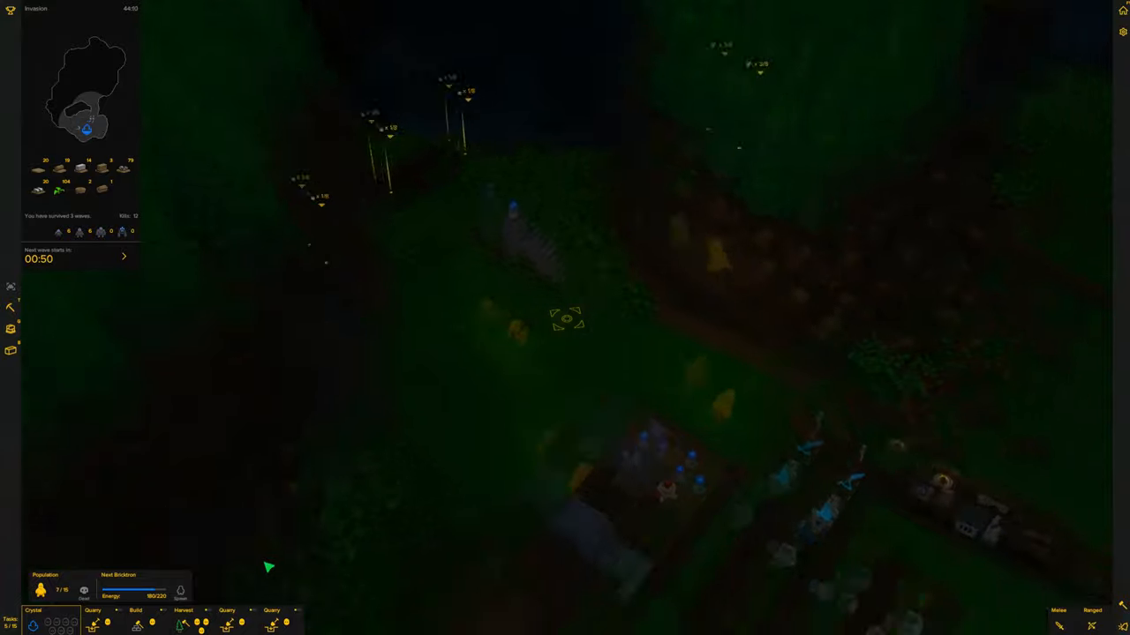
- Select a worker near the village and move the view north to the forest
key("s")
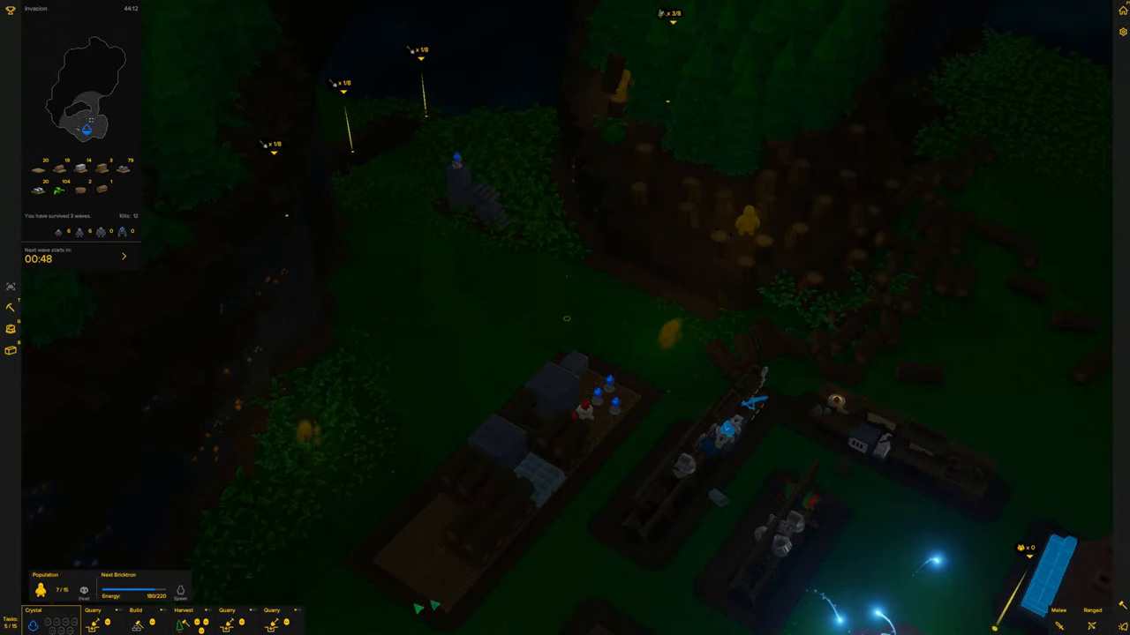
key("s")
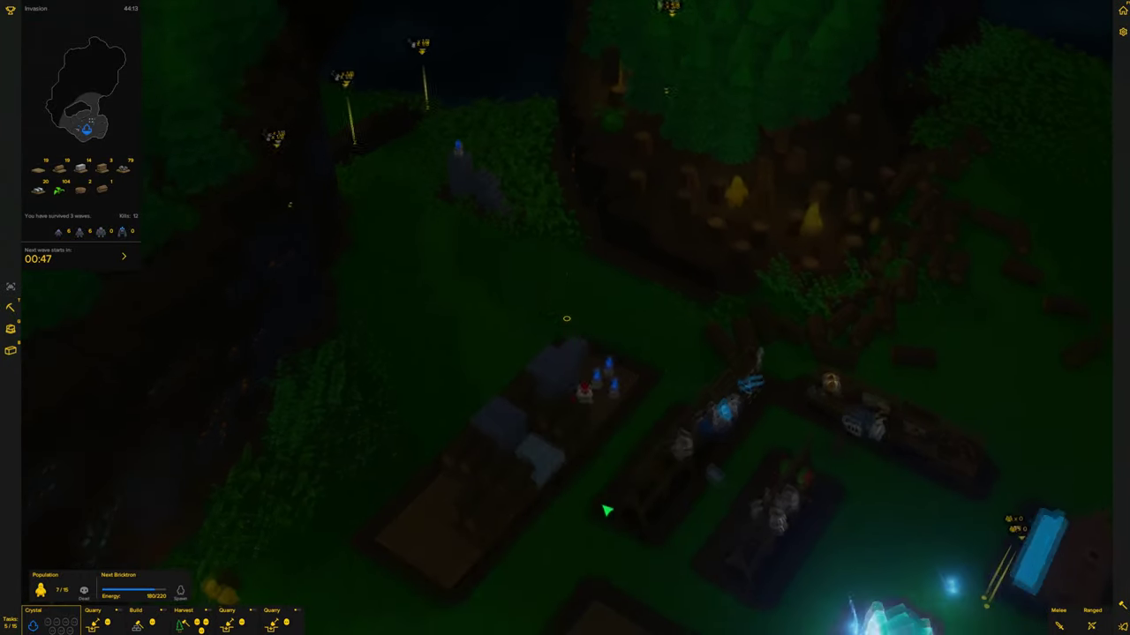
left_click(671, 441)
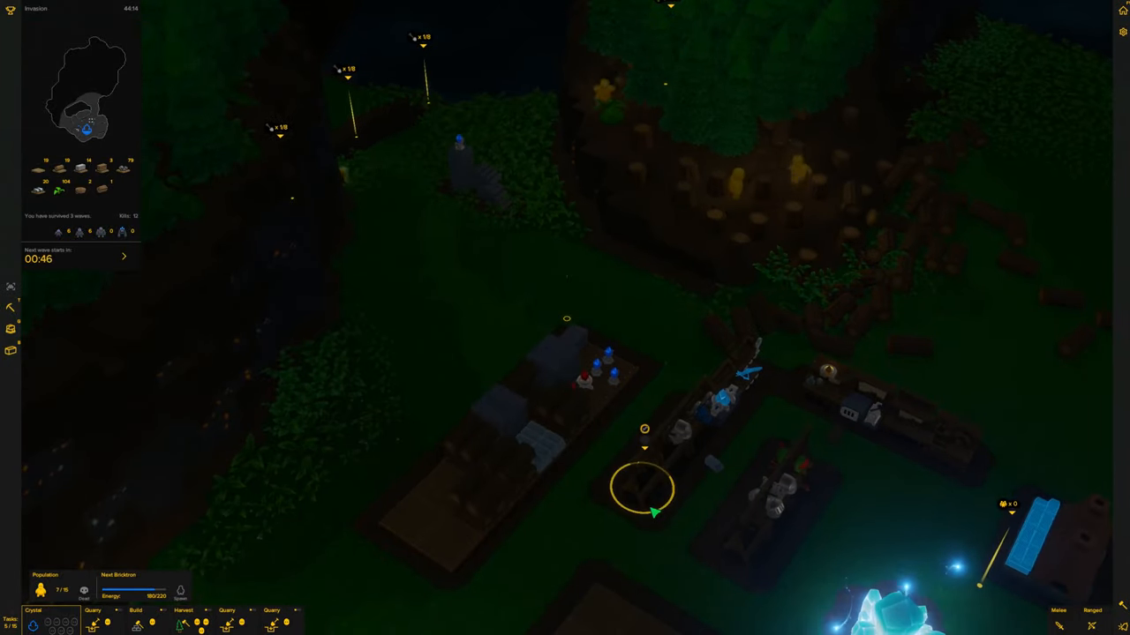
key("w")
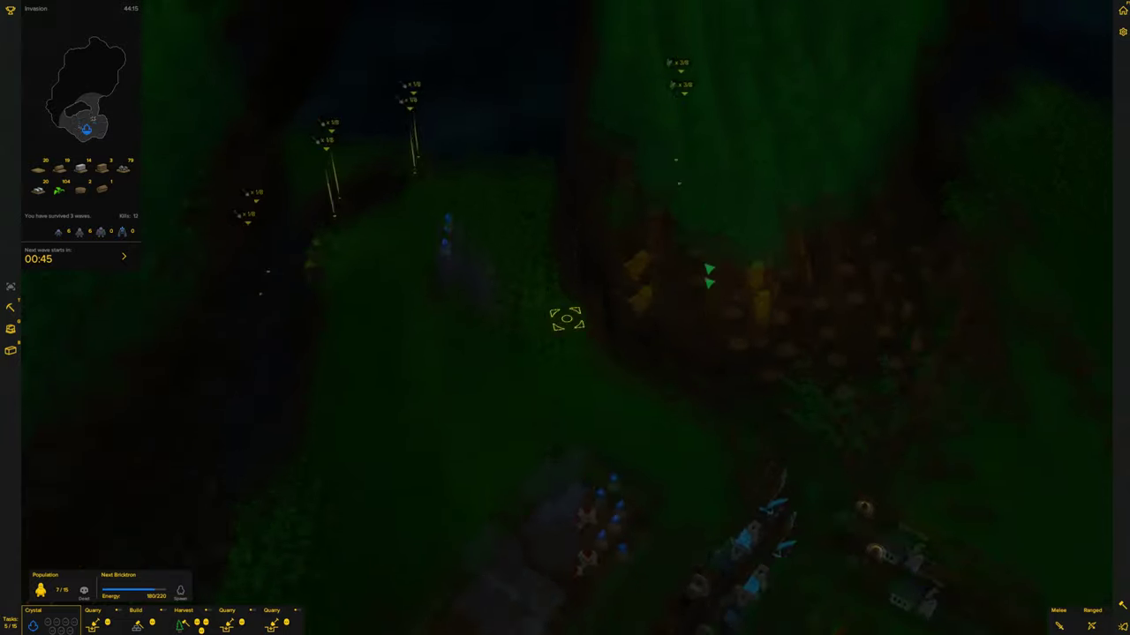
scroll(709, 276, "up", 3)
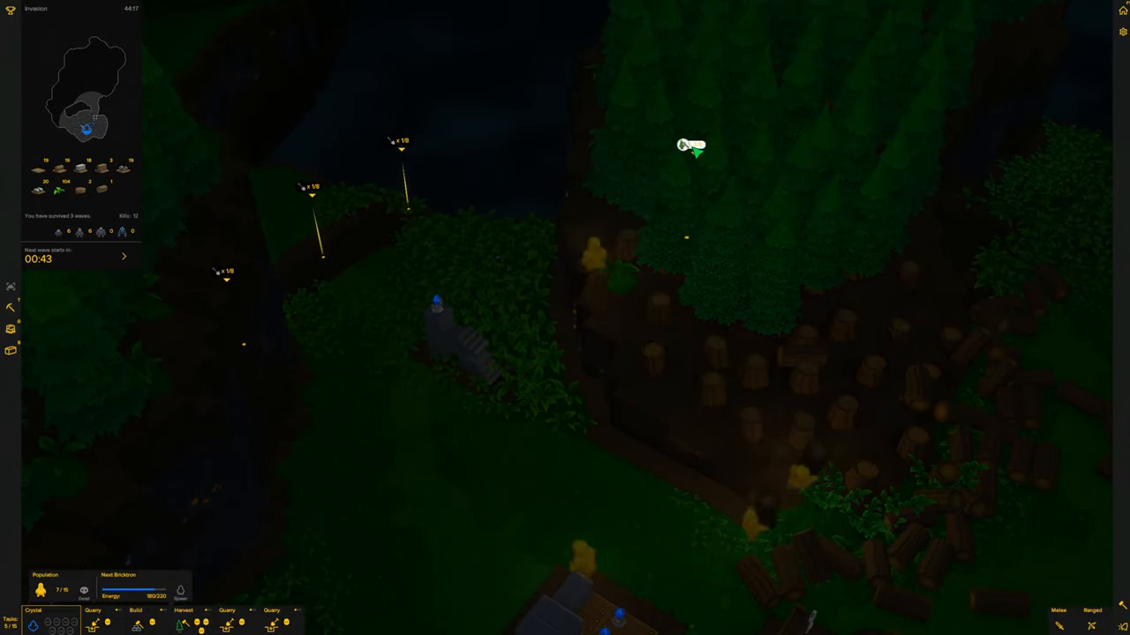
- Cancel the forest tree-harvest task and frame the cliff path and forest edge
left_click(692, 148)
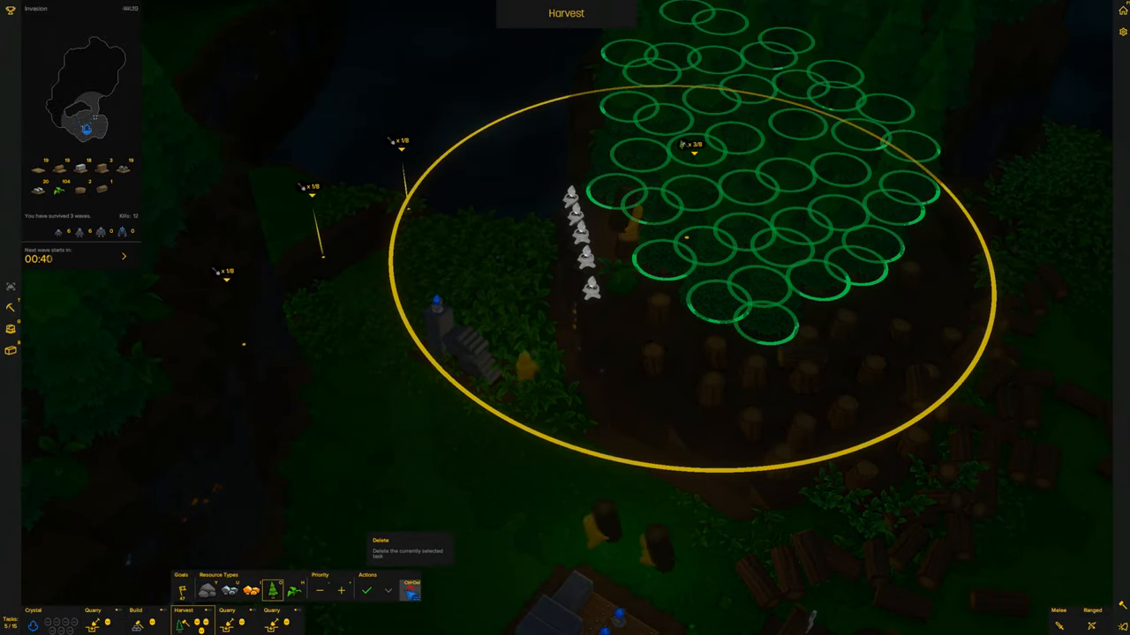
key("Escape")
key("s")
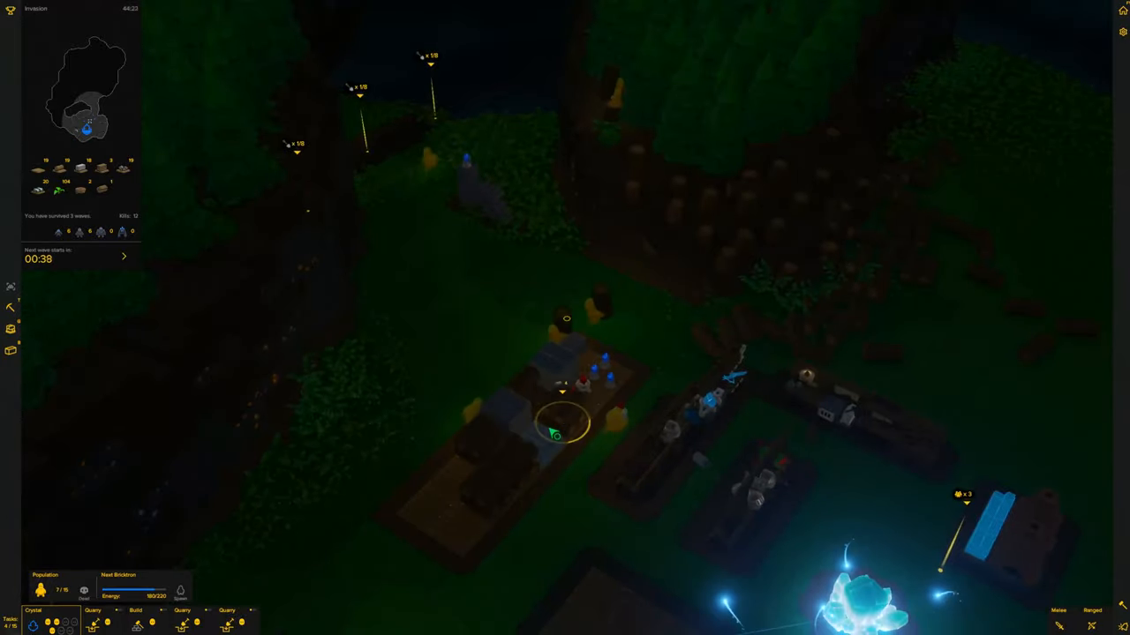
key("w")
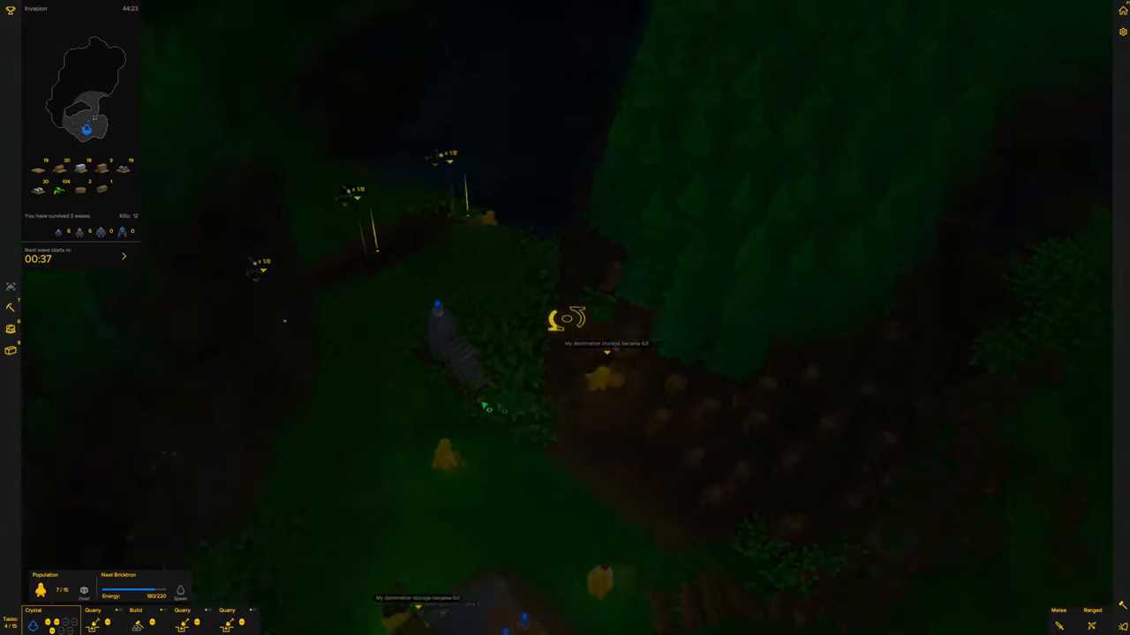
key("s")
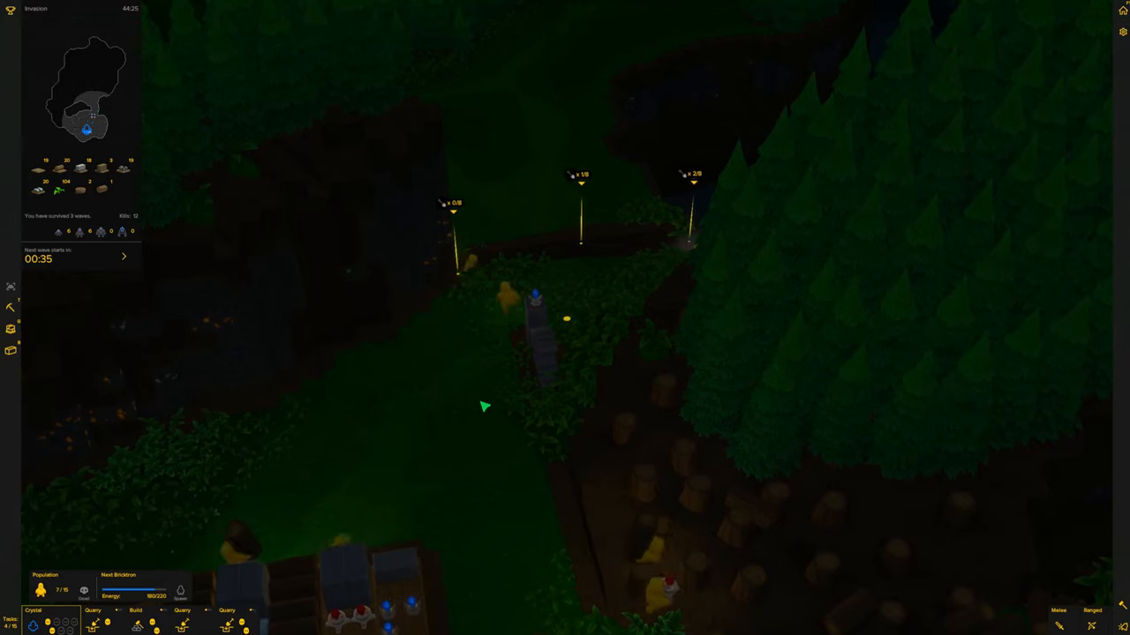